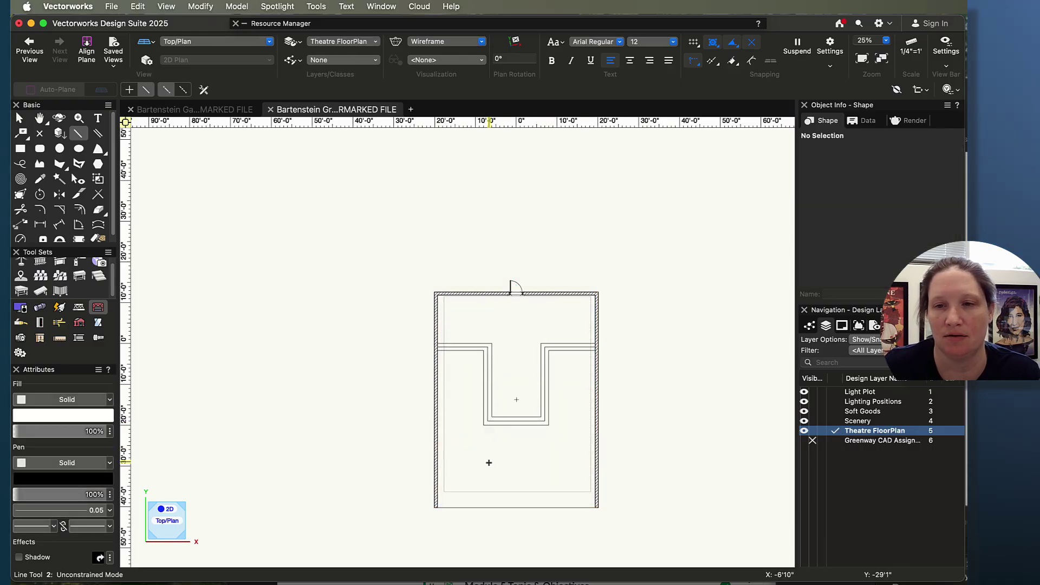
Make the Greenway CAD Assignment design layer visible together with the theatre floor plan.
{"action": "scroll", "coordinate": [604, 435], "scroll_direction": "up", "scroll_amount": 5}
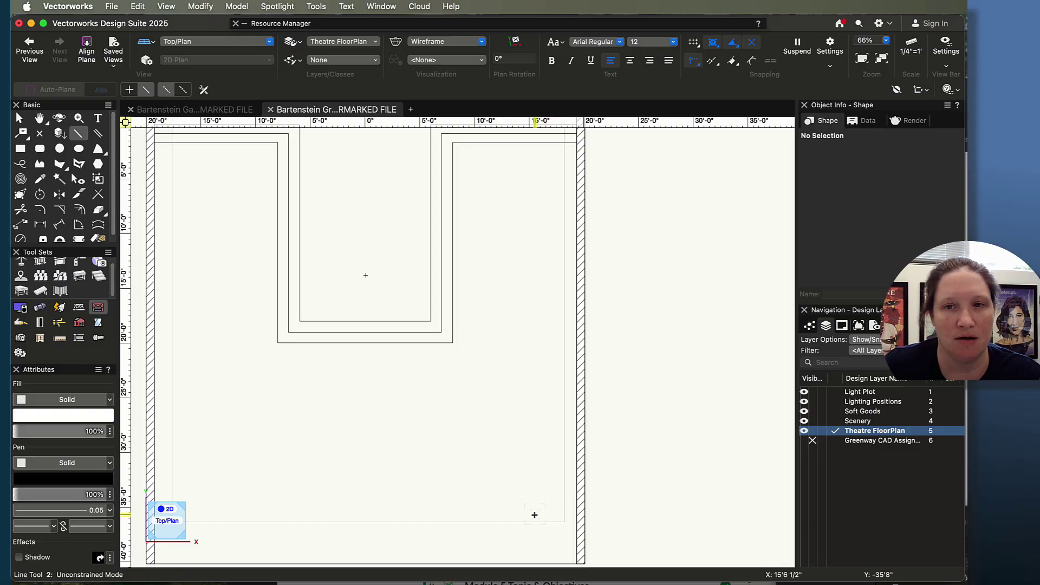
{"action": "scroll", "coordinate": [497, 468], "scroll_direction": "down", "scroll_amount": 3}
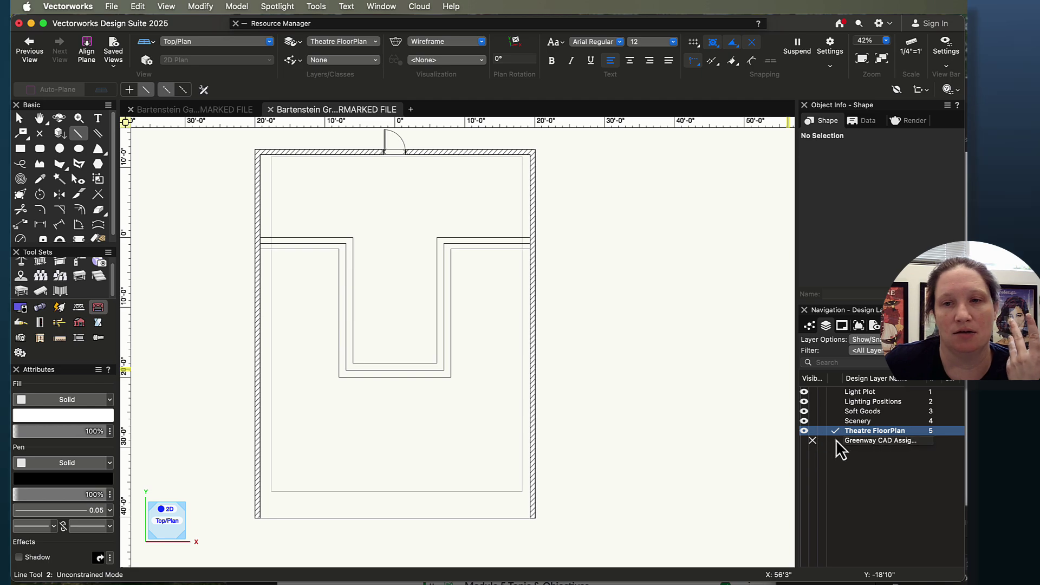
{"action": "left_click", "coordinate": [811, 440]}
{"action": "scroll", "coordinate": [598, 381], "scroll_direction": "down", "scroll_amount": 2}
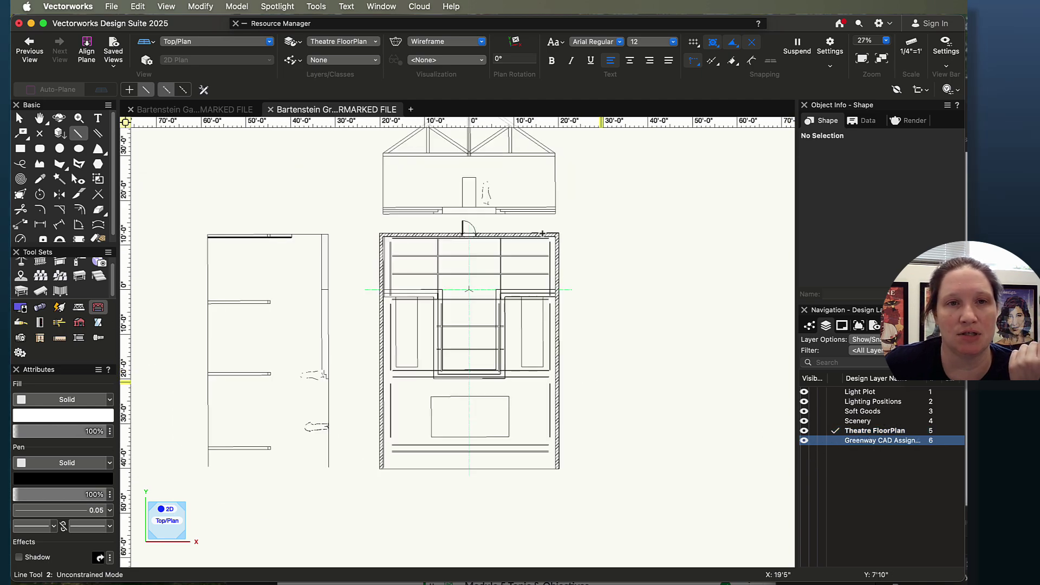
{"action": "middle_click_drag", "start_coordinate": [540, 165], "coordinate": [536, 253]}
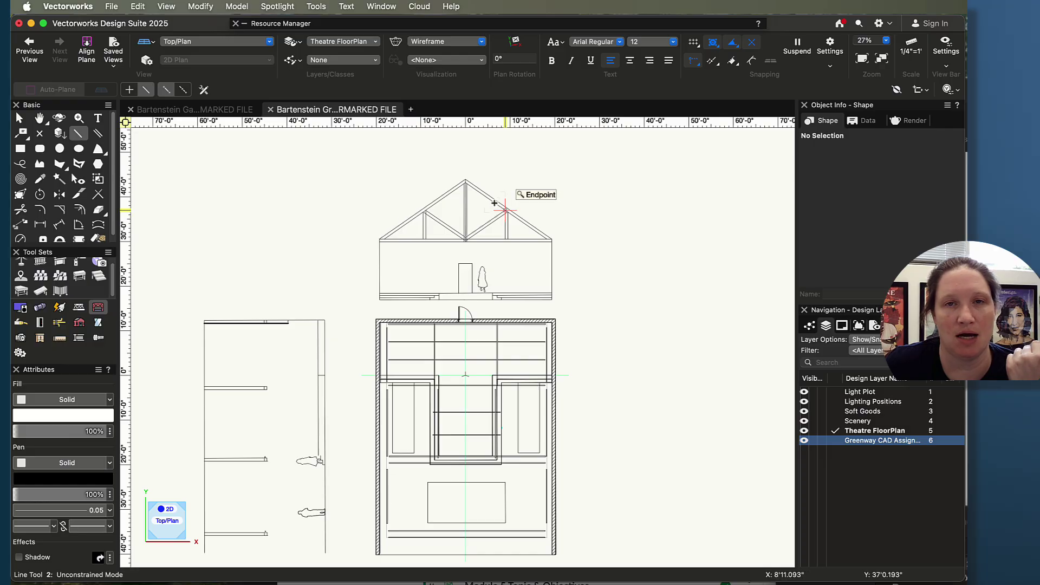
{"action": "key", "text": "h"}
{"action": "left_click_drag", "start_coordinate": [615, 452], "coordinate": [643, 406]}
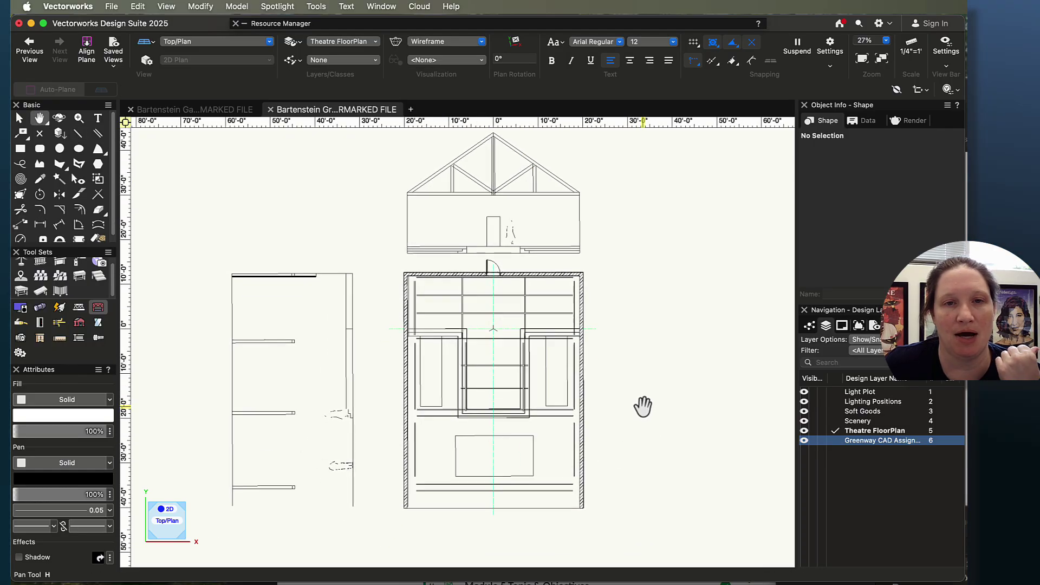
{"action": "key", "text": "2"}
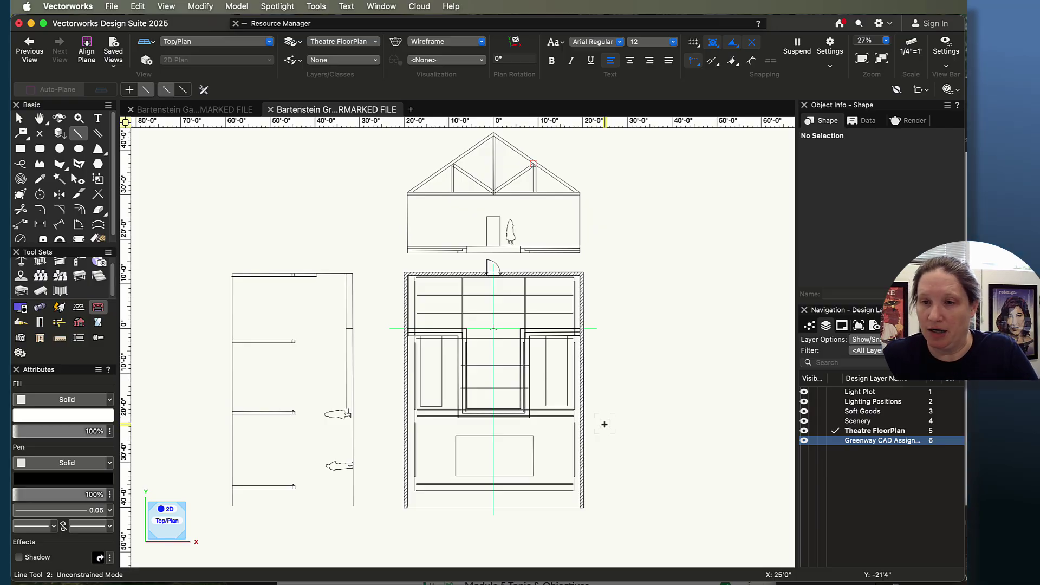
Import Greenway Stage 2022.png from the Finder Downloads folder into the Vectorworks drawing as a bitmap with JPEG compression.
{"action": "mouse_move", "coordinate": [968, 574]}
{"action": "left_mouse_down"}
{"action": "mouse_move", "coordinate": [968, 524]}
{"action": "mouse_move", "coordinate": [591, 238]}
{"action": "mouse_move", "coordinate": [448, 359]}
{"action": "left_mouse_up"}
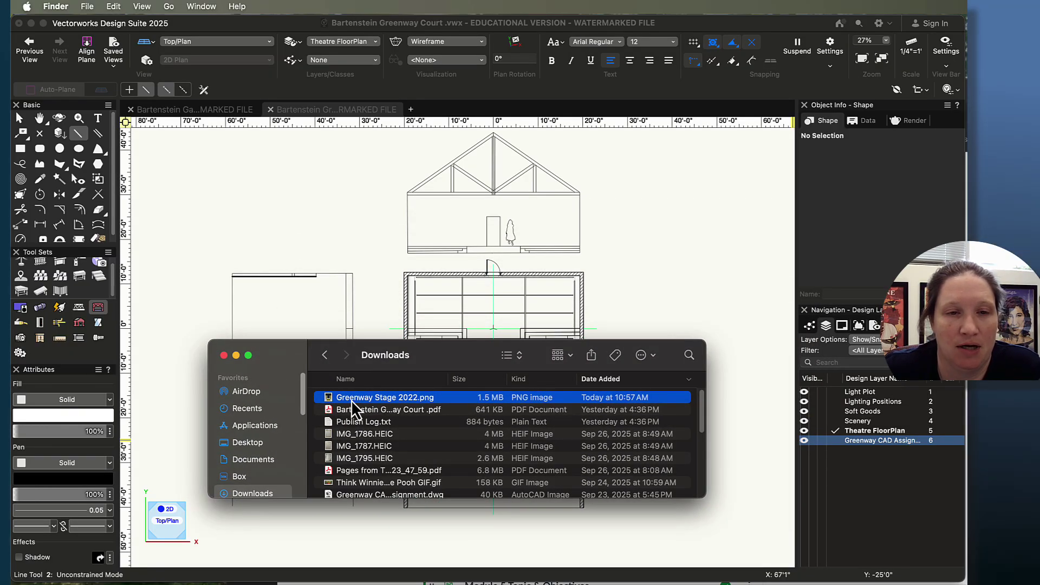
{"action": "left_click_drag", "start_coordinate": [350, 400], "coordinate": [681, 251]}
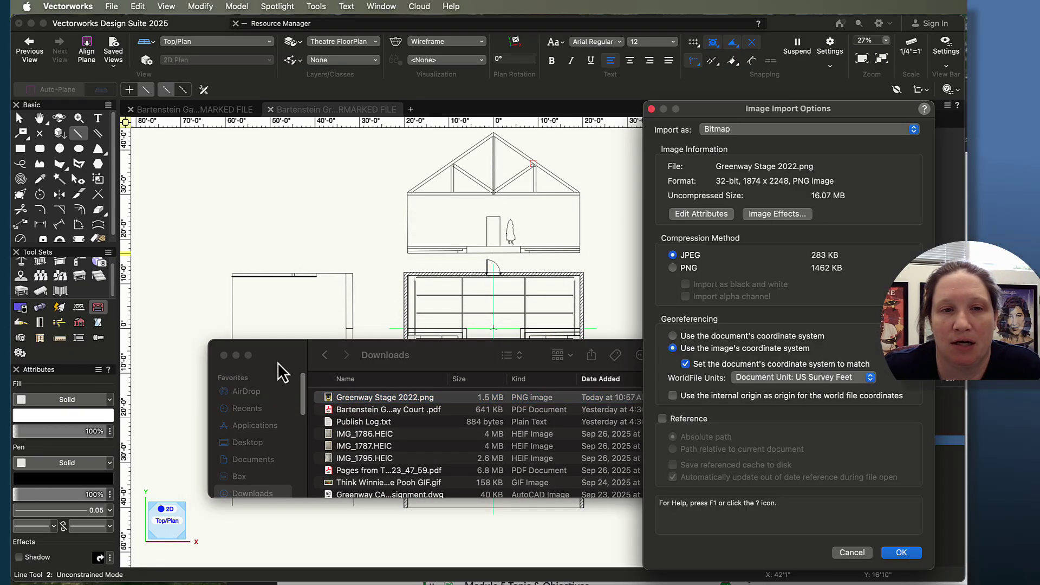
{"action": "left_click_drag", "start_coordinate": [287, 353], "coordinate": [758, 584]}
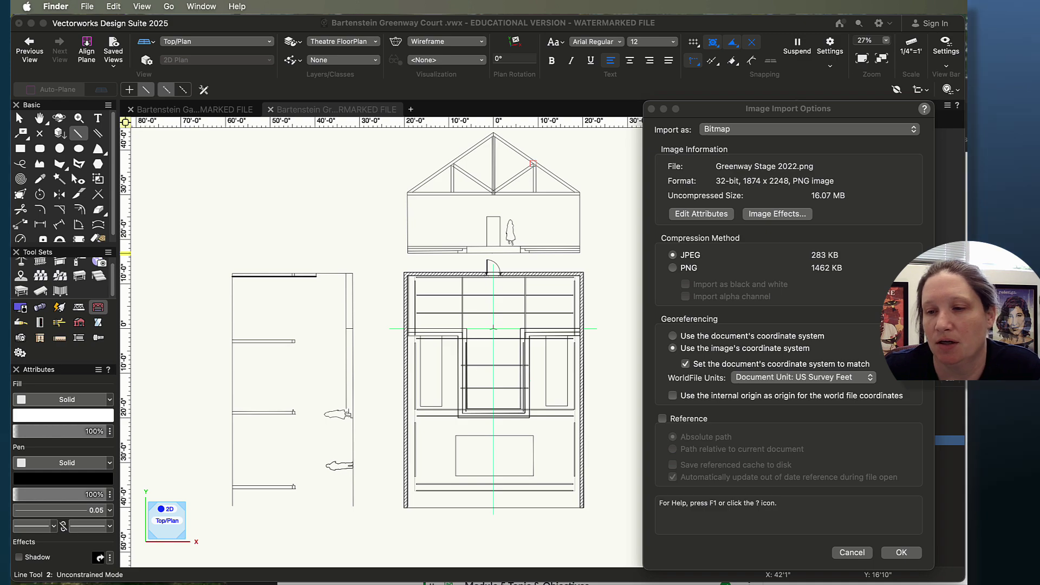
{"action": "left_click", "coordinate": [902, 554]}
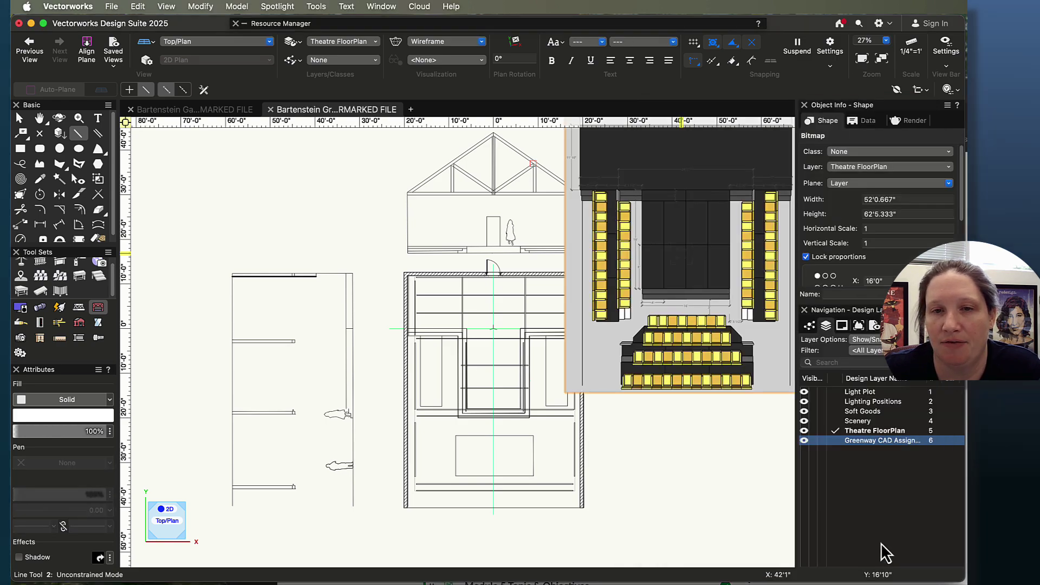
Move the imported stage image clear of the floor plan, to the far side of the section drawing.
{"action": "scroll", "coordinate": [649, 443], "scroll_direction": "down", "scroll_amount": 2}
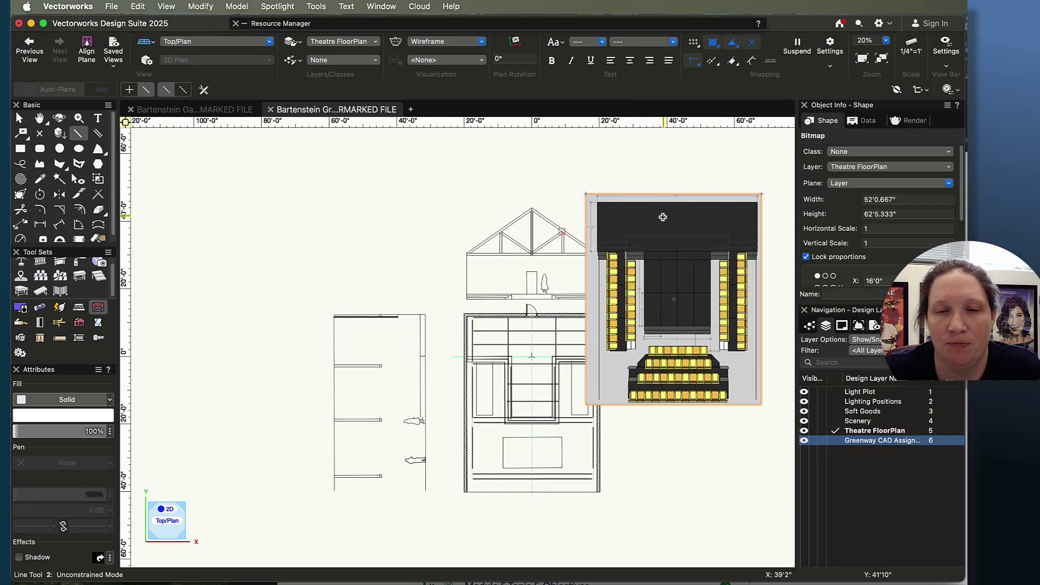
{"action": "left_click", "coordinate": [19, 118]}
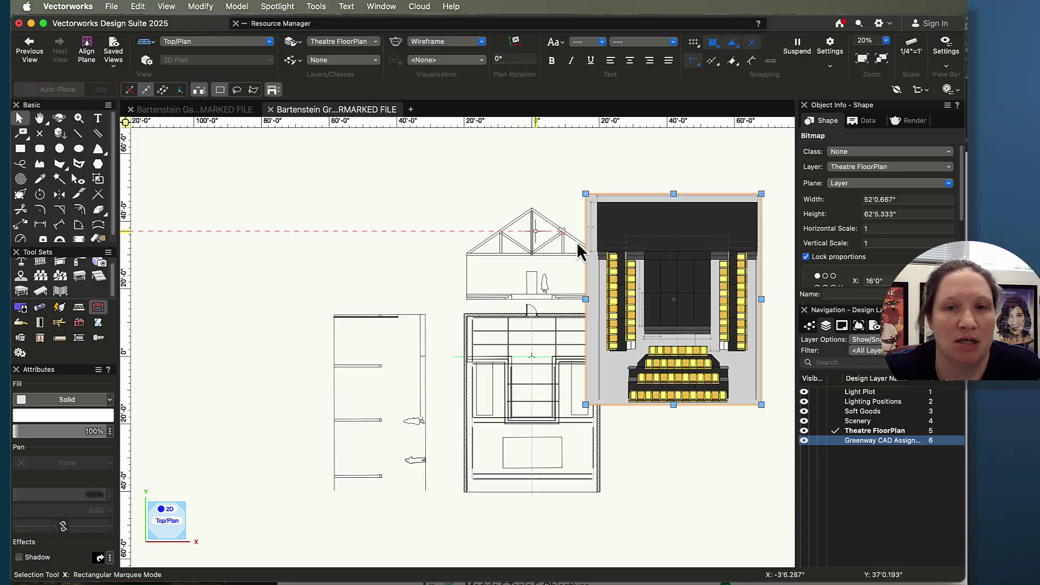
{"action": "mouse_move", "coordinate": [696, 224]}
{"action": "left_mouse_down"}
{"action": "mouse_move", "coordinate": [249, 242]}
{"action": "mouse_move", "coordinate": [455, 230]}
{"action": "mouse_move", "coordinate": [713, 260]}
{"action": "mouse_move", "coordinate": [256, 247]}
{"action": "left_mouse_up"}
Examine the seating layout in the stage image and compare it with the CAD floor plan.
{"action": "mouse_move", "coordinate": [568, 441]}
{"action": "middle_mouse_down"}
{"action": "mouse_move", "coordinate": [696, 404]}
{"action": "mouse_move", "coordinate": [685, 391]}
{"action": "middle_mouse_up"}
{"action": "scroll", "coordinate": [709, 372], "scroll_direction": "up", "scroll_amount": 2}
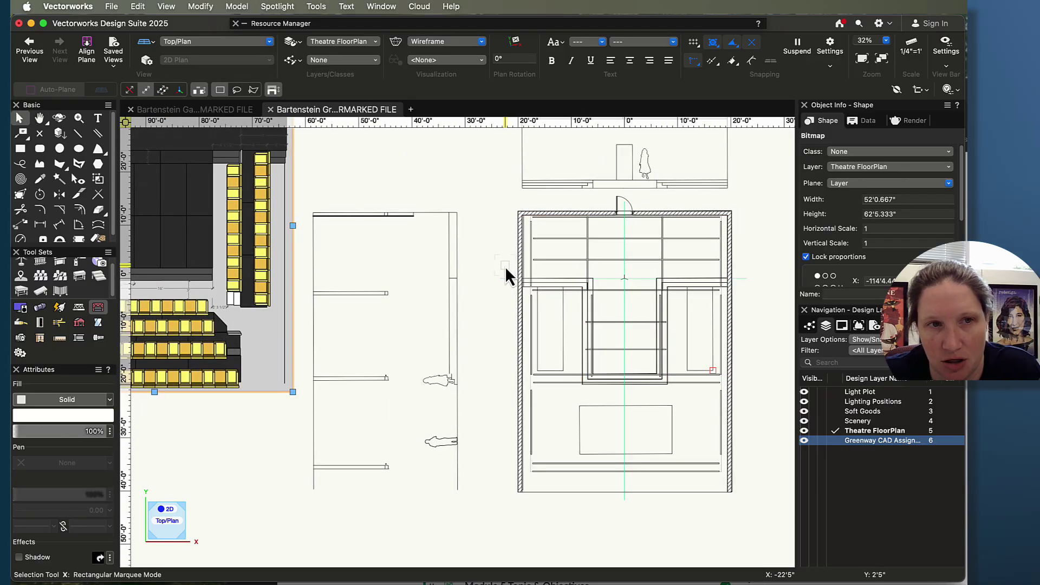
{"action": "mouse_move", "coordinate": [272, 438]}
{"action": "middle_mouse_down"}
{"action": "mouse_move", "coordinate": [262, 443]}
{"action": "mouse_move", "coordinate": [399, 464]}
{"action": "mouse_move", "coordinate": [363, 466]}
{"action": "middle_mouse_up"}
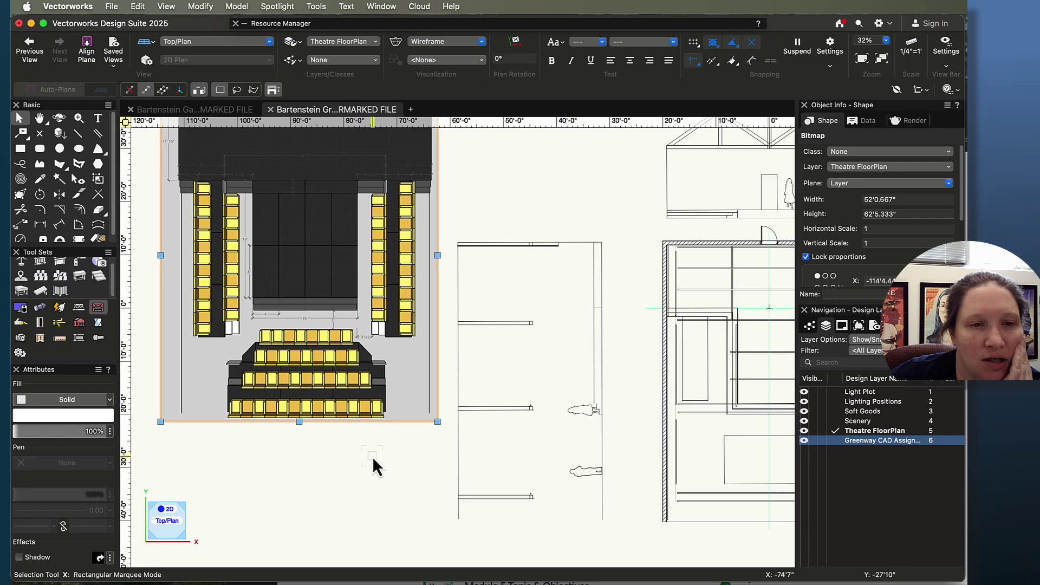
{"action": "key", "text": "h"}
{"action": "mouse_move", "coordinate": [373, 458]}
{"action": "left_mouse_down"}
{"action": "mouse_move", "coordinate": [230, 450]}
{"action": "mouse_move", "coordinate": [308, 456]}
{"action": "left_mouse_up"}
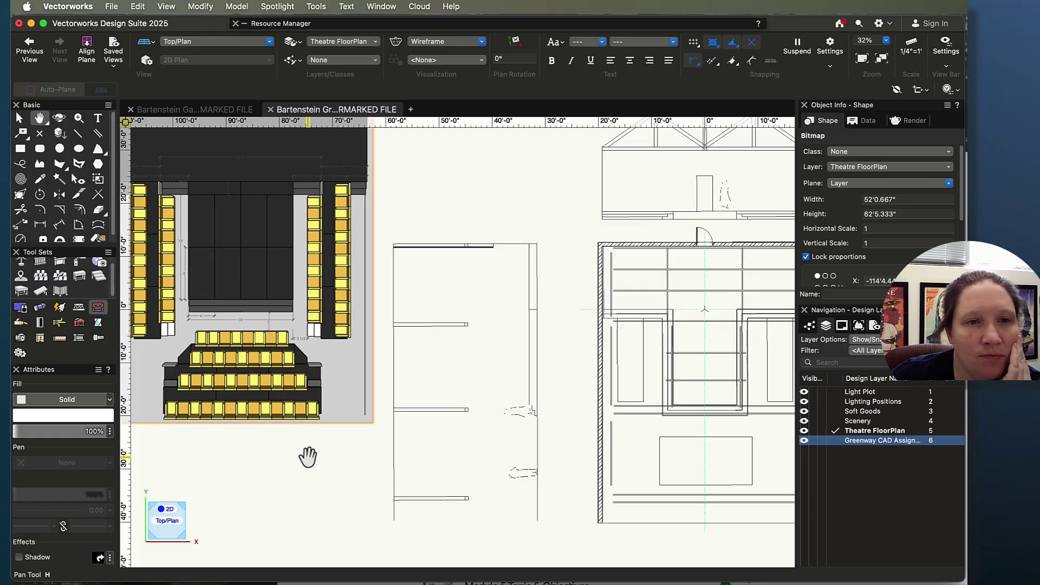
{"action": "left_click_drag", "start_coordinate": [308, 457], "coordinate": [331, 458]}
{"action": "key", "text": "x"}
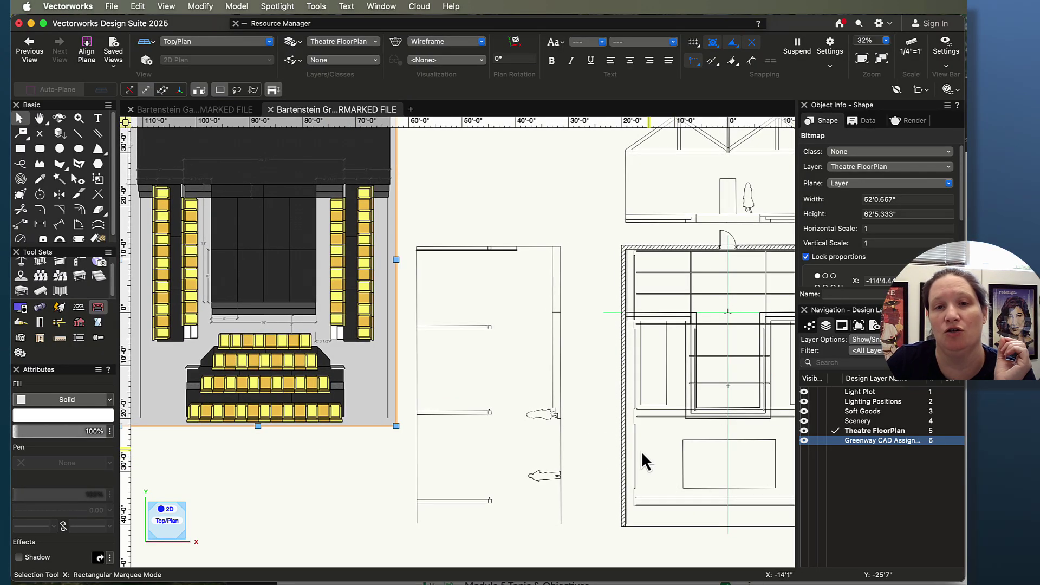
{"action": "scroll", "coordinate": [464, 395], "scroll_direction": "right", "scroll_amount": 10}
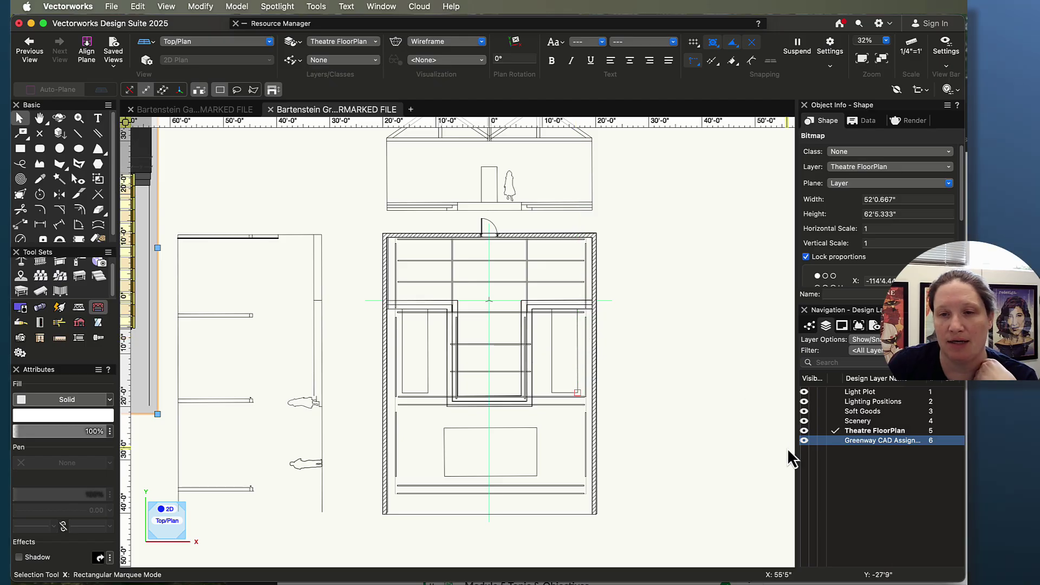
Create a design layer named Audience Seating and place it directly above Theatre FloorPlan in the layer order.
{"action": "right_click", "coordinate": [866, 472]}
{"action": "left_click", "coordinate": [891, 482]}
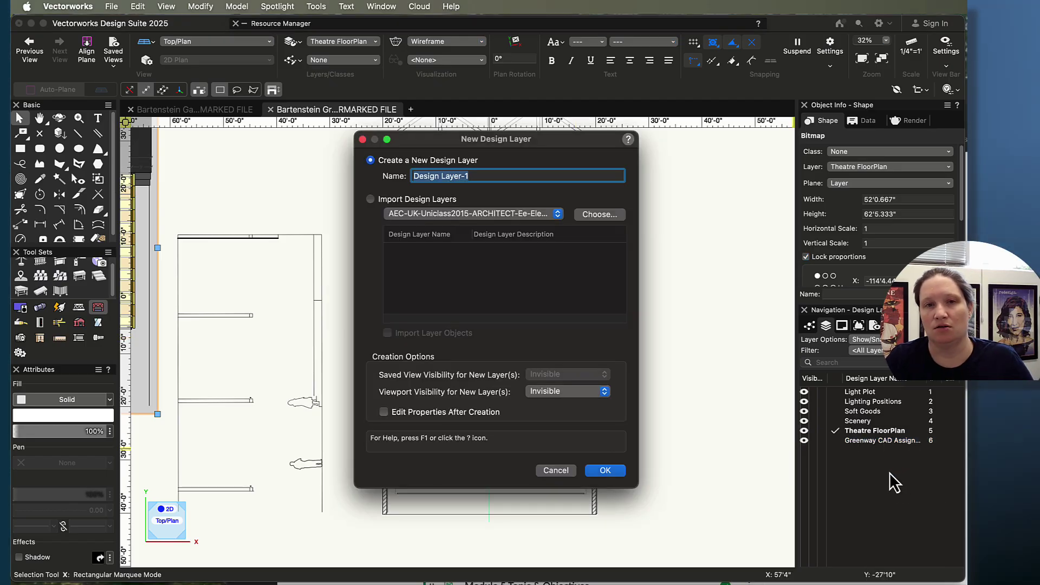
{"action": "type", "text": "Audien"}
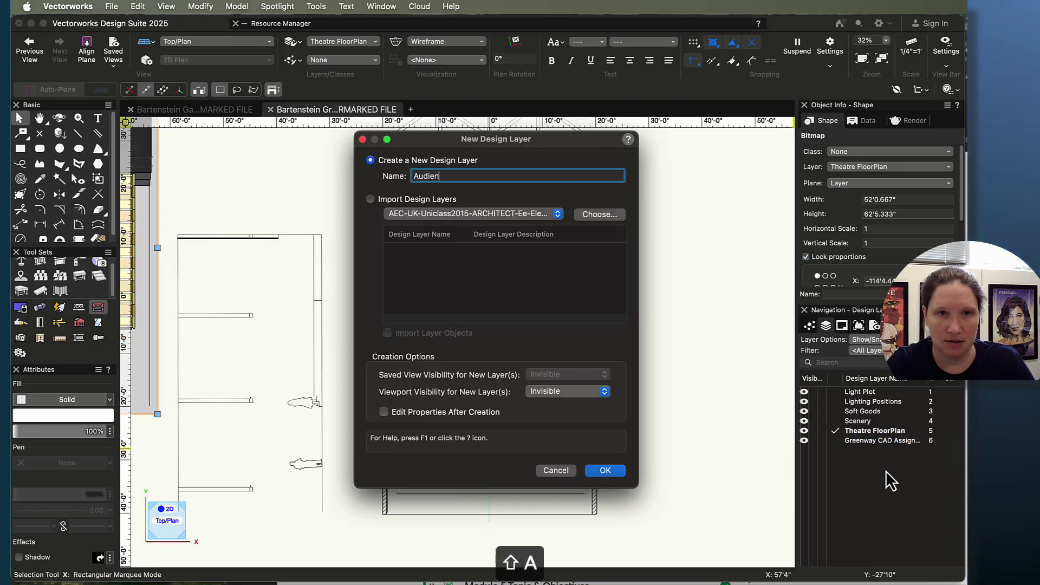
{"action": "type", "text": "ce Seating"}
{"action": "key", "text": "Return"}
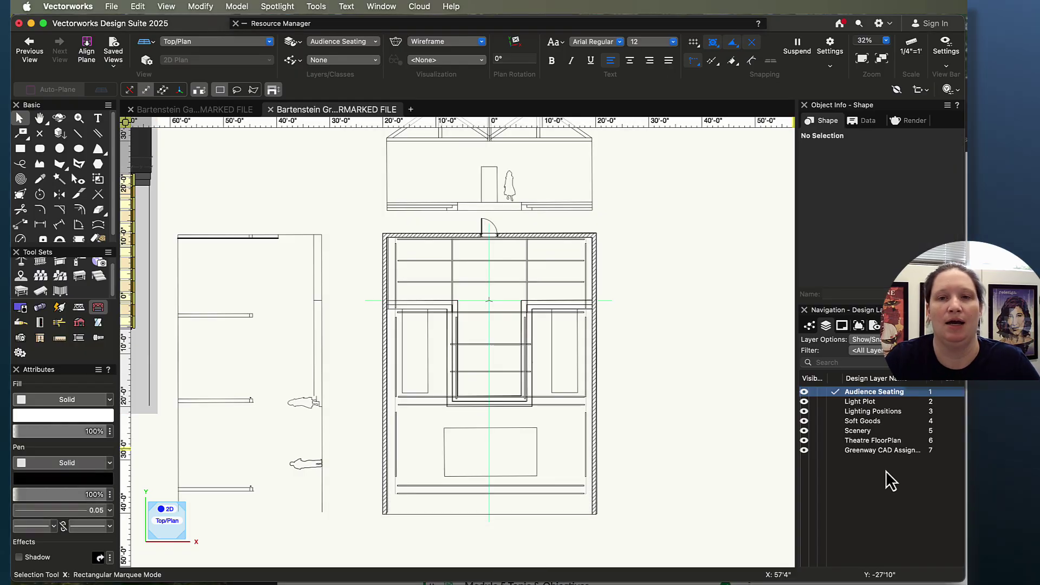
{"action": "left_click_drag", "start_coordinate": [933, 392], "coordinate": [912, 436]}
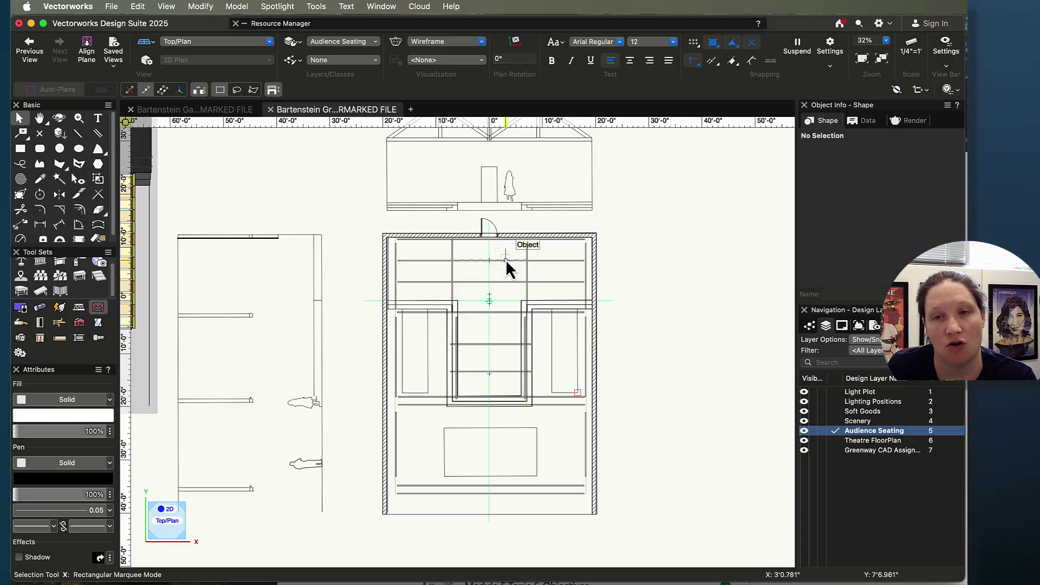
Set the Audience Seating layer's elevation to -1'6" relative to the ground plane.
{"action": "right_click", "coordinate": [860, 432]}
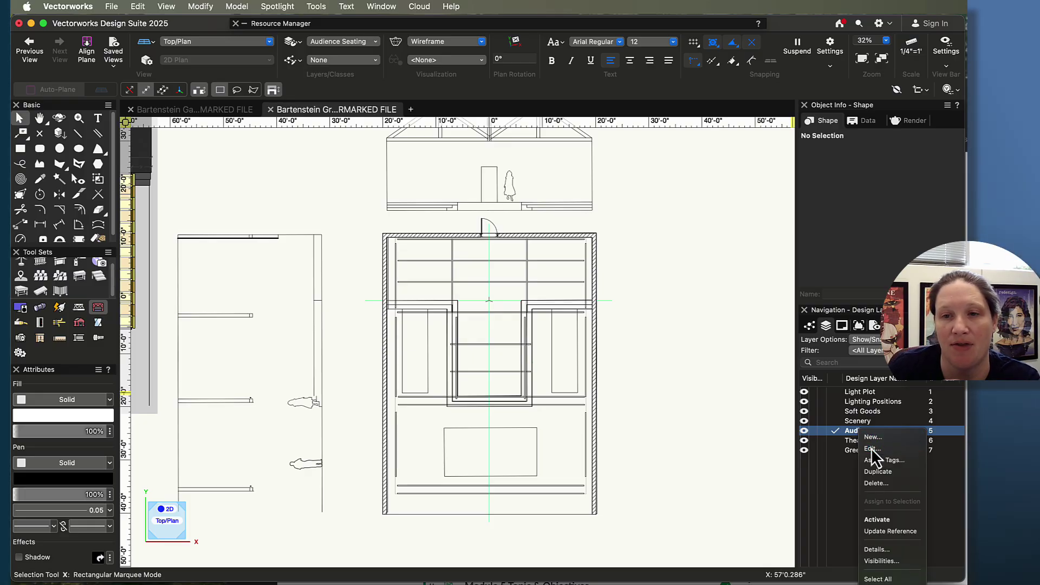
{"action": "left_click", "coordinate": [870, 448]}
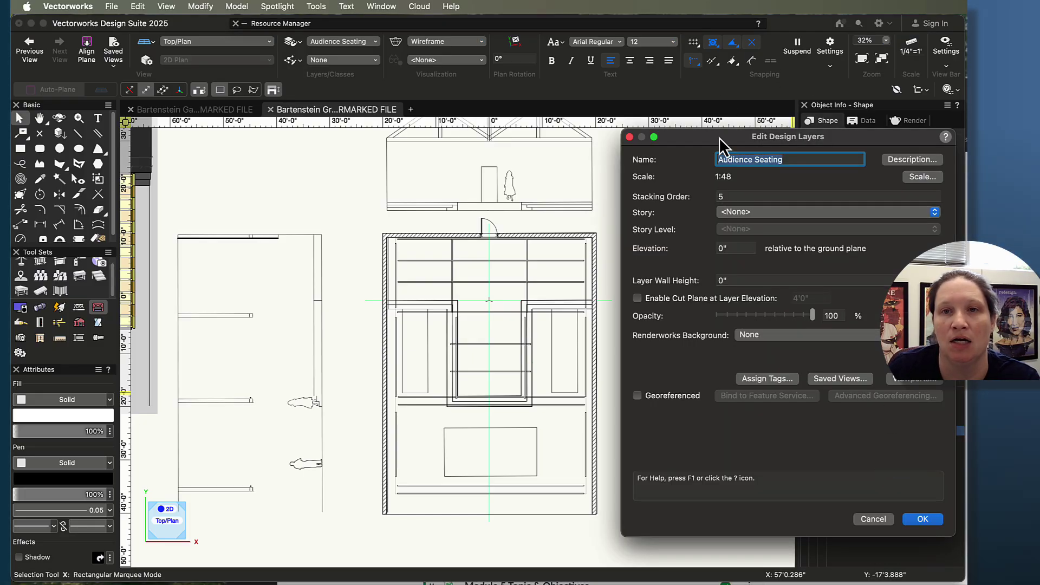
{"action": "left_click_drag", "start_coordinate": [719, 137], "coordinate": [489, 108]}
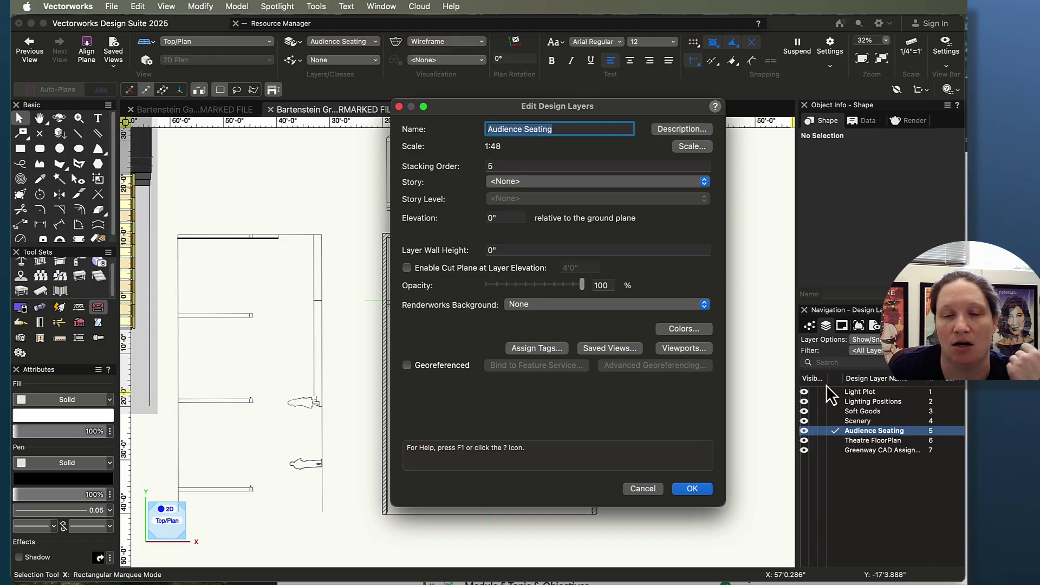
{"action": "left_click_drag", "start_coordinate": [596, 109], "coordinate": [535, 84]}
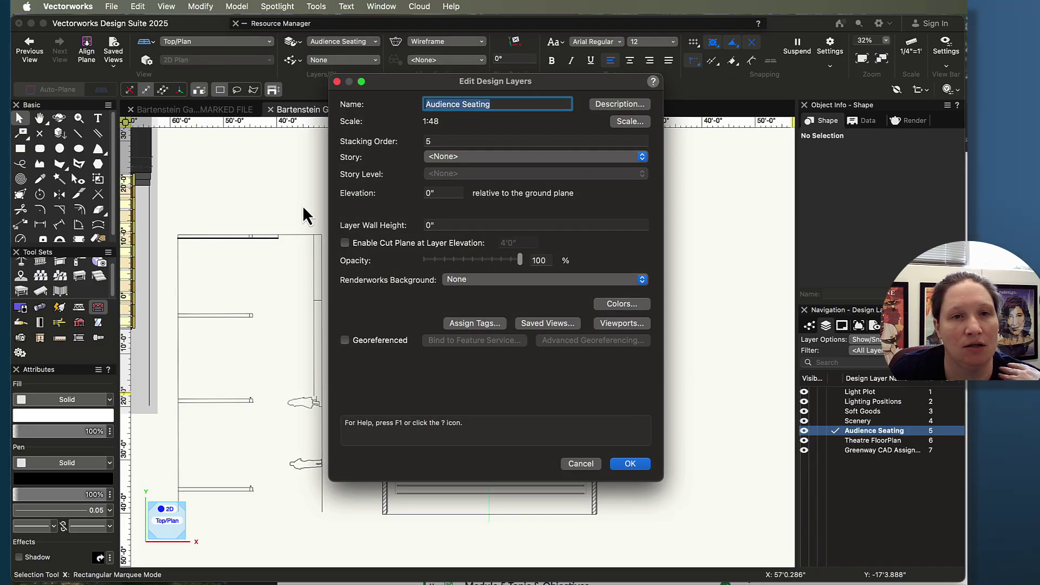
{"action": "left_click", "coordinate": [429, 192]}
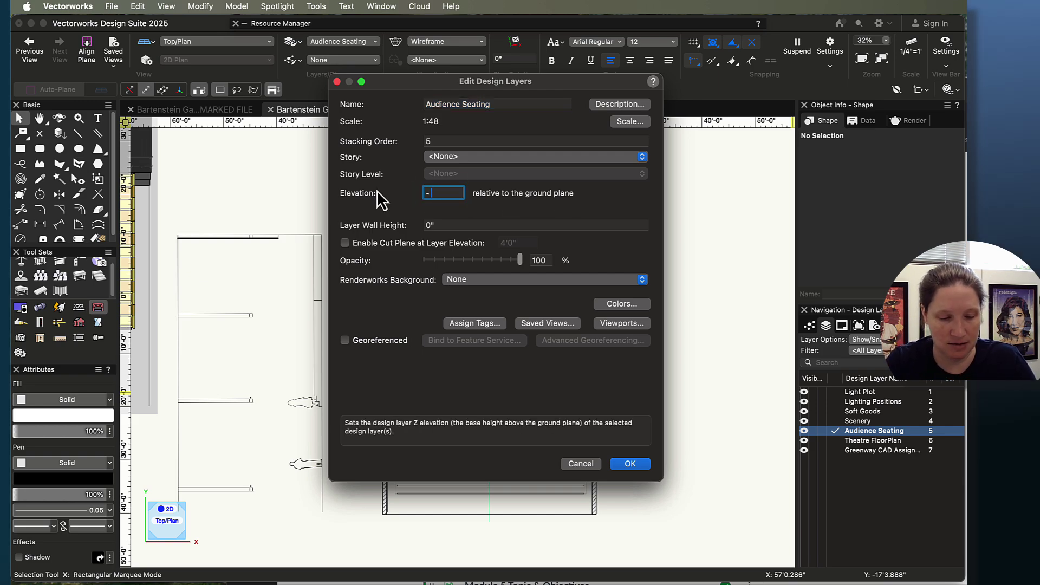
{"action": "type", "text": "-1'6\""}
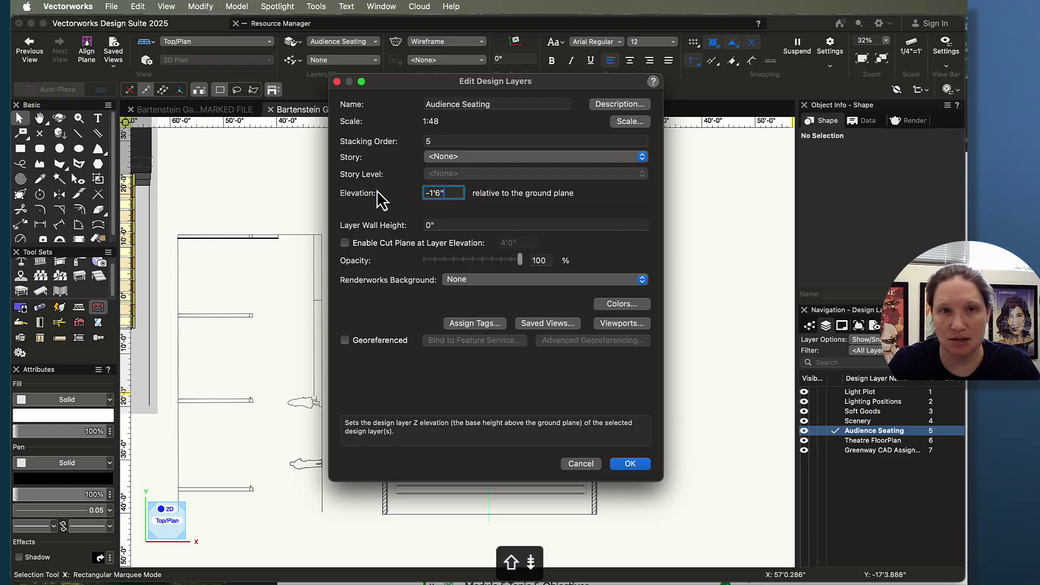
{"action": "left_click", "coordinate": [637, 464]}
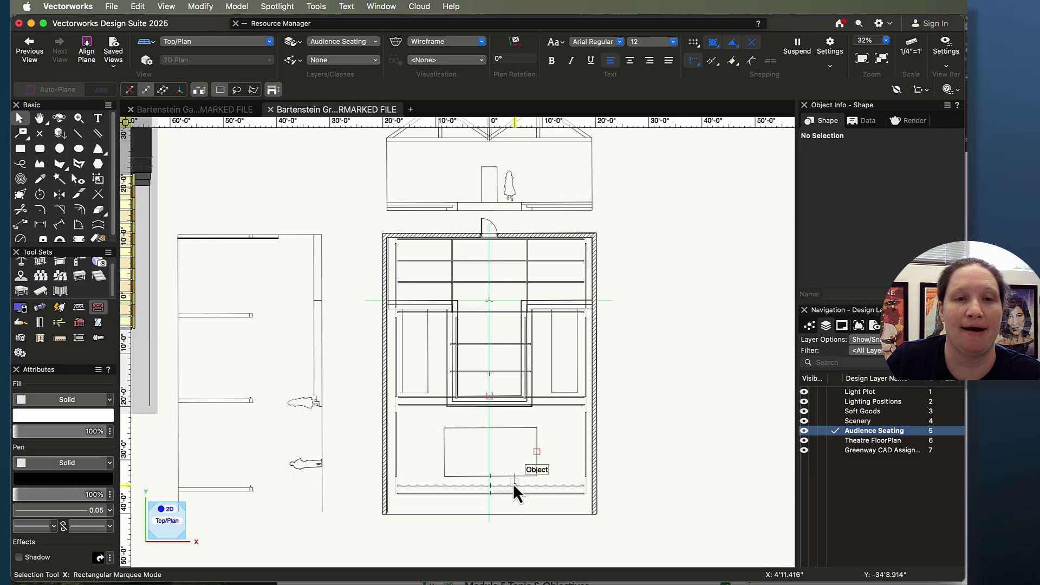
Dimension the width of the narrow seating rectangle on the plan's left side, placing the dimension just above its lower edge.
{"action": "scroll", "coordinate": [434, 385], "scroll_direction": "up", "scroll_amount": 2}
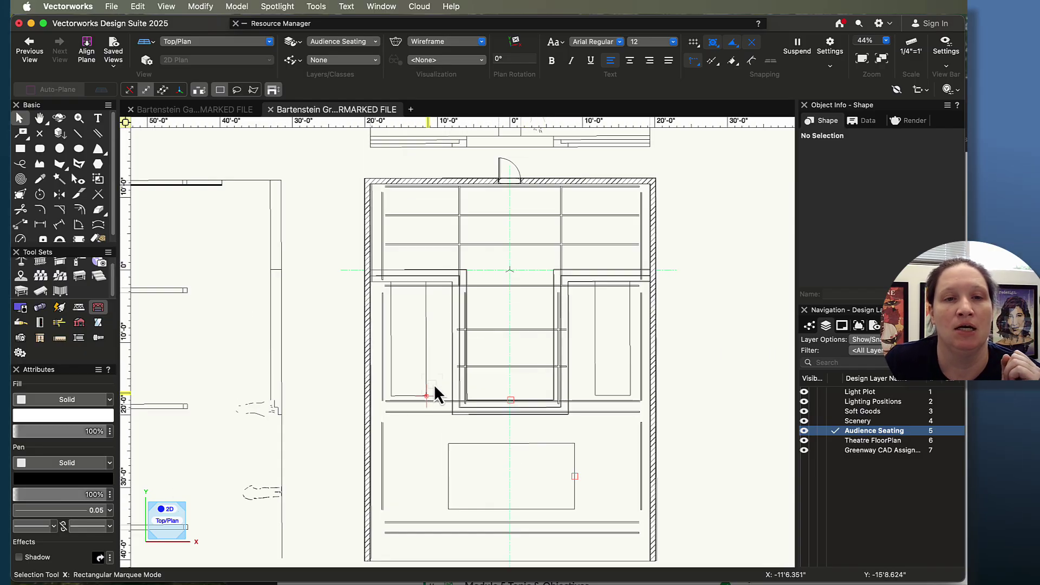
{"action": "key", "text": "h"}
{"action": "left_click_drag", "start_coordinate": [424, 398], "coordinate": [544, 401]}
{"action": "key", "text": "x"}
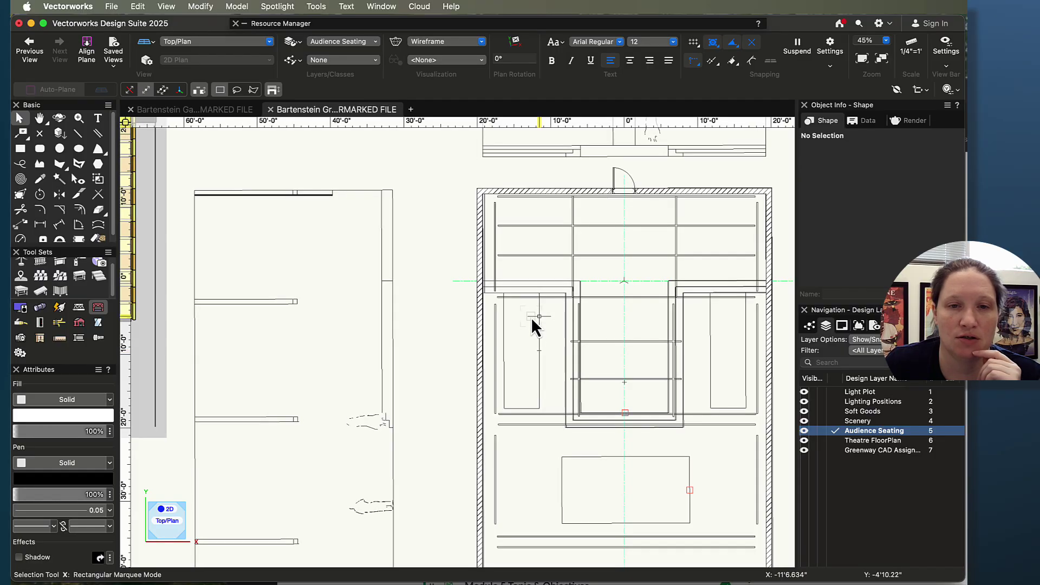
{"action": "scroll", "coordinate": [551, 349], "scroll_direction": "up", "scroll_amount": 4}
{"action": "key", "text": "h"}
{"action": "key", "text": "x"}
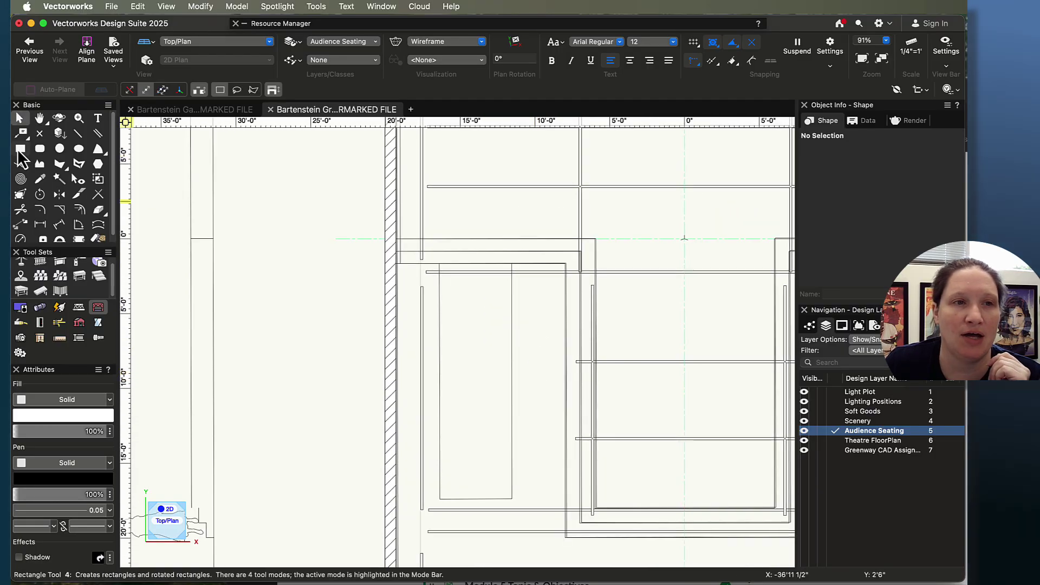
{"action": "left_click", "coordinate": [37, 224]}
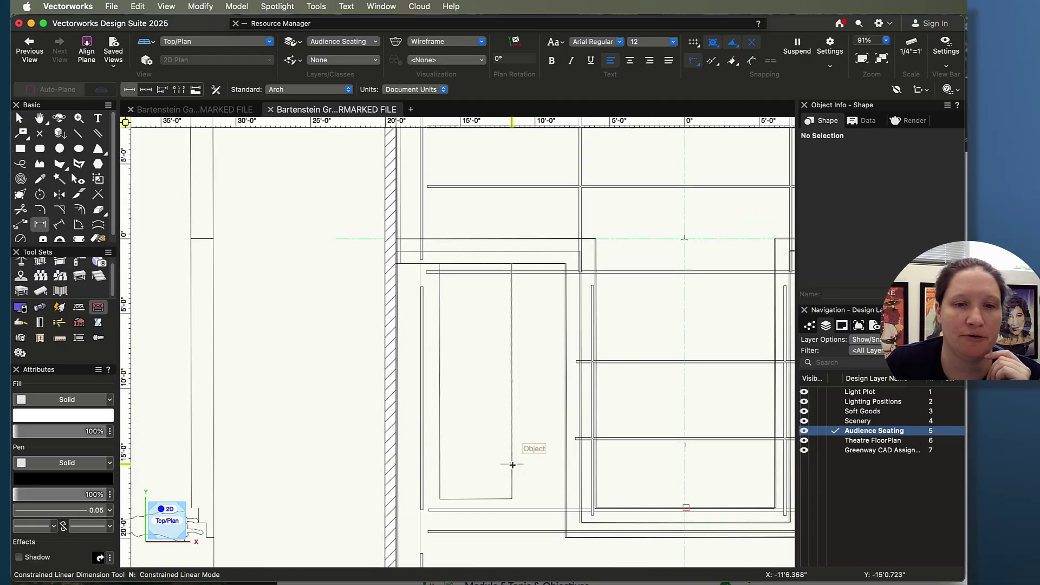
{"action": "left_click", "coordinate": [440, 499]}
{"action": "left_click", "coordinate": [511, 498]}
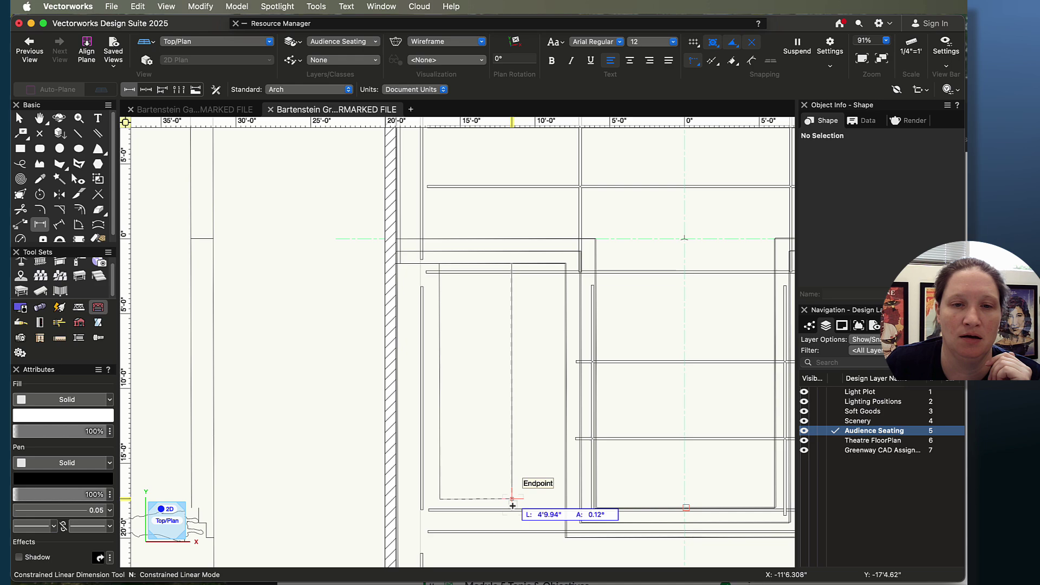
{"action": "left_click", "coordinate": [509, 455]}
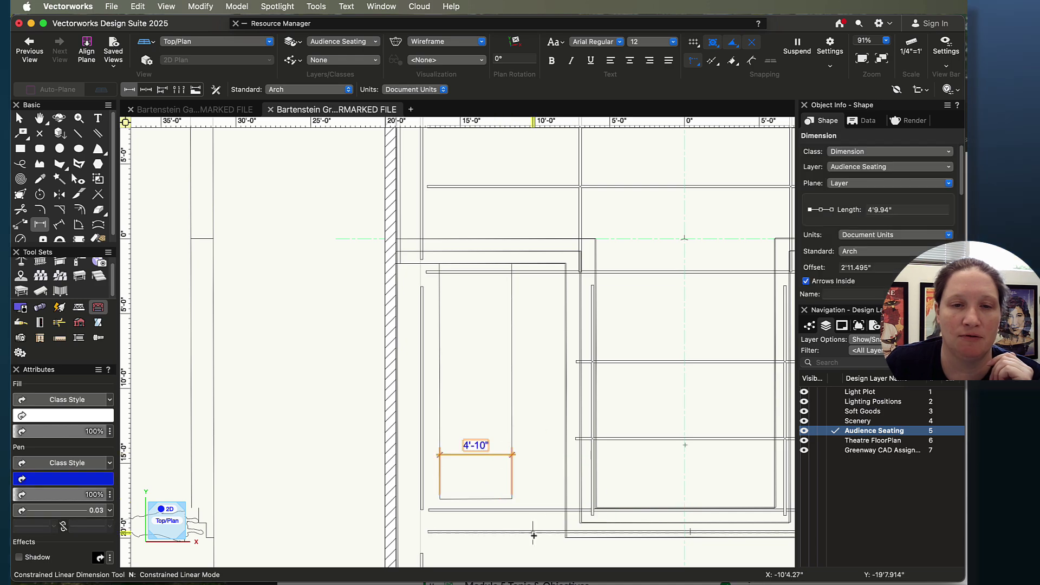
Measure the gap between the left wall's inner face and the narrow seating rectangle with a temporary dimension, and delete that dimension.
{"action": "left_click", "coordinate": [433, 264]}
{"action": "scroll", "coordinate": [393, 264], "scroll_direction": "up", "scroll_amount": 5}
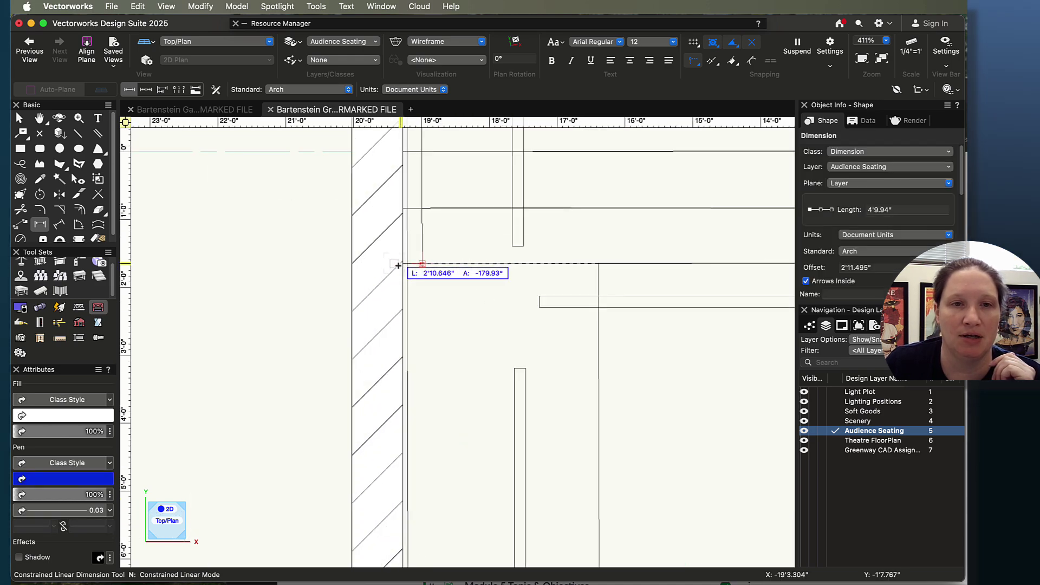
{"action": "left_click", "coordinate": [404, 264]}
{"action": "left_click", "coordinate": [408, 345]}
{"action": "scroll", "coordinate": [480, 371], "scroll_direction": "down", "scroll_amount": 4}
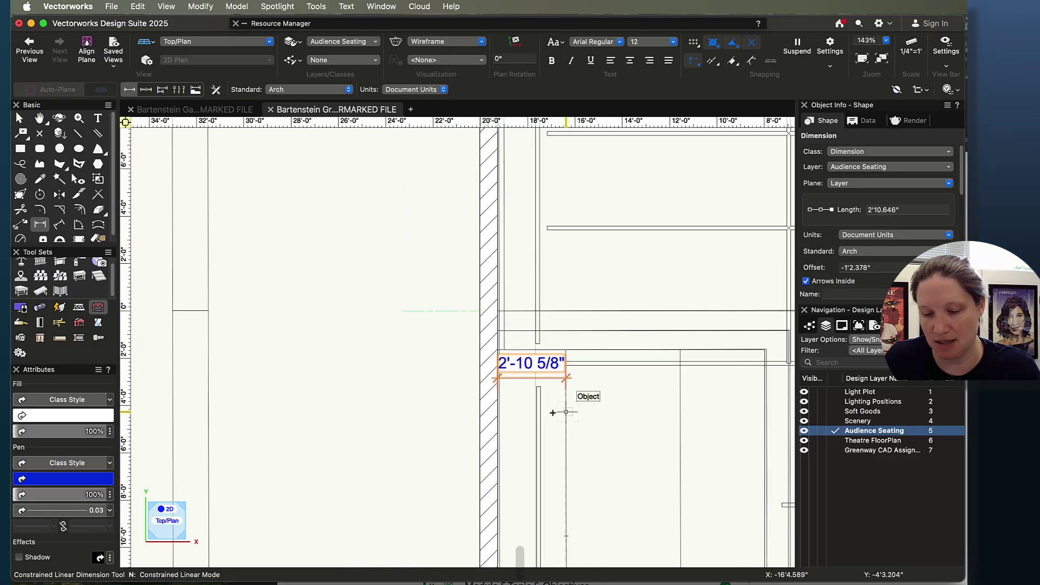
{"action": "key", "text": "Delete"}
Examine the side seating rows in the stage image and compare their position and size with the CAD floor plan.
{"action": "scroll", "coordinate": [581, 441], "scroll_direction": "down", "scroll_amount": 3}
{"action": "scroll", "coordinate": [587, 442], "scroll_direction": "down", "scroll_amount": 5}
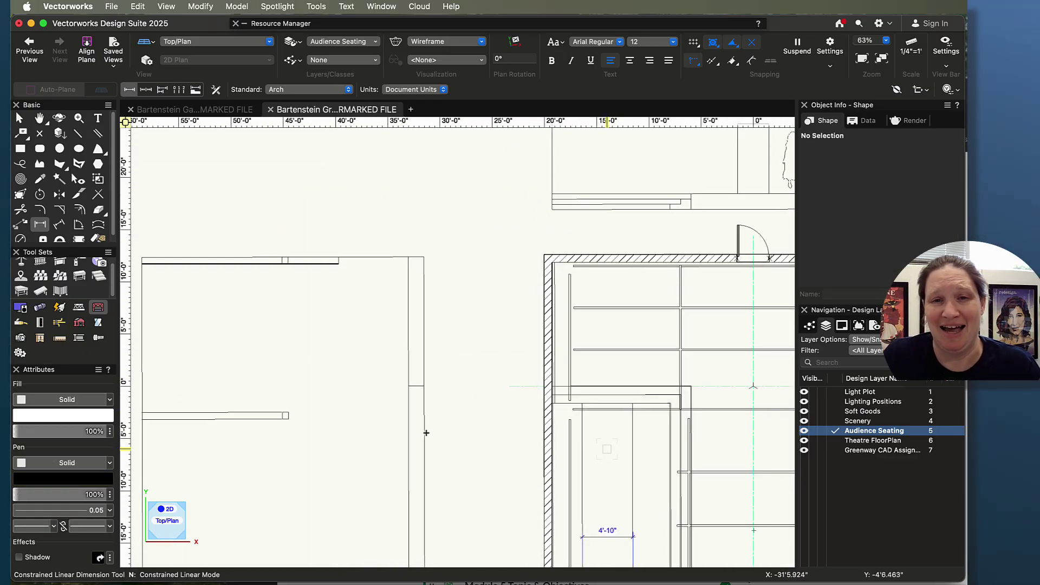
{"action": "middle_click_drag", "start_coordinate": [216, 338], "coordinate": [400, 348]}
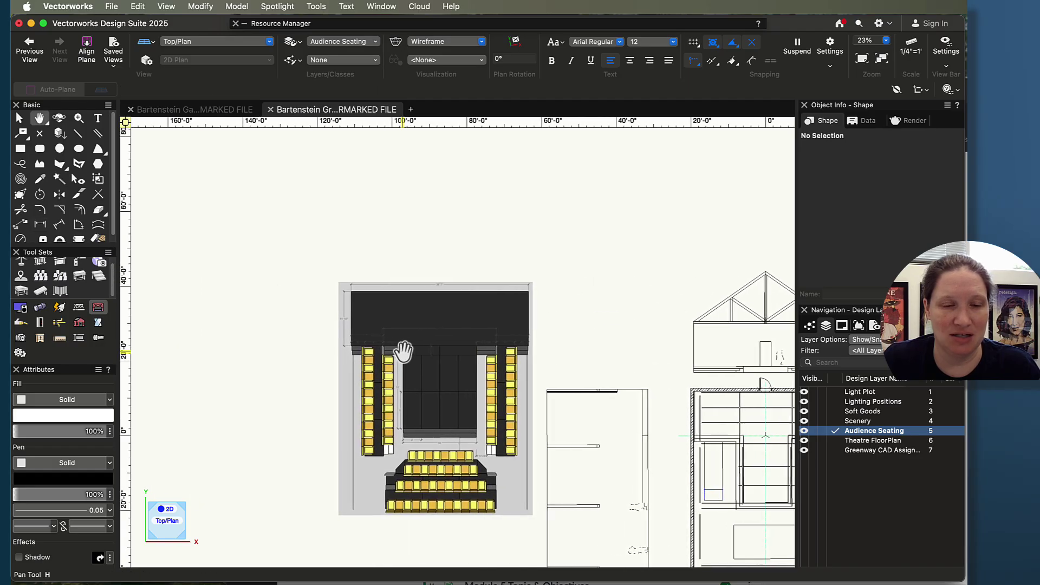
{"action": "scroll", "coordinate": [385, 343], "scroll_direction": "up", "scroll_amount": 5}
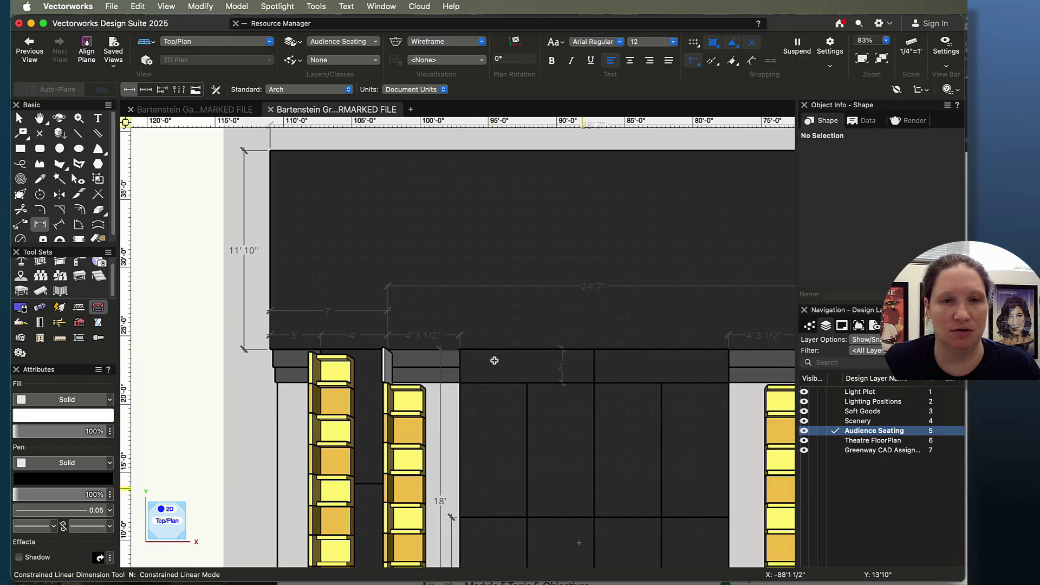
{"action": "scroll", "coordinate": [484, 407], "scroll_direction": "down", "scroll_amount": 3}
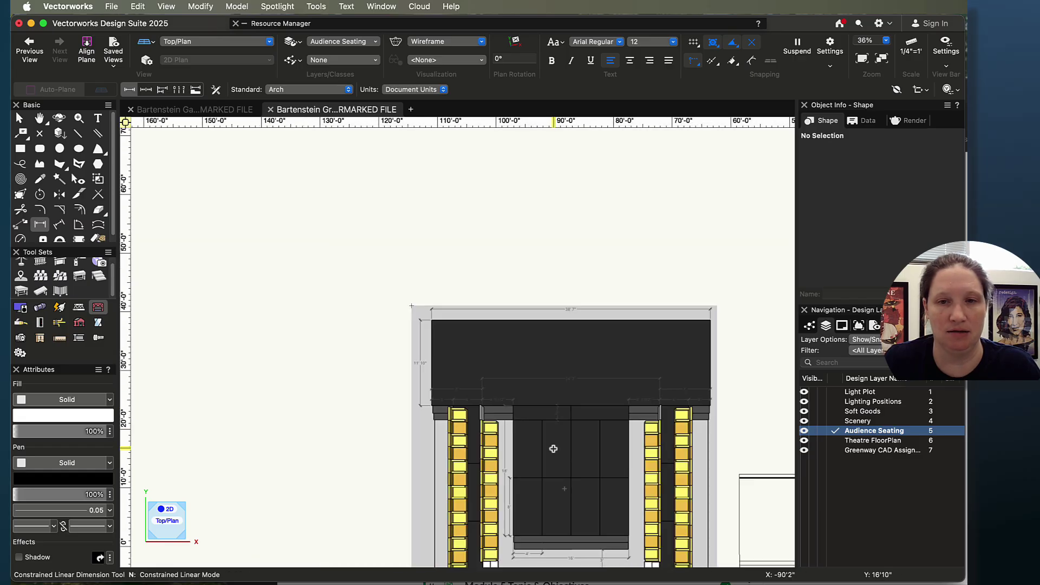
{"action": "middle_click_drag", "start_coordinate": [561, 476], "coordinate": [524, 348]}
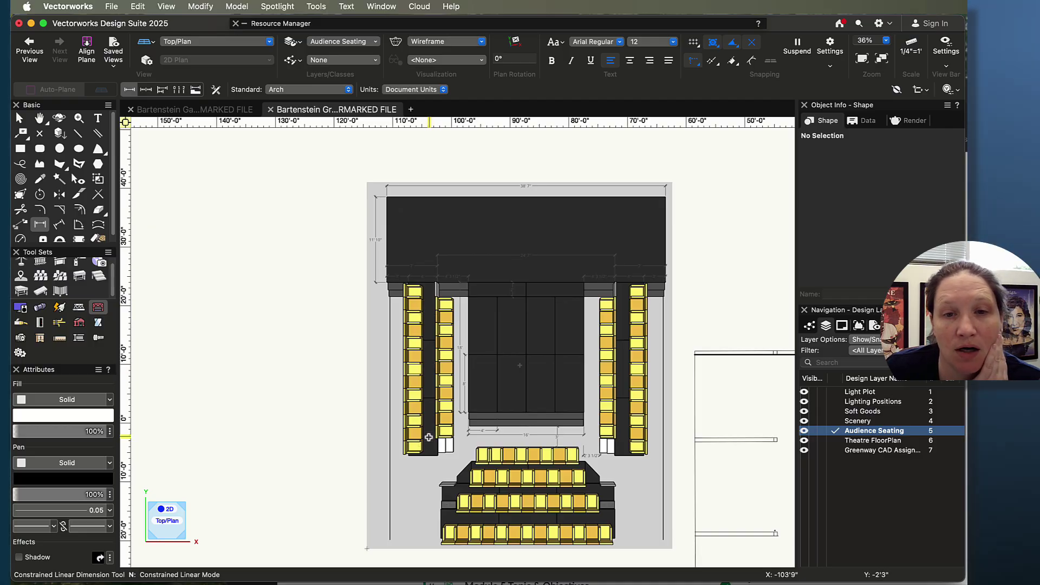
{"action": "scroll", "coordinate": [428, 437], "scroll_direction": "down", "scroll_amount": 3}
{"action": "key", "text": "space"}
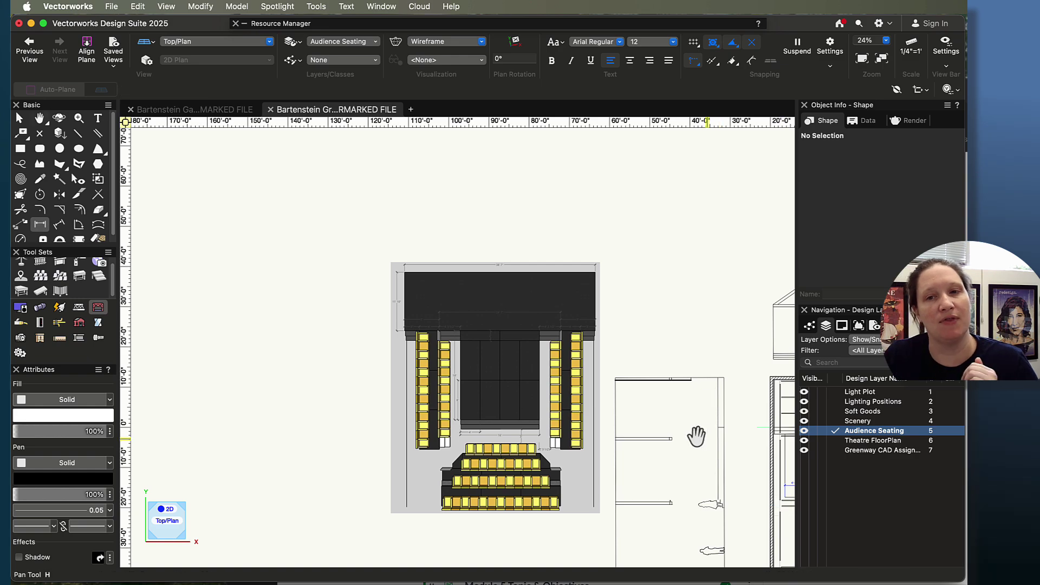
{"action": "left_click_drag", "start_coordinate": [696, 436], "coordinate": [406, 371]}
{"action": "scroll", "coordinate": [546, 383], "scroll_direction": "up", "scroll_amount": 5}
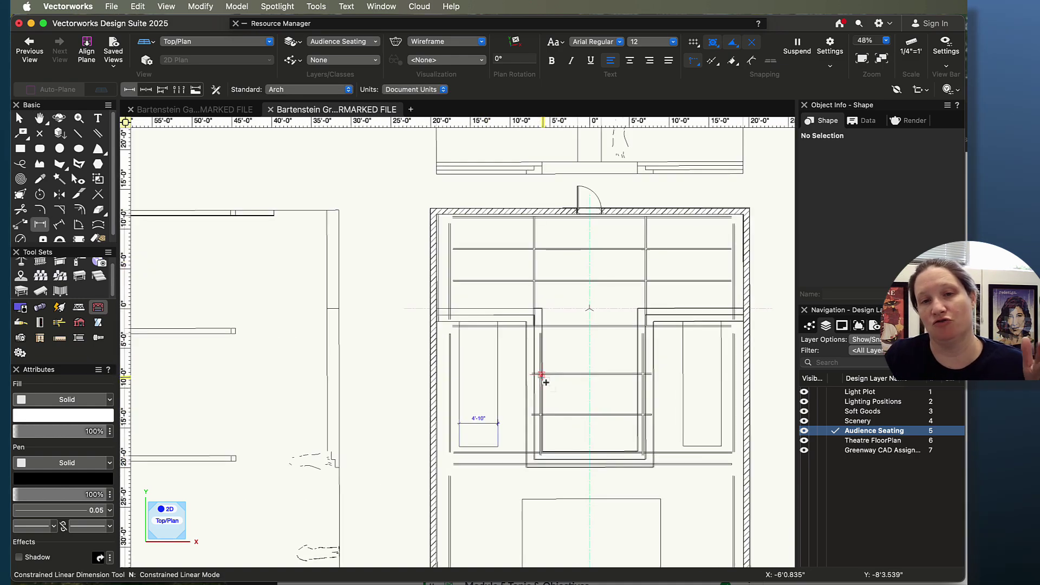
{"action": "scroll", "coordinate": [561, 422], "scroll_direction": "down", "scroll_amount": 4}
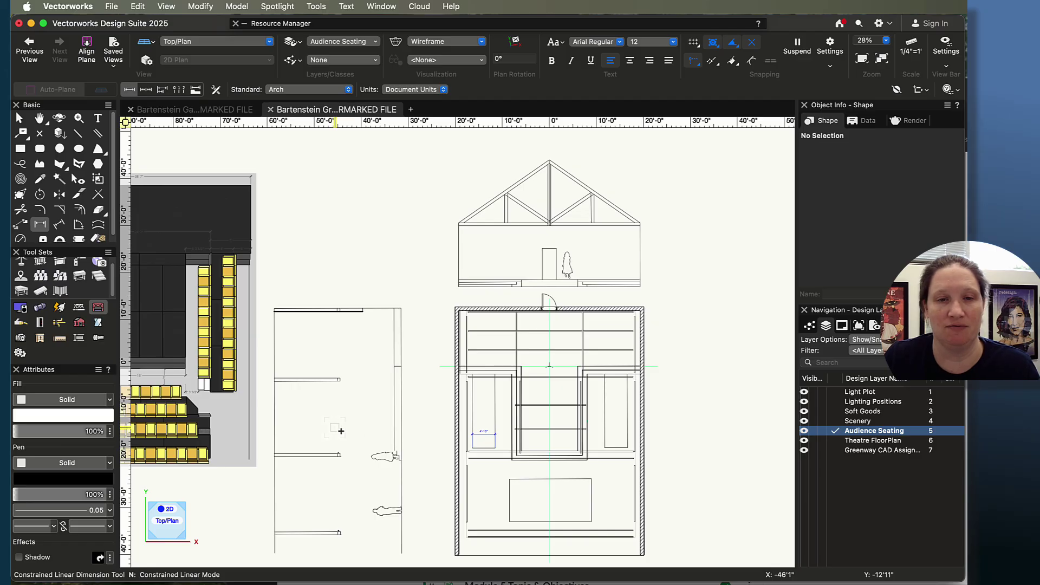
{"action": "scroll", "coordinate": [486, 441], "scroll_direction": "up", "scroll_amount": 2}
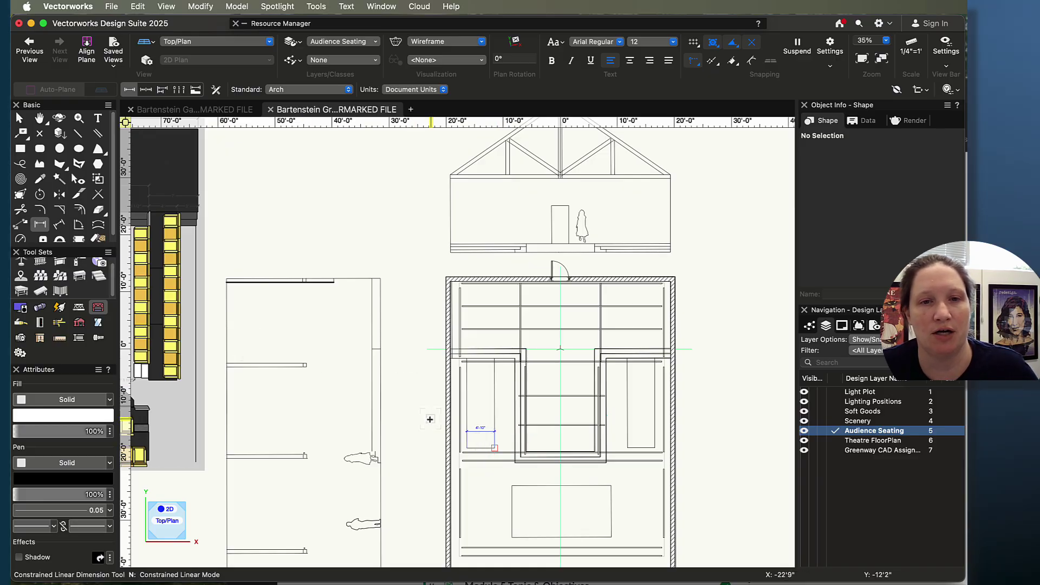
{"action": "mouse_move", "coordinate": [409, 345]}
{"action": "middle_mouse_down"}
{"action": "mouse_move", "coordinate": [448, 306]}
{"action": "mouse_move", "coordinate": [459, 309]}
{"action": "middle_mouse_up"}
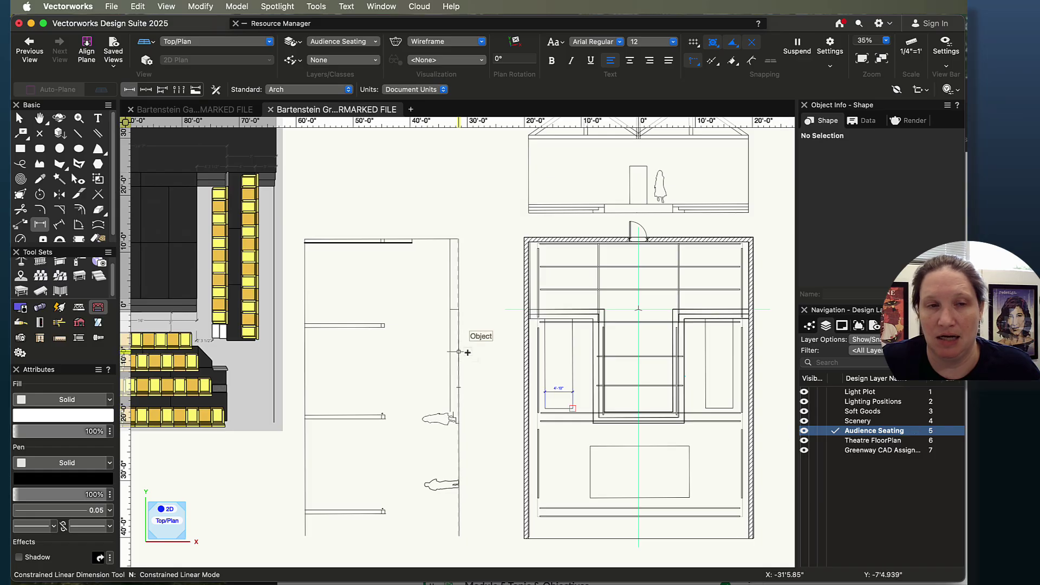
{"action": "left_click", "coordinate": [483, 340]}
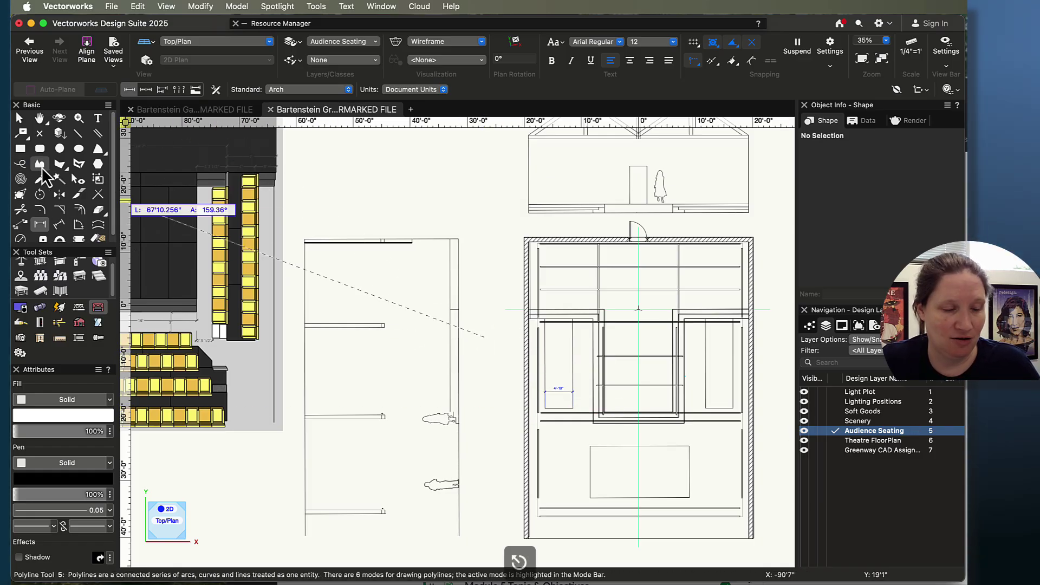
Draw a rectangle 4' wide and 24' long in the empty space just left of the theatre plan.
{"action": "left_click", "coordinate": [21, 150]}
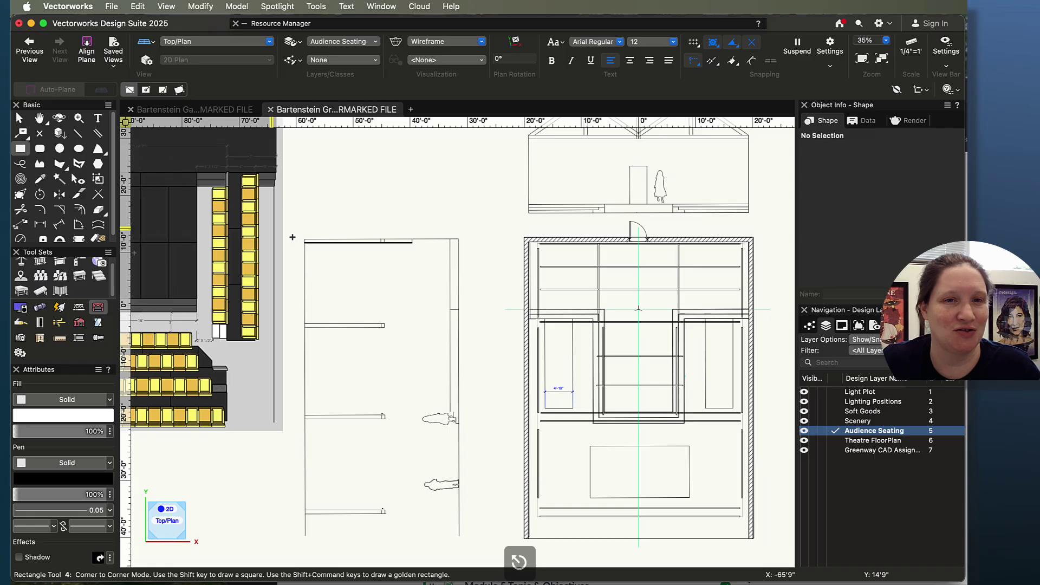
{"action": "left_click", "coordinate": [477, 312]}
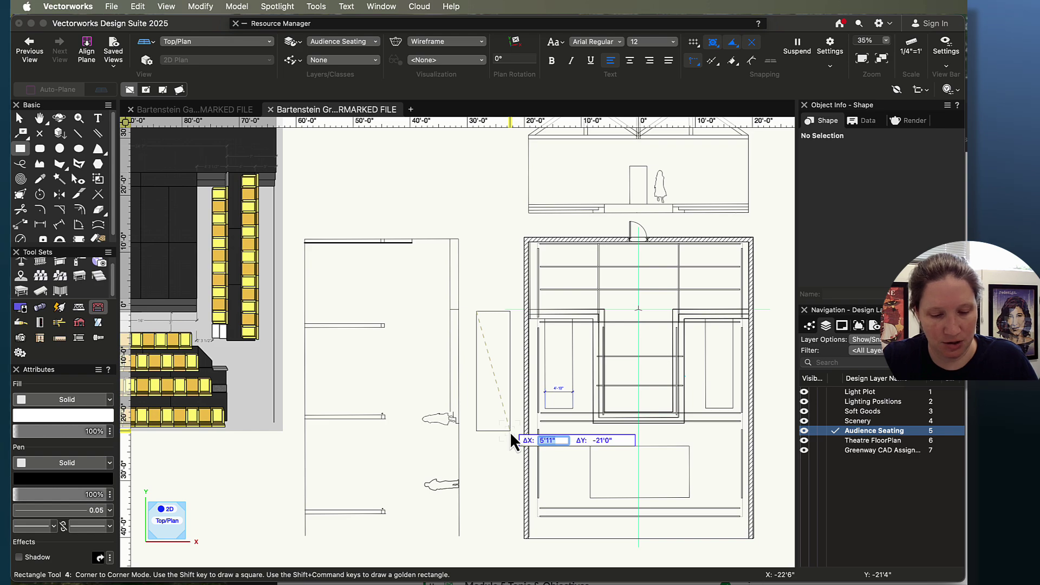
{"action": "type", "text": "4"}
{"action": "key", "text": "Tab"}
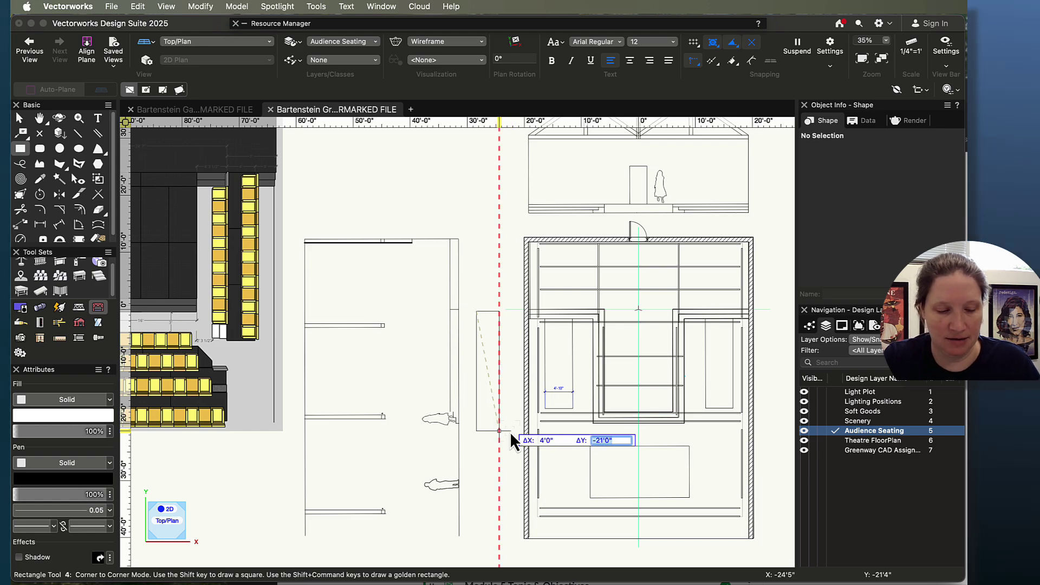
{"action": "type", "text": "-24'"}
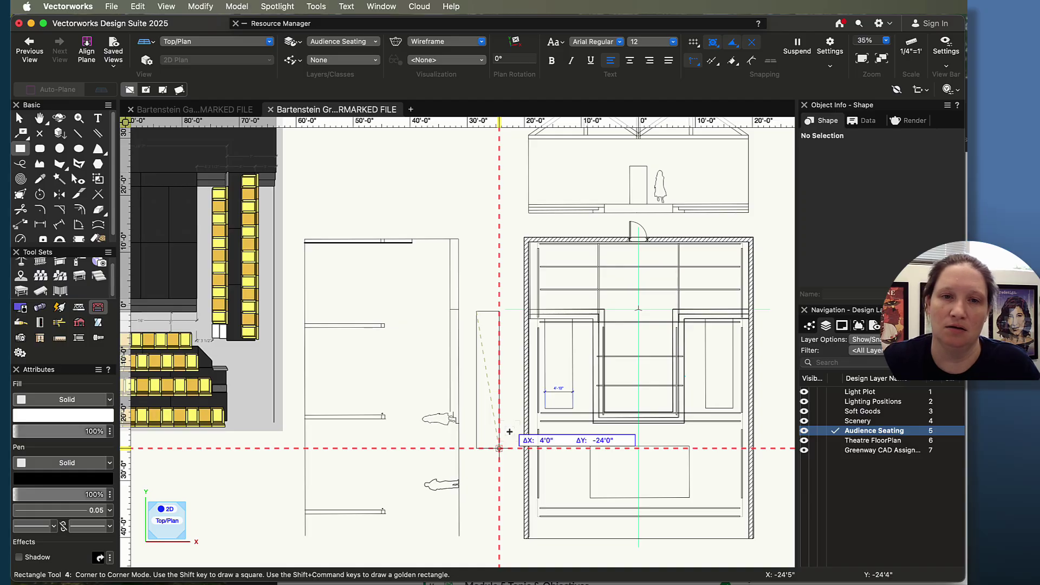
{"action": "key", "text": "Return"}
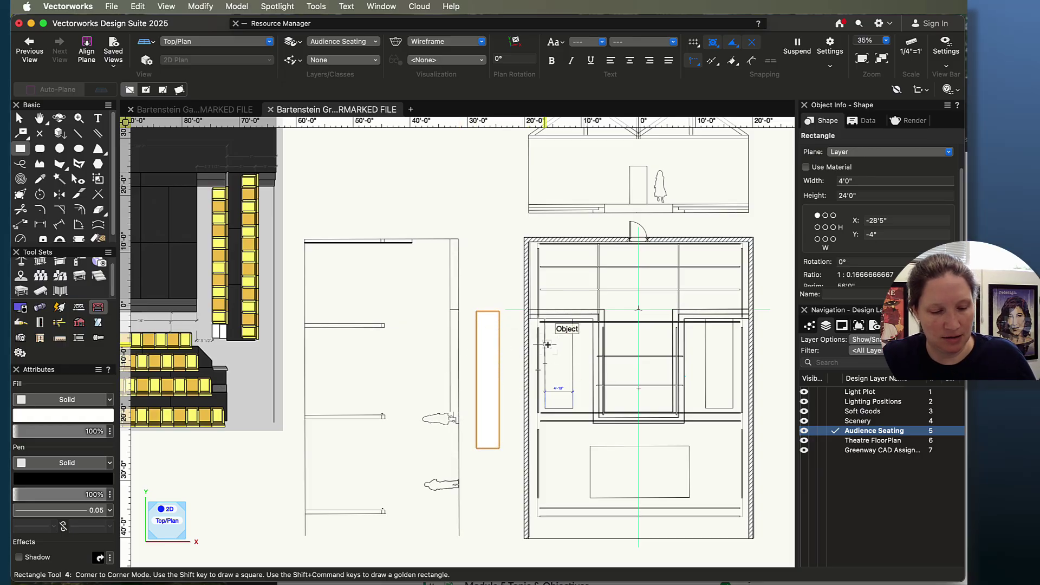
Extrude the new 4' by 24' rectangle to a height of 1'6".
{"action": "key", "text": "super+e"}
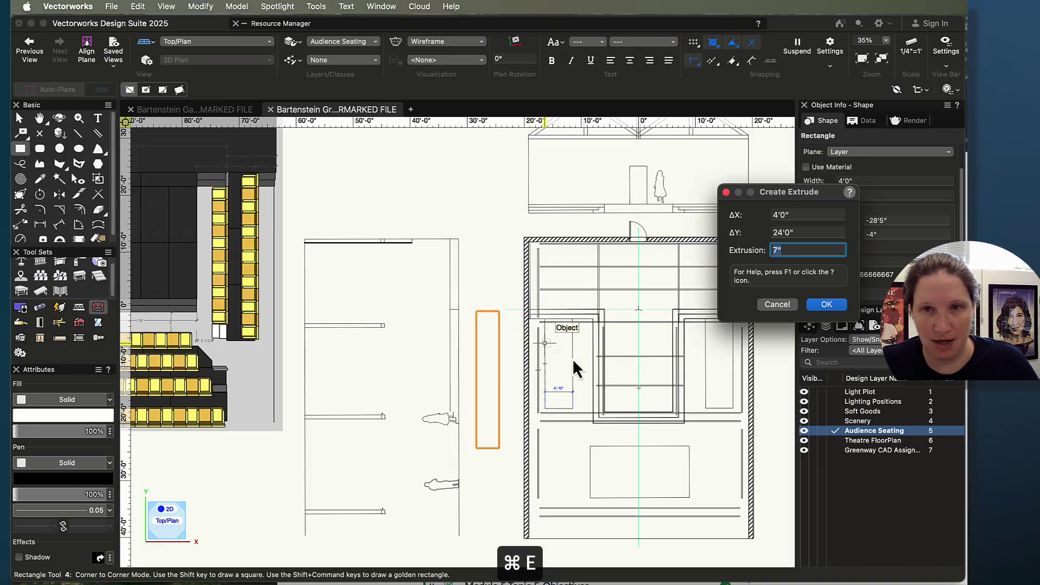
{"action": "type", "text": "1'"}
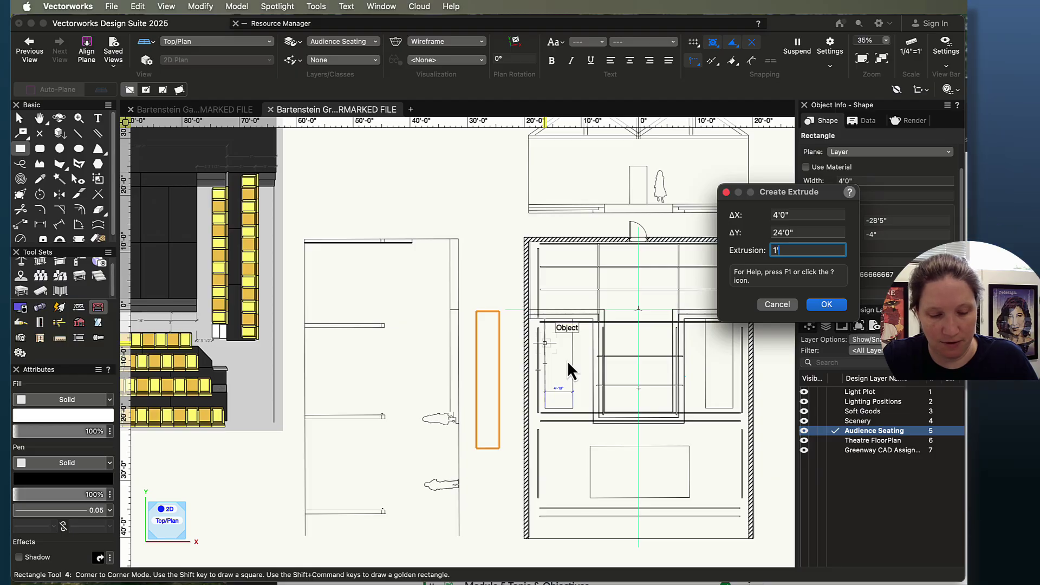
{"action": "type", "text": "6\""}
{"action": "key", "text": "Return"}
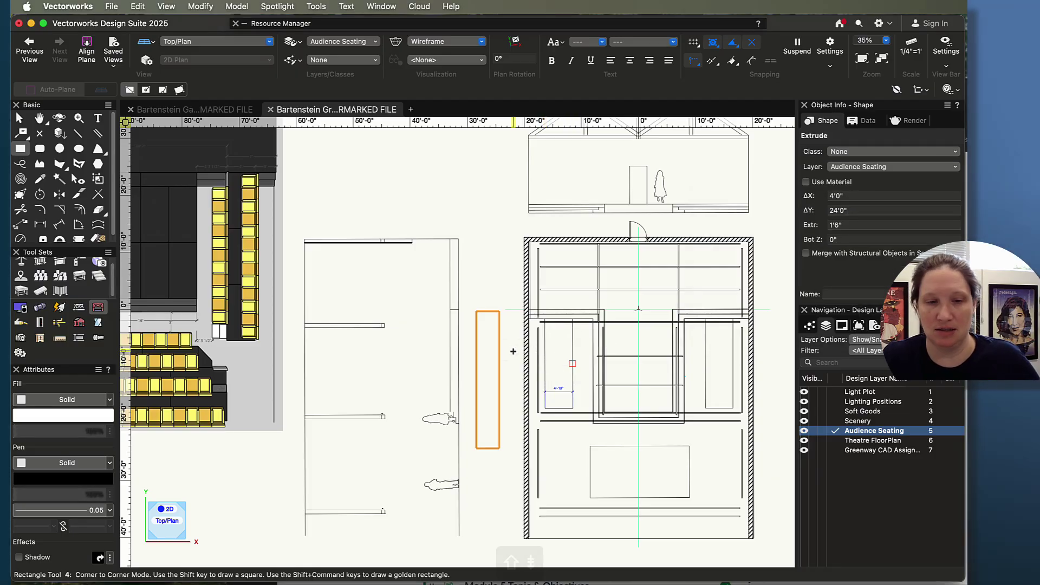
Check the side platform's position in the stage image and snap the extrusion's upper-left corner to the left wall's inner face at the stage edge.
{"action": "key", "text": "x"}
{"action": "scroll", "coordinate": [609, 350], "scroll_direction": "up", "scroll_amount": 3}
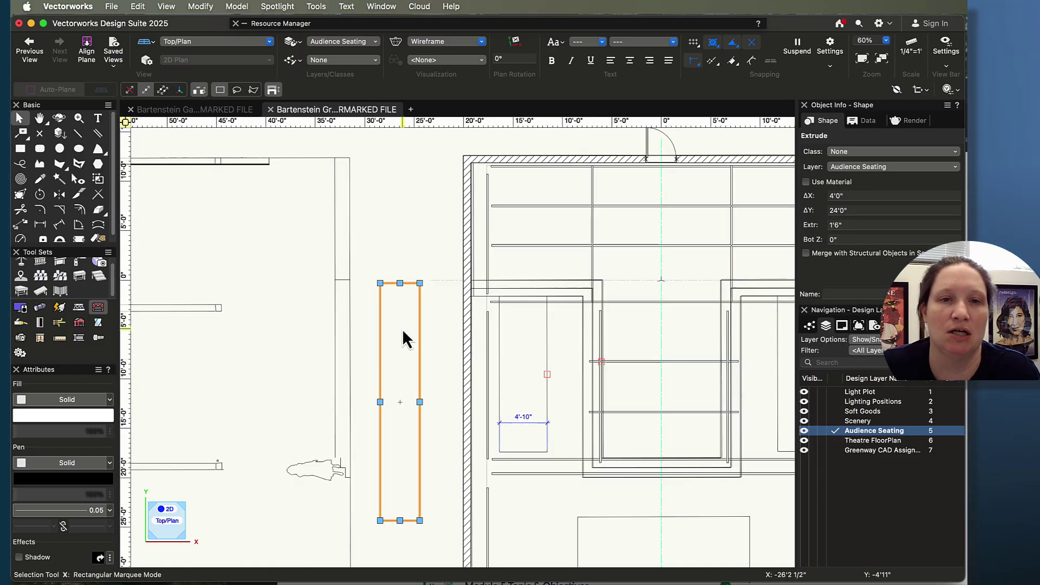
{"action": "scroll", "coordinate": [402, 329], "scroll_direction": "up", "scroll_amount": 1}
{"action": "middle_click_drag", "start_coordinate": [277, 287], "coordinate": [896, 407]}
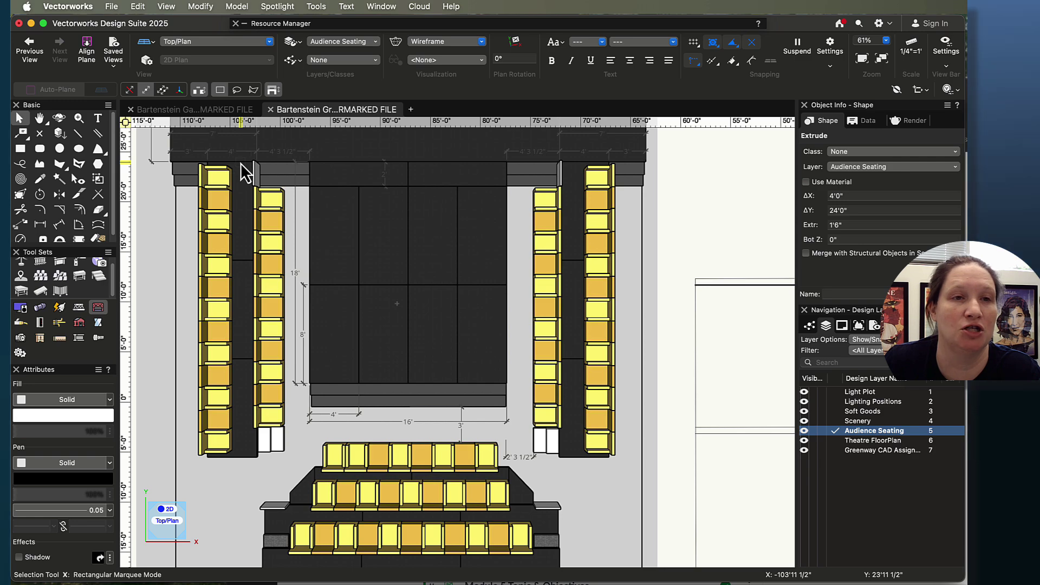
{"action": "scroll", "coordinate": [496, 327], "scroll_direction": "down", "scroll_amount": 5}
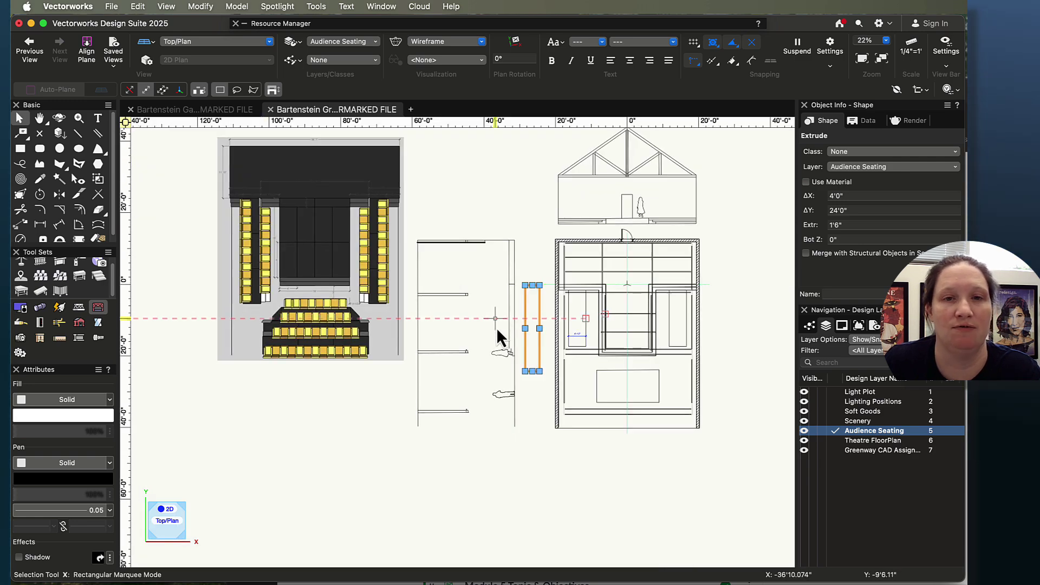
{"action": "scroll", "coordinate": [496, 327], "scroll_direction": "up", "scroll_amount": 5}
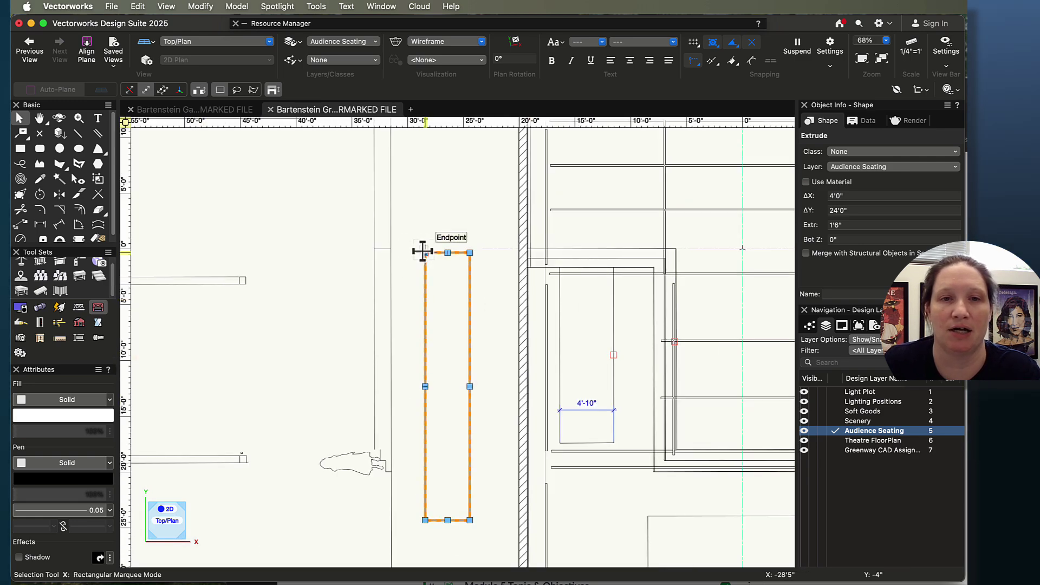
{"action": "left_click_drag", "start_coordinate": [423, 252], "coordinate": [522, 249]}
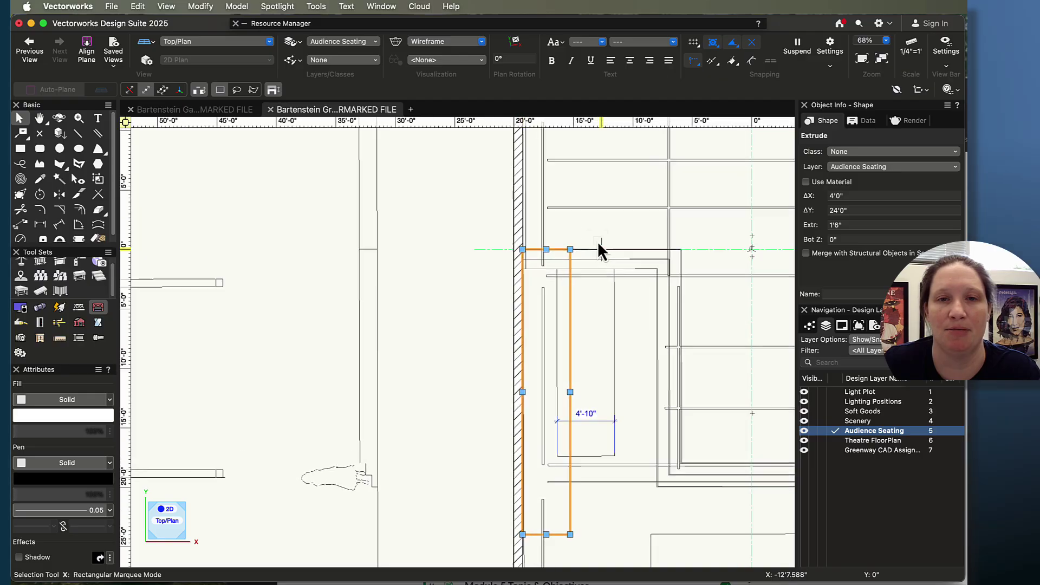
Move the extruded seating platform away from the left wall by an X offset of 3'.
{"action": "scroll", "coordinate": [598, 249], "scroll_direction": "up", "scroll_amount": 3}
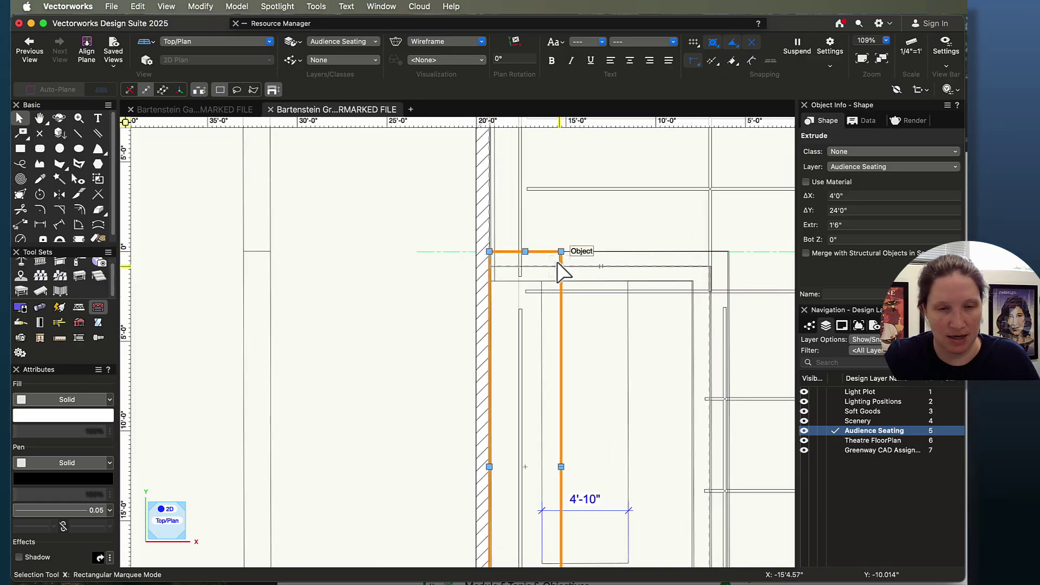
{"action": "key", "text": "super+m"}
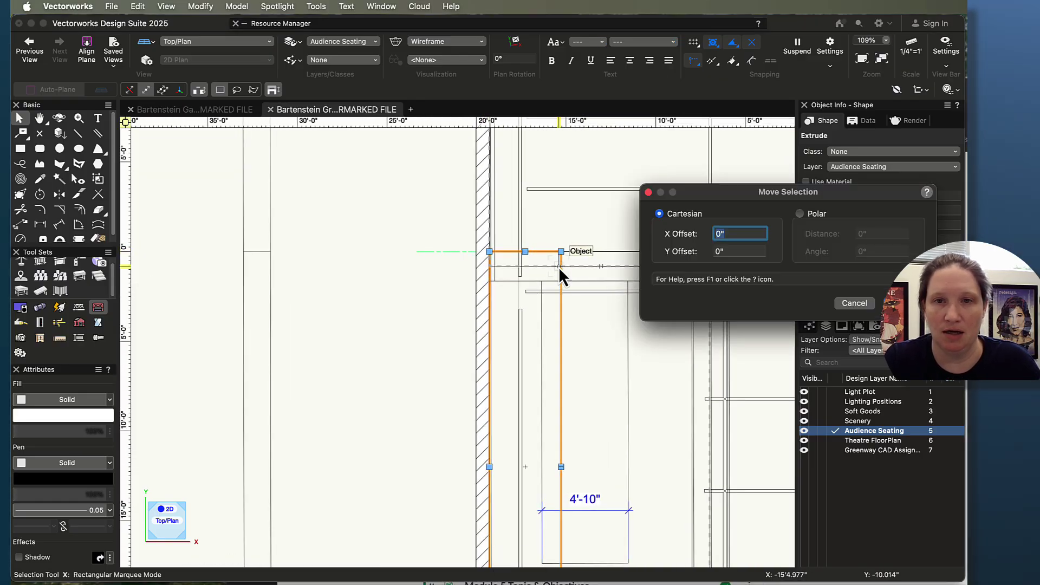
{"action": "type", "text": "3"}
{"action": "key", "text": "Return"}
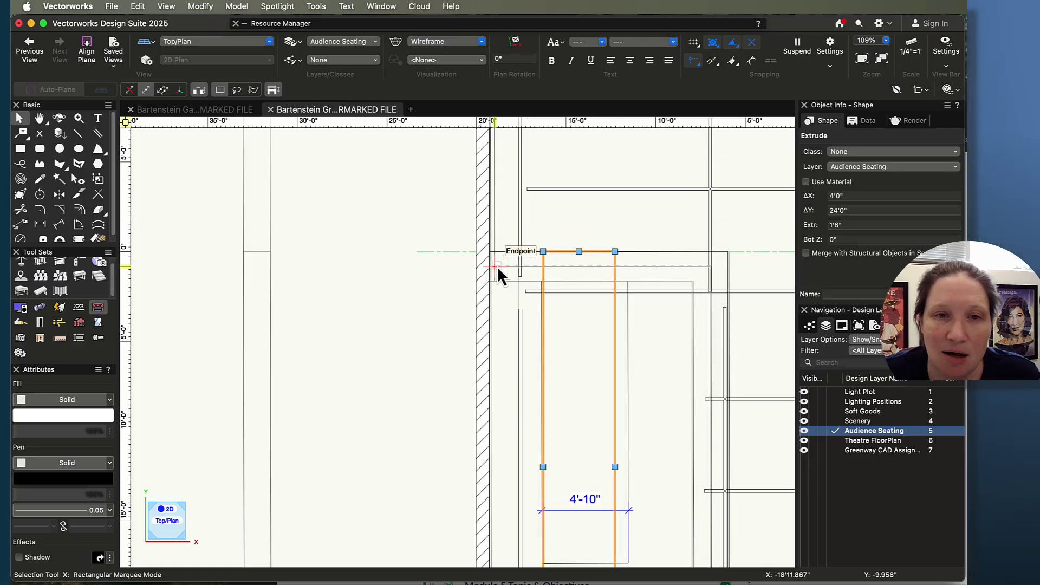
Hide the Greenway CAD layer and snap the platform's upper-left corner back to the left wall's inner face.
{"action": "scroll", "coordinate": [497, 264], "scroll_direction": "up", "scroll_amount": 3}
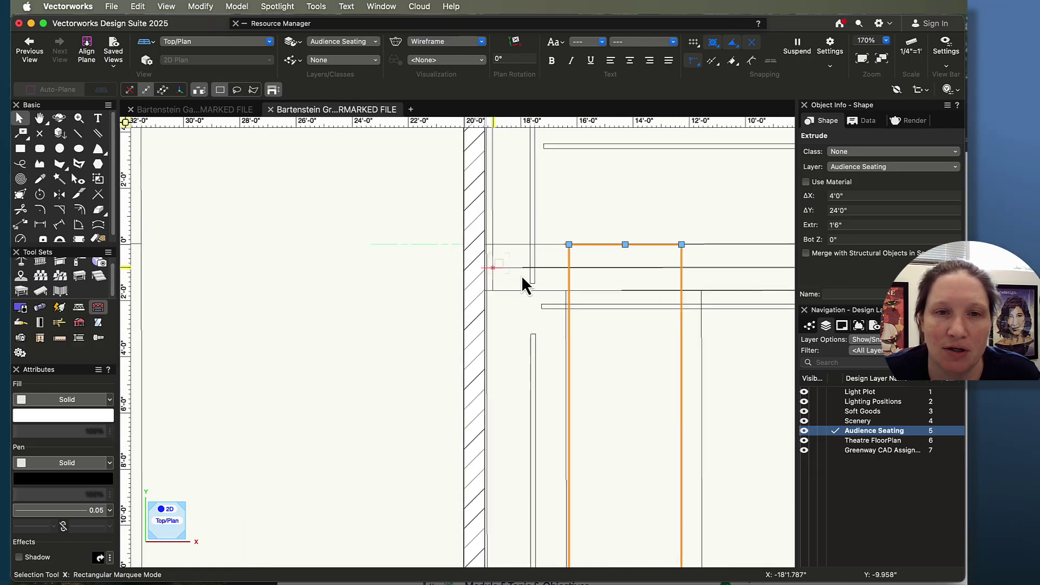
{"action": "left_click", "coordinate": [812, 451]}
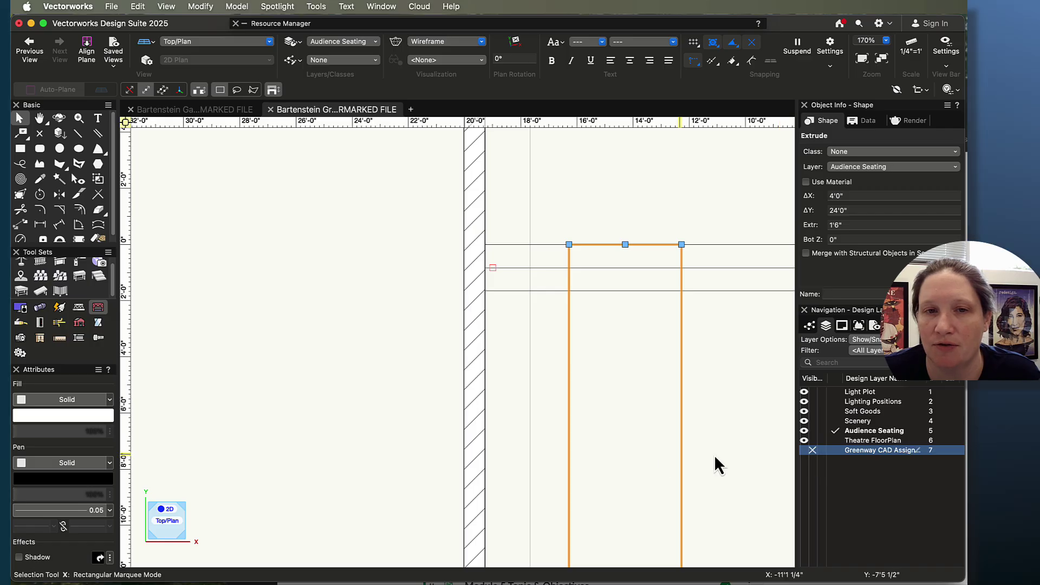
{"action": "left_click_drag", "start_coordinate": [572, 245], "coordinate": [484, 244]}
Offset the re-snapped platform 3' in X from the wall, keeping the Y offset at 0.
{"action": "key", "text": "super+m"}
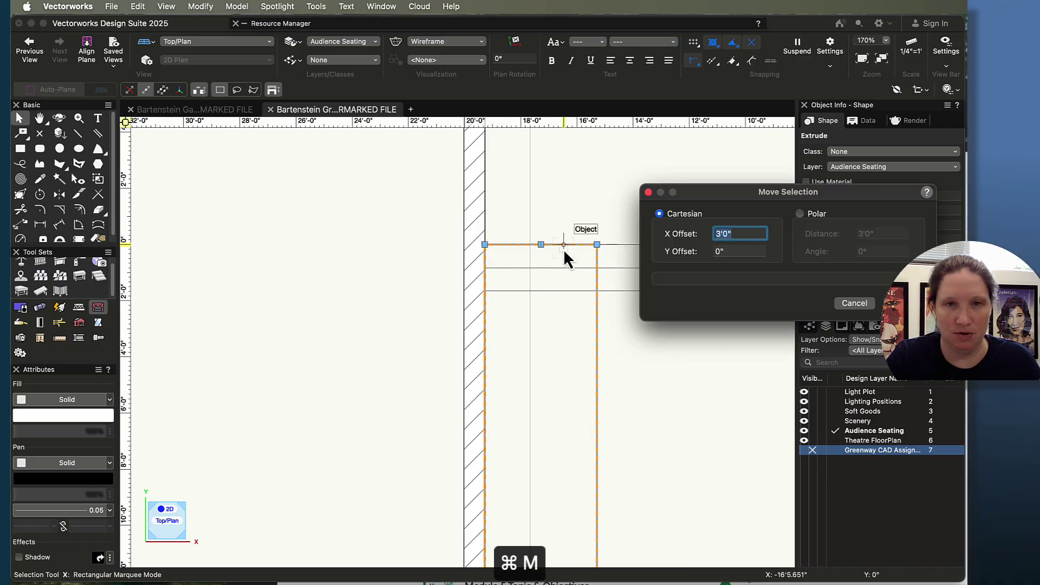
{"action": "key", "text": "Return"}
{"action": "scroll", "coordinate": [670, 359], "scroll_direction": "down", "scroll_amount": 5}
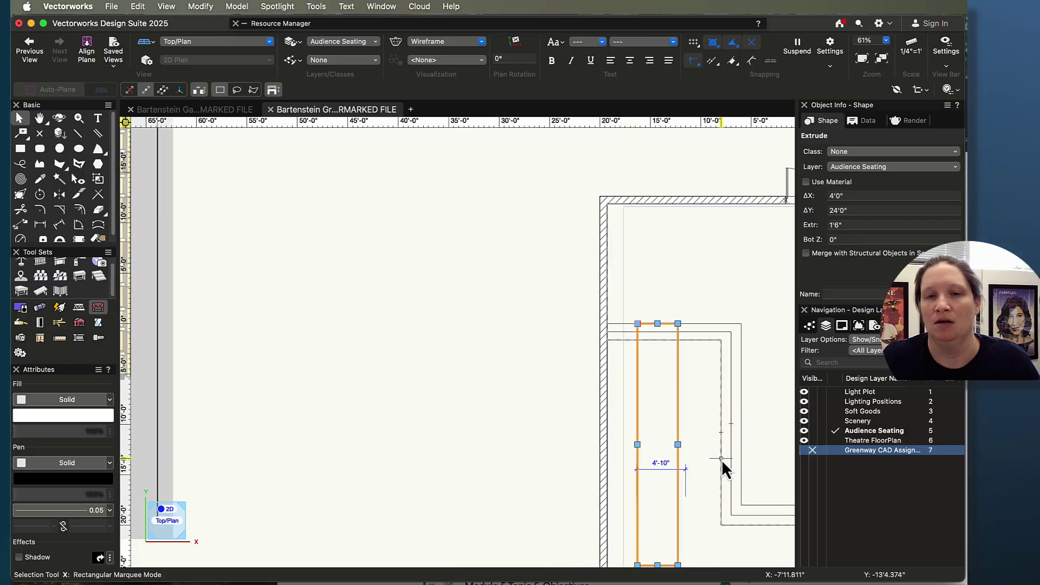
Delete the leftover 4'-10" dimension overlapping the seating platform.
{"action": "middle_click_drag", "start_coordinate": [720, 464], "coordinate": [560, 336]}
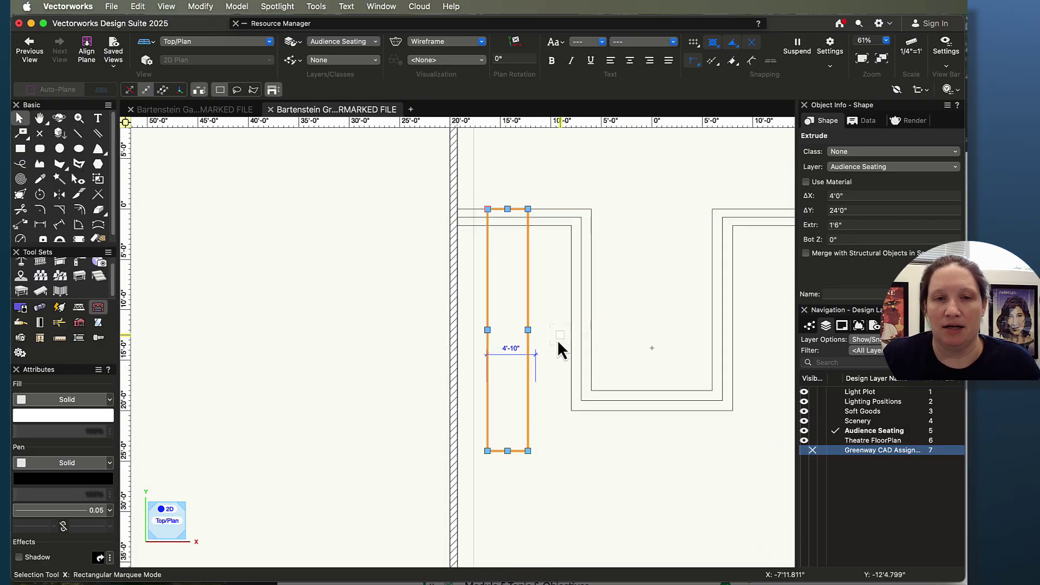
{"action": "left_click", "coordinate": [534, 357]}
{"action": "key", "text": "Delete"}
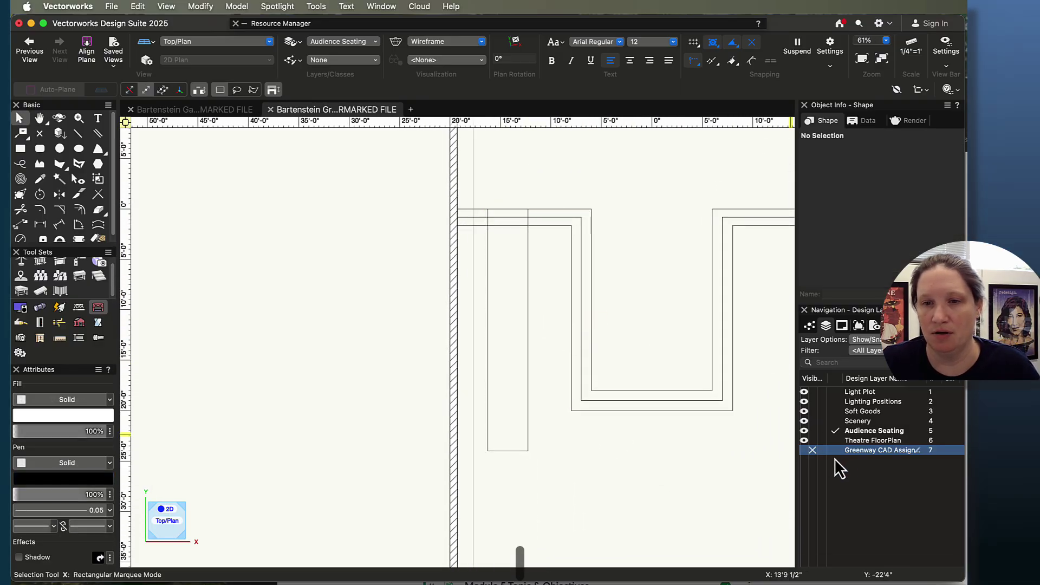
Show the Greenway CAD layer and compare the left seating platform with the CAD plan and the stage image.
{"action": "left_click", "coordinate": [812, 450]}
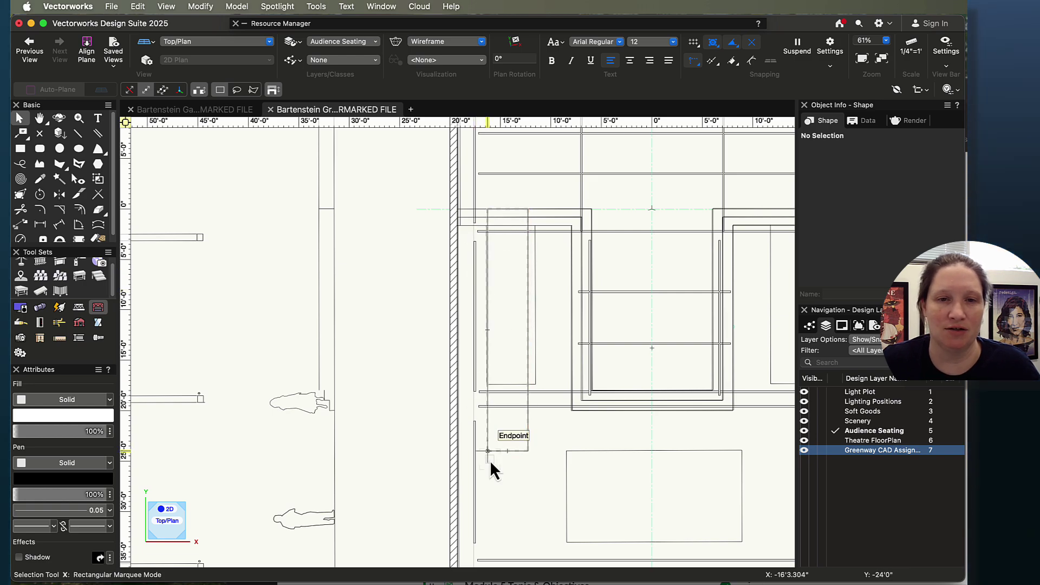
{"action": "scroll", "coordinate": [219, 436], "scroll_direction": "down", "scroll_amount": 3}
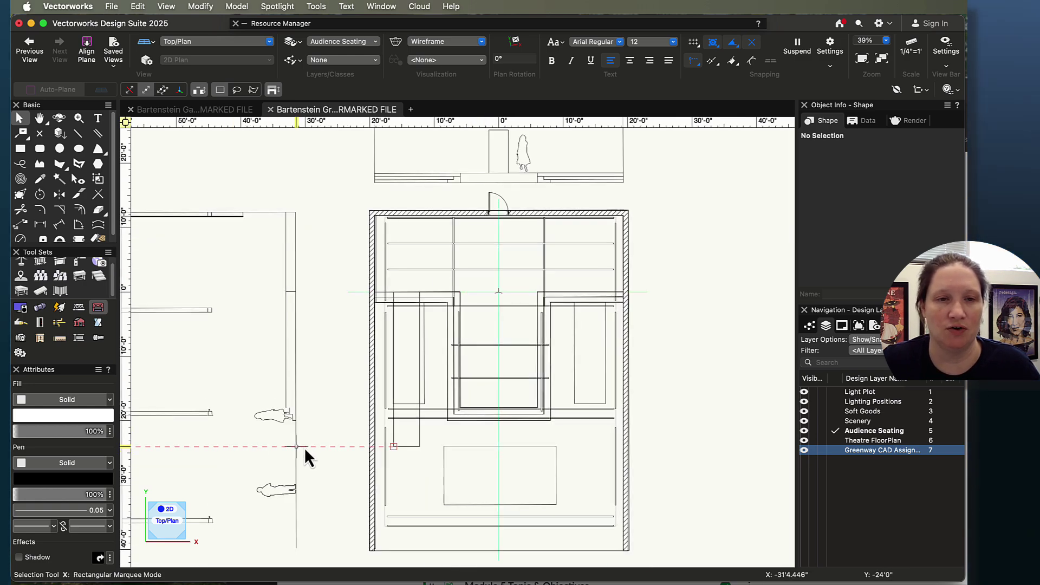
{"action": "key", "text": "h"}
{"action": "left_click_drag", "start_coordinate": [449, 477], "coordinate": [723, 512]}
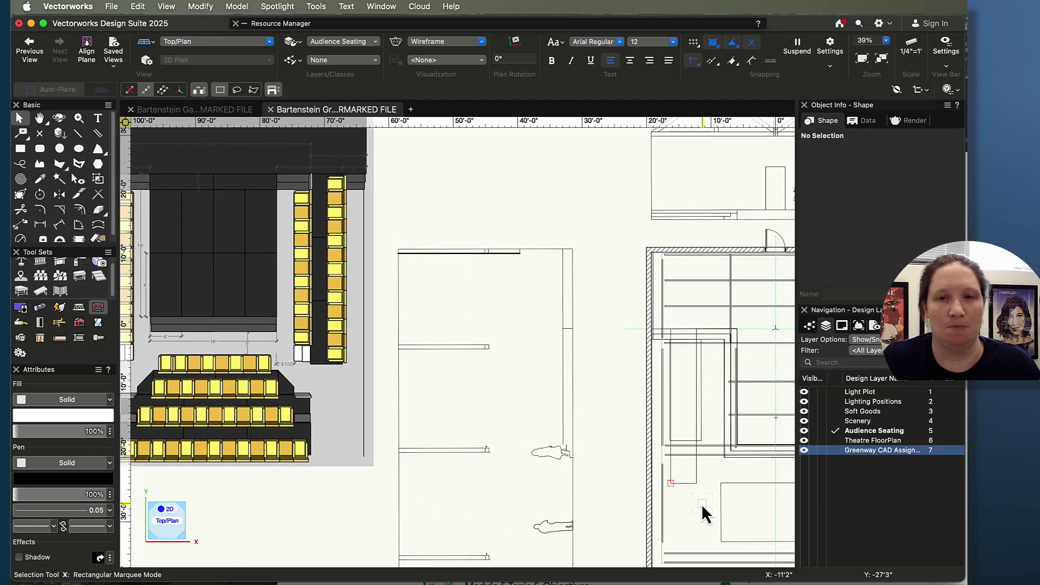
{"action": "left_click_drag", "start_coordinate": [665, 485], "coordinate": [570, 461]}
{"action": "middle_click_drag", "start_coordinate": [569, 461], "coordinate": [464, 447]}
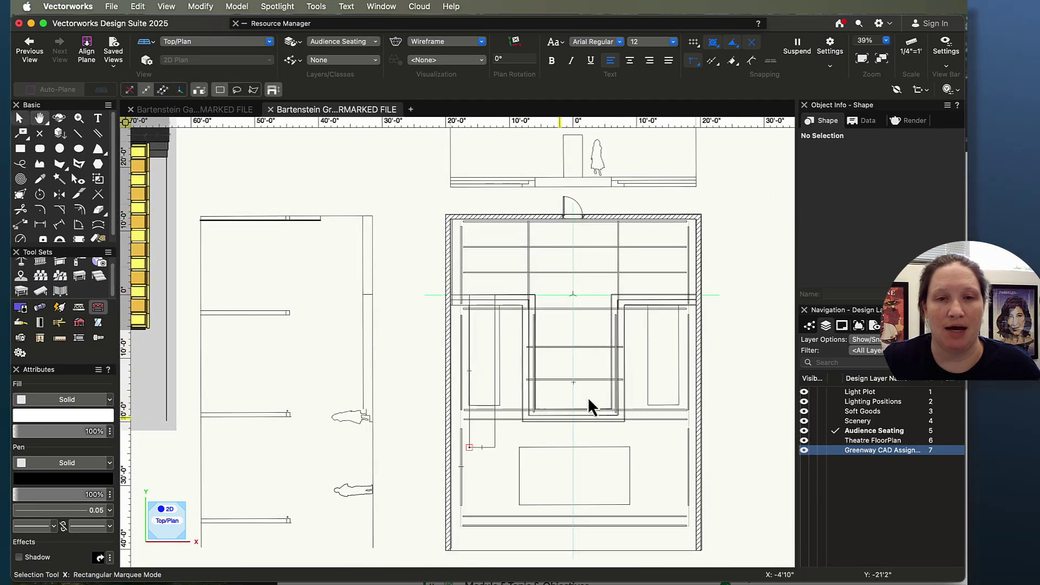
Hide the Greenway CAD layer and mirror a duplicate of the left seating platform across the stage's vertical centre line.
{"action": "left_click", "coordinate": [812, 450]}
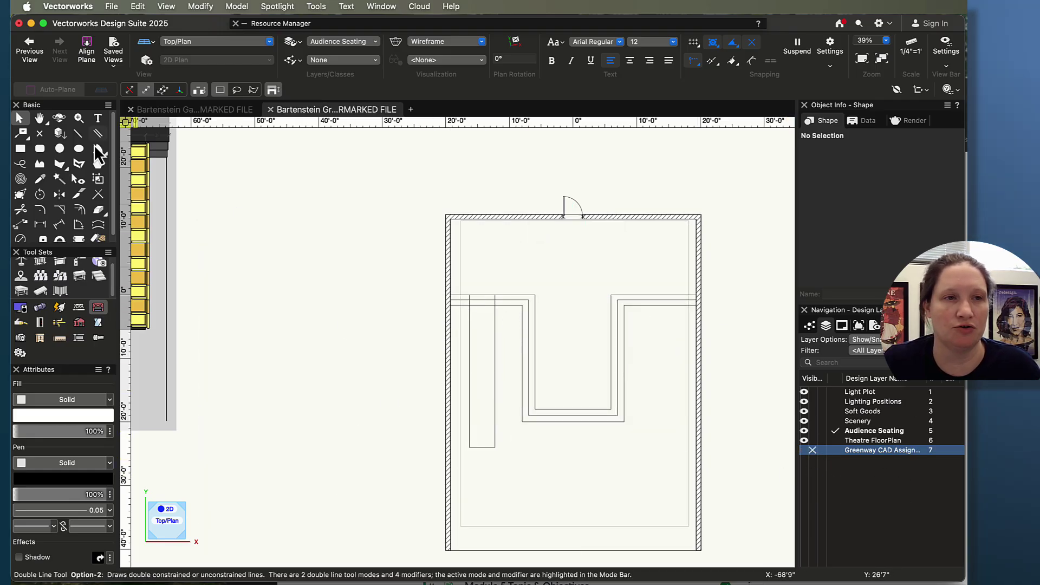
{"action": "left_click", "coordinate": [481, 447]}
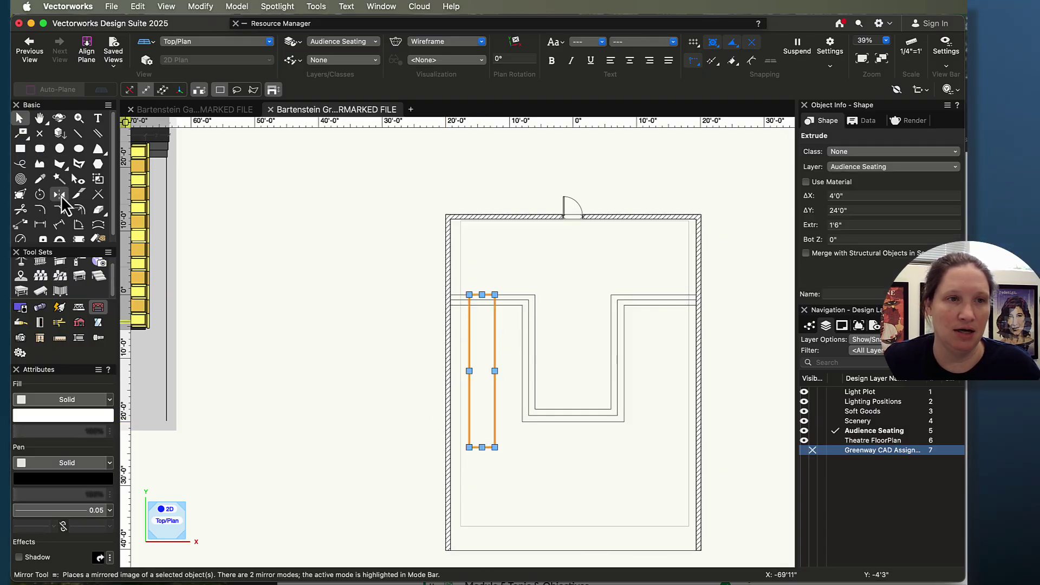
{"action": "left_click", "coordinate": [59, 194]}
{"action": "left_click", "coordinate": [571, 429]}
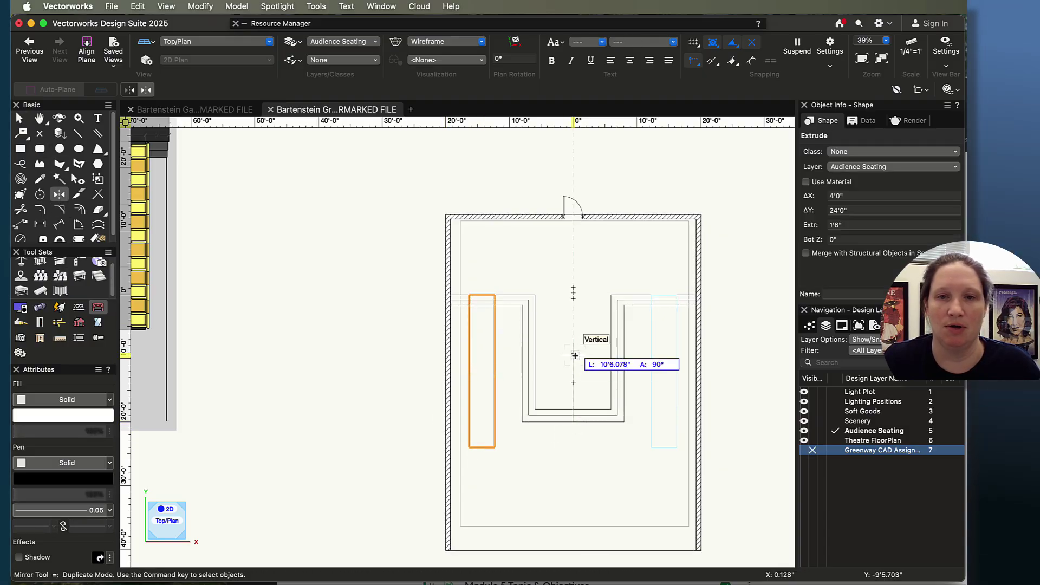
{"action": "left_click", "coordinate": [574, 355]}
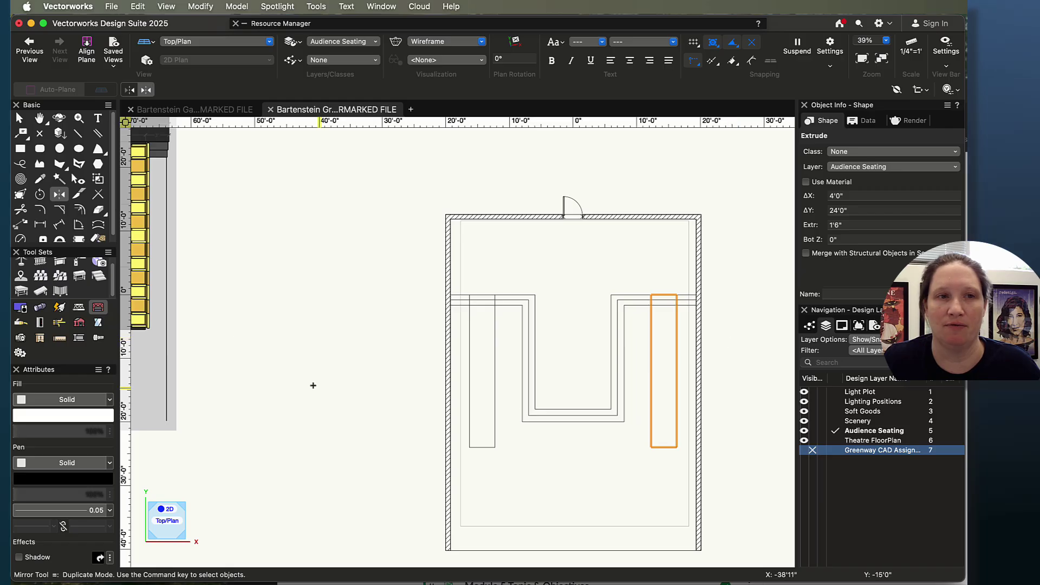
Activate the Greenway CAD layer and examine the rear seating rows in the stage image against the CAD plan's rear platform outline.
{"action": "left_click", "coordinate": [835, 450]}
{"action": "key", "text": "h"}
{"action": "mouse_move", "coordinate": [371, 447]}
{"action": "left_mouse_down"}
{"action": "mouse_move", "coordinate": [620, 424]}
{"action": "mouse_move", "coordinate": [666, 441]}
{"action": "left_mouse_up"}
{"action": "key", "text": "equal"}
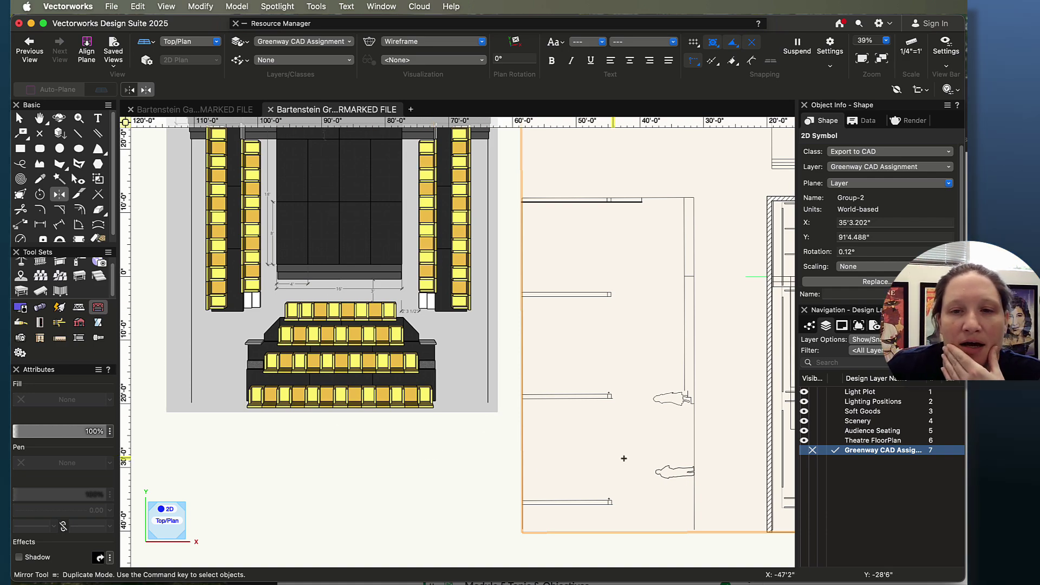
{"action": "scroll", "coordinate": [623, 458], "scroll_direction": "down", "scroll_amount": 2}
{"action": "middle_click_drag", "start_coordinate": [704, 468], "coordinate": [562, 446]}
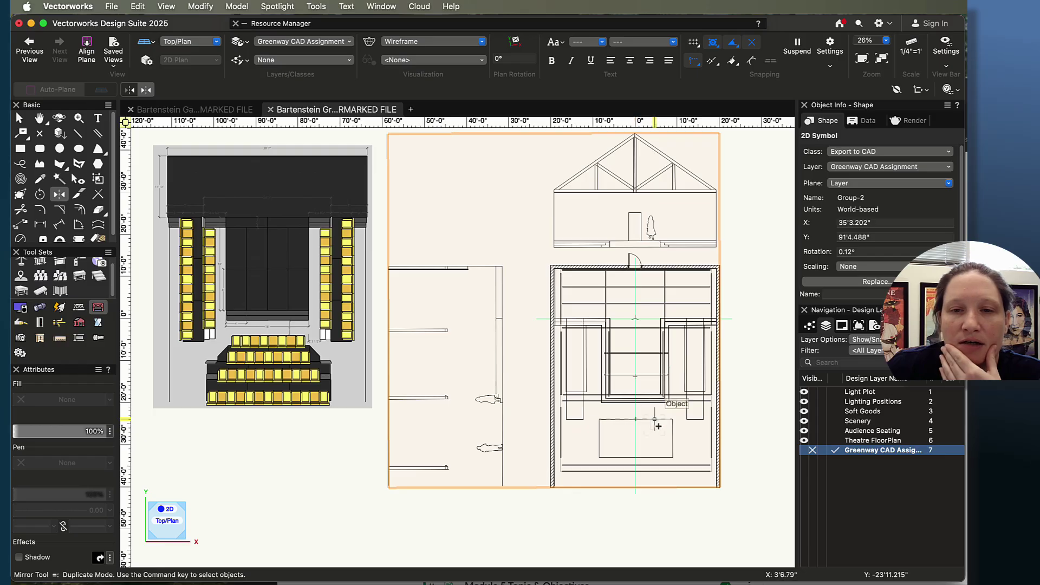
{"action": "scroll", "coordinate": [221, 353], "scroll_direction": "up", "scroll_amount": 1}
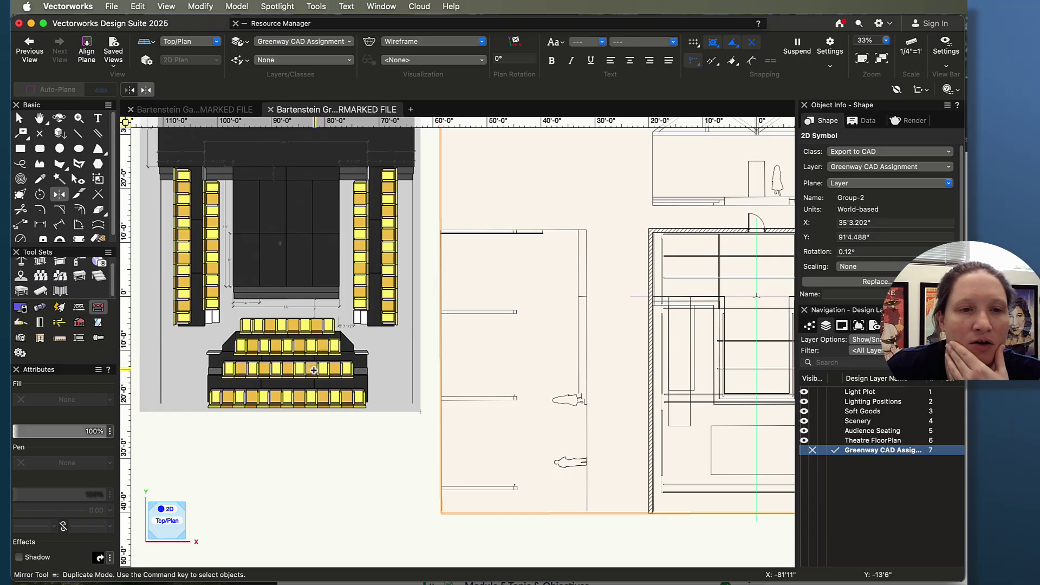
{"action": "scroll", "coordinate": [241, 359], "scroll_direction": "up", "scroll_amount": 3}
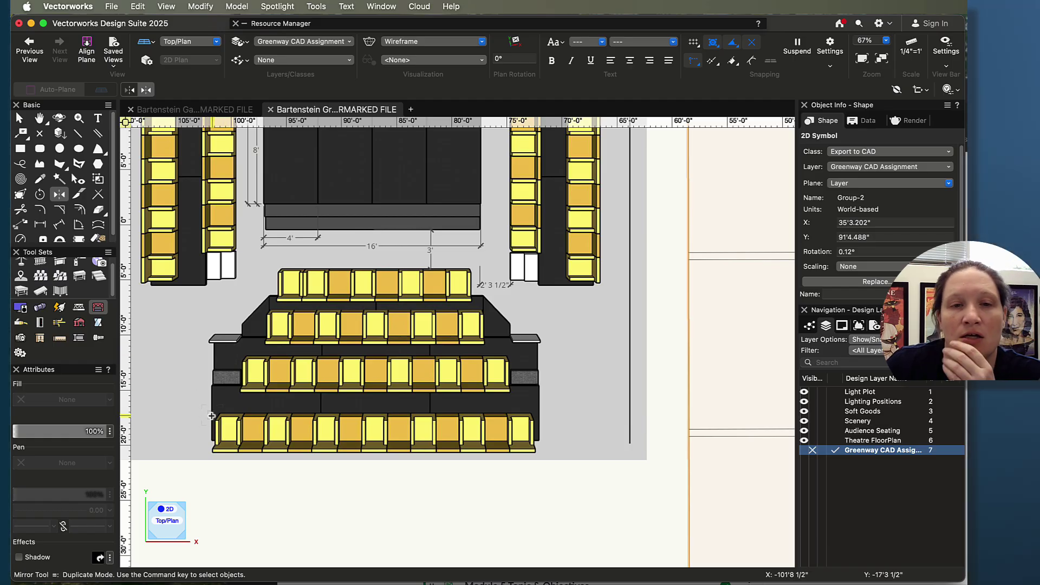
{"action": "scroll", "coordinate": [198, 424], "scroll_direction": "down", "scroll_amount": 2}
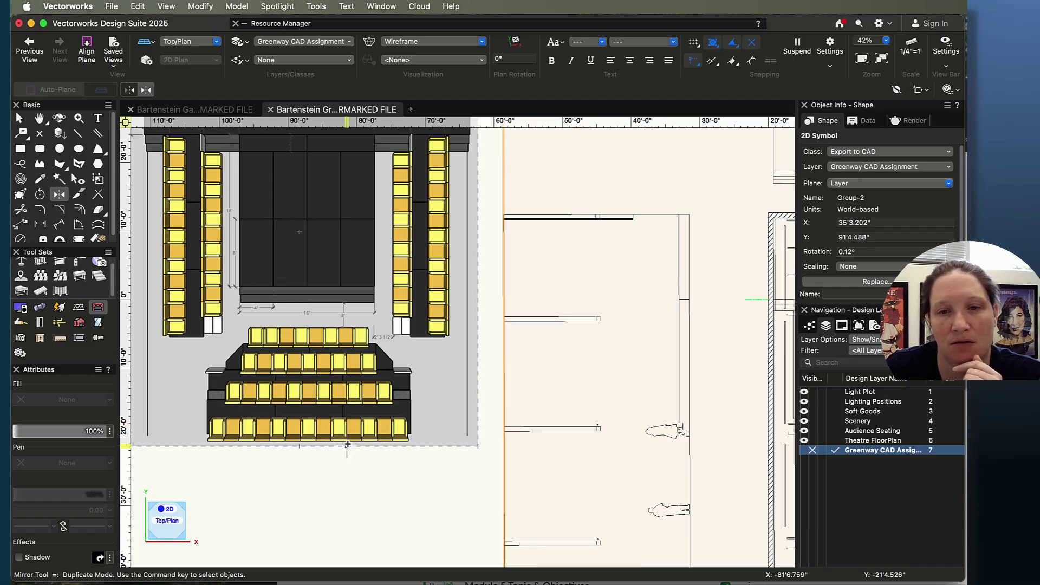
{"action": "scroll", "coordinate": [315, 450], "scroll_direction": "down", "scroll_amount": 3}
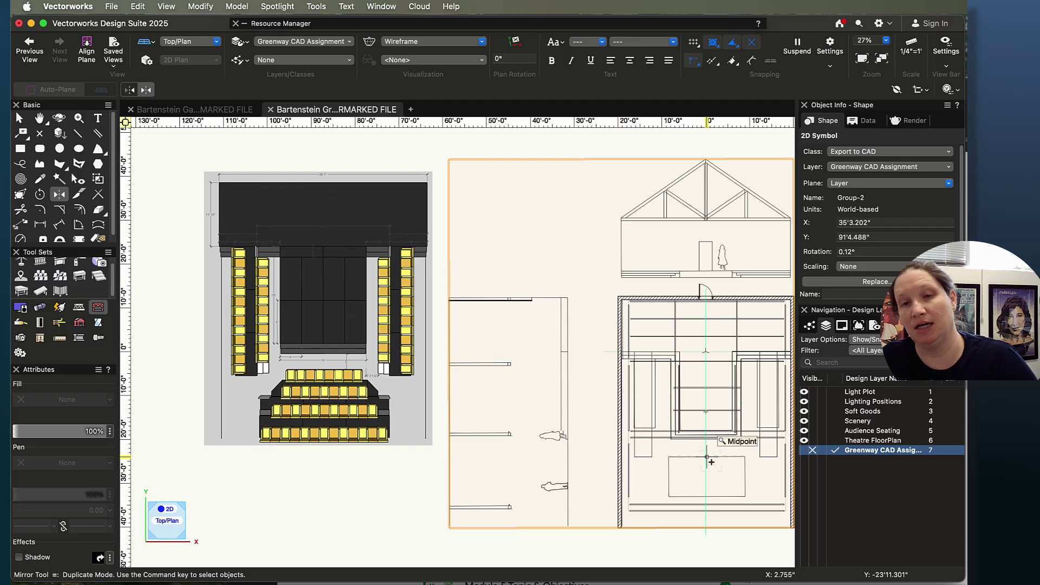
{"action": "scroll", "coordinate": [720, 460], "scroll_direction": "up", "scroll_amount": 1}
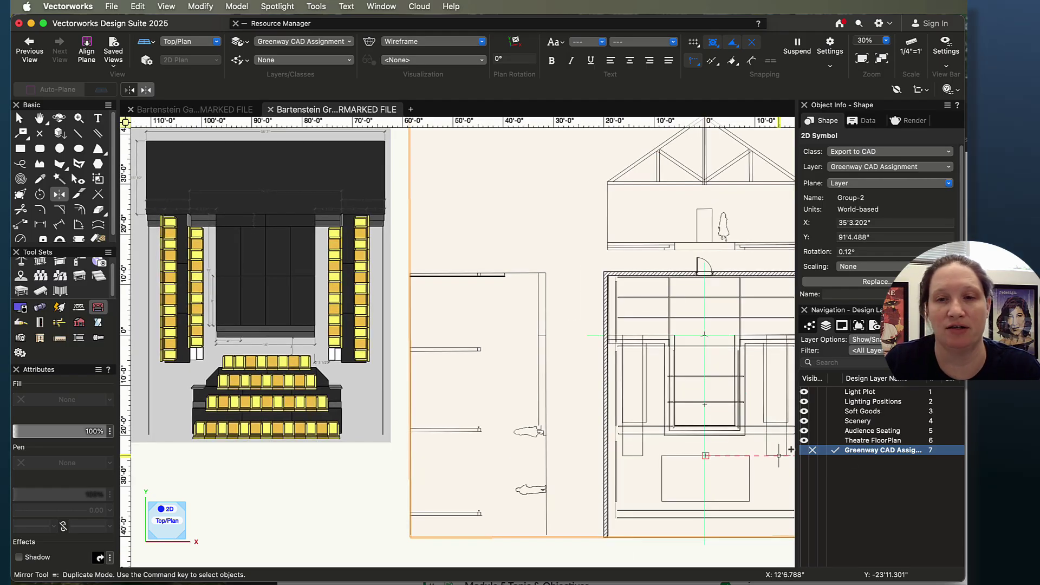
On the Audience Seating layer, draw a rectangle 16' wide and about 4'-6" deep from the upper-left corner of the CAD's rear platform outline.
{"action": "left_click", "coordinate": [830, 440]}
{"action": "left_click", "coordinate": [830, 431]}
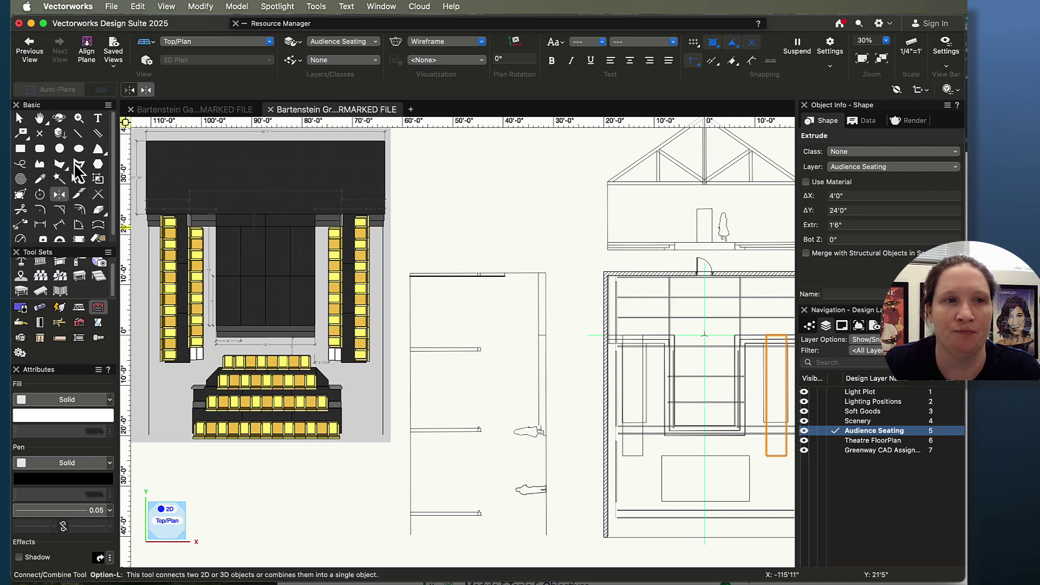
{"action": "left_click", "coordinate": [20, 149]}
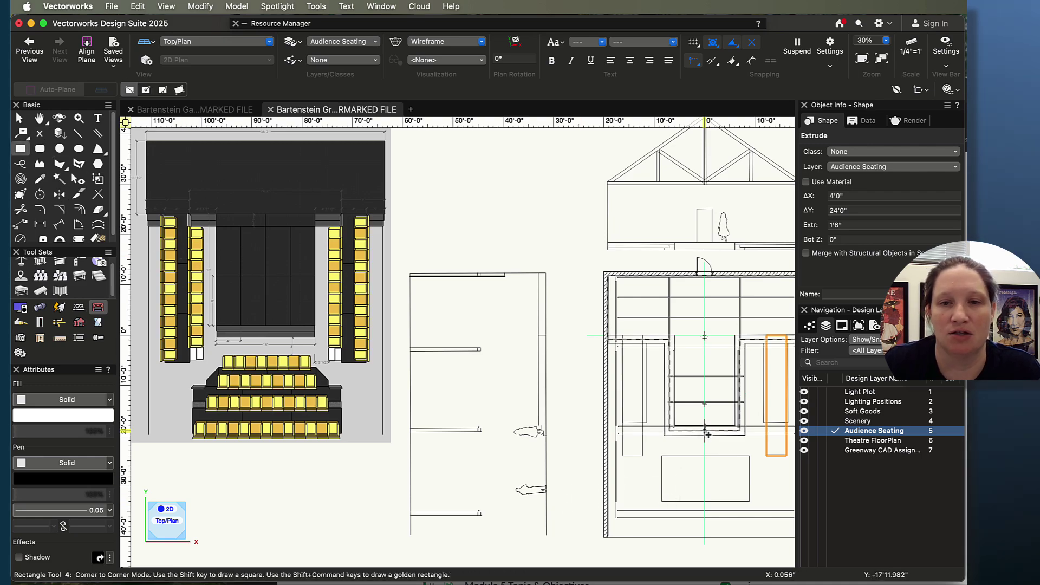
{"action": "left_click", "coordinate": [662, 454]}
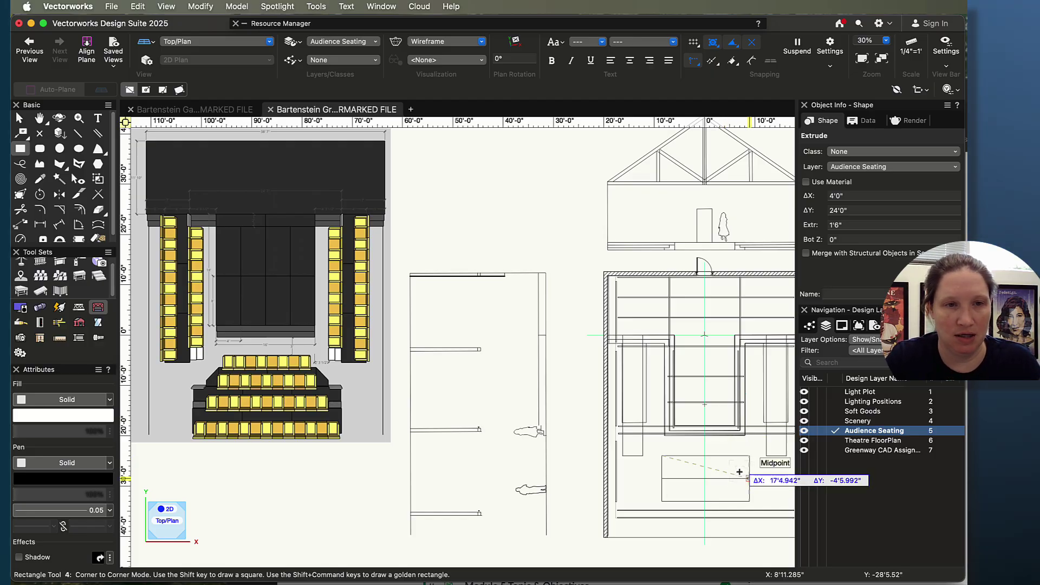
{"action": "key", "text": "Tab"}
{"action": "type", "text": "1"}
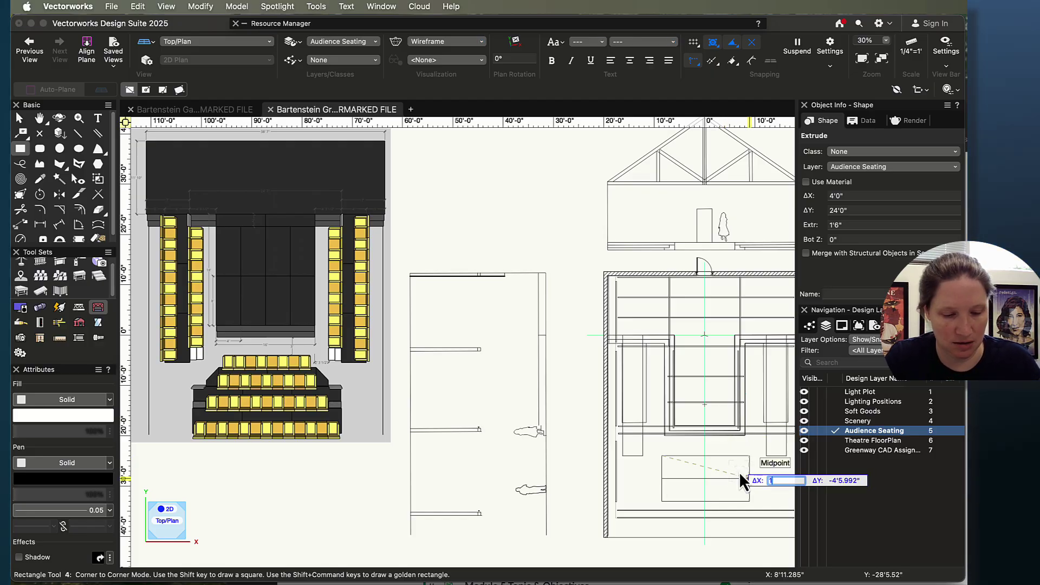
{"action": "key", "text": "Return"}
{"action": "left_click", "coordinate": [738, 472]}
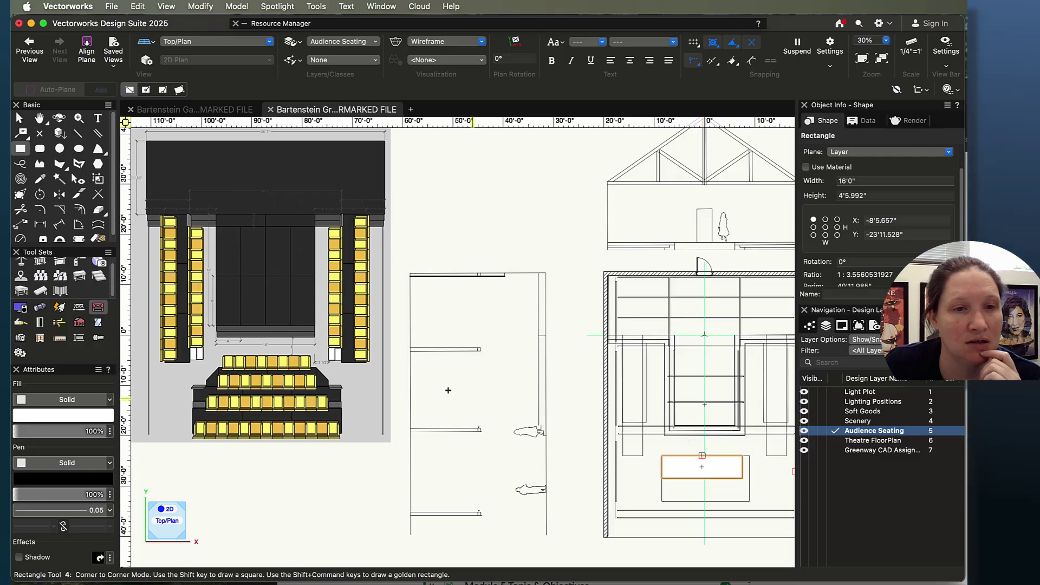
Move the 16' rear seating rectangle sideways so that it is centred on the stage's vertical centre line.
{"action": "scroll", "coordinate": [325, 349], "scroll_direction": "up", "scroll_amount": 2}
{"action": "scroll", "coordinate": [325, 349], "scroll_direction": "up", "scroll_amount": 2}
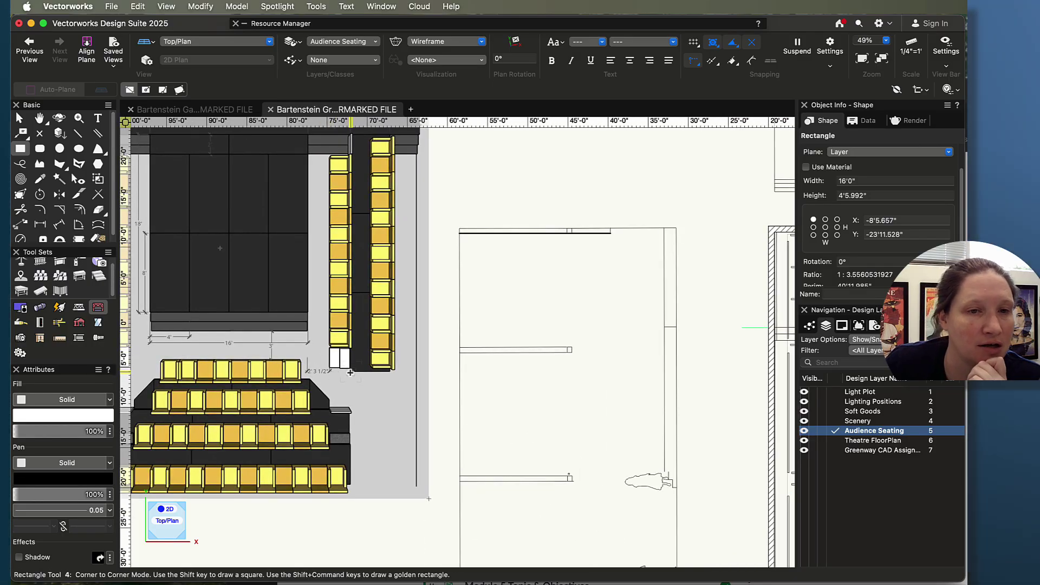
{"action": "scroll", "coordinate": [343, 371], "scroll_direction": "down", "scroll_amount": 1}
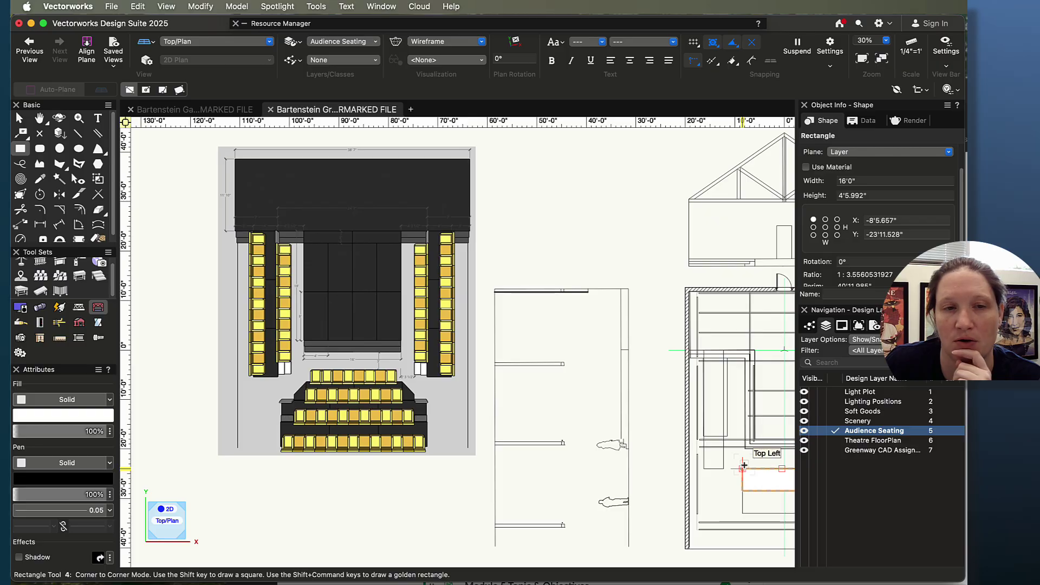
{"action": "middle_click_drag", "start_coordinate": [744, 464], "coordinate": [585, 429]}
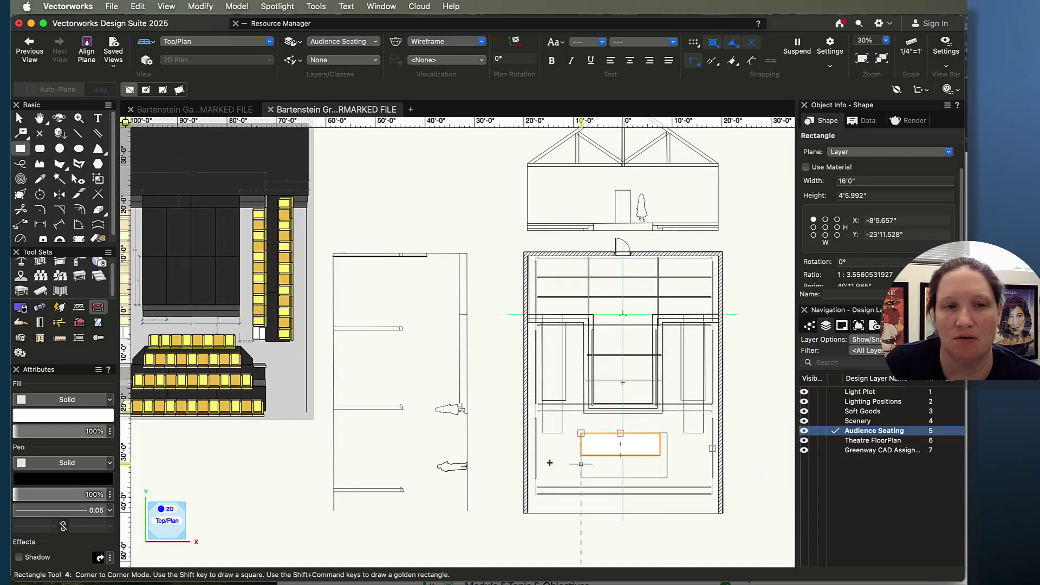
{"action": "scroll", "coordinate": [370, 400], "scroll_direction": "up", "scroll_amount": 3}
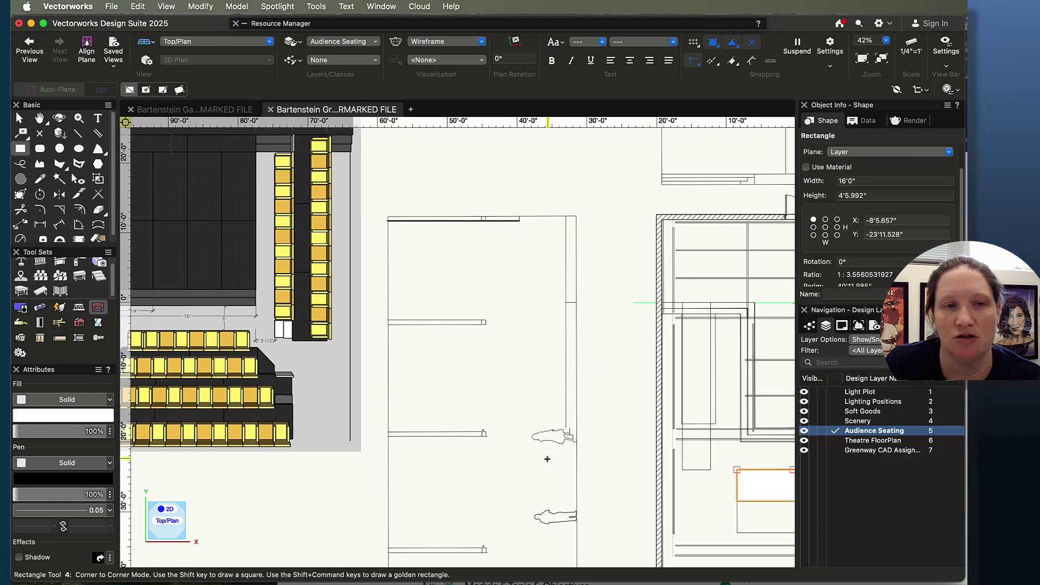
{"action": "mouse_move", "coordinate": [690, 491]}
{"action": "middle_mouse_down"}
{"action": "mouse_move", "coordinate": [518, 409]}
{"action": "mouse_move", "coordinate": [400, 385]}
{"action": "middle_mouse_up"}
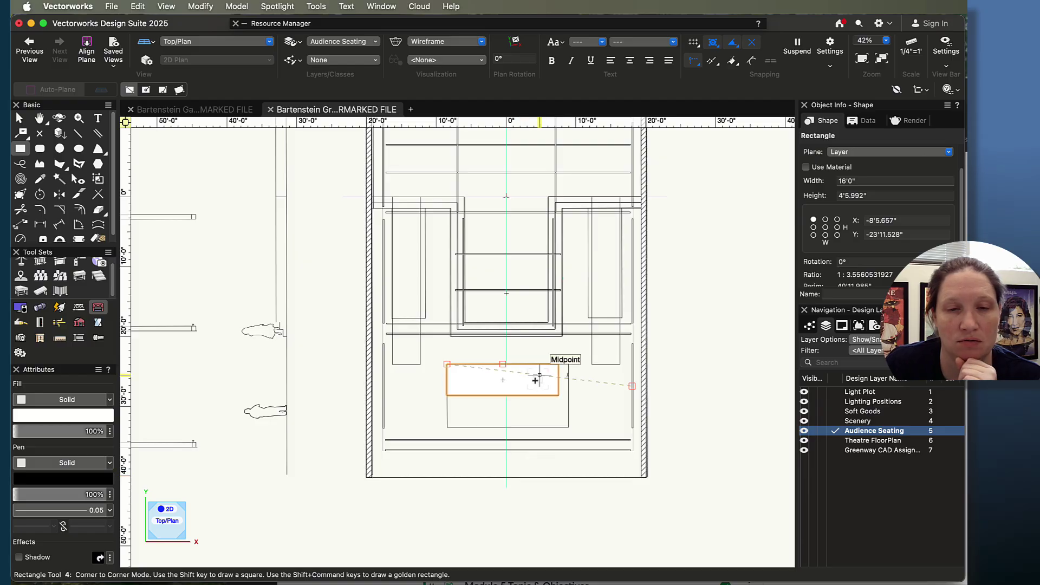
{"action": "scroll", "coordinate": [502, 380], "scroll_direction": "up", "scroll_amount": 10}
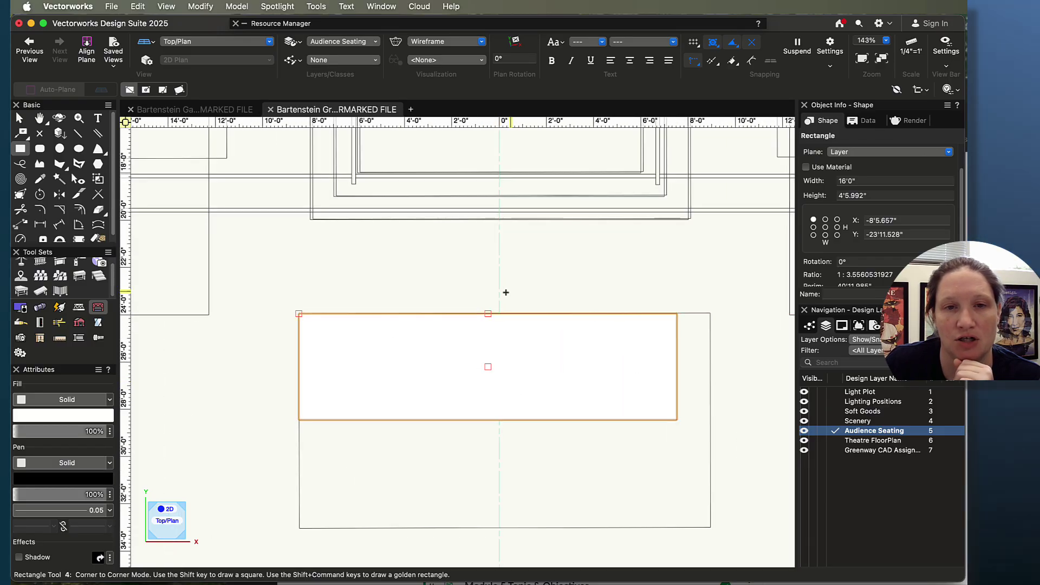
{"action": "key", "text": "x"}
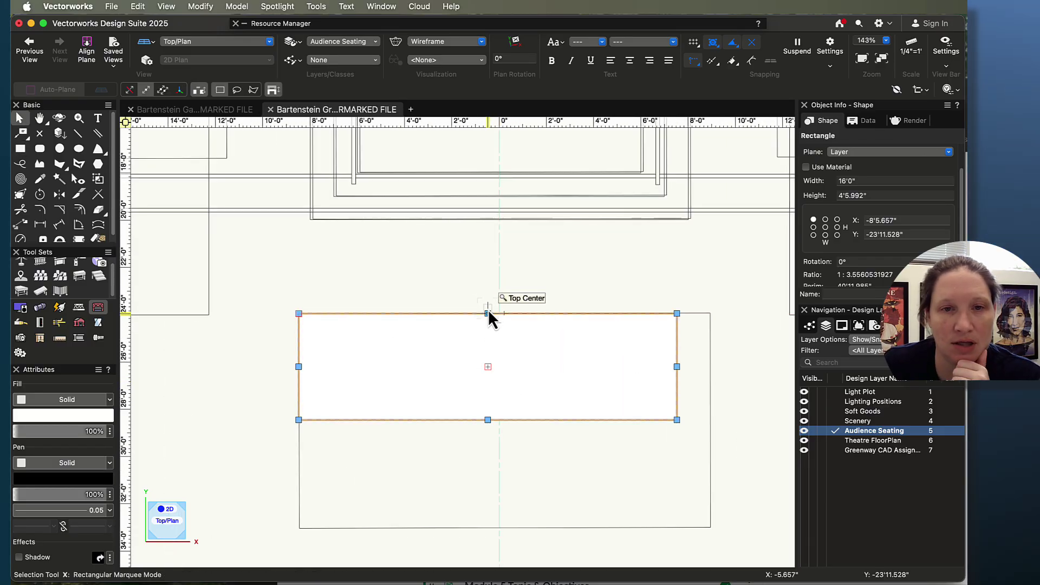
{"action": "left_click_drag", "start_coordinate": [487, 313], "coordinate": [499, 312]}
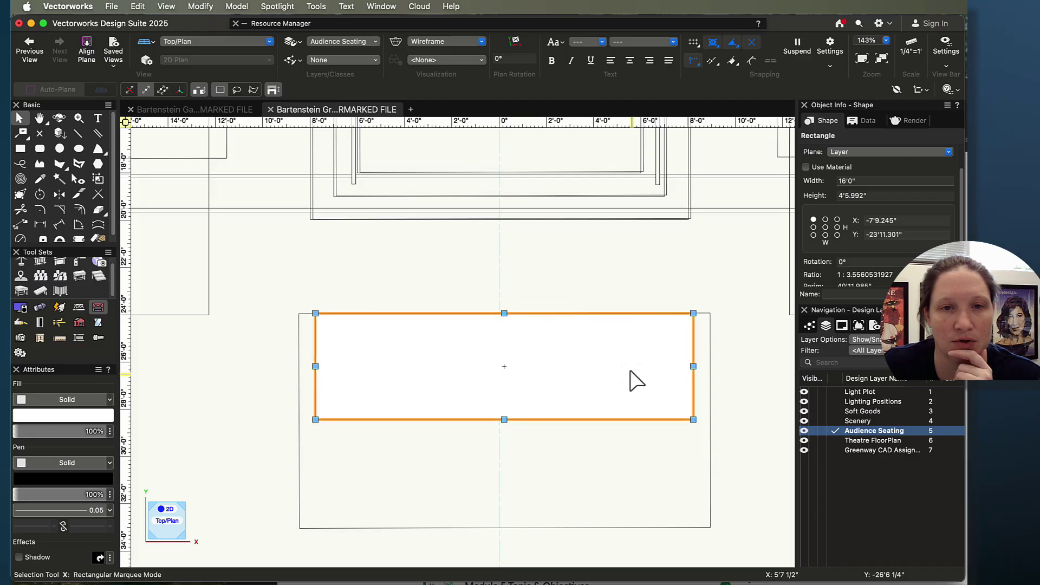
{"action": "scroll", "coordinate": [541, 319], "scroll_direction": "up", "scroll_amount": 5}
{"action": "left_click_drag", "start_coordinate": [330, 391], "coordinate": [309, 391]}
{"action": "scroll", "coordinate": [365, 370], "scroll_direction": "down", "scroll_amount": 5}
{"action": "scroll", "coordinate": [365, 371], "scroll_direction": "down", "scroll_amount": 2}
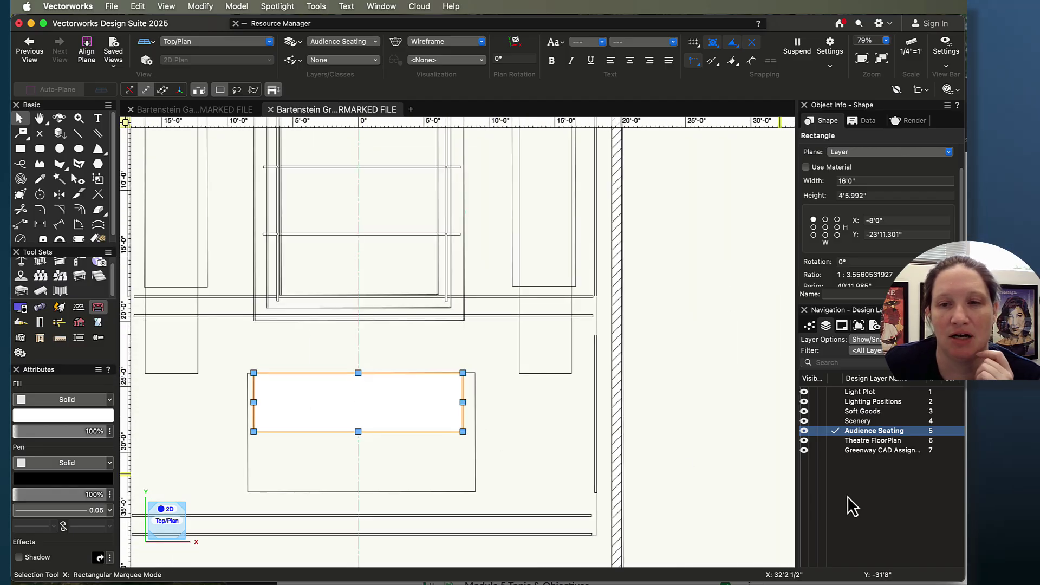
Hide the Greenway CAD layer and set the rear seating rectangle's height to 3'.
{"action": "left_click", "coordinate": [812, 450]}
{"action": "key", "text": "h"}
{"action": "left_click_drag", "start_coordinate": [533, 460], "coordinate": [658, 433]}
{"action": "key", "text": "x"}
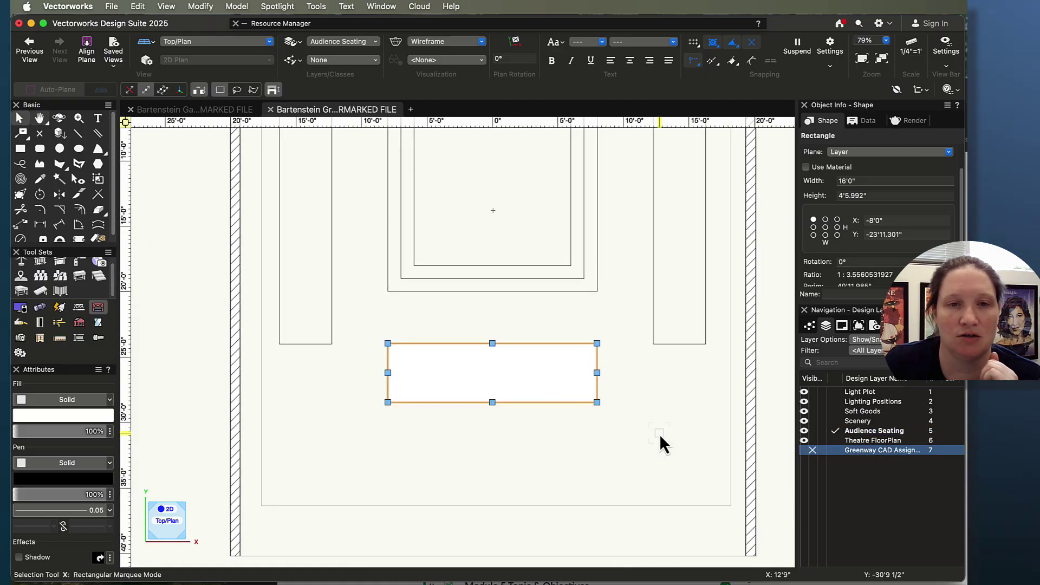
{"action": "scroll", "coordinate": [659, 433], "scroll_direction": "down", "scroll_amount": 2}
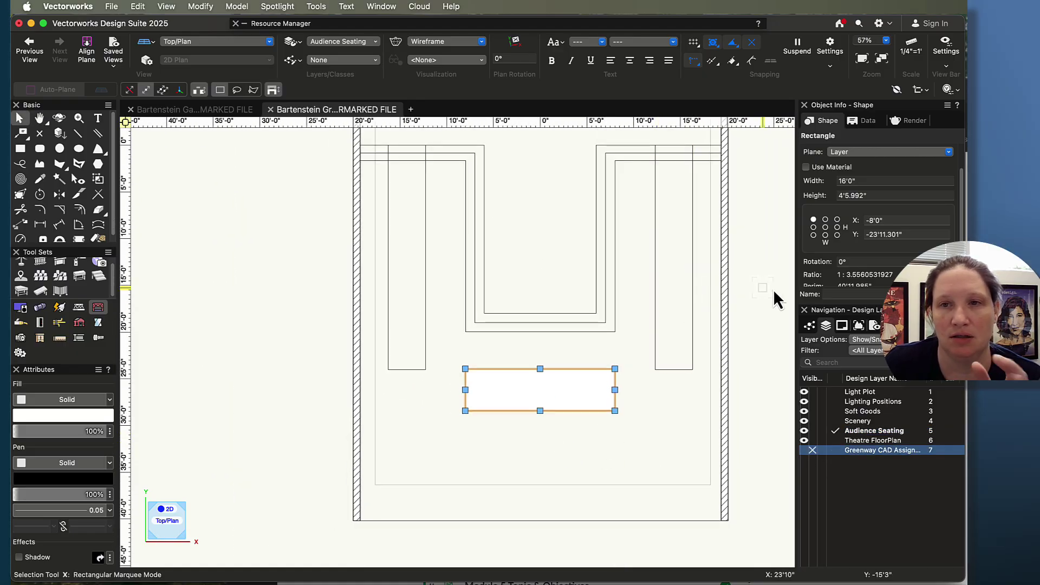
{"action": "scroll", "coordinate": [578, 295], "scroll_direction": "down", "scroll_amount": 4}
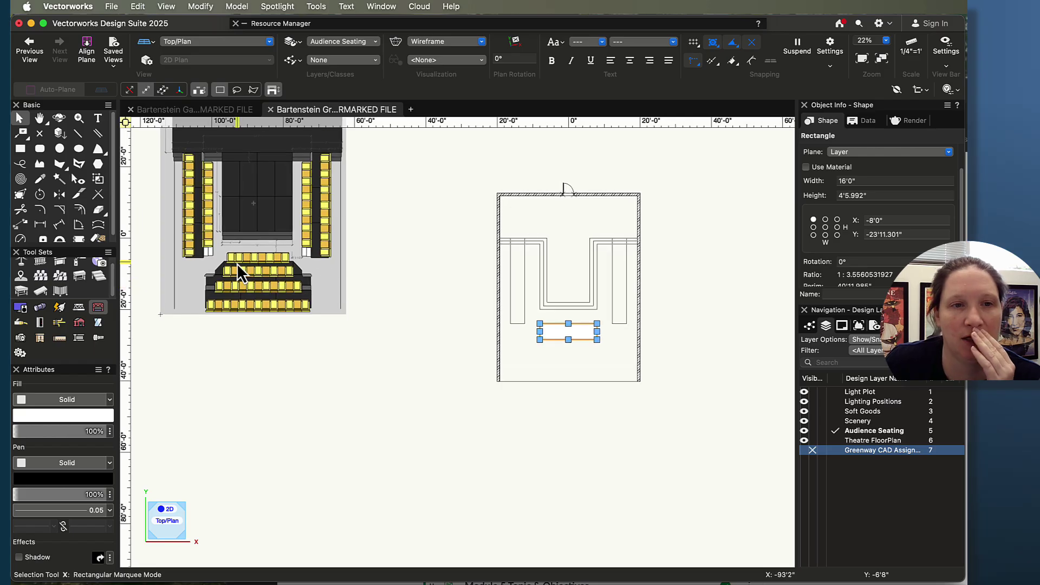
{"action": "scroll", "coordinate": [236, 264], "scroll_direction": "up", "scroll_amount": 1}
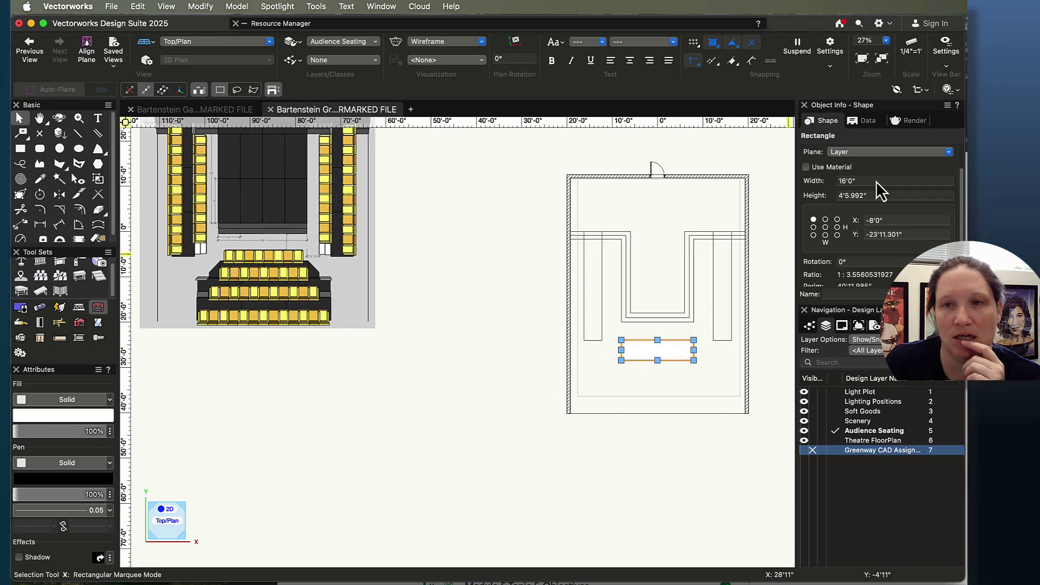
{"action": "left_click", "coordinate": [853, 196]}
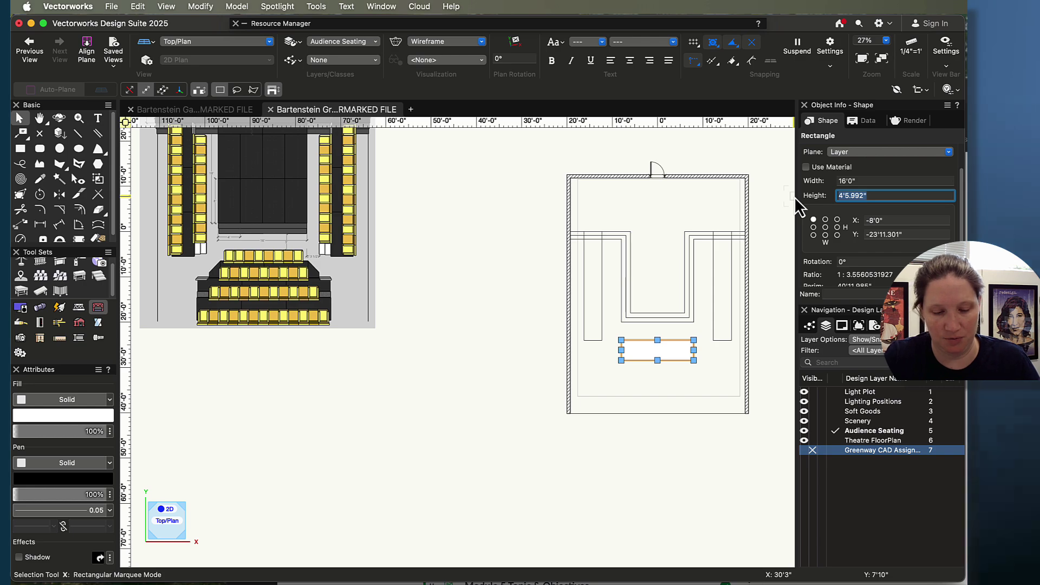
{"action": "type", "text": "3'"}
{"action": "key", "text": "Return"}
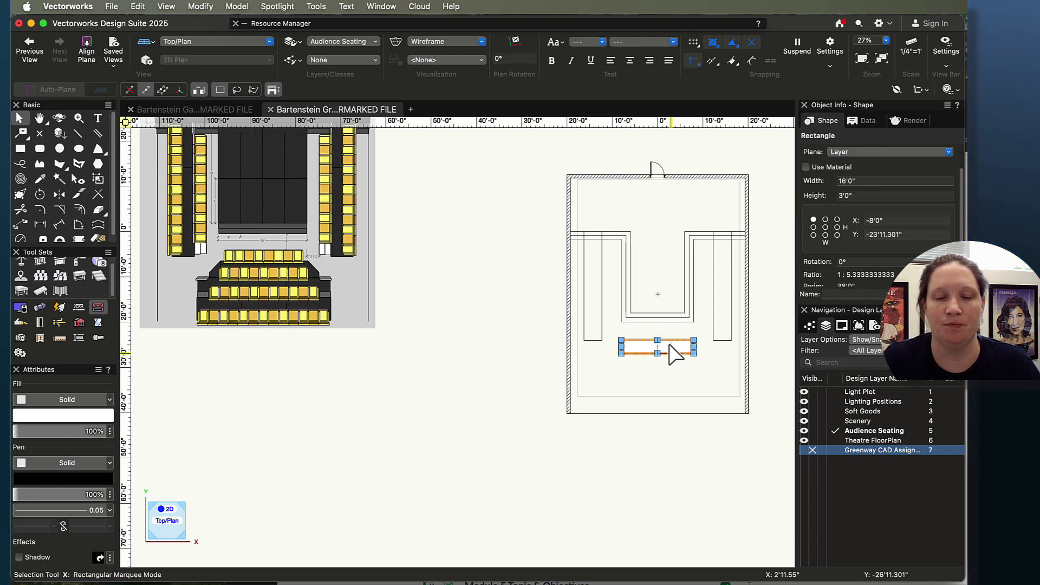
Duplicate the 16' rear seating rectangle, snap the copy directly behind it, and set the copy's width to 24' about its centre.
{"action": "scroll", "coordinate": [670, 349], "scroll_direction": "up", "scroll_amount": 3}
{"action": "key", "text": "super+d"}
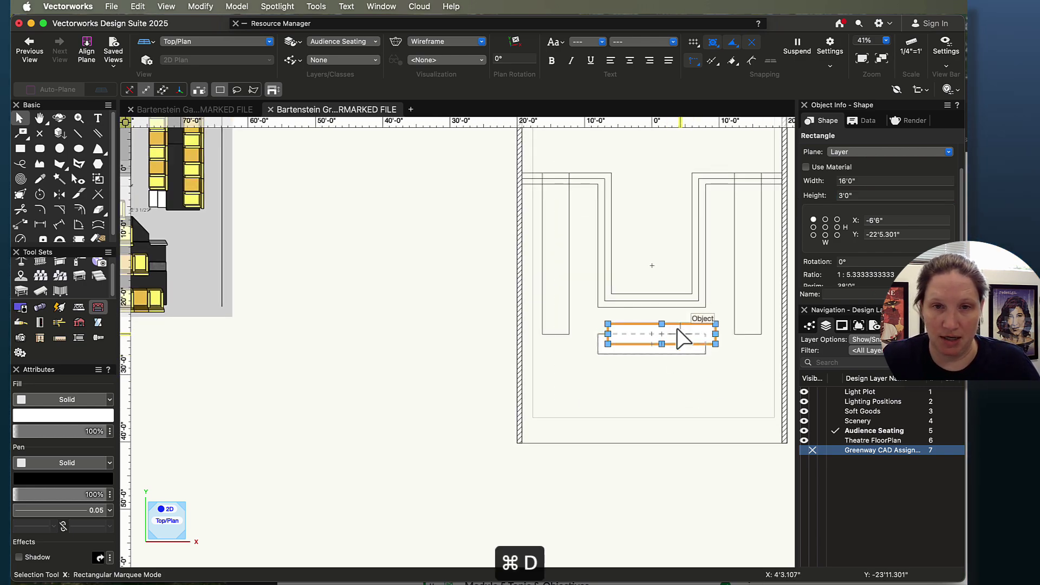
{"action": "left_click_drag", "start_coordinate": [608, 324], "coordinate": [595, 360]}
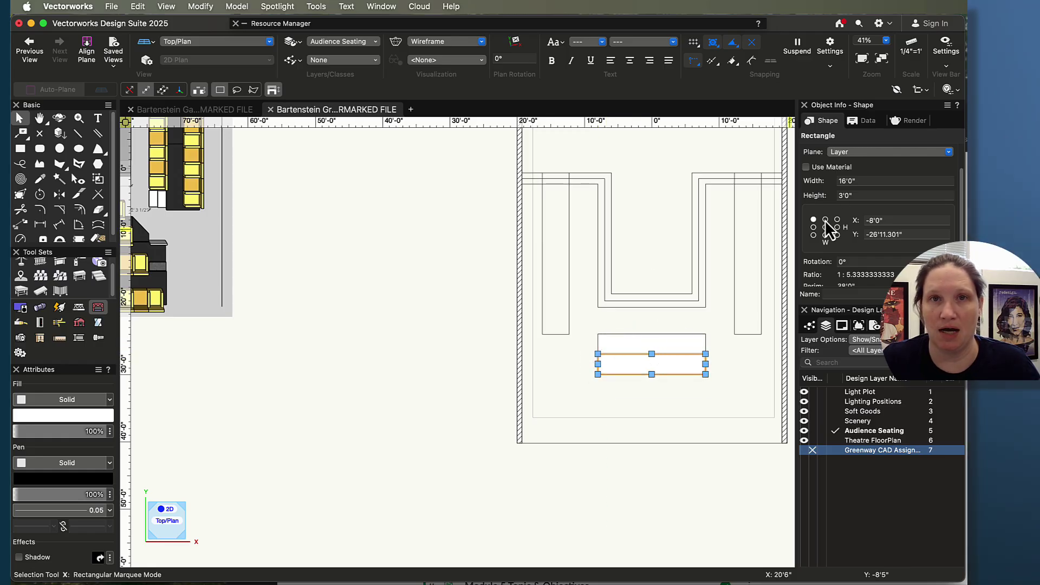
{"action": "left_click", "coordinate": [825, 219]}
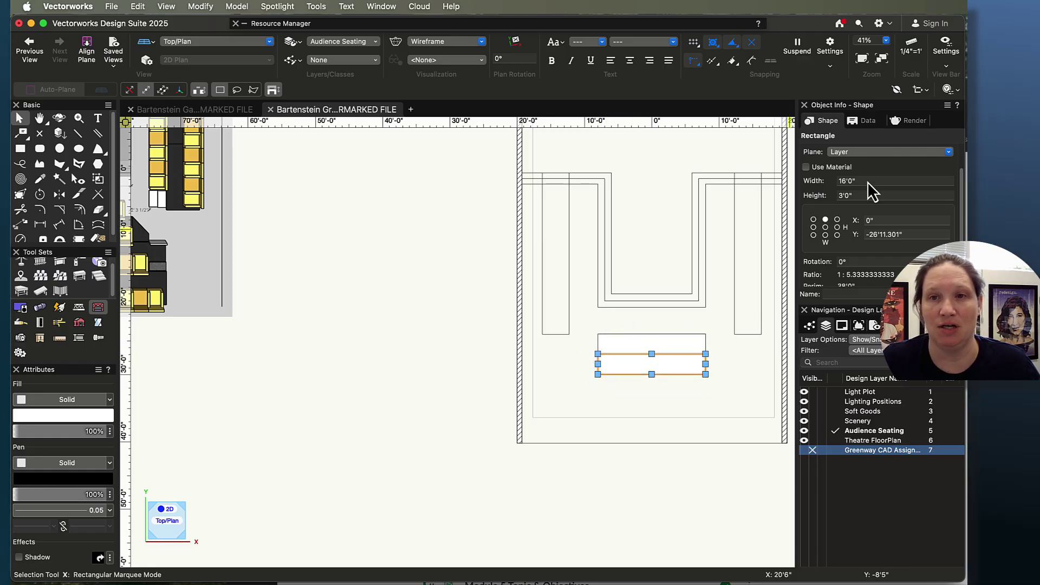
{"action": "left_click", "coordinate": [867, 181]}
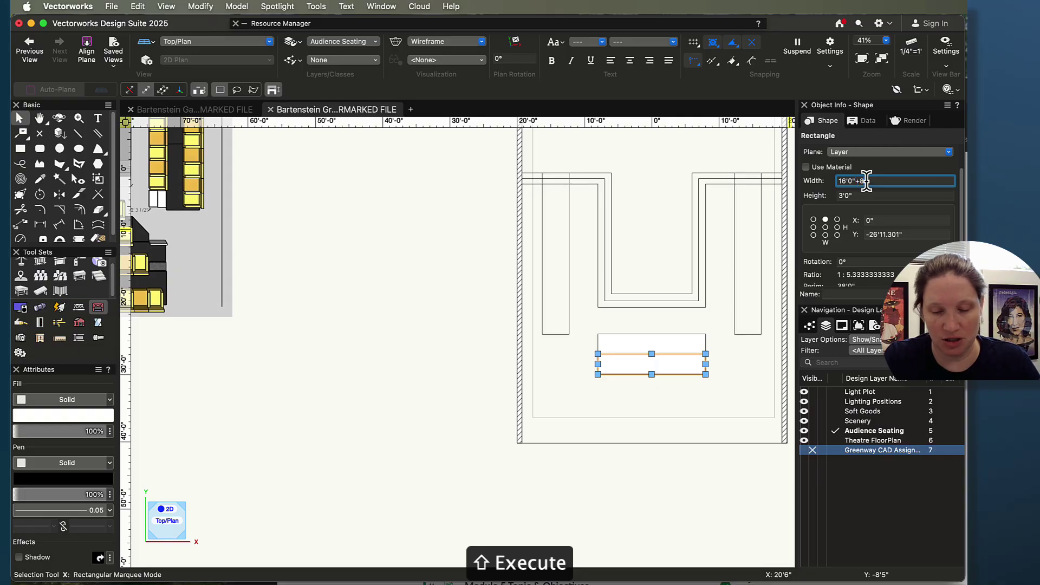
{"action": "type", "text": "+8"}
{"action": "key", "text": "Return"}
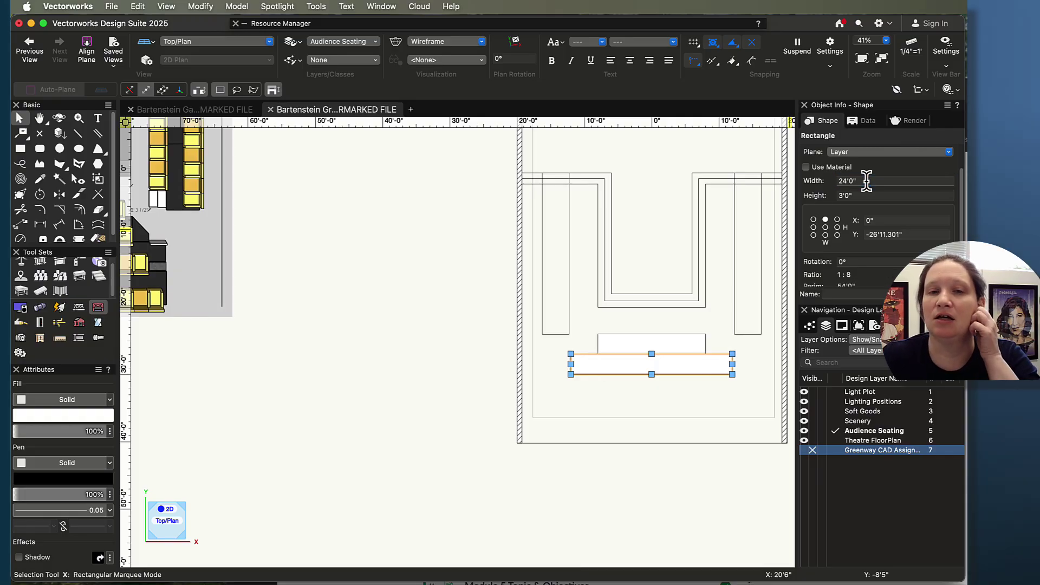
Duplicate the 24' seating rectangle, snap the copy against its rear edge, and set the copy's height to 4'.
{"action": "scroll", "coordinate": [401, 361], "scroll_direction": "down", "scroll_amount": 1}
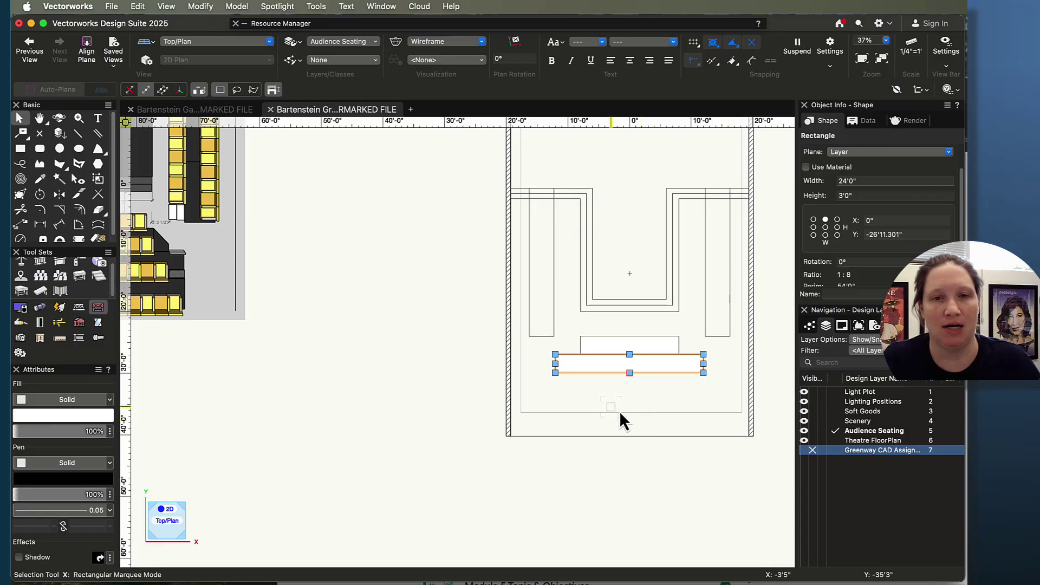
{"action": "middle_click_drag", "start_coordinate": [580, 412], "coordinate": [654, 425]}
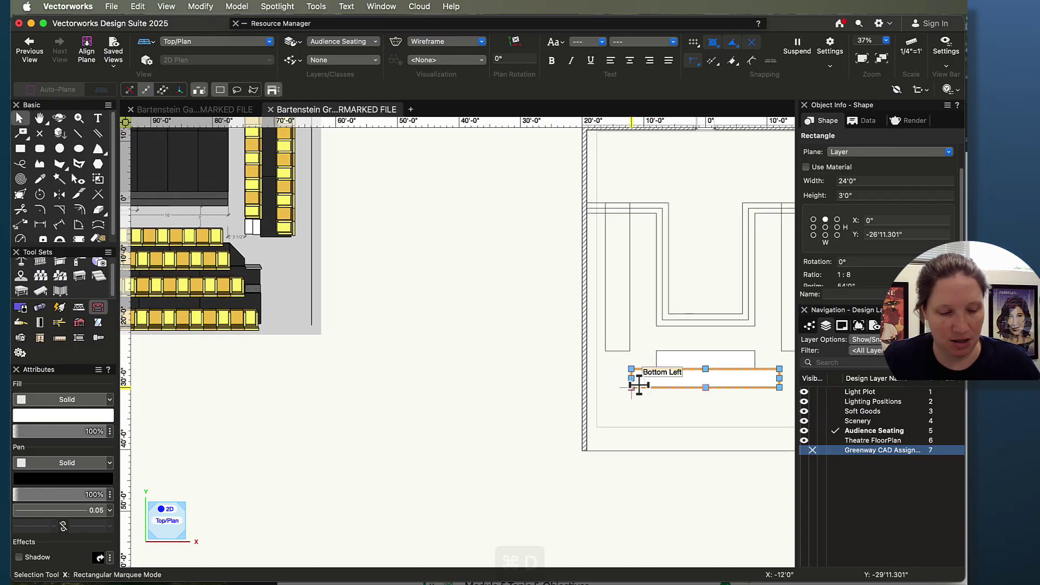
{"action": "key", "text": "super+d"}
{"action": "left_click_drag", "start_coordinate": [641, 359], "coordinate": [630, 387]}
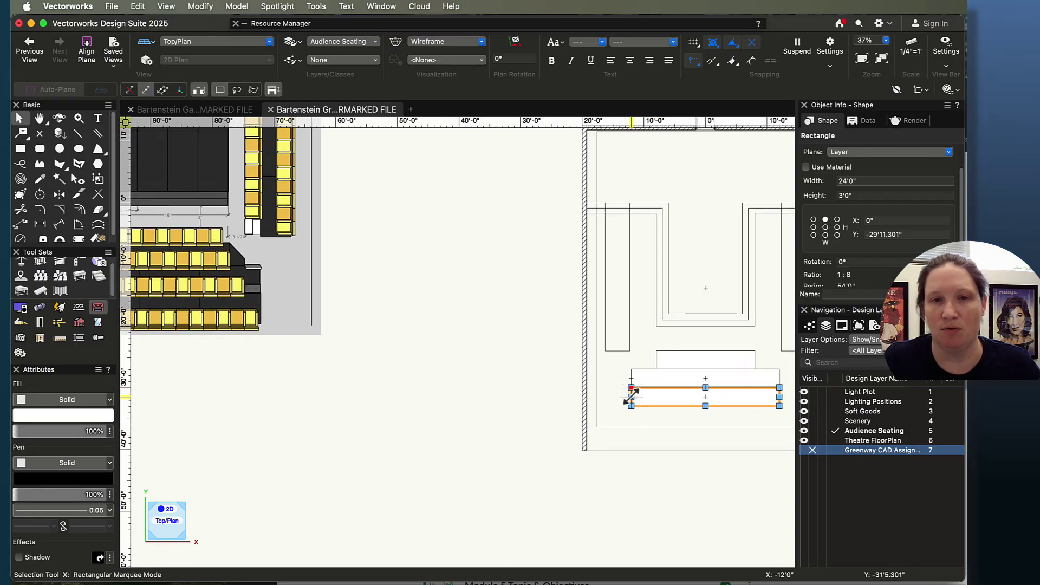
{"action": "left_click", "coordinate": [840, 196]}
{"action": "key", "text": "BackSpace"}
{"action": "type", "text": "4"}
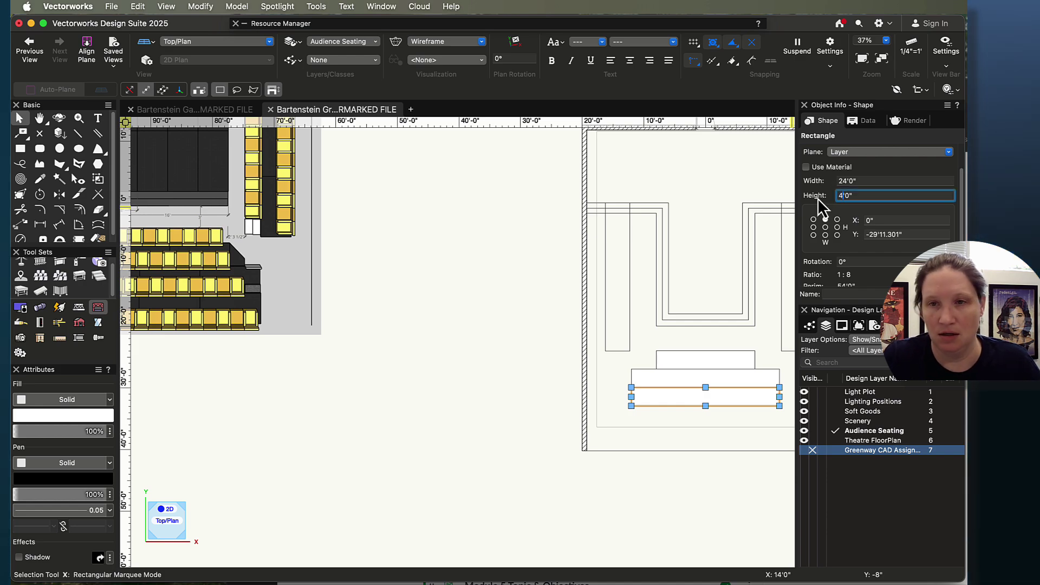
{"action": "key", "text": "Return"}
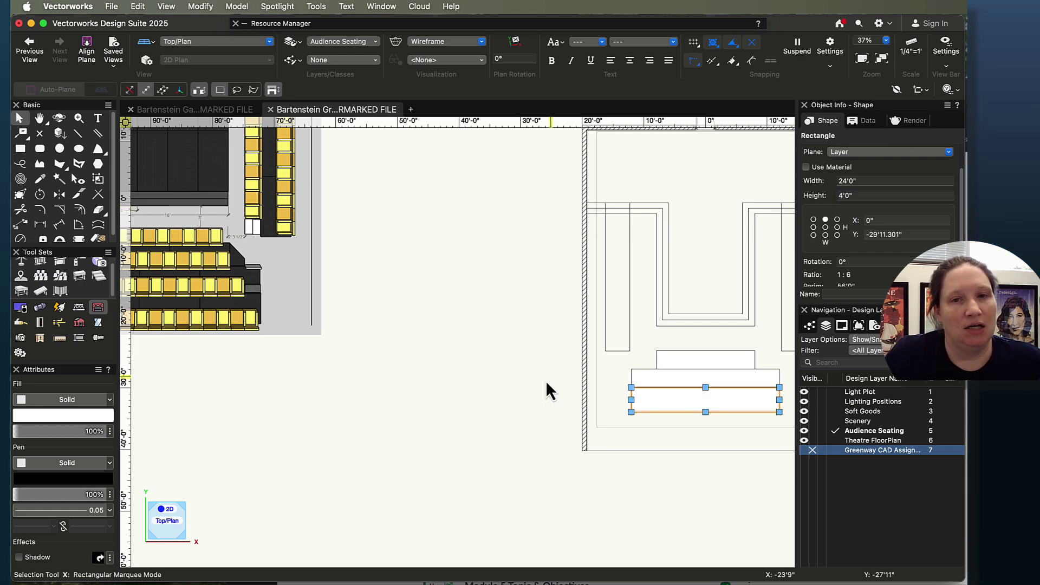
Draw a reference rectangle about 7'-1" wide and 3' deep from the stage's front edge to gauge the aisle before the rear seating.
{"action": "scroll", "coordinate": [654, 372], "scroll_direction": "down", "scroll_amount": 1}
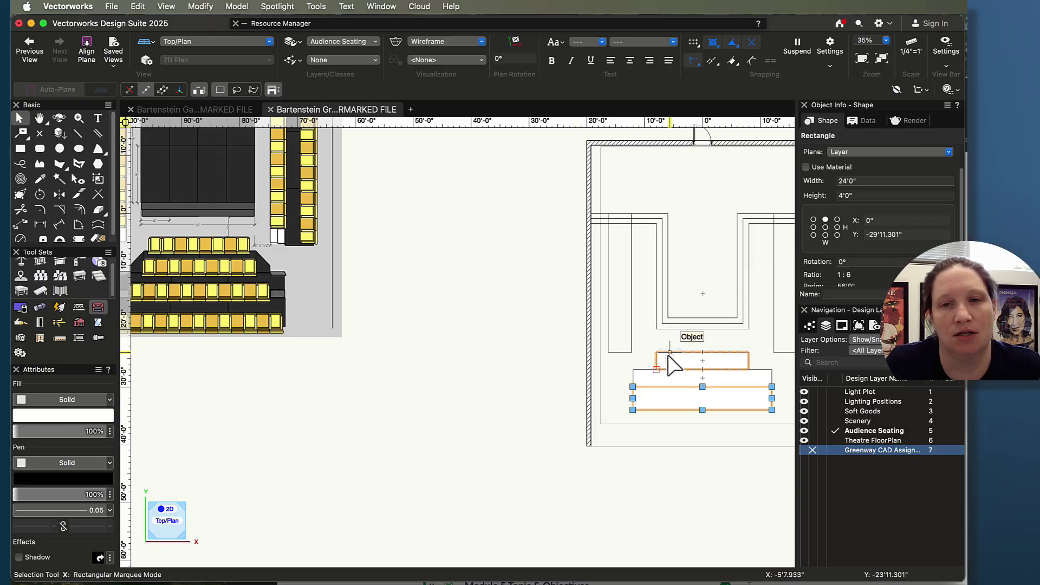
{"action": "left_click", "coordinate": [22, 150]}
{"action": "left_click", "coordinate": [676, 329]}
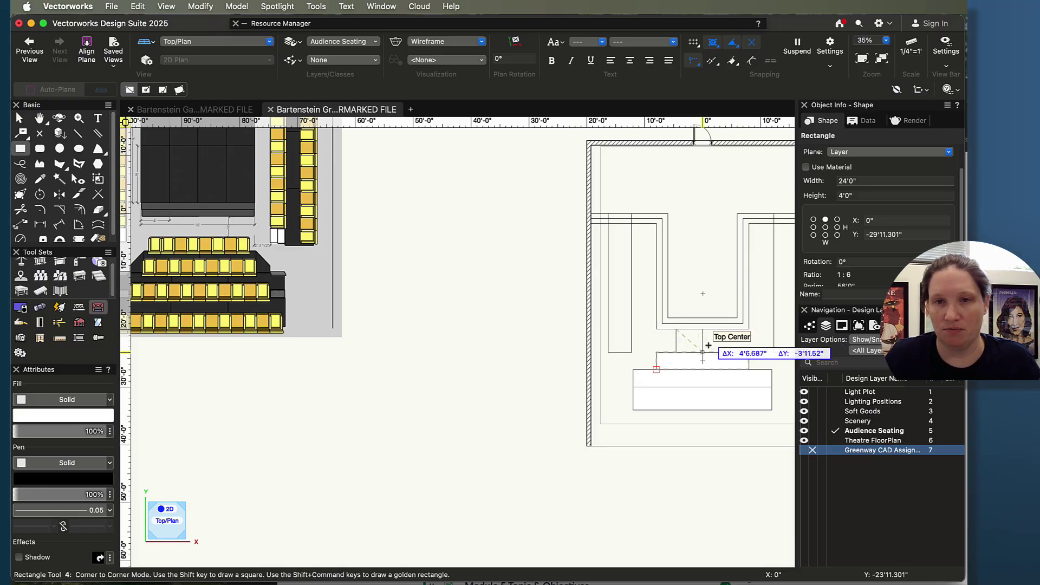
{"action": "key", "text": "Tab"}
{"action": "key", "text": "Tab"}
{"action": "type", "text": "-3'"}
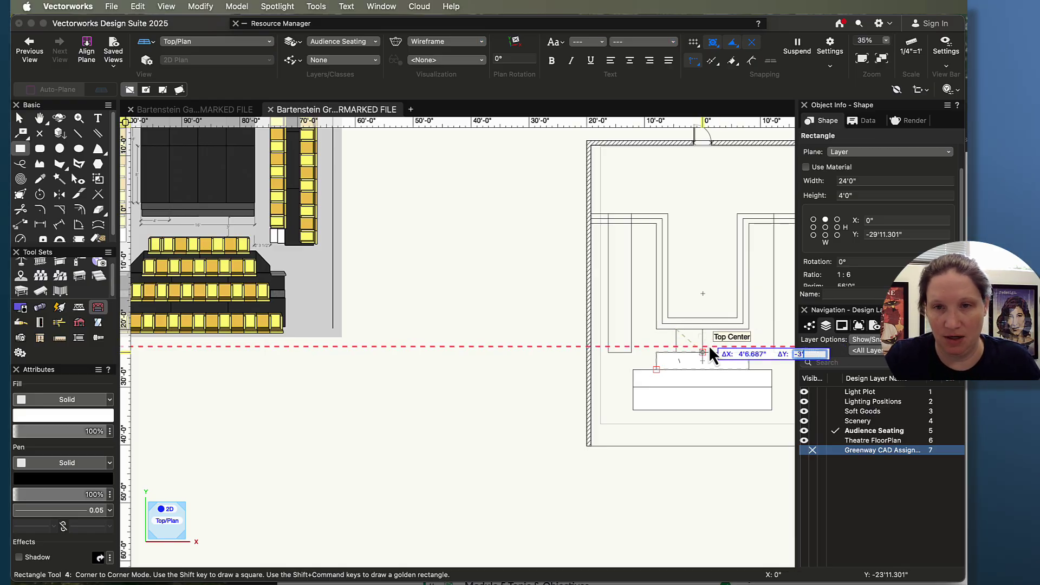
{"action": "key", "text": "Tab"}
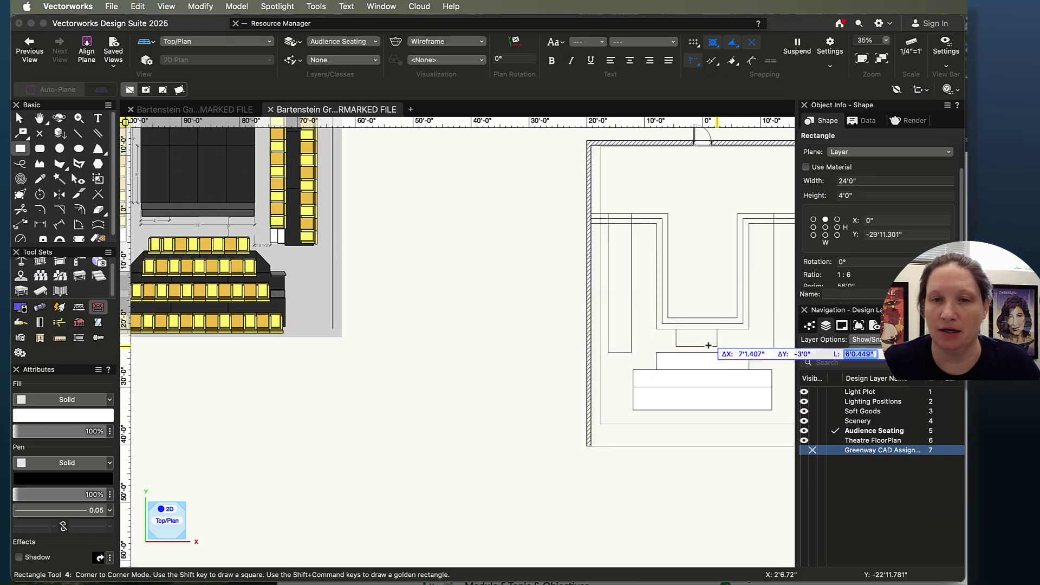
{"action": "key", "text": "Return"}
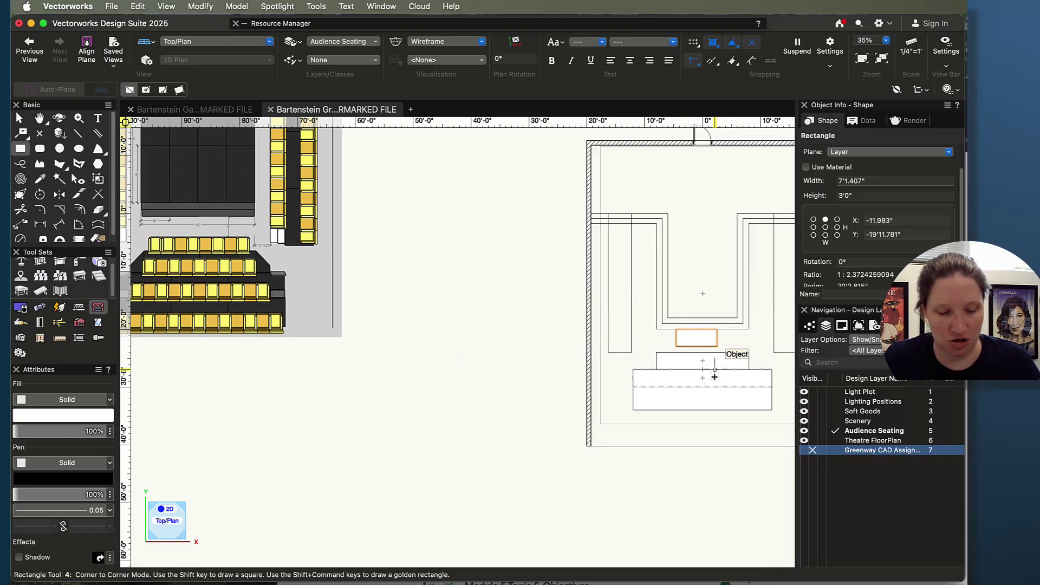
{"action": "key", "text": "x"}
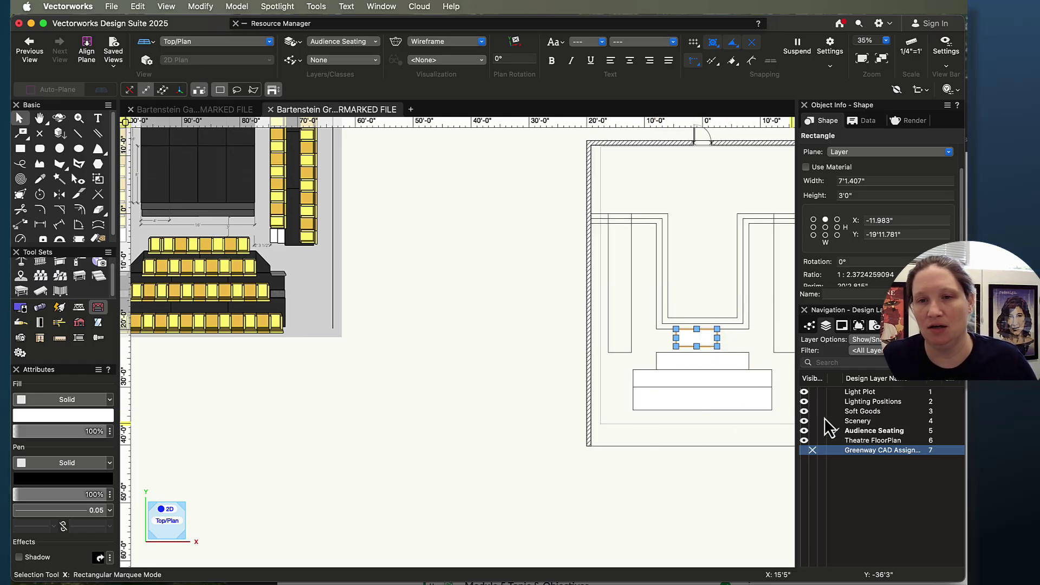
Show the Greenway CAD layer and move the three rear seating rectangles straight back about 1' so the rearmost edge meets the CAD's rear line.
{"action": "left_click", "coordinate": [812, 450]}
{"action": "middle_click_drag", "start_coordinate": [687, 456], "coordinate": [592, 462]}
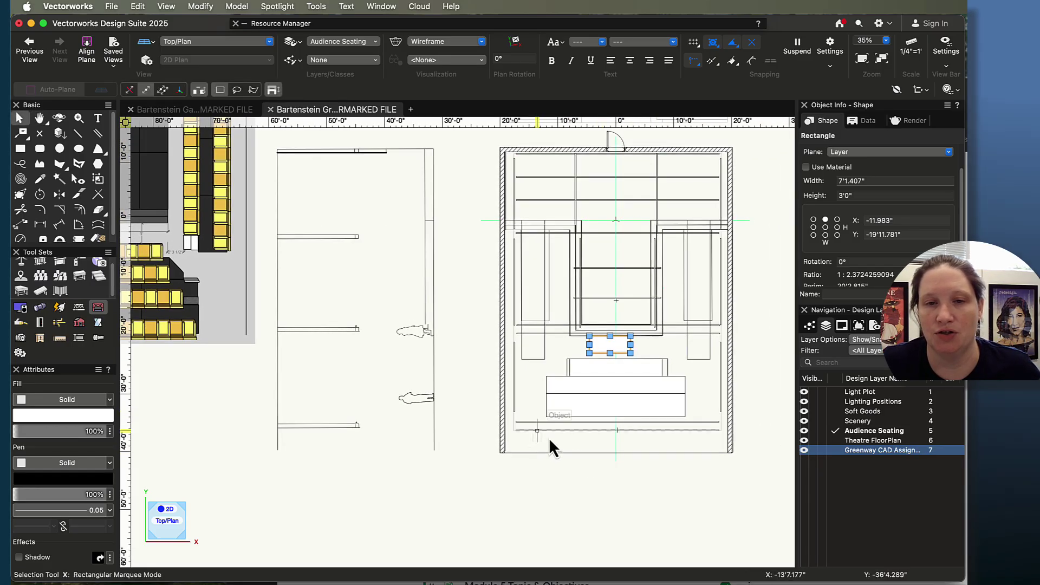
{"action": "left_click", "coordinate": [627, 375]}
{"action": "left_click", "coordinate": [572, 403], "text": "shift"}
{"action": "left_click", "coordinate": [653, 416], "text": "shift"}
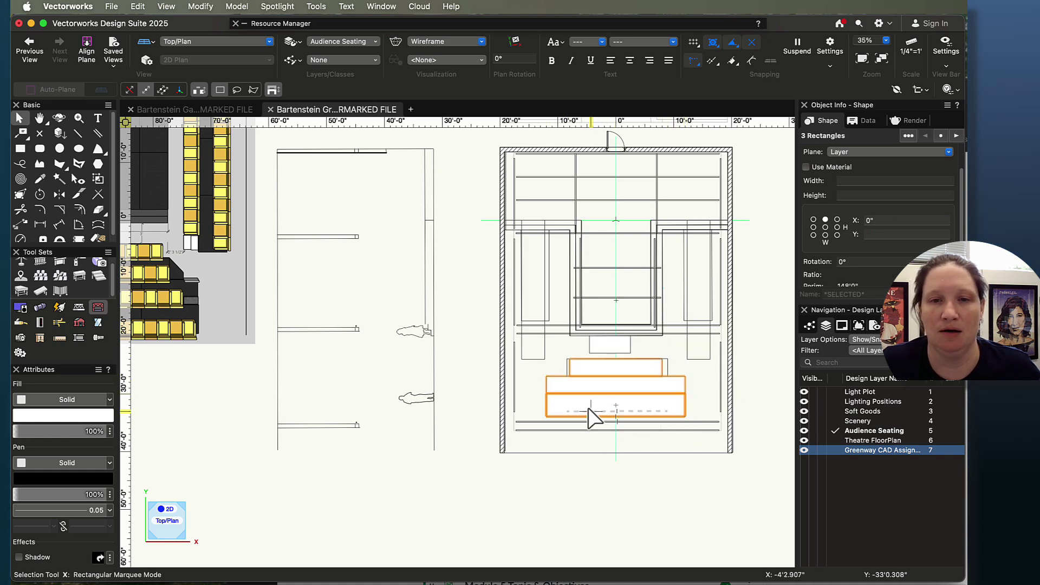
{"action": "scroll", "coordinate": [590, 409], "scroll_direction": "up", "scroll_amount": 4}
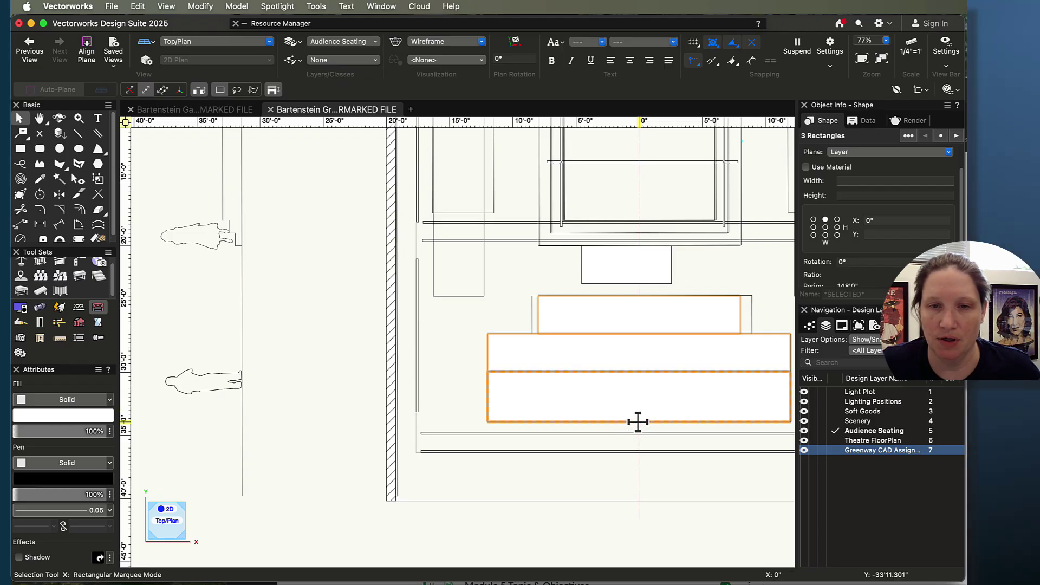
{"action": "left_click_drag", "start_coordinate": [638, 423], "coordinate": [639, 439]}
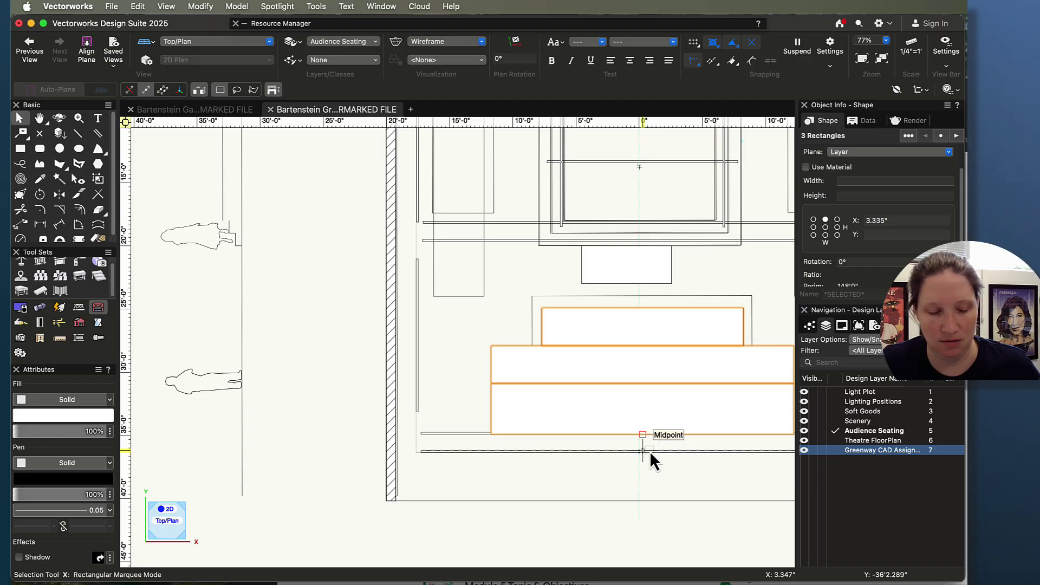
{"action": "key", "text": "super+z"}
{"action": "left_click_drag", "start_coordinate": [637, 423], "coordinate": [639, 435]}
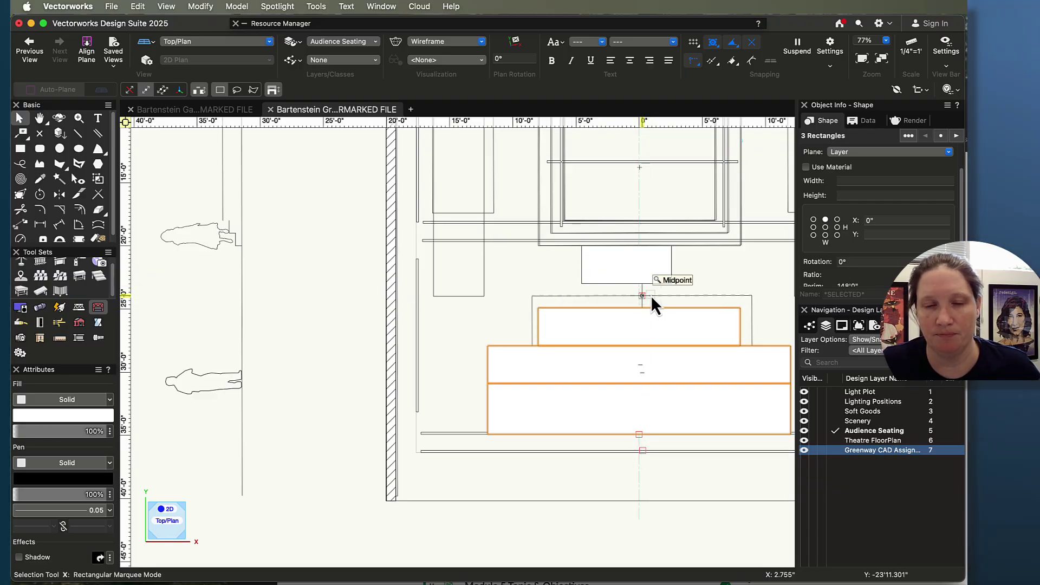
Delete the 3' deep reference rectangle in front of the stage, hide the Greenway CAD layer, and create the backup copy.
{"action": "left_click", "coordinate": [610, 281]}
{"action": "key", "text": "Delete"}
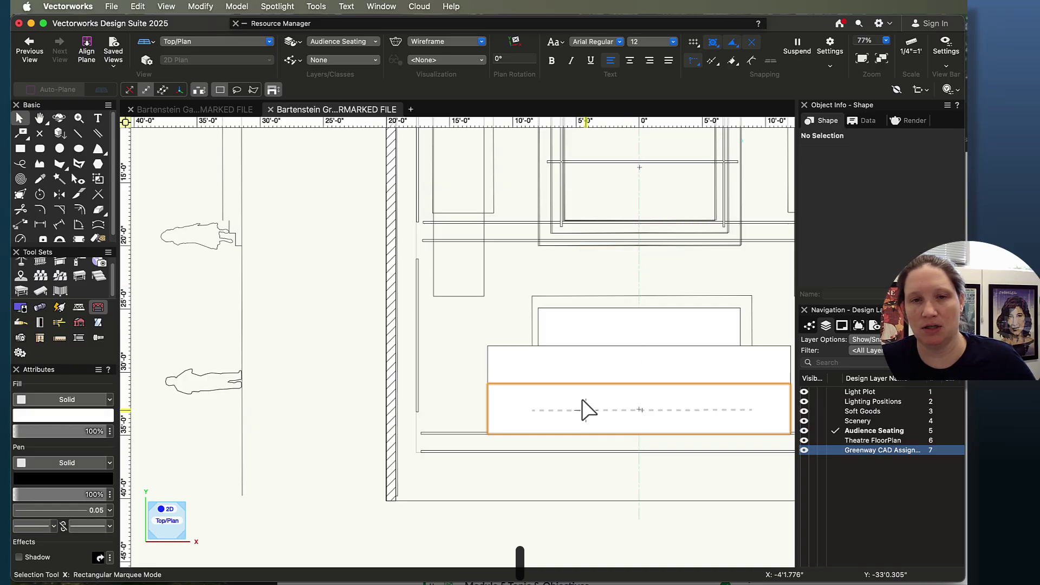
{"action": "left_click", "coordinate": [821, 451]}
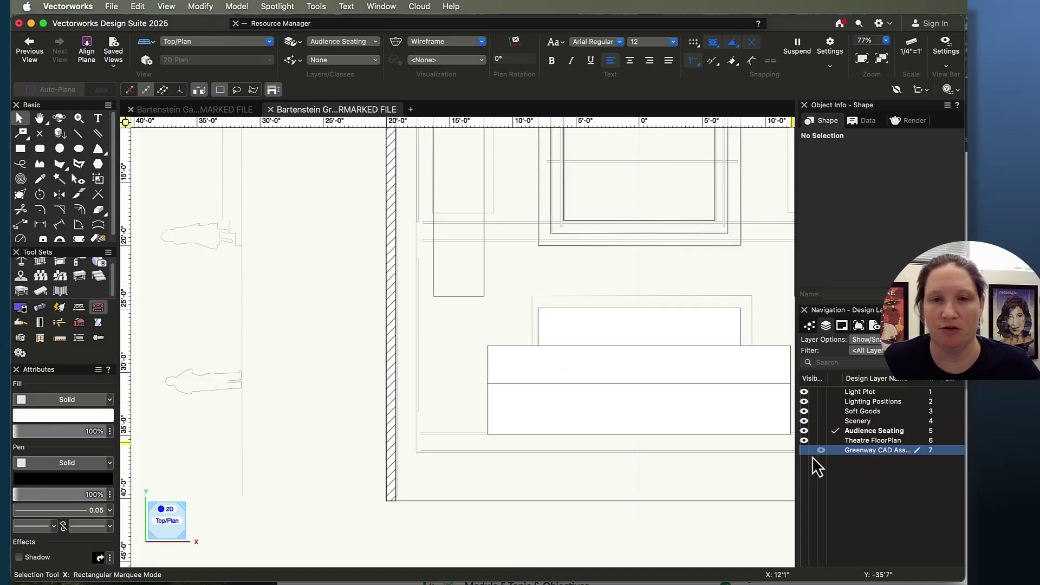
{"action": "left_click", "coordinate": [813, 450]}
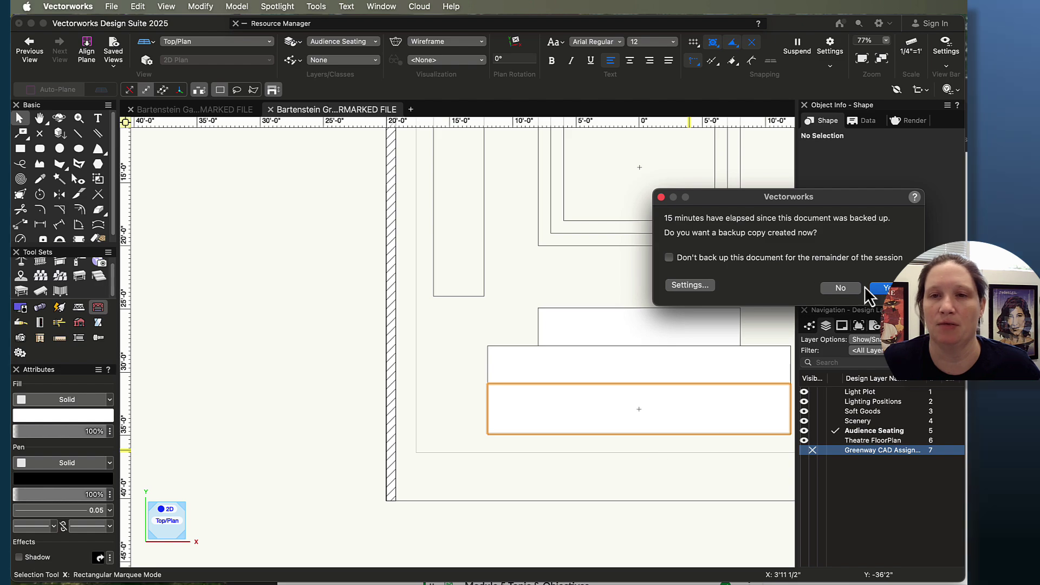
{"action": "left_click", "coordinate": [885, 288]}
{"action": "scroll", "coordinate": [614, 374], "scroll_direction": "down", "scroll_amount": 5}
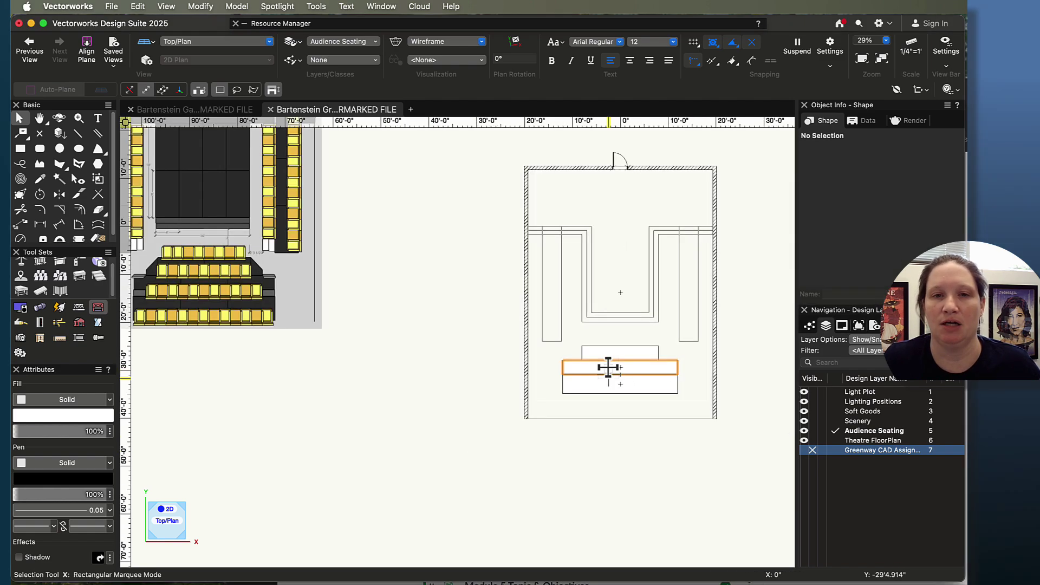
Check the rear rows in the stage image and extrude the front 16' rear seating rectangle 6".
{"action": "mouse_move", "coordinate": [688, 354]}
{"action": "middle_mouse_down"}
{"action": "mouse_move", "coordinate": [621, 327]}
{"action": "mouse_move", "coordinate": [718, 338]}
{"action": "middle_mouse_up"}
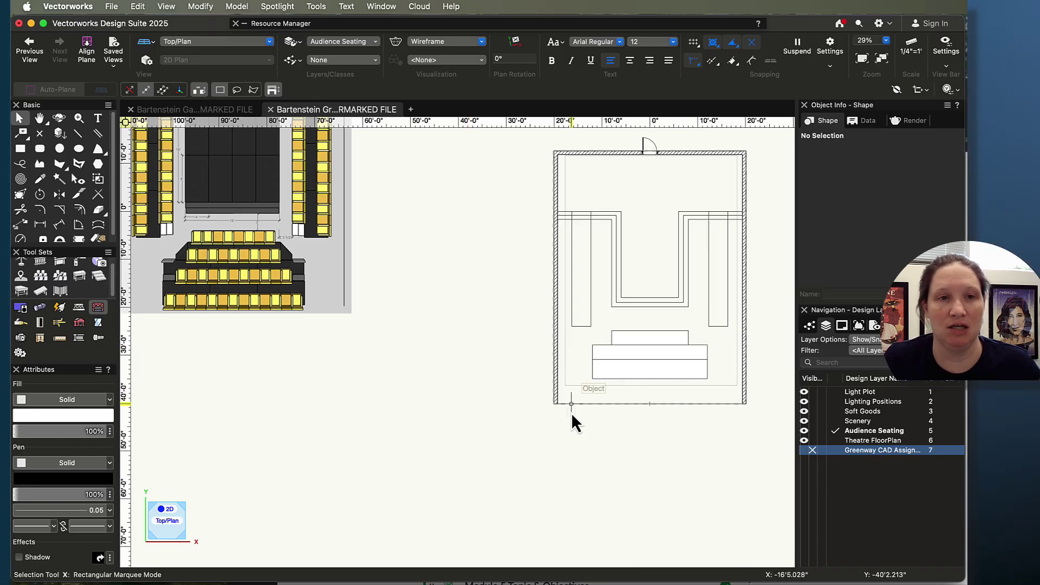
{"action": "scroll", "coordinate": [154, 239], "scroll_direction": "up", "scroll_amount": 3}
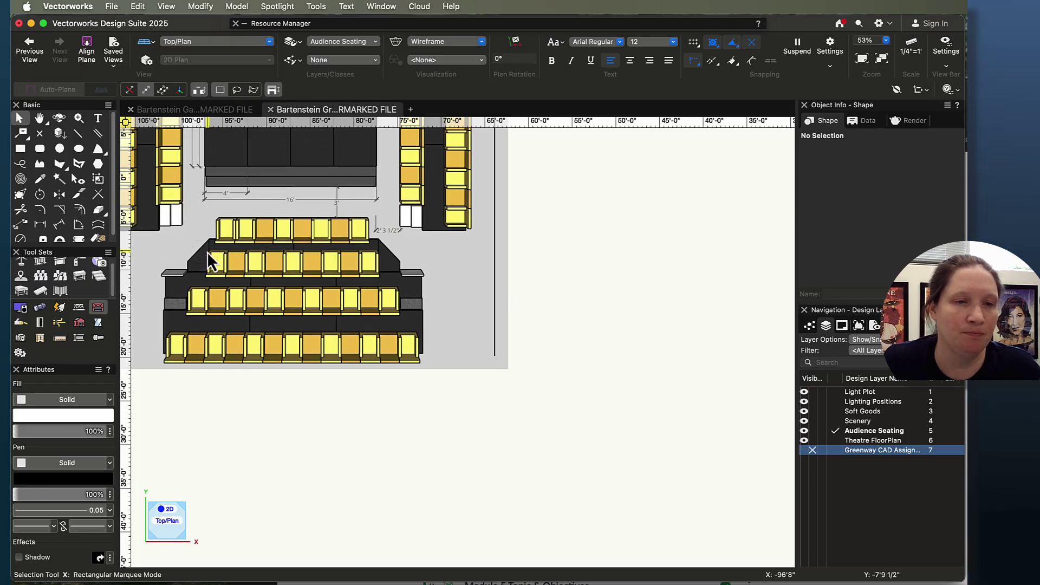
{"action": "scroll", "coordinate": [617, 361], "scroll_direction": "down", "scroll_amount": 2}
{"action": "middle_click_drag", "start_coordinate": [625, 361], "coordinate": [302, 325]}
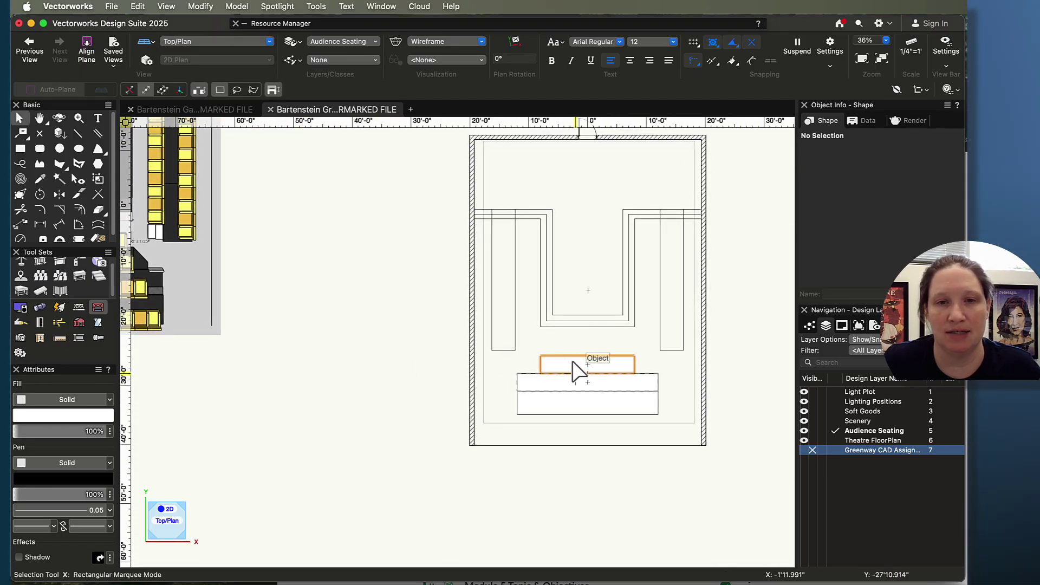
{"action": "left_click", "coordinate": [574, 366]}
{"action": "key", "text": "super+e"}
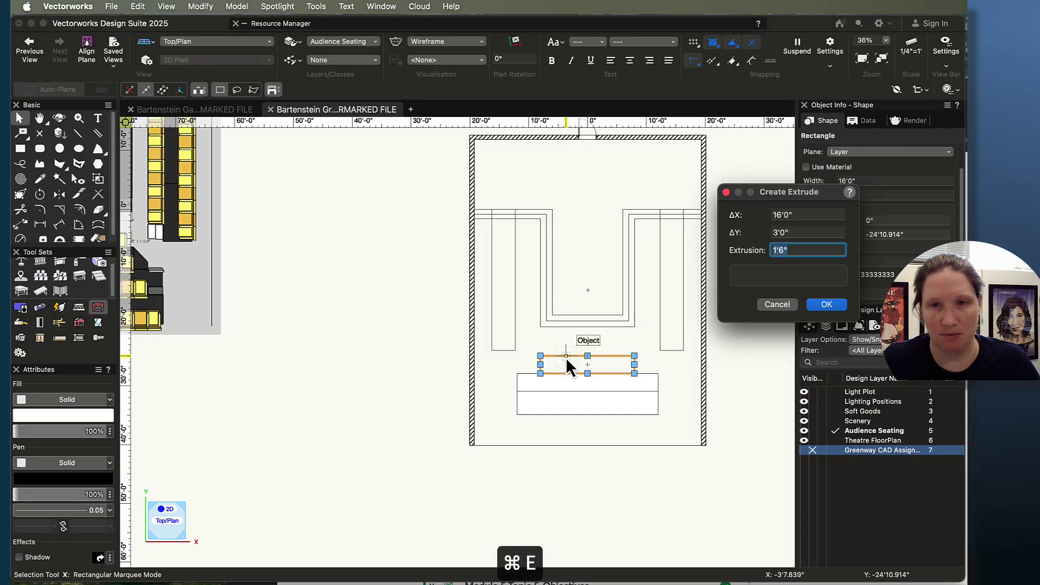
{"action": "type", "text": "6\""}
{"action": "key", "text": "Return"}
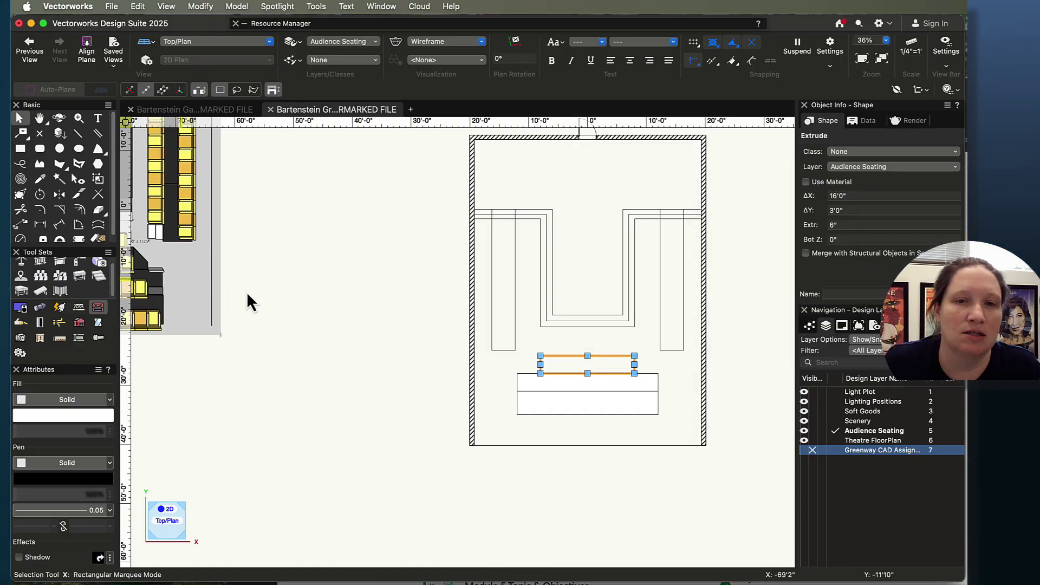
Extrude the middle rear seating rectangle, 24' wide and 3' deep, by 12".
{"action": "left_click", "coordinate": [532, 378]}
{"action": "key", "text": "super+e"}
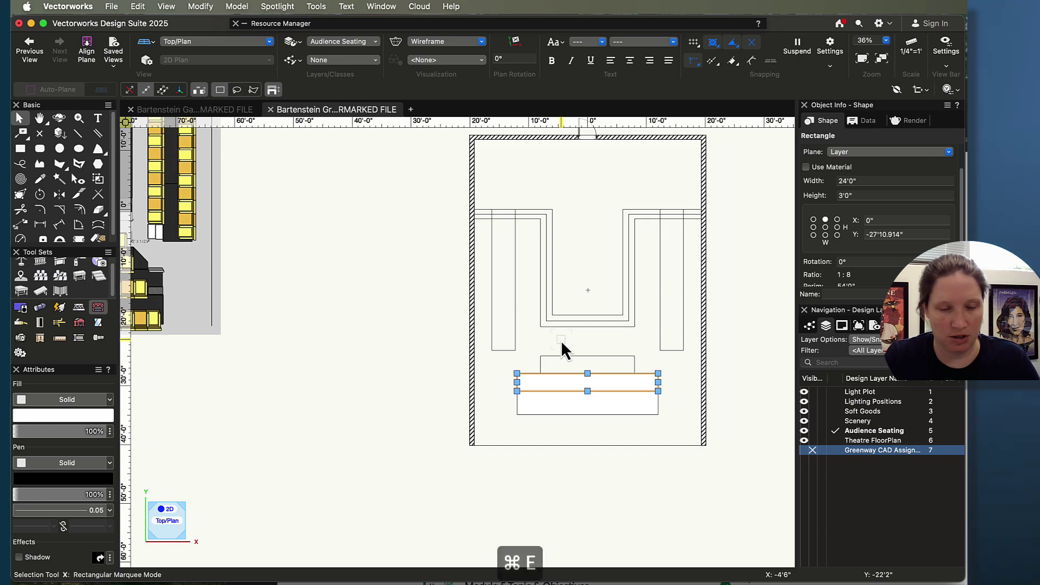
{"action": "type", "text": "12\""}
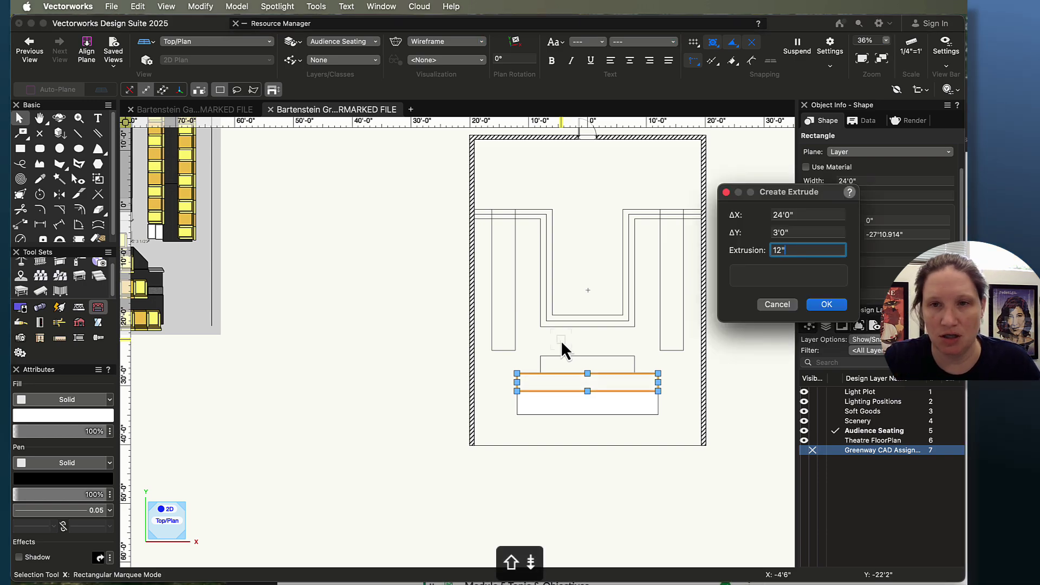
{"action": "key", "text": "Return"}
Check the rear rows in the stage image and extrude the rearmost 24' by 4' seating rectangle 2'.
{"action": "middle_click_drag", "start_coordinate": [197, 309], "coordinate": [285, 305]}
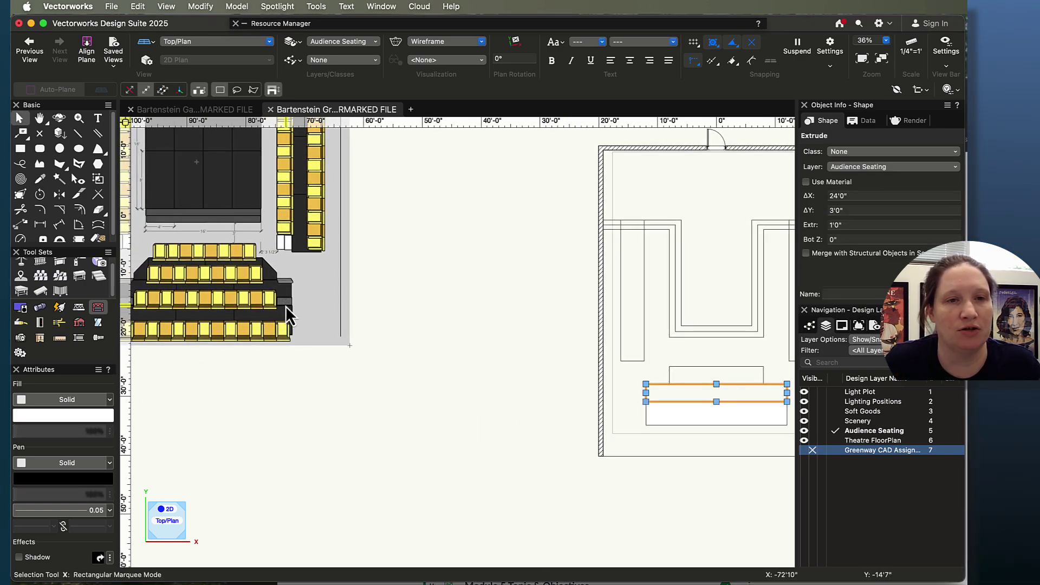
{"action": "scroll", "coordinate": [284, 301], "scroll_direction": "up", "scroll_amount": 4}
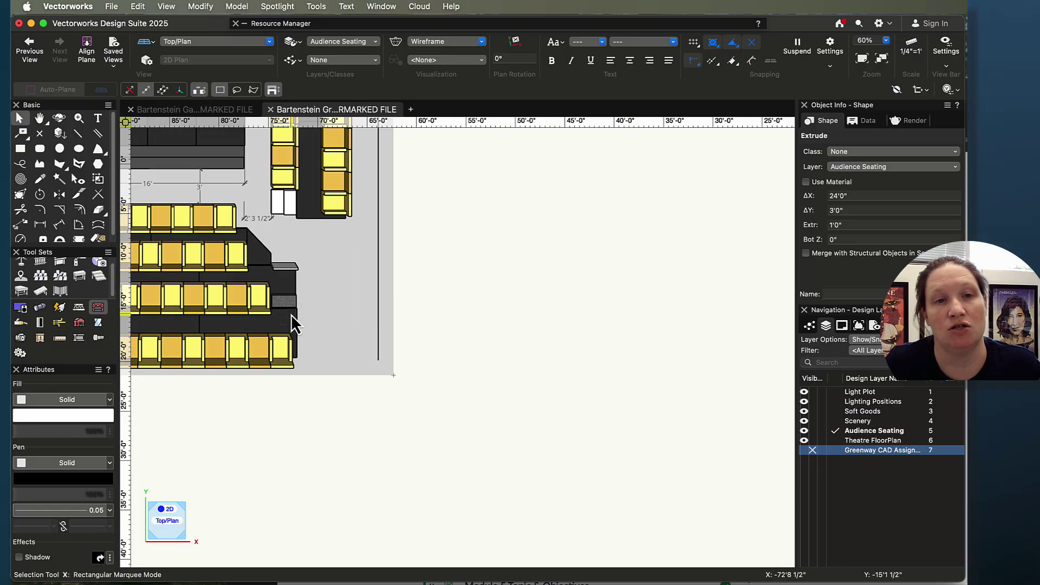
{"action": "scroll", "coordinate": [284, 325], "scroll_direction": "down", "scroll_amount": 1}
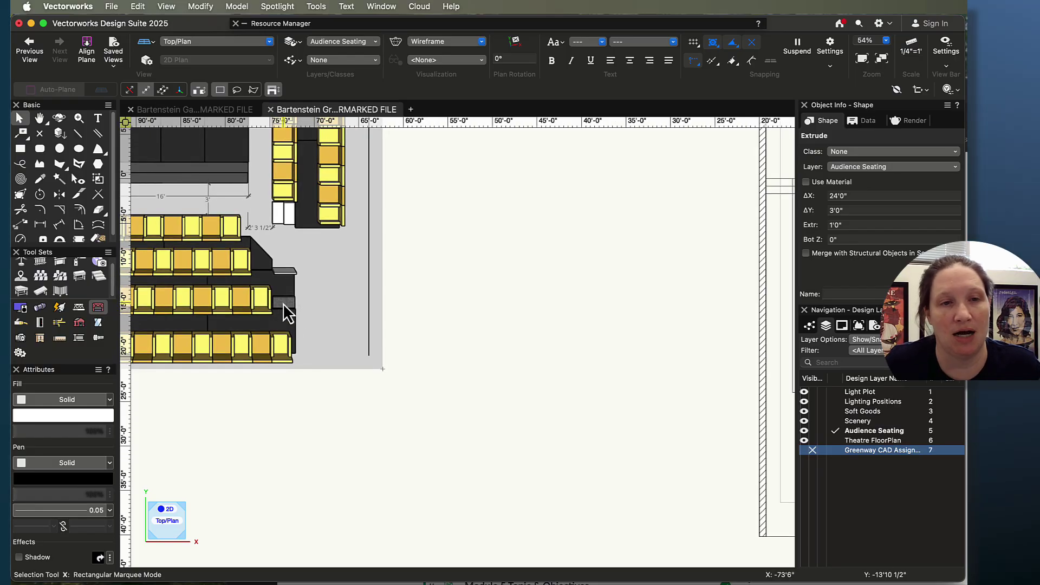
{"action": "scroll", "coordinate": [285, 327], "scroll_direction": "down", "scroll_amount": 9}
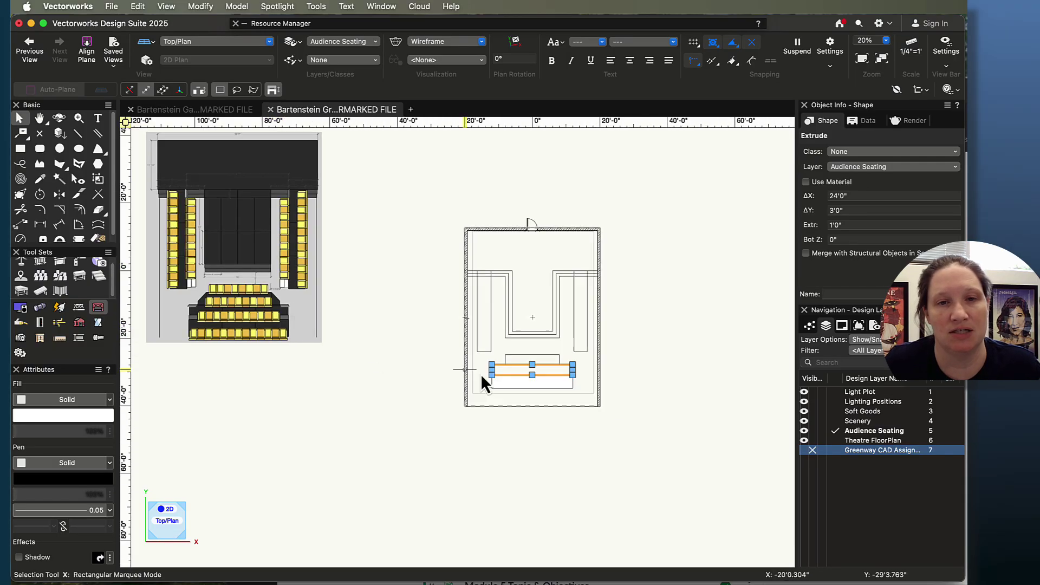
{"action": "left_click", "coordinate": [517, 386]}
{"action": "key", "text": "super+e"}
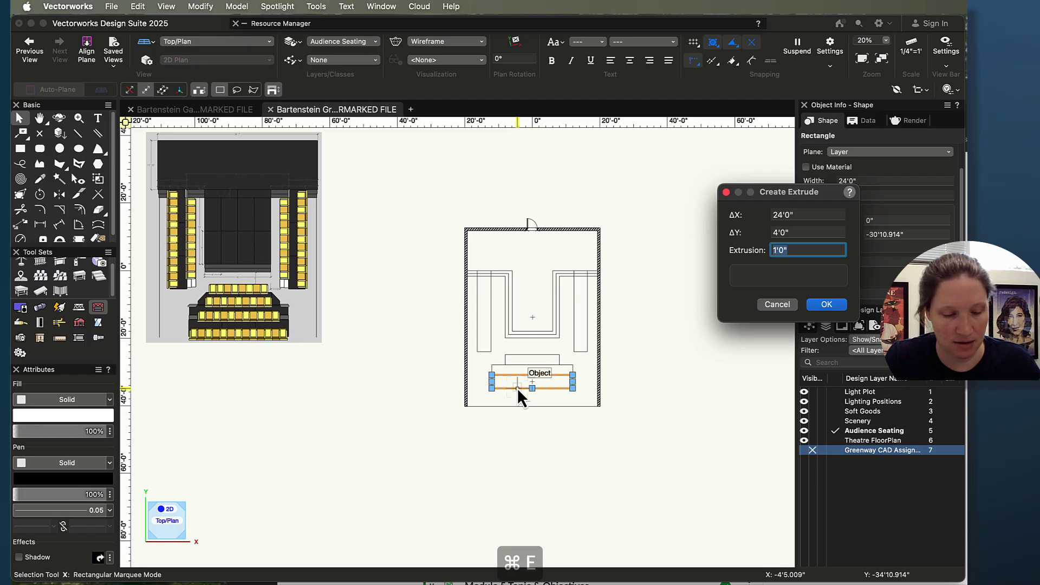
{"action": "type", "text": "2"}
{"action": "key", "text": "Return"}
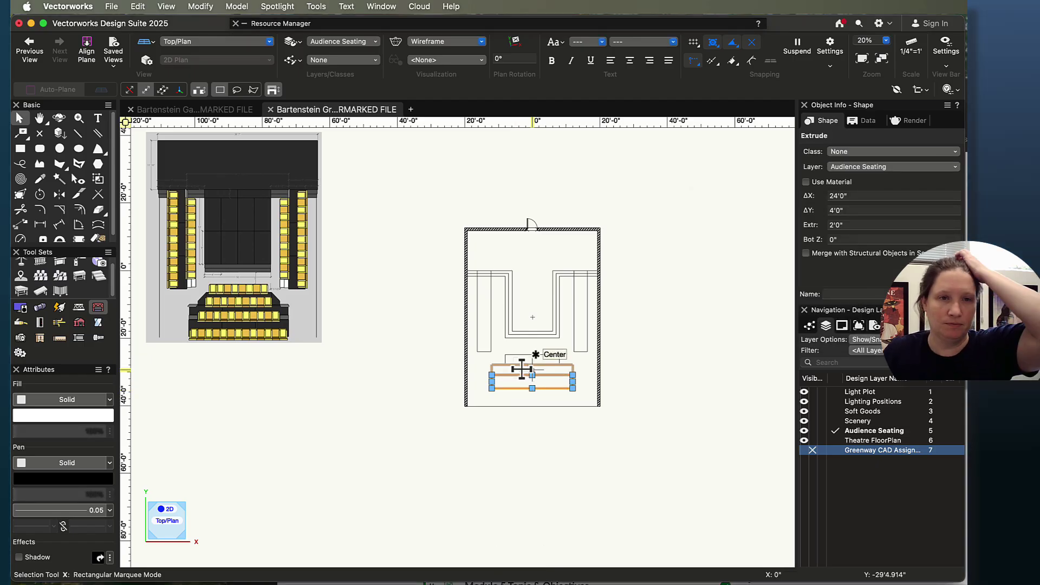
Examine the stage image for the steps at the ends of the side seating and compare their location with the floor plan.
{"action": "scroll", "coordinate": [540, 361], "scroll_direction": "up", "scroll_amount": 3}
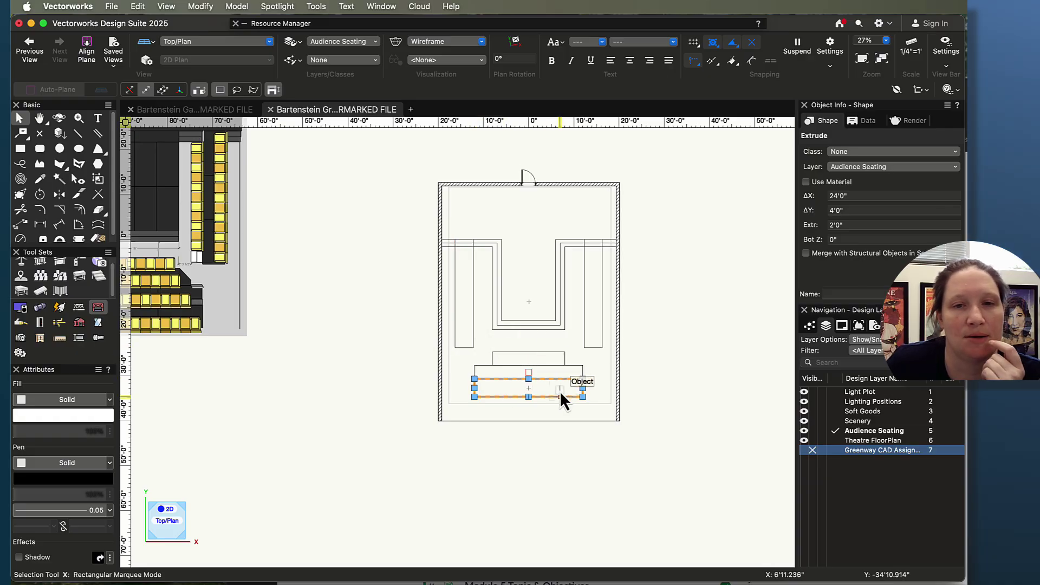
{"action": "scroll", "coordinate": [560, 396], "scroll_direction": "up", "scroll_amount": 1}
{"action": "left_click", "coordinate": [454, 373]}
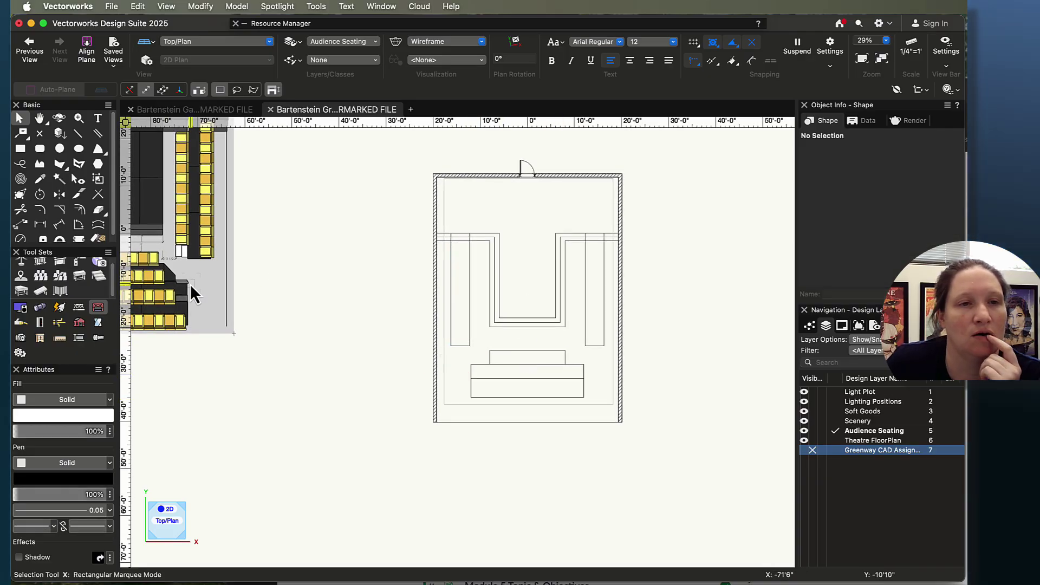
{"action": "scroll", "coordinate": [478, 344], "scroll_direction": "up", "scroll_amount": 2}
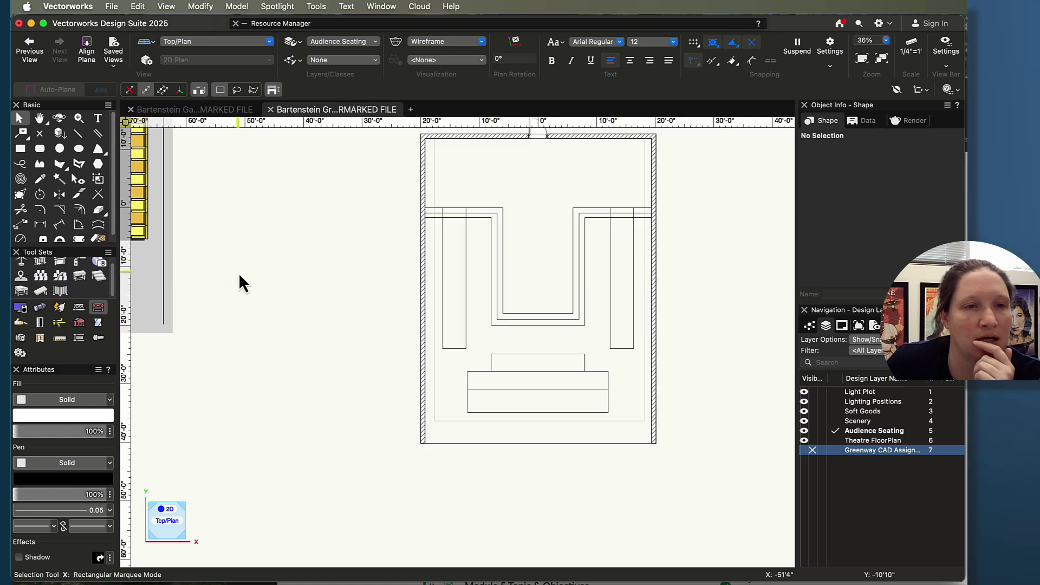
{"action": "middle_click_drag", "start_coordinate": [239, 280], "coordinate": [515, 325]}
{"action": "scroll", "coordinate": [348, 284], "scroll_direction": "up", "scroll_amount": 2}
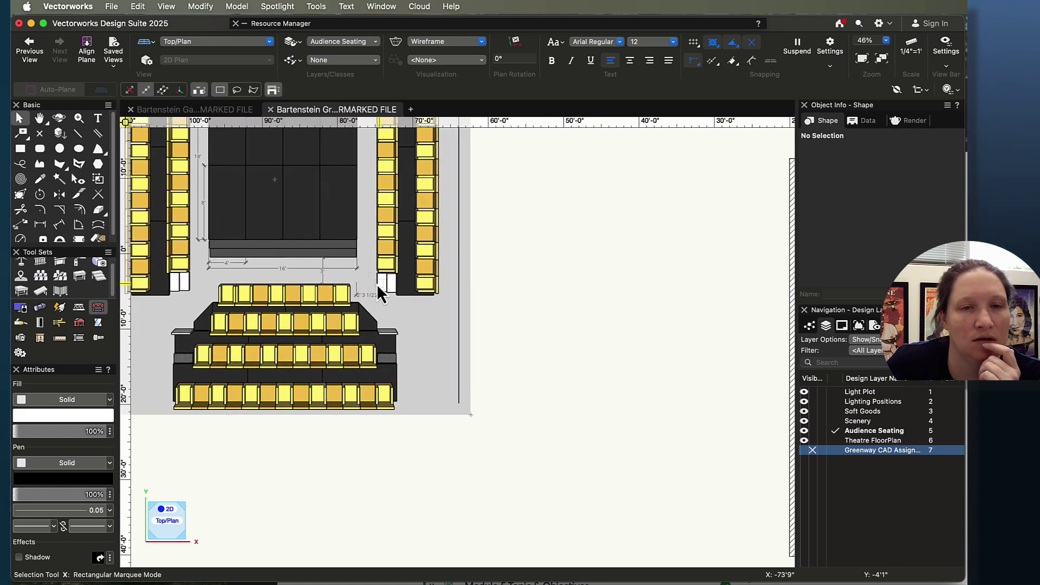
{"action": "scroll", "coordinate": [535, 363], "scroll_direction": "down", "scroll_amount": 8}
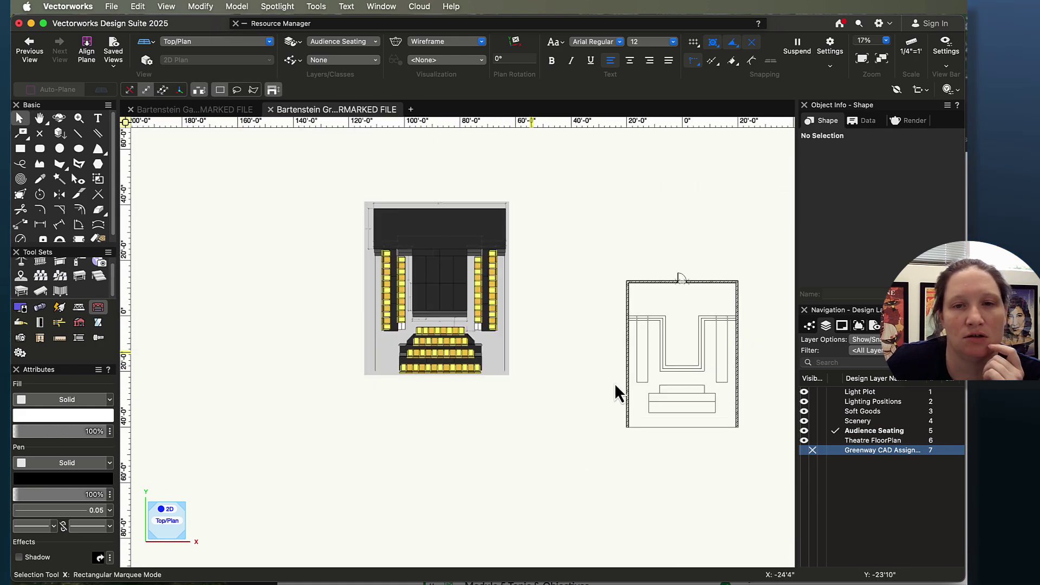
{"action": "middle_click_drag", "start_coordinate": [615, 390], "coordinate": [501, 341]}
{"action": "scroll", "coordinate": [509, 341], "scroll_direction": "up", "scroll_amount": 7}
{"action": "scroll", "coordinate": [505, 339], "scroll_direction": "down", "scroll_amount": 5}
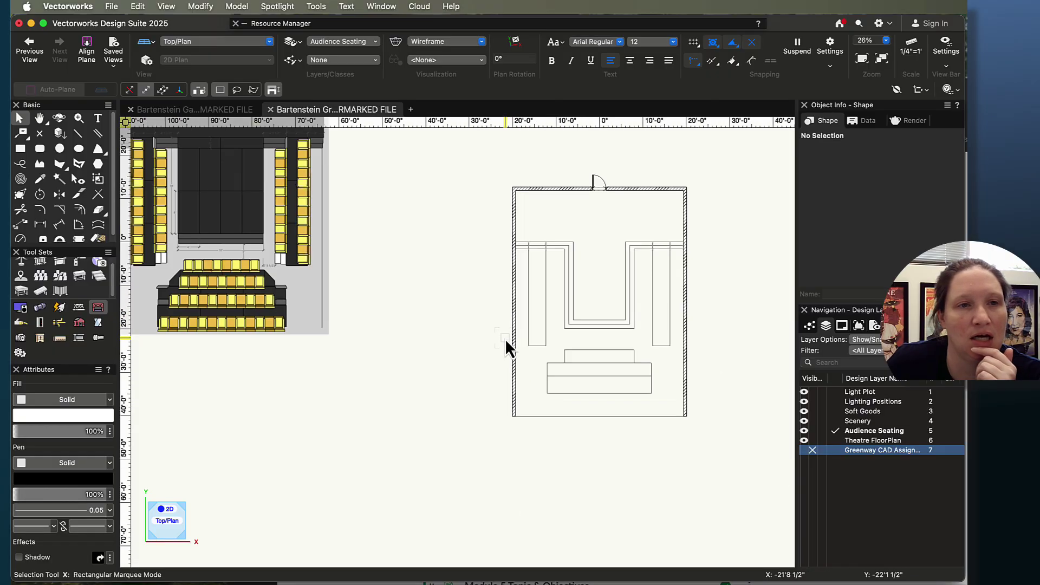
Draw a 1' by 2' rectangle against the inner rear corner of the left side seating platform.
{"action": "scroll", "coordinate": [502, 353], "scroll_direction": "up", "scroll_amount": 6}
{"action": "middle_click_drag", "start_coordinate": [578, 347], "coordinate": [441, 327]}
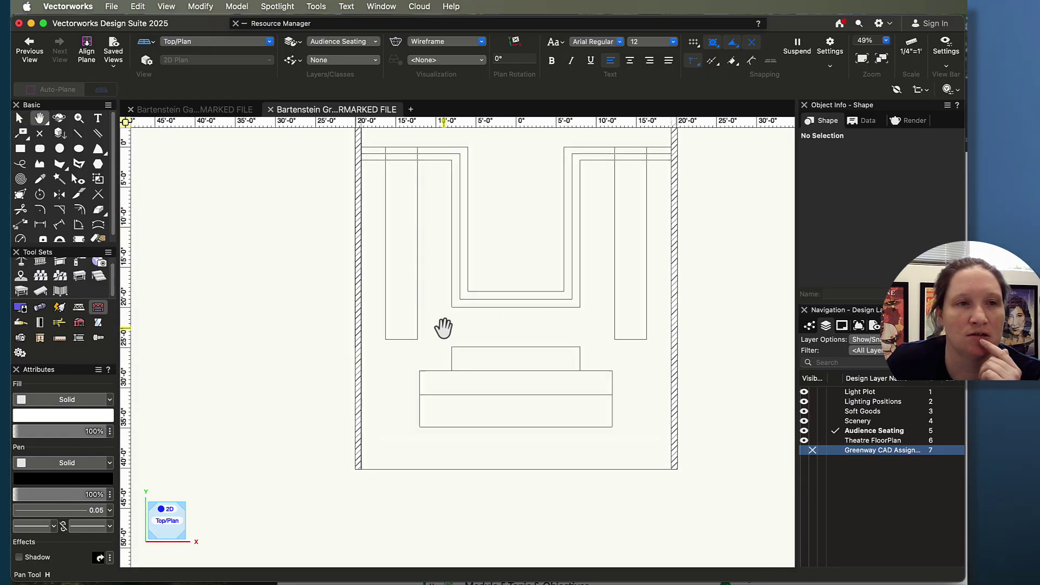
{"action": "left_click", "coordinate": [20, 148]}
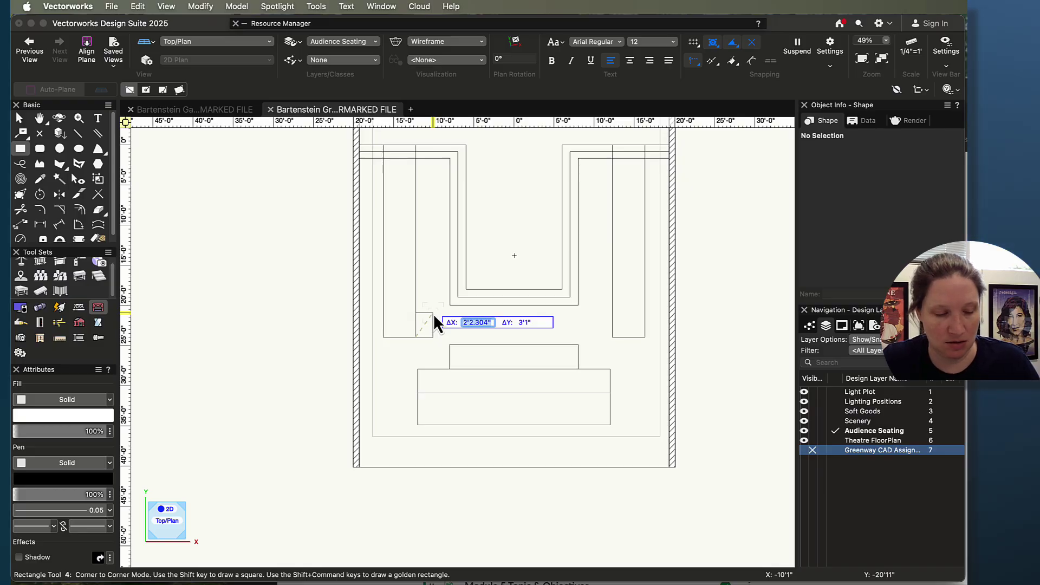
{"action": "type", "text": "1'"}
{"action": "key", "text": "Tab"}
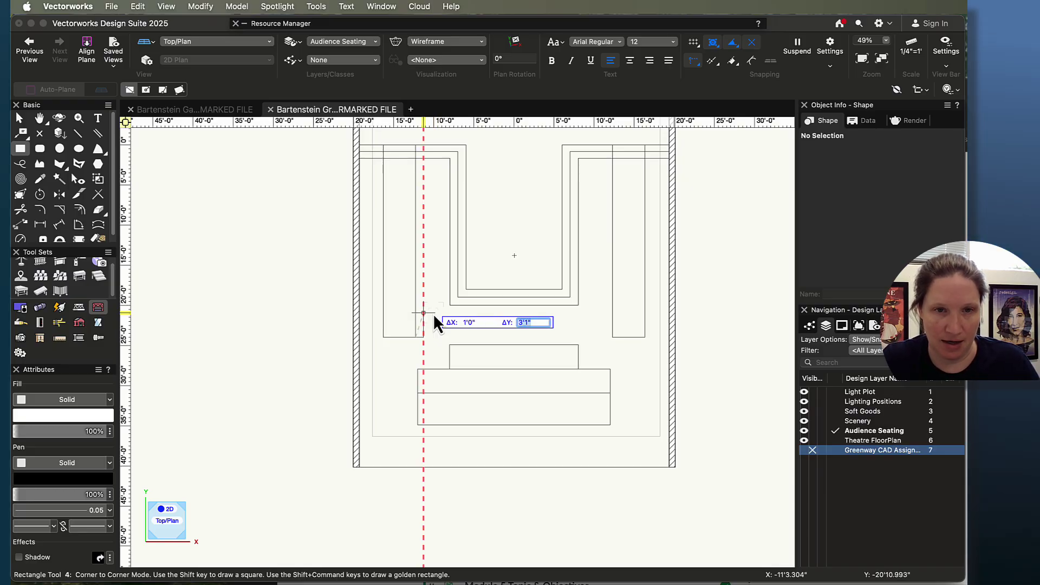
{"action": "type", "text": "2'"}
{"action": "key", "text": "Tab"}
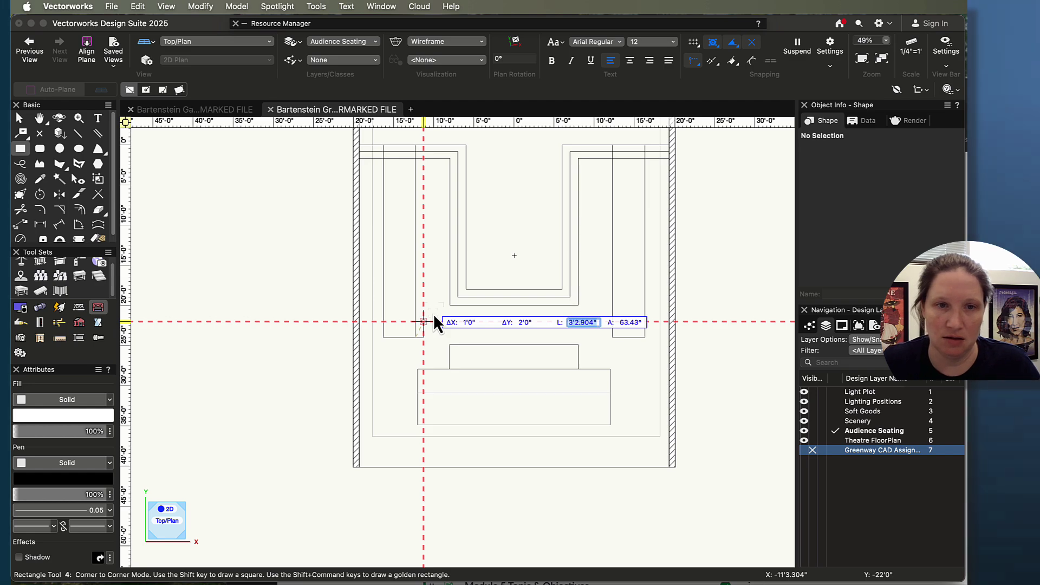
{"action": "key", "text": "Return"}
Extrude the small step rectangle beside the left side seating platform 1'.
{"action": "scroll", "coordinate": [435, 323], "scroll_direction": "up", "scroll_amount": 4}
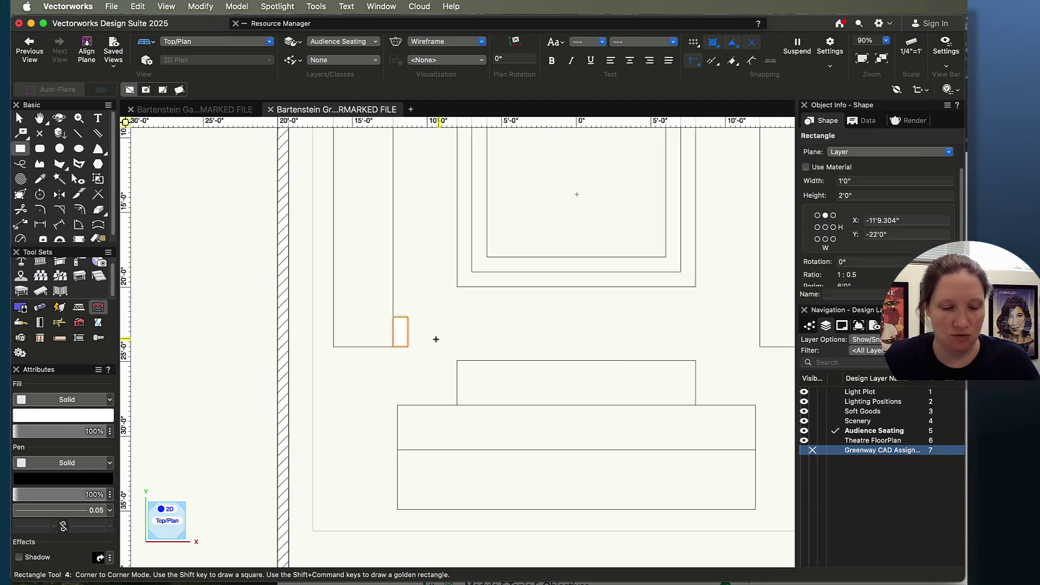
{"action": "key", "text": "super+e"}
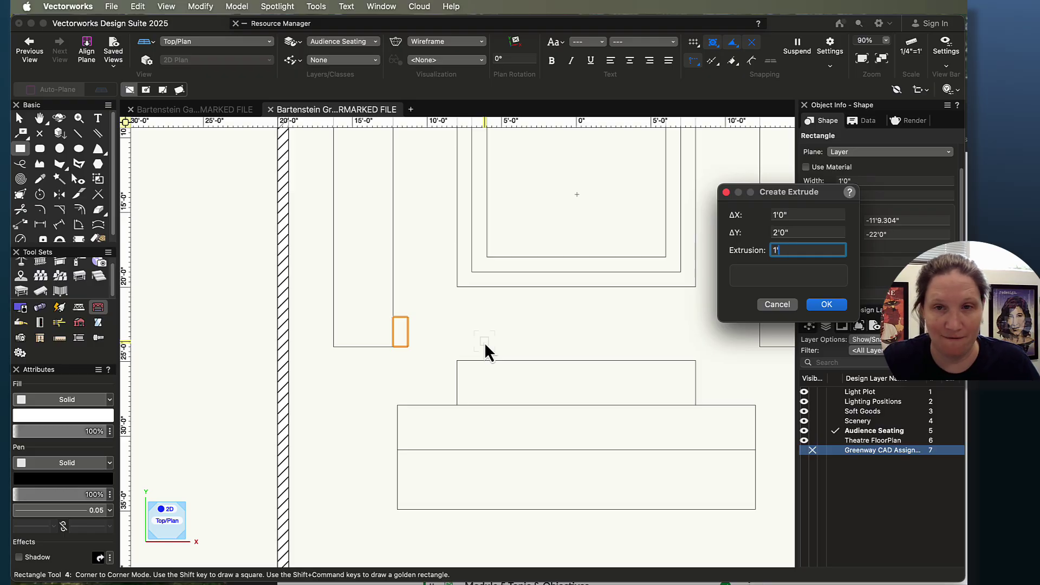
{"action": "key", "text": "Return"}
Duplicate the 1' high step, align the copy against its inner edge, and set the copy's extrusion to 6".
{"action": "key", "text": "super+d"}
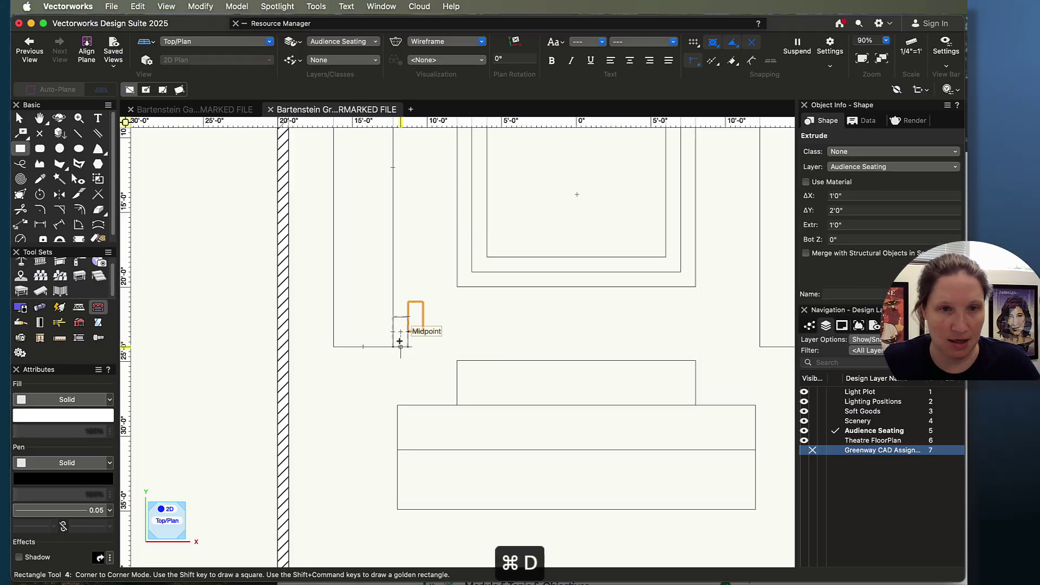
{"action": "scroll", "coordinate": [411, 330], "scroll_direction": "up", "scroll_amount": 4}
{"action": "key", "text": "x"}
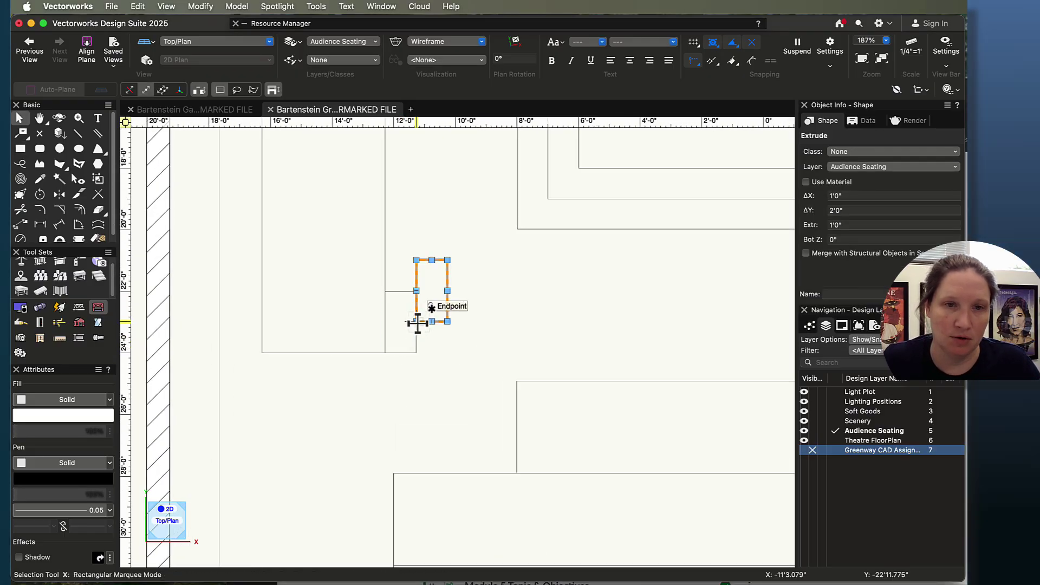
{"action": "left_click_drag", "start_coordinate": [415, 320], "coordinate": [416, 353]}
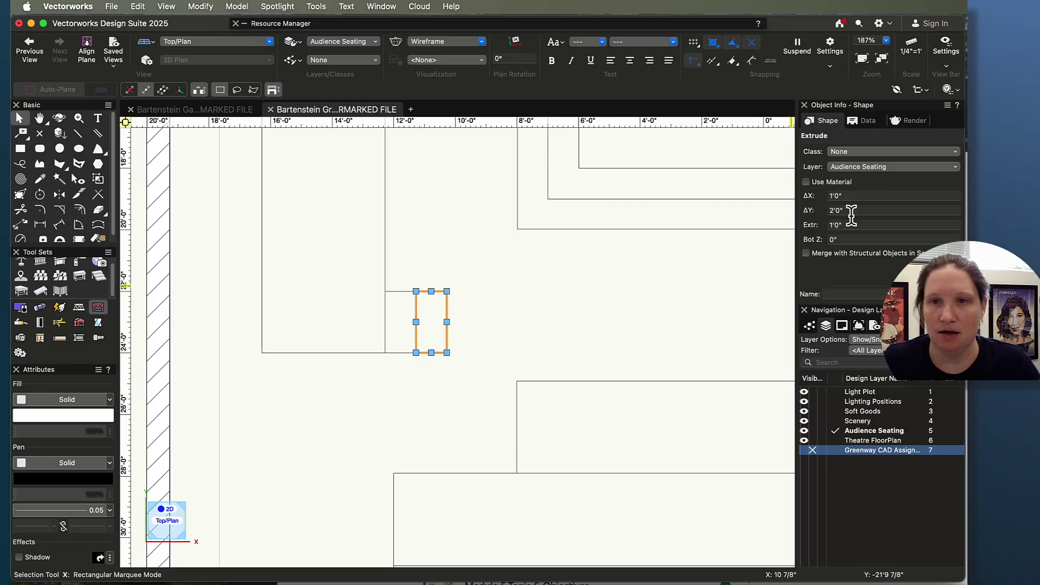
{"action": "left_click", "coordinate": [851, 232]}
{"action": "type", "text": "6"}
{"action": "key", "text": "Return"}
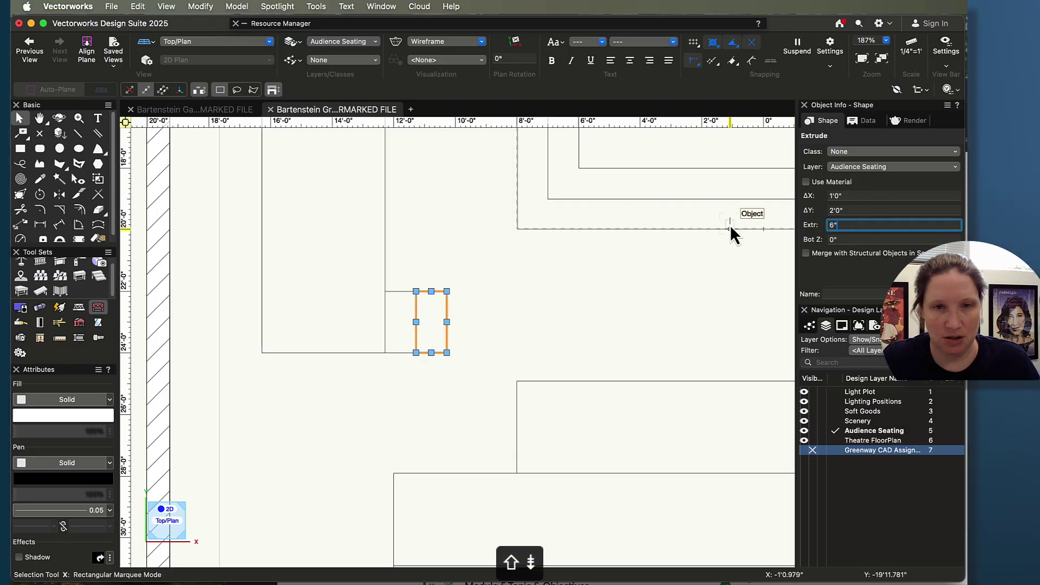
Examine the steps at the ends of the rear seating rows in the stage image.
{"action": "scroll", "coordinate": [488, 332], "scroll_direction": "down", "scroll_amount": 5}
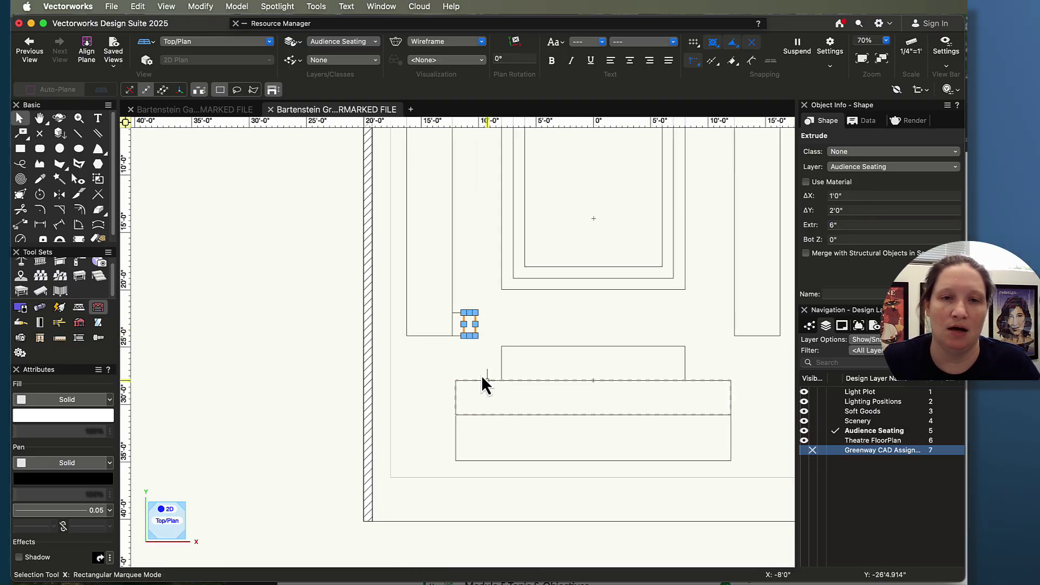
{"action": "middle_click_drag", "start_coordinate": [345, 408], "coordinate": [433, 411]}
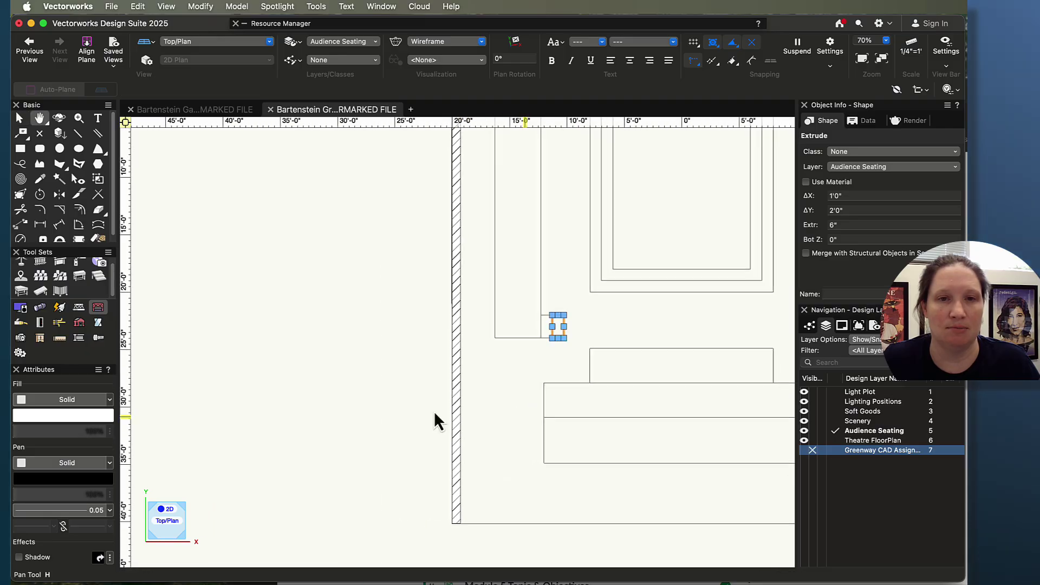
{"action": "scroll", "coordinate": [310, 348], "scroll_direction": "down", "scroll_amount": 1}
{"action": "scroll", "coordinate": [270, 325], "scroll_direction": "down", "scroll_amount": 6}
{"action": "middle_click_drag", "start_coordinate": [250, 287], "coordinate": [455, 298]}
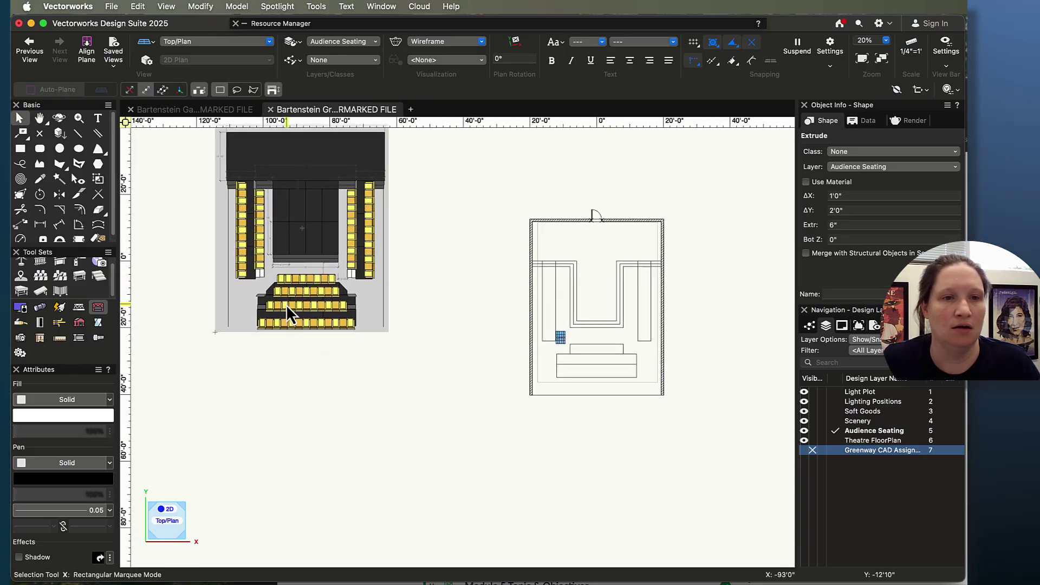
{"action": "scroll", "coordinate": [238, 316], "scroll_direction": "up", "scroll_amount": 2}
{"action": "scroll", "coordinate": [249, 310], "scroll_direction": "up", "scroll_amount": 4}
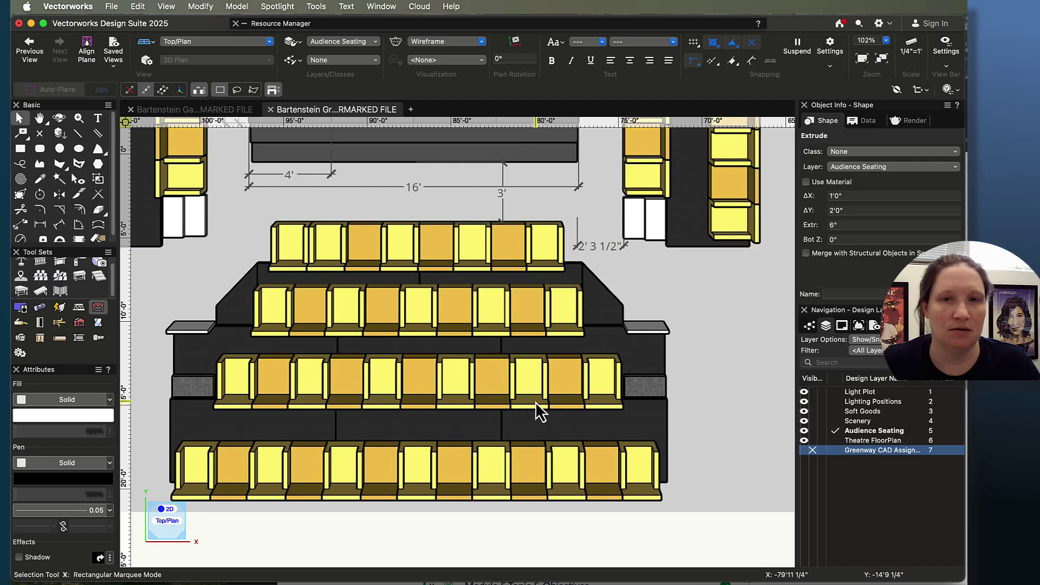
{"action": "scroll", "coordinate": [541, 403], "scroll_direction": "down", "scroll_amount": 5}
Duplicate the 6" step and snap the copy to the front left corner of the rearmost seating platform.
{"action": "middle_click_drag", "start_coordinate": [593, 405], "coordinate": [426, 305]}
{"action": "key", "text": "x"}
{"action": "scroll", "coordinate": [579, 359], "scroll_direction": "up", "scroll_amount": 6}
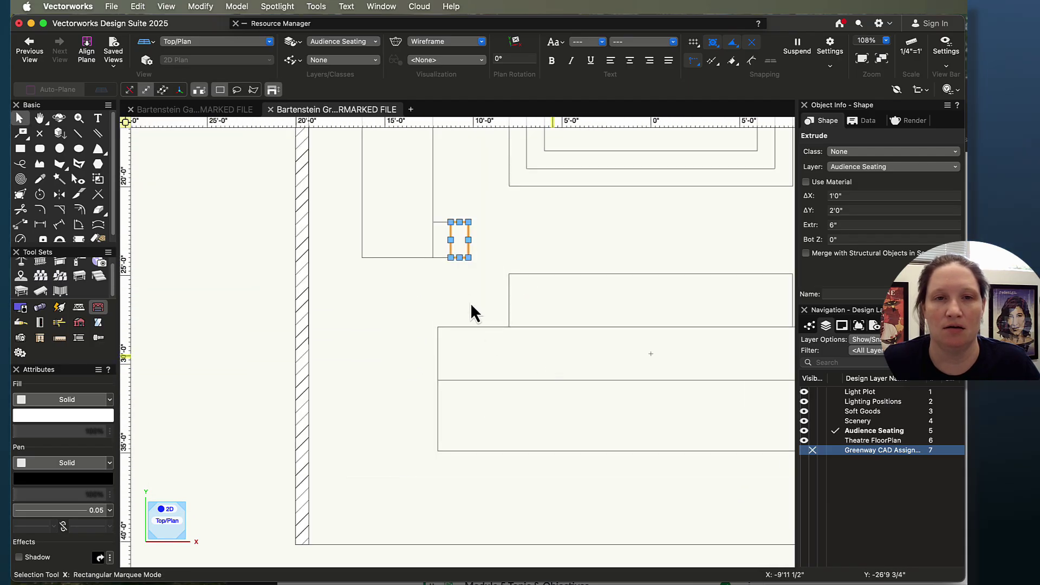
{"action": "key", "text": "super+d"}
{"action": "left_click_drag", "start_coordinate": [458, 246], "coordinate": [438, 380]}
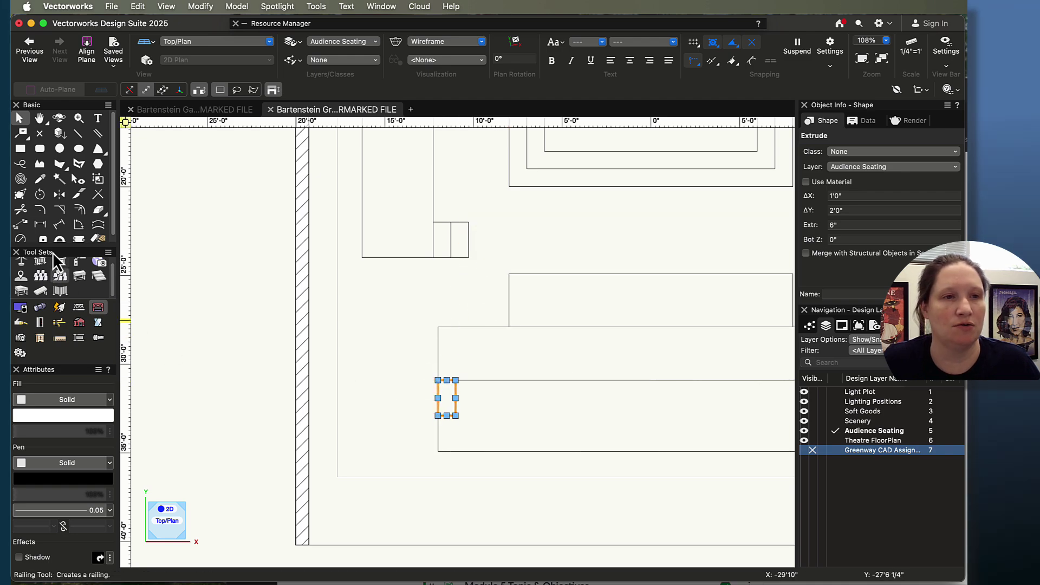
Rotate the copied step 90° counterclockwise about that corner so it lies on the middle rear platform.
{"action": "left_click", "coordinate": [39, 194]}
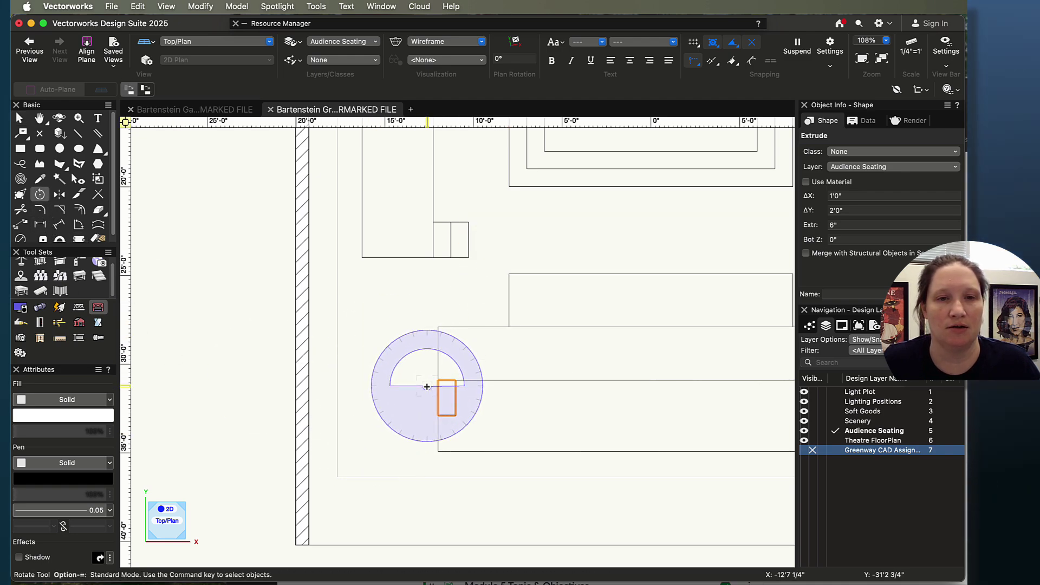
{"action": "left_click", "coordinate": [438, 379]}
{"action": "left_click", "coordinate": [525, 412]}
{"action": "left_click", "coordinate": [479, 384]}
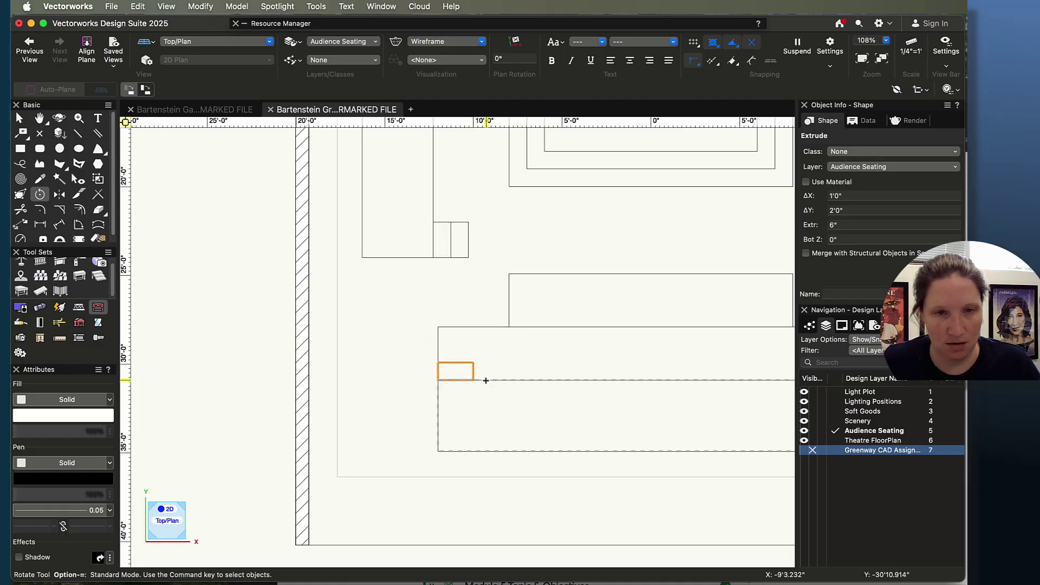
{"action": "key", "text": "x"}
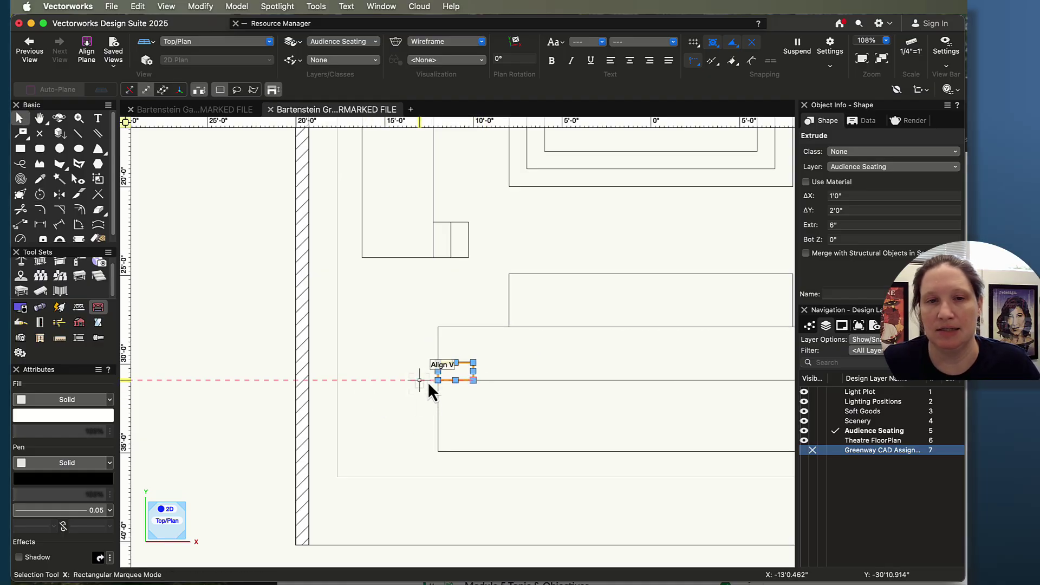
Check the middle rear platform's height and set the rotated step's bottom Z to 1'.
{"action": "left_click", "coordinate": [457, 327]}
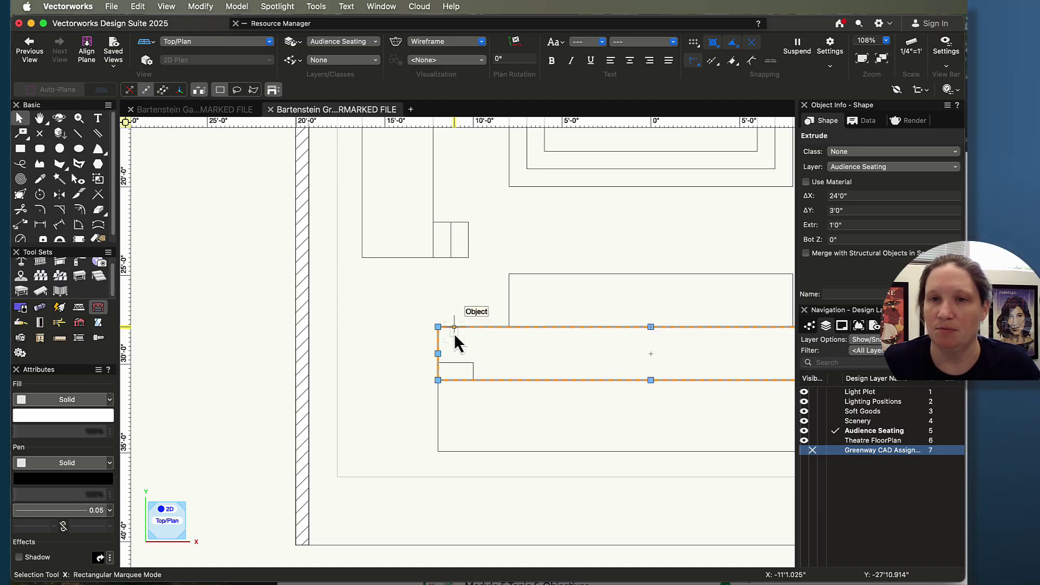
{"action": "left_click", "coordinate": [443, 366]}
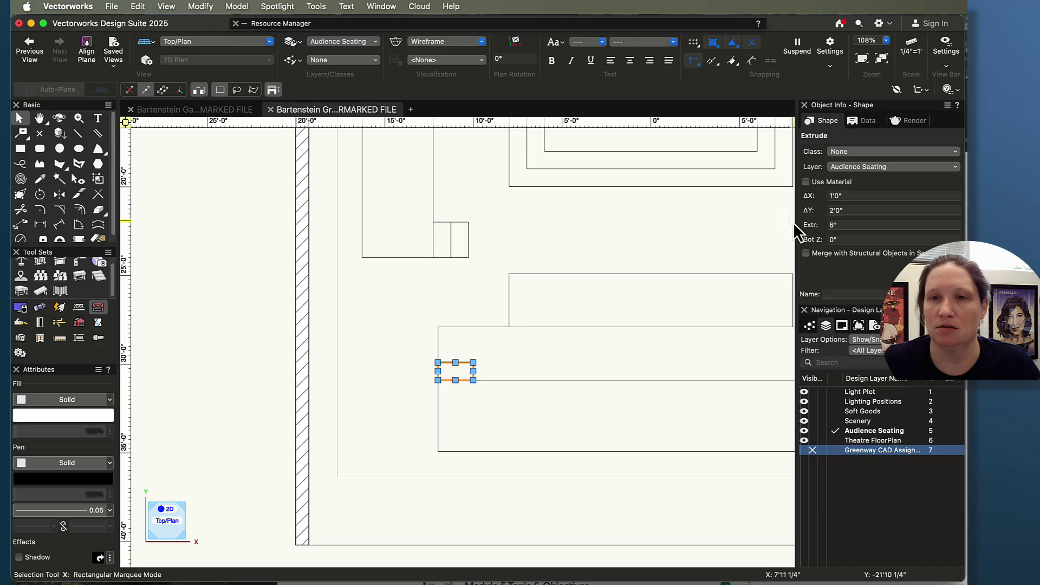
{"action": "left_click_drag", "start_coordinate": [842, 236], "coordinate": [769, 232]}
{"action": "type", "text": "1'"}
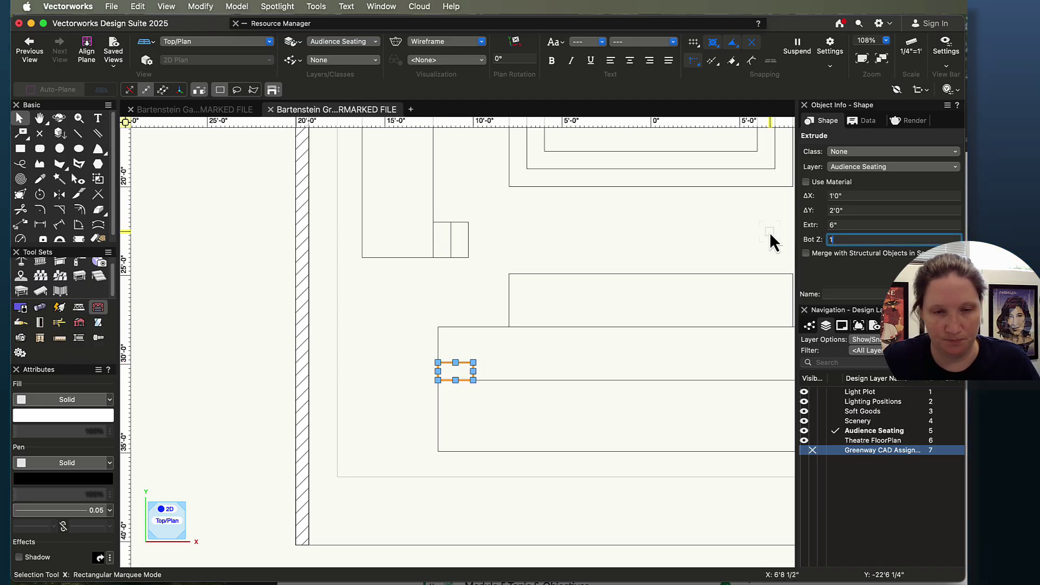
{"action": "key", "text": "Return"}
Mirror a duplicate of the middle rear platform's left step across the room centerline to the platform's right end.
{"action": "left_click", "coordinate": [59, 194]}
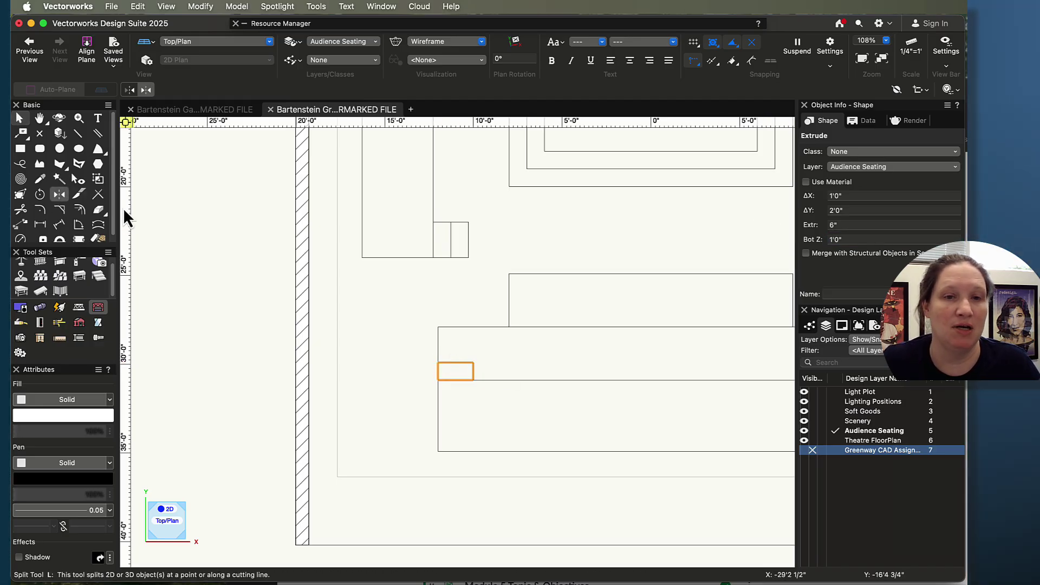
{"action": "scroll", "coordinate": [755, 354], "scroll_direction": "down", "scroll_amount": 3}
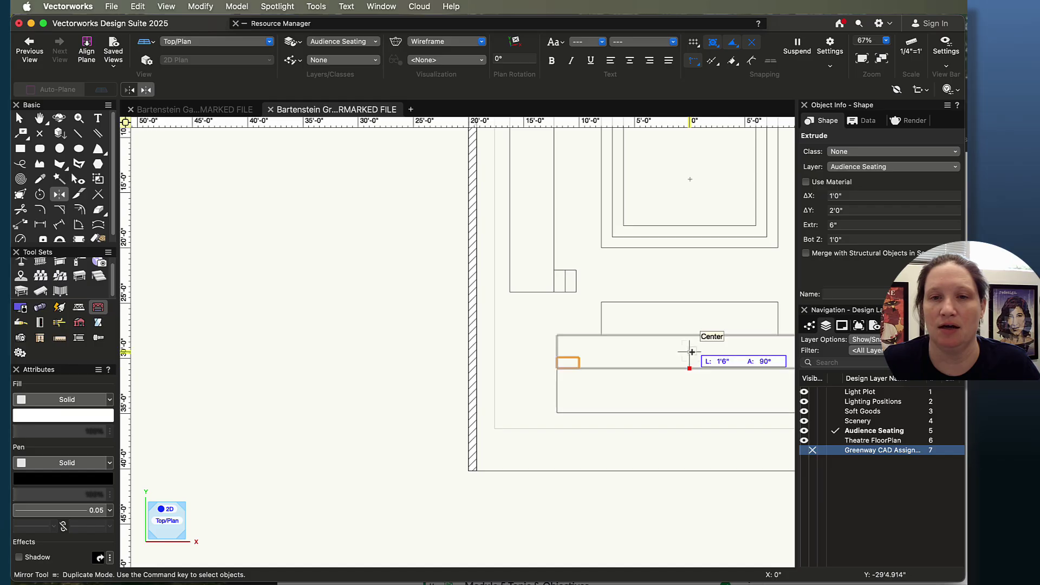
{"action": "middle_click_drag", "start_coordinate": [689, 351], "coordinate": [567, 354]}
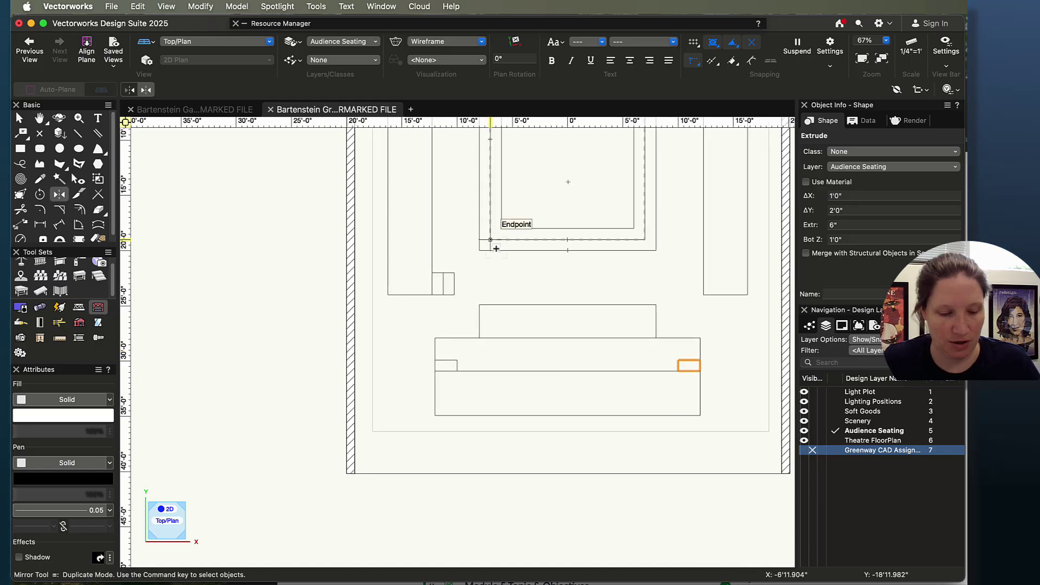
Select both access steps of the left side platform and mirror duplicates across the centerline onto the right side platform.
{"action": "key", "text": "x"}
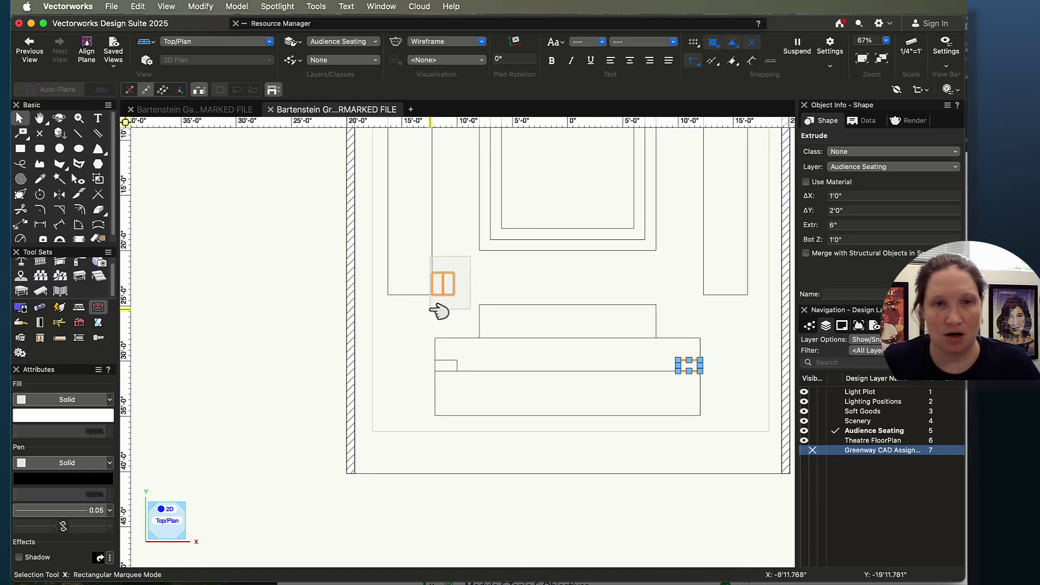
{"action": "left_click", "coordinate": [436, 308]}
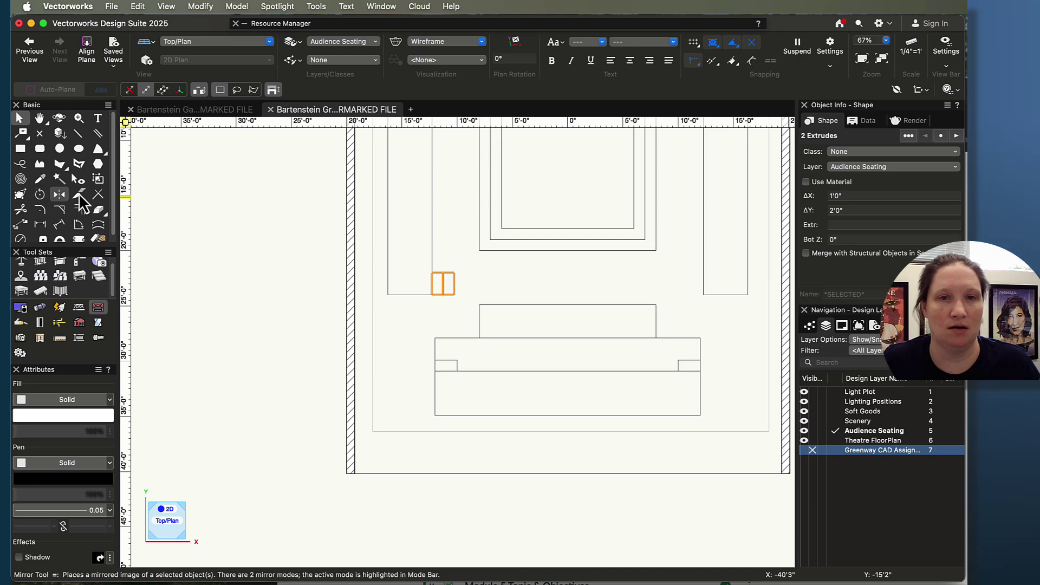
{"action": "left_click", "coordinate": [80, 196]}
{"action": "left_click", "coordinate": [567, 228]}
{"action": "left_click", "coordinate": [566, 292]}
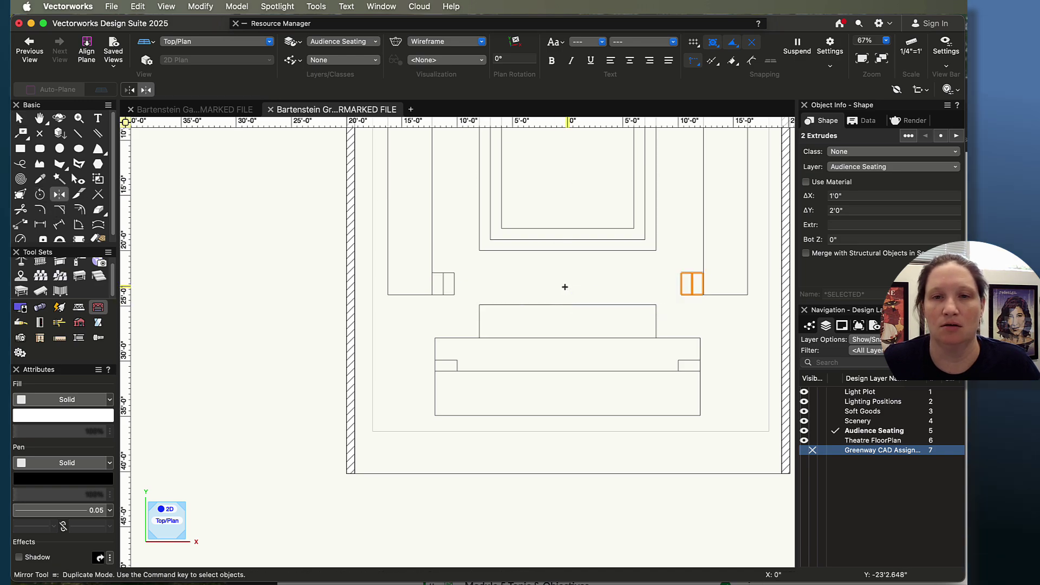
{"action": "scroll", "coordinate": [537, 293], "scroll_direction": "down", "scroll_amount": 2}
{"action": "middle_click_drag", "start_coordinate": [537, 293], "coordinate": [511, 372]}
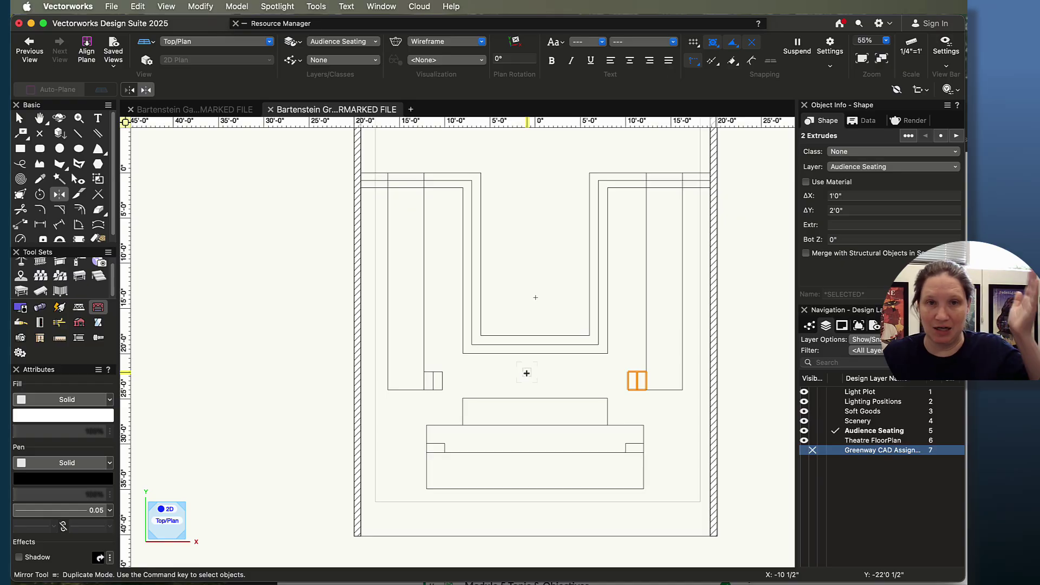
Draw a railing about 22'4" long along the left side platform's outer edge, from its rear corner up to the stage edge.
{"action": "key", "text": "x"}
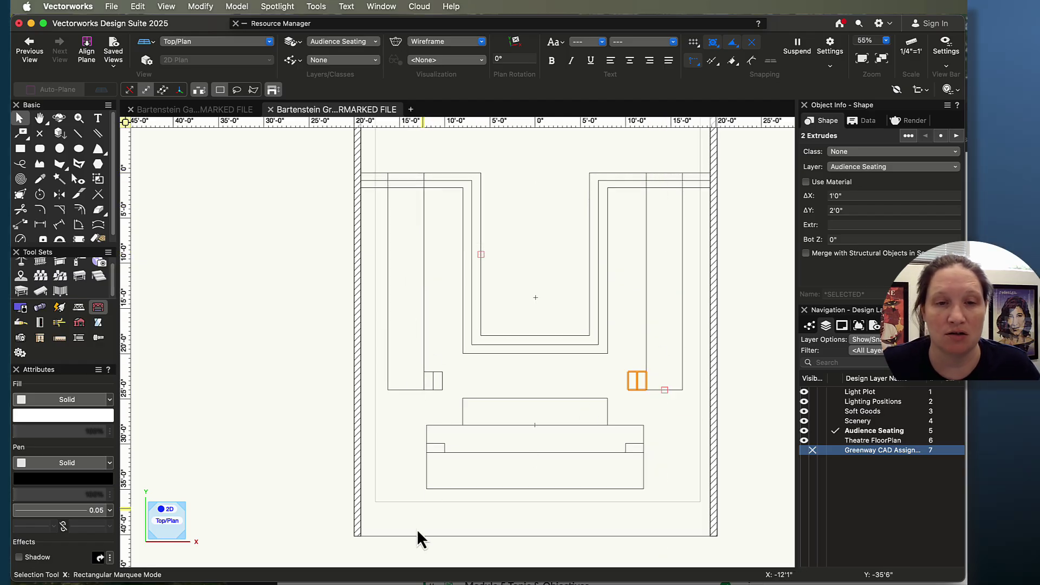
{"action": "left_click", "coordinate": [487, 489]}
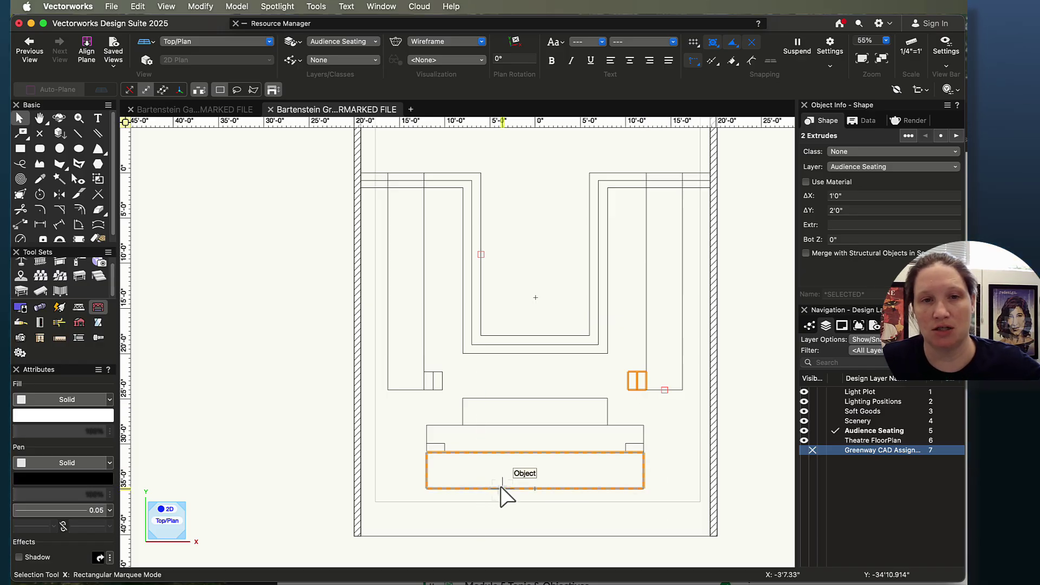
{"action": "left_click", "coordinate": [392, 174]}
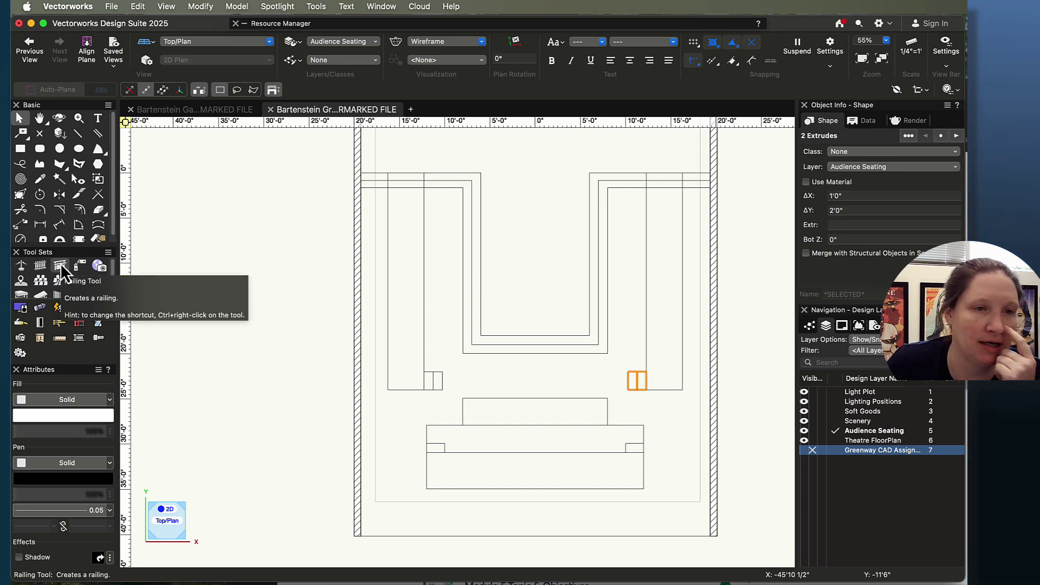
{"action": "left_click", "coordinate": [60, 263]}
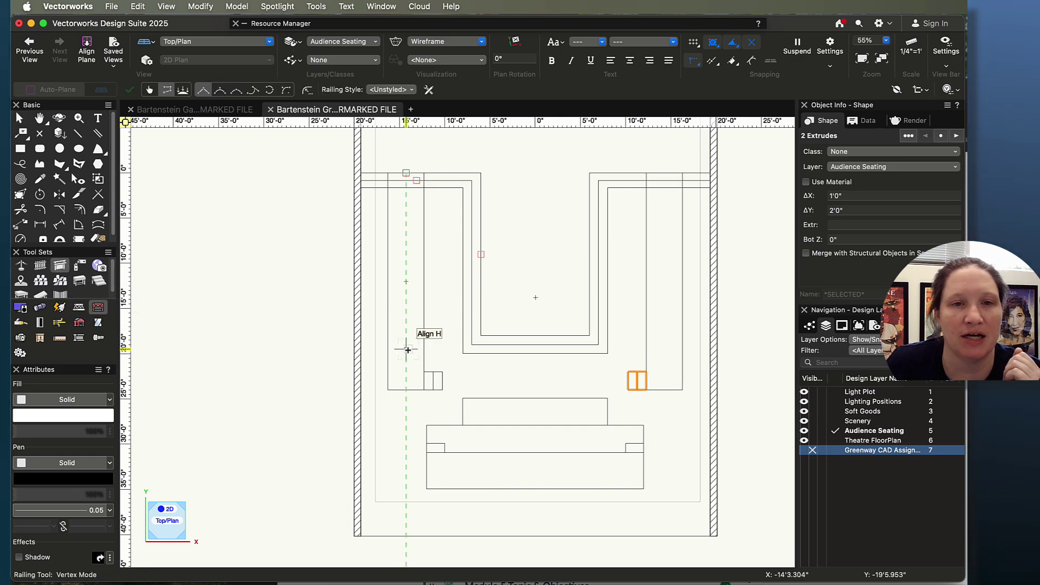
{"action": "left_click", "coordinate": [387, 390]}
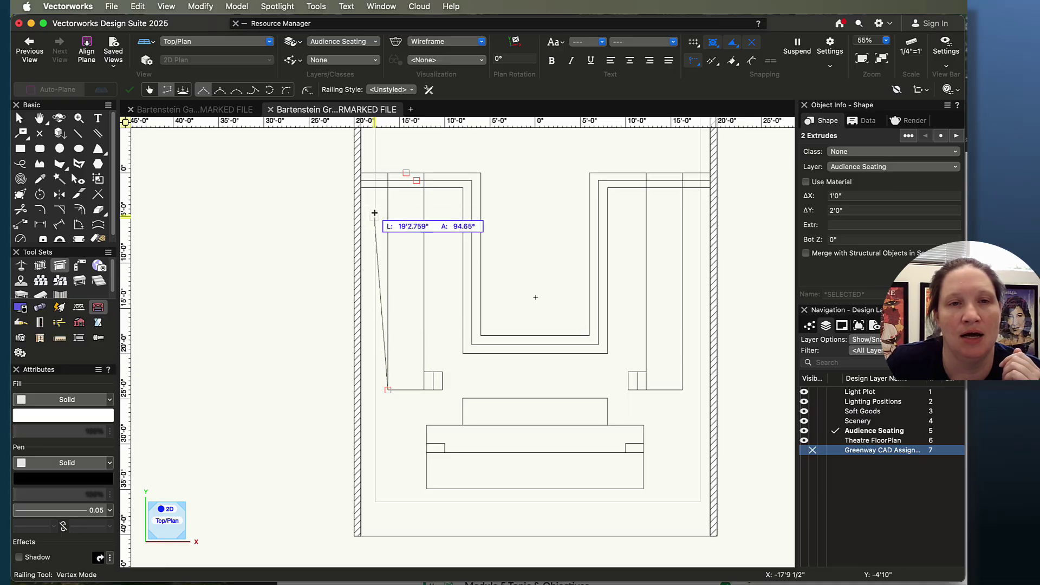
{"action": "scroll", "coordinate": [381, 192], "scroll_direction": "up", "scroll_amount": 3}
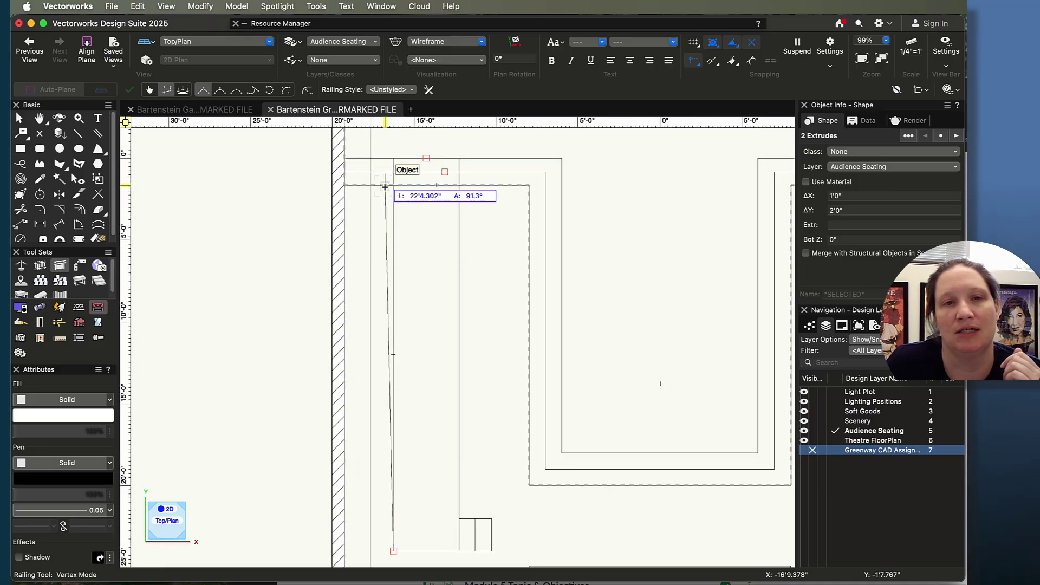
{"action": "scroll", "coordinate": [393, 186], "scroll_direction": "up", "scroll_amount": 5}
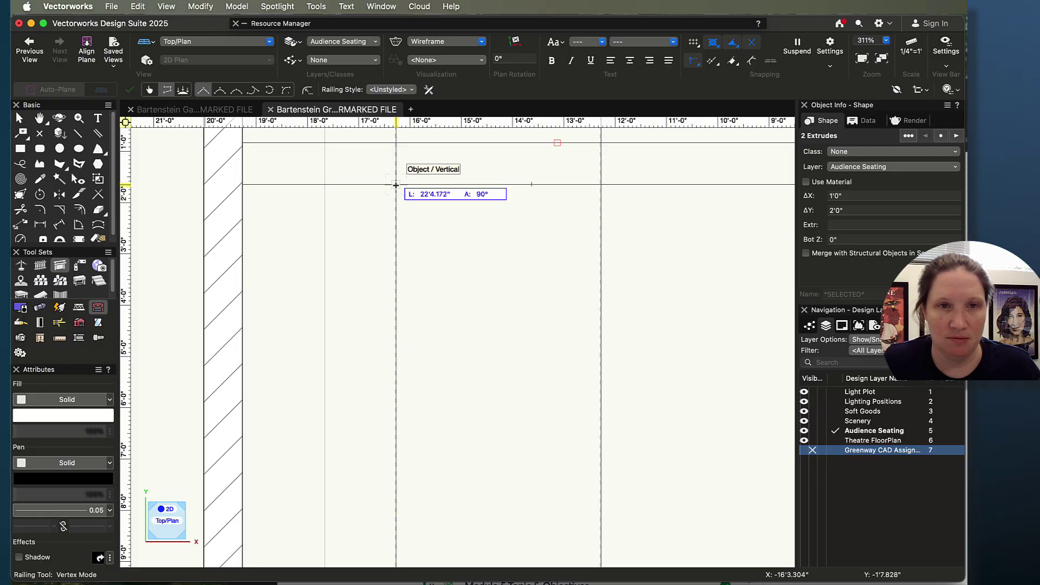
{"action": "double_click", "coordinate": [395, 185]}
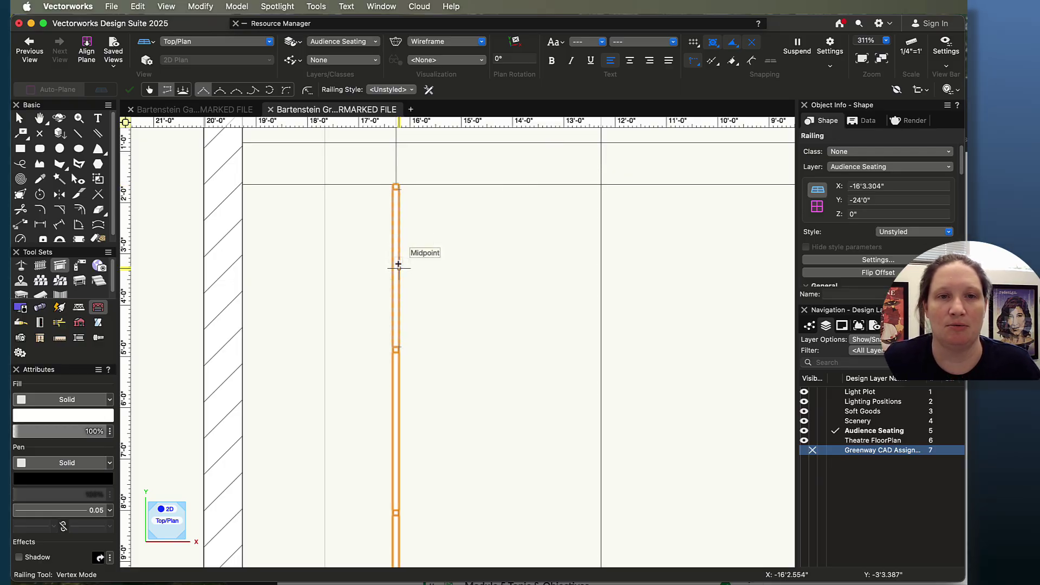
Check the railing in a shaded 3D view and set its Z height to 1'6".
{"action": "scroll", "coordinate": [397, 267], "scroll_direction": "down", "scroll_amount": 9}
{"action": "key", "text": "shift+c"}
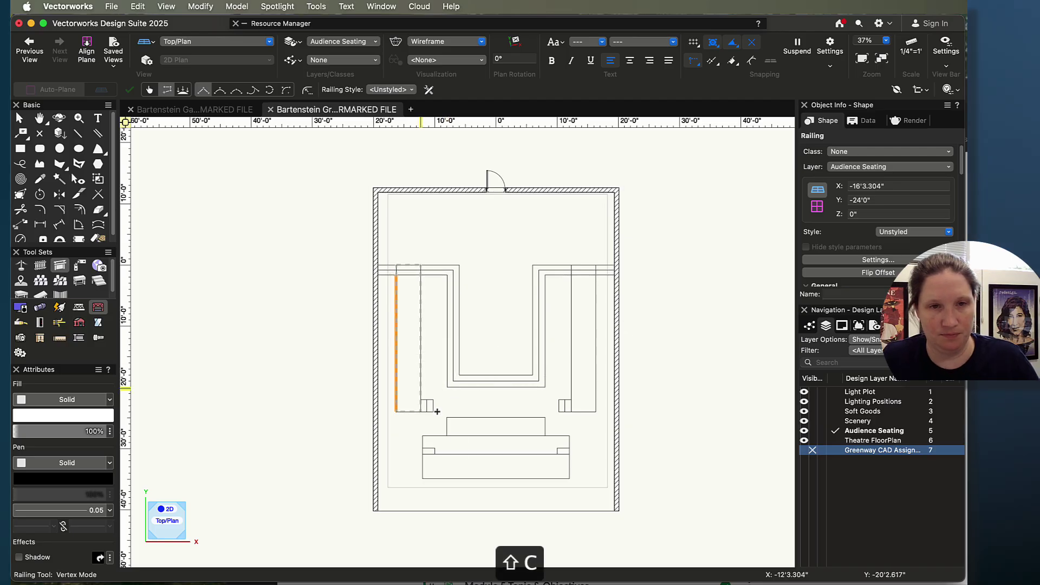
{"action": "key", "text": "Return"}
{"action": "mouse_move", "coordinate": [506, 394]}
{"action": "left_mouse_down"}
{"action": "mouse_move", "coordinate": [503, 404]}
{"action": "mouse_move", "coordinate": [397, 297]}
{"action": "mouse_move", "coordinate": [407, 271]}
{"action": "mouse_move", "coordinate": [461, 241]}
{"action": "mouse_move", "coordinate": [557, 227]}
{"action": "mouse_move", "coordinate": [496, 247]}
{"action": "mouse_move", "coordinate": [413, 349]}
{"action": "left_mouse_up"}
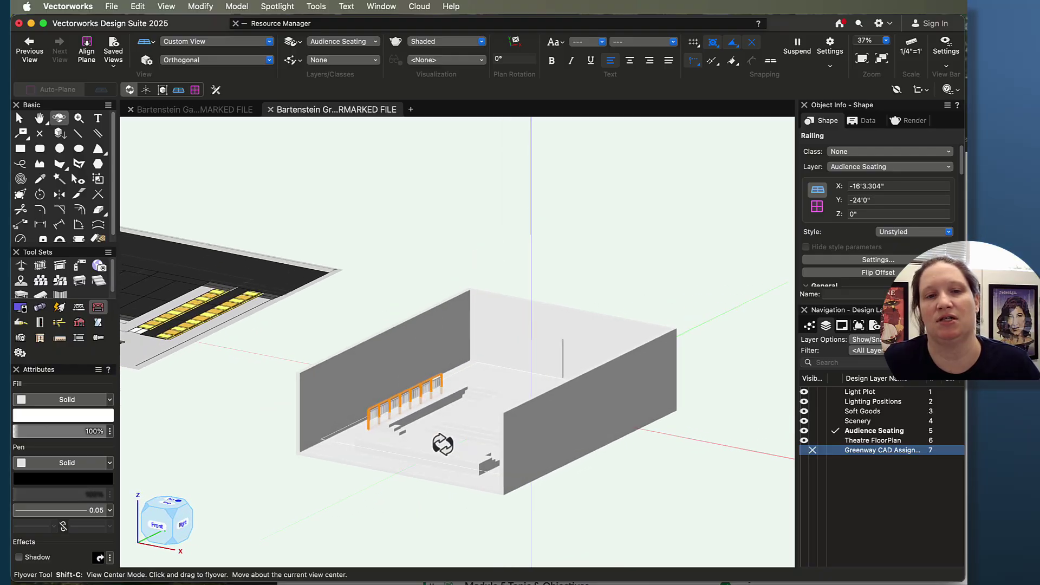
{"action": "left_click", "coordinate": [873, 213]}
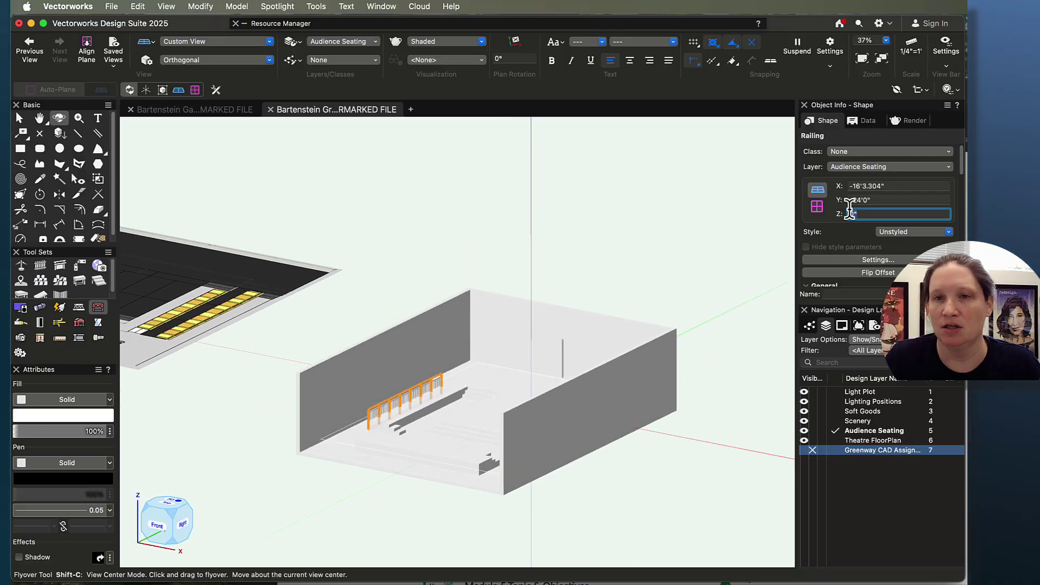
{"action": "type", "text": "18\""}
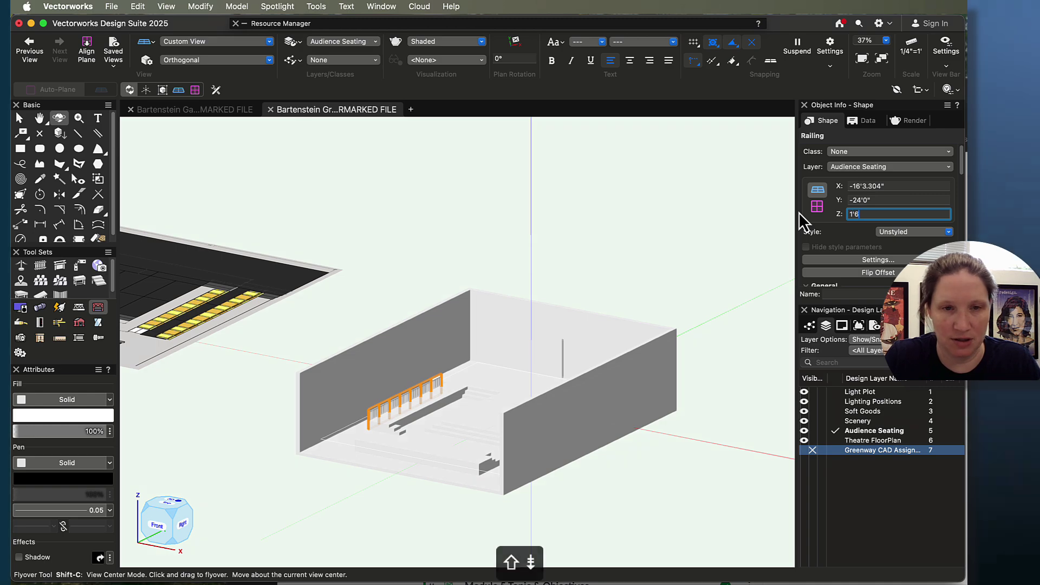
{"action": "key", "text": "Return"}
{"action": "scroll", "coordinate": [395, 413], "scroll_direction": "up", "scroll_amount": 6}
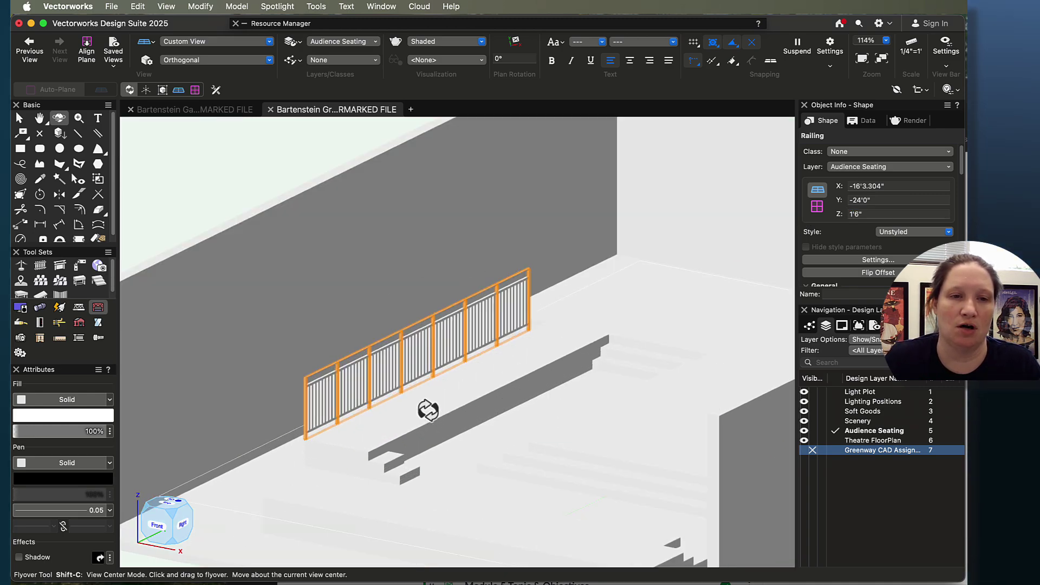
{"action": "left_click_drag", "start_coordinate": [427, 411], "coordinate": [469, 450]}
Return to Top/Plan and mirror a duplicate of the railing across the centerline onto the right side platform, then deselect it.
{"action": "key", "text": "super+5"}
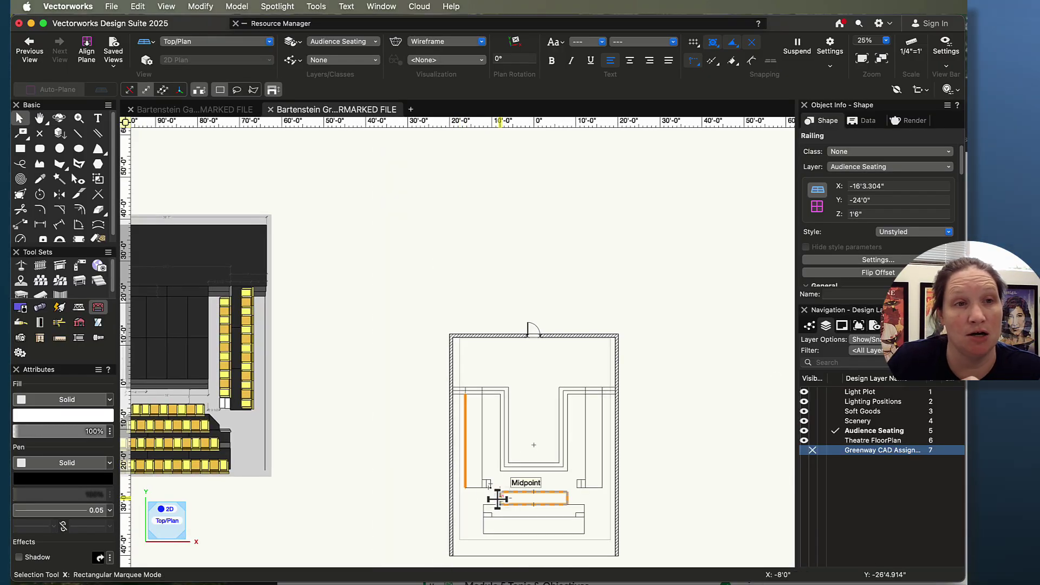
{"action": "left_click", "coordinate": [59, 195]}
{"action": "scroll", "coordinate": [477, 460], "scroll_direction": "up", "scroll_amount": 5}
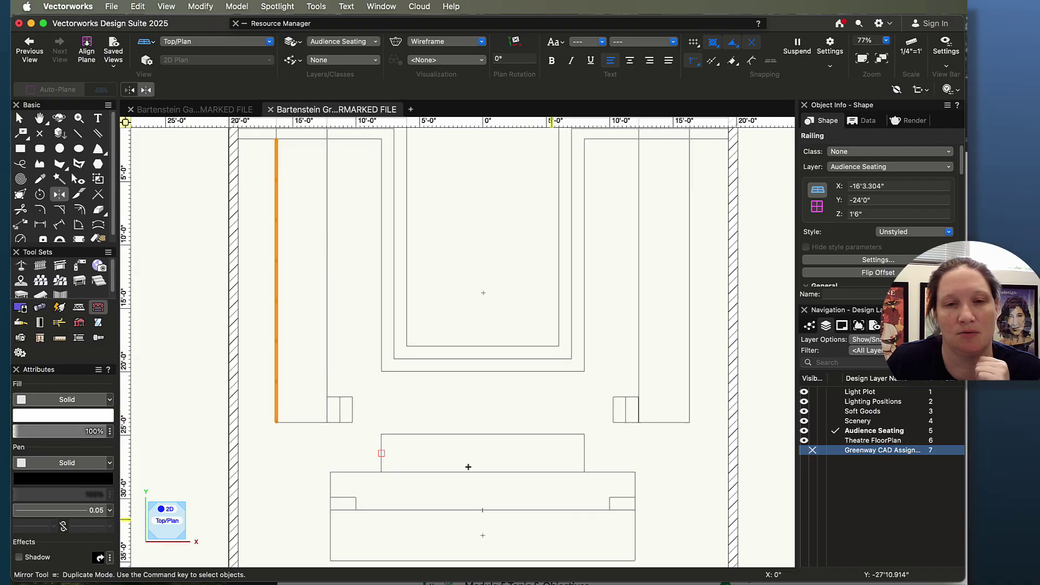
{"action": "left_click", "coordinate": [482, 472]}
{"action": "left_click", "coordinate": [482, 413]}
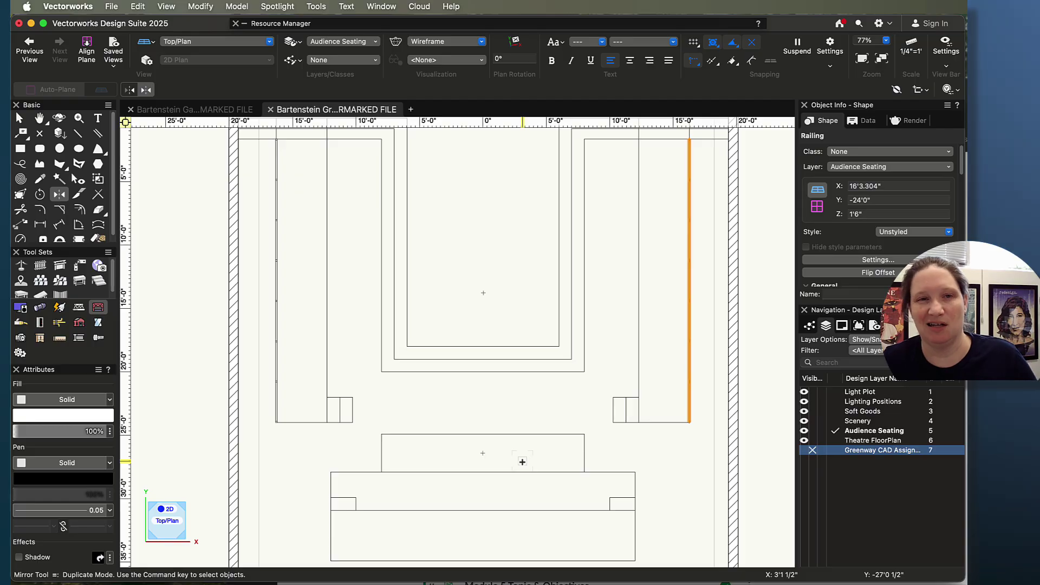
{"action": "scroll", "coordinate": [442, 398], "scroll_direction": "down", "scroll_amount": 3}
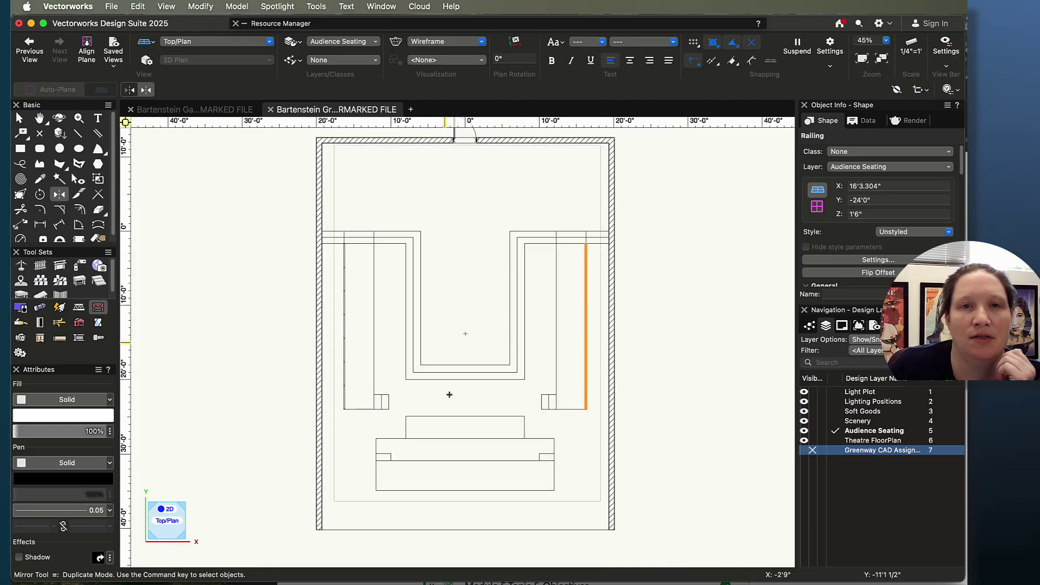
{"action": "key", "text": "x"}
{"action": "key", "text": "x"}
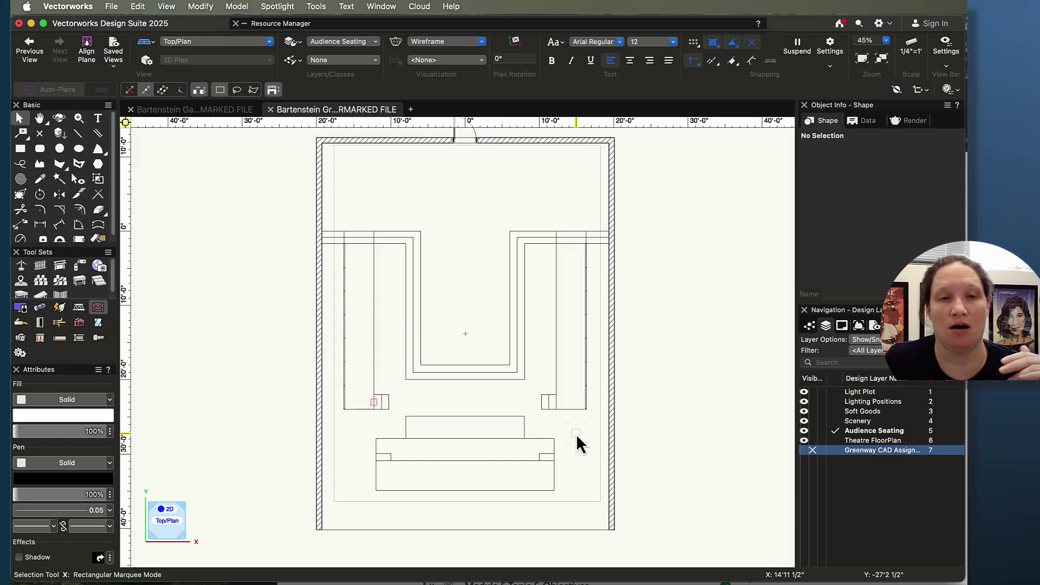
Draw a rectangular seating section about 7'3" by 22'4" from the left side platform's outer rear corner to the stage edge, extending past the access steps.
{"action": "left_click", "coordinate": [41, 295]}
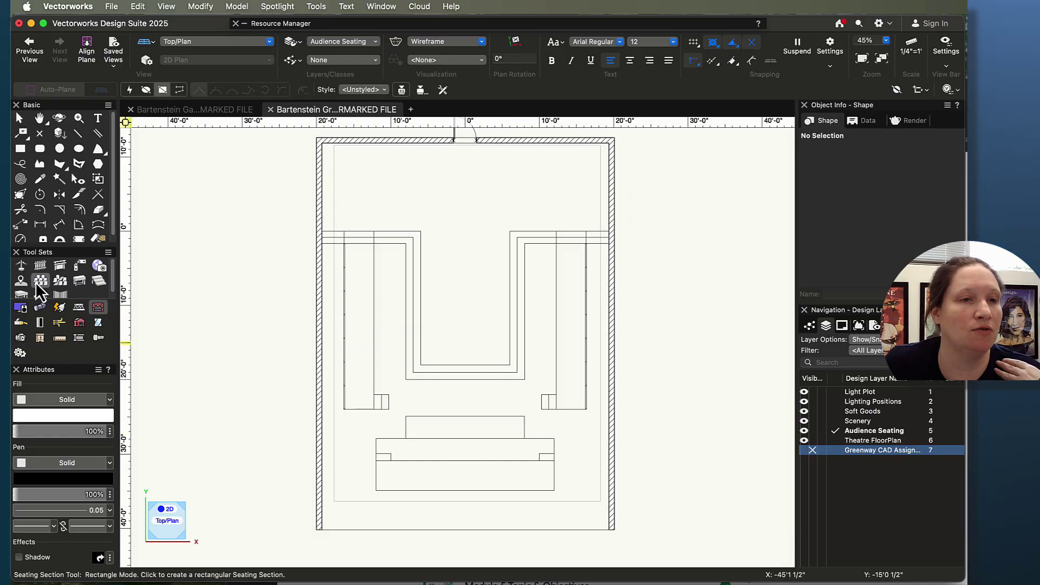
{"action": "scroll", "coordinate": [53, 284], "scroll_direction": "down", "scroll_amount": 1}
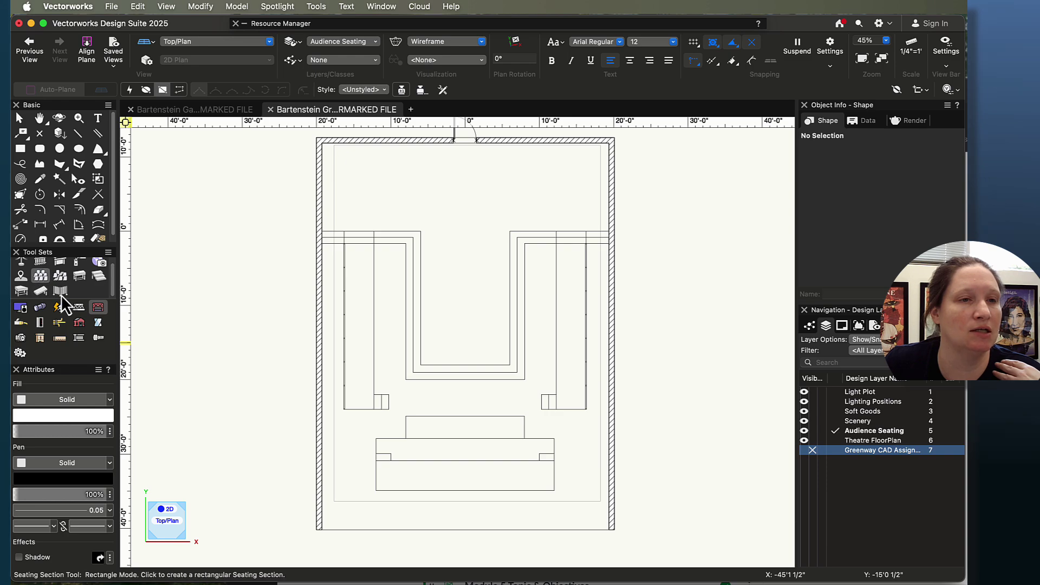
{"action": "left_click", "coordinate": [40, 276]}
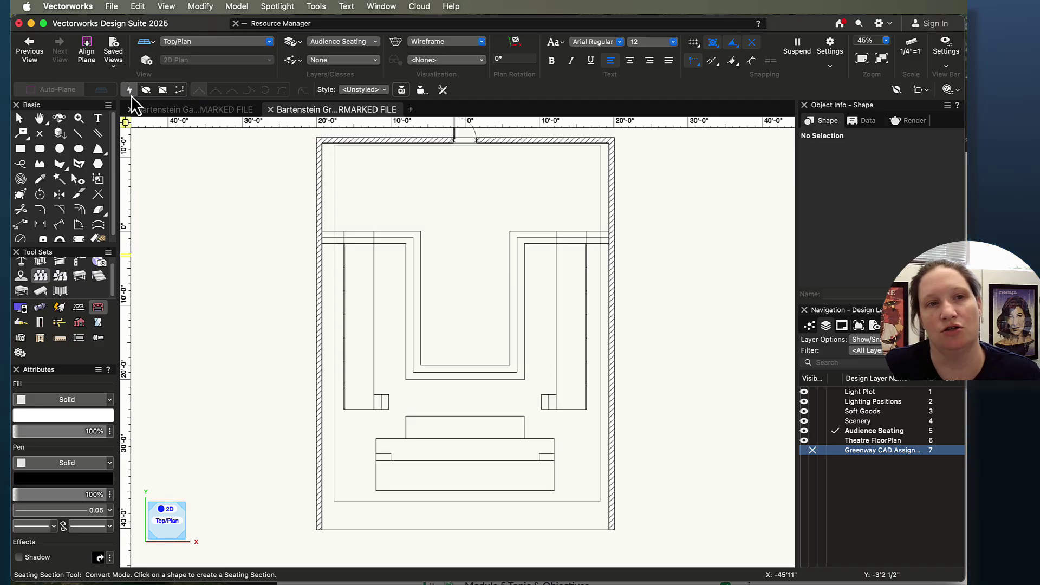
{"action": "left_click", "coordinate": [162, 90]}
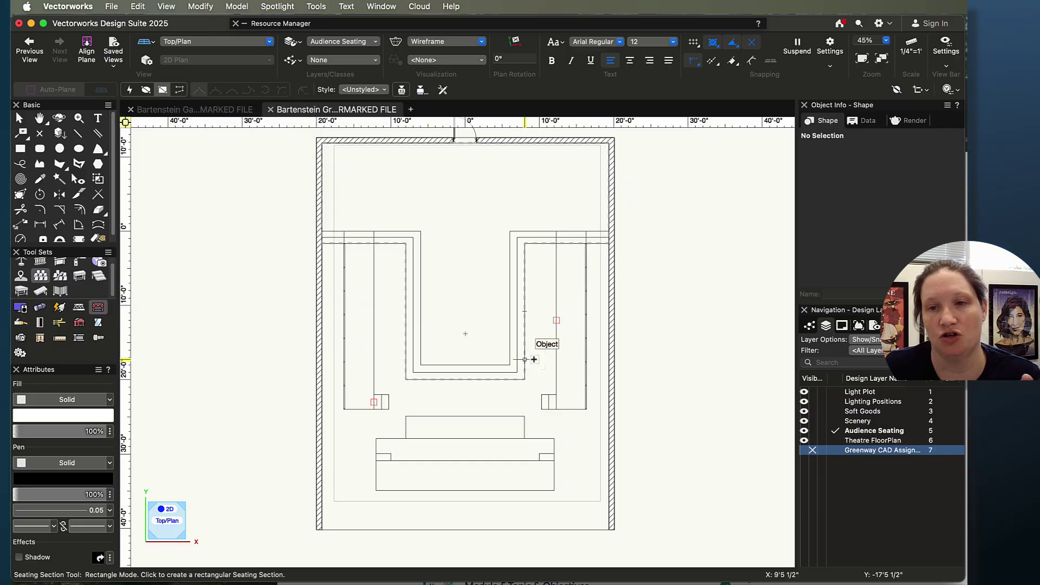
{"action": "left_click", "coordinate": [344, 410]}
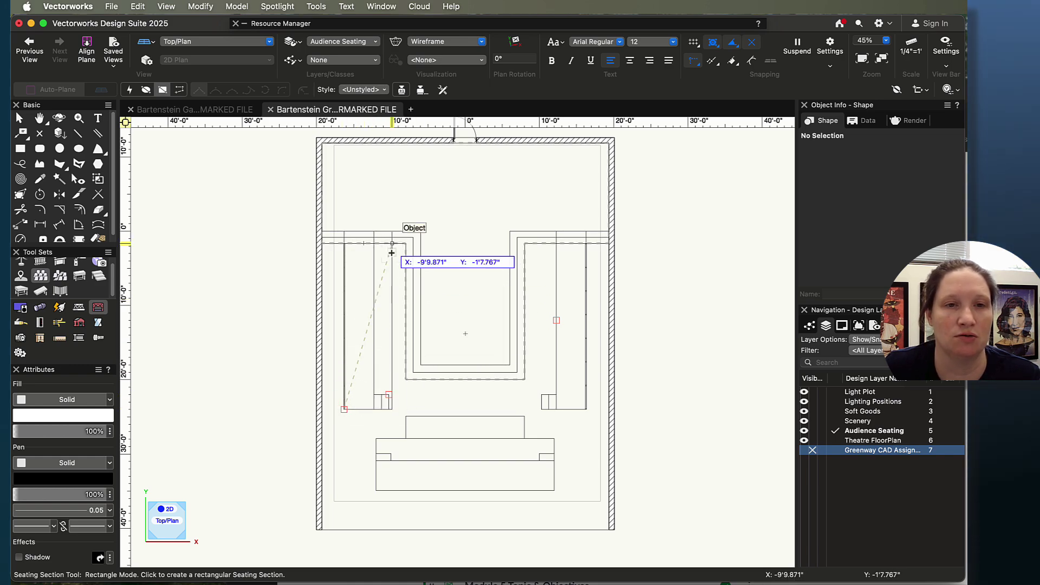
{"action": "scroll", "coordinate": [403, 245], "scroll_direction": "up", "scroll_amount": 1}
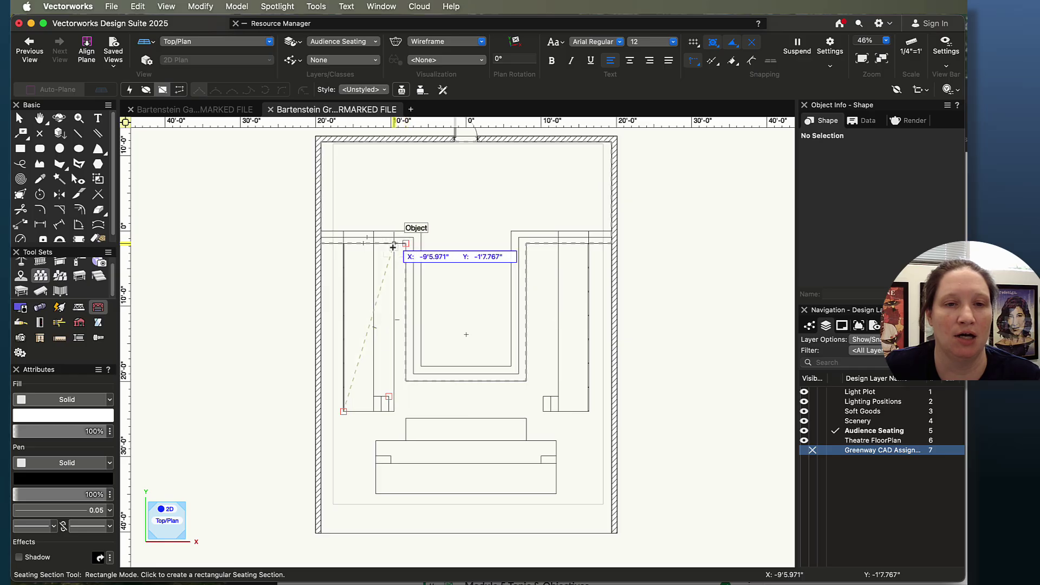
{"action": "scroll", "coordinate": [399, 247], "scroll_direction": "up", "scroll_amount": 1}
{"action": "scroll", "coordinate": [399, 246], "scroll_direction": "up", "scroll_amount": 3}
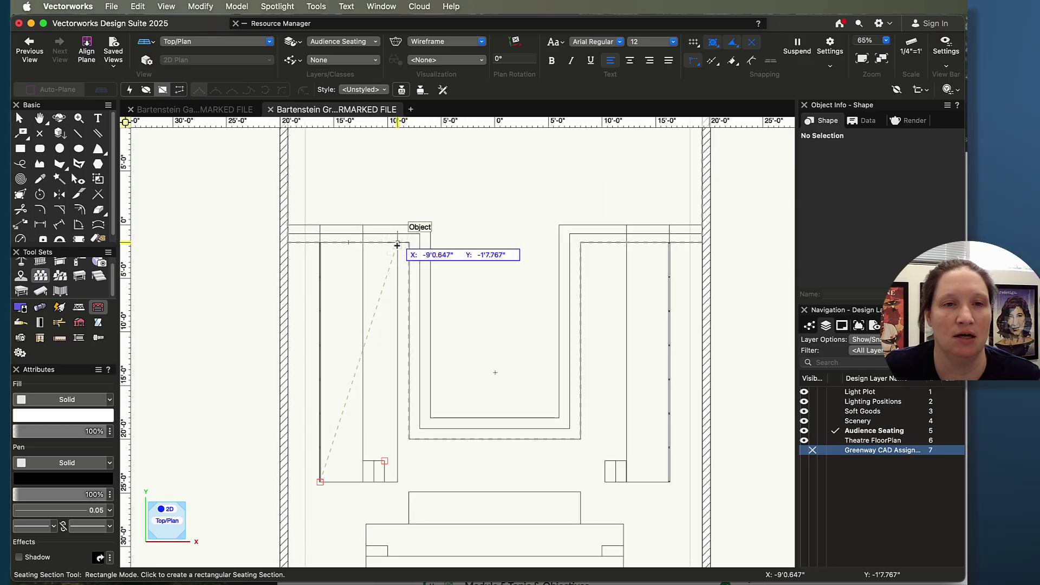
{"action": "key", "text": "Escape"}
{"action": "left_click", "coordinate": [397, 245]}
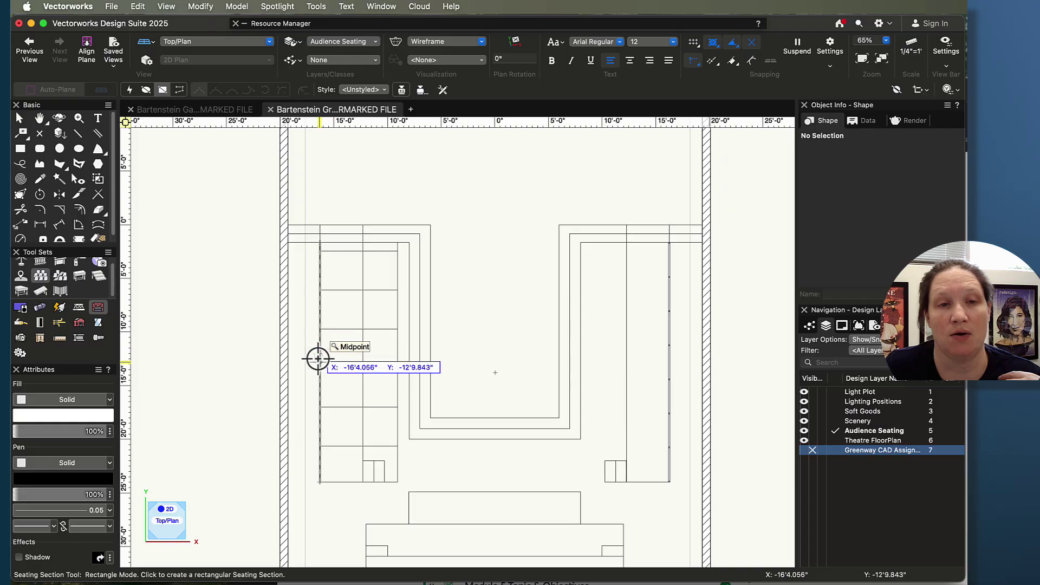
Set the seating section's facing direction with a line about 4' long at Y -12'0", running from the outer railing inward.
{"action": "scroll", "coordinate": [330, 354], "scroll_direction": "up", "scroll_amount": 5}
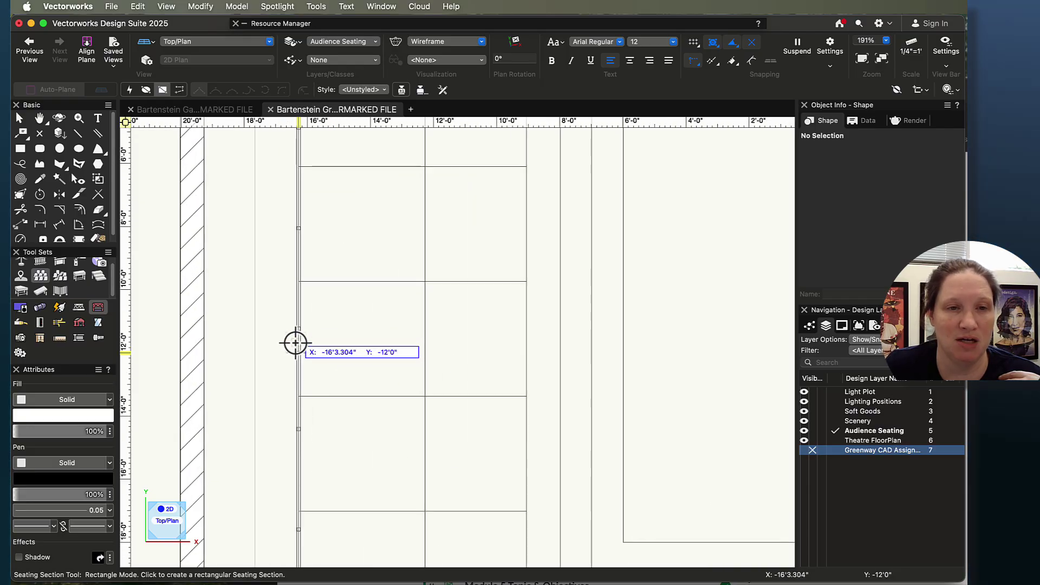
{"action": "left_click", "coordinate": [299, 353]}
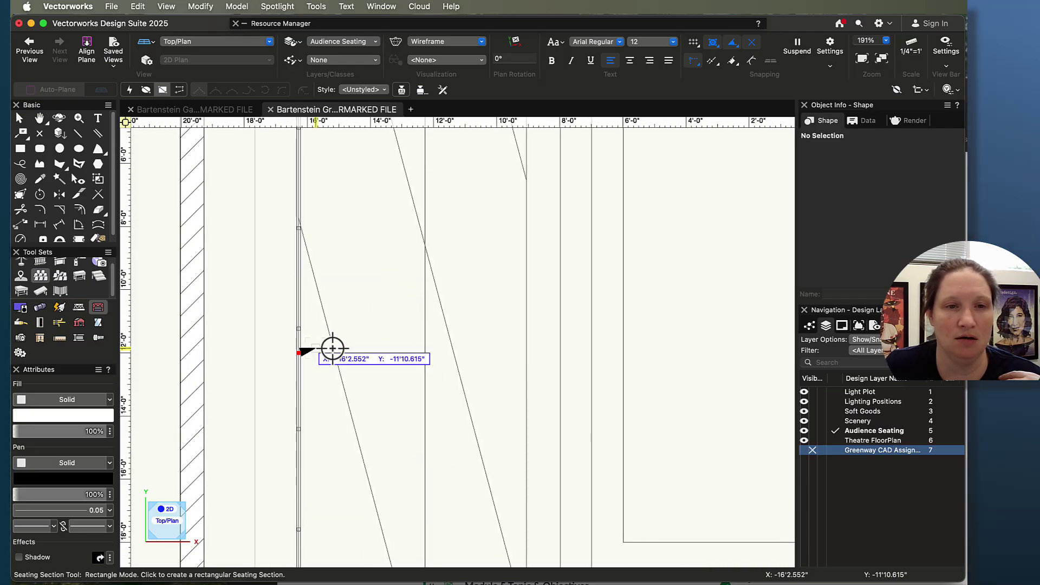
{"action": "left_click", "coordinate": [423, 353]}
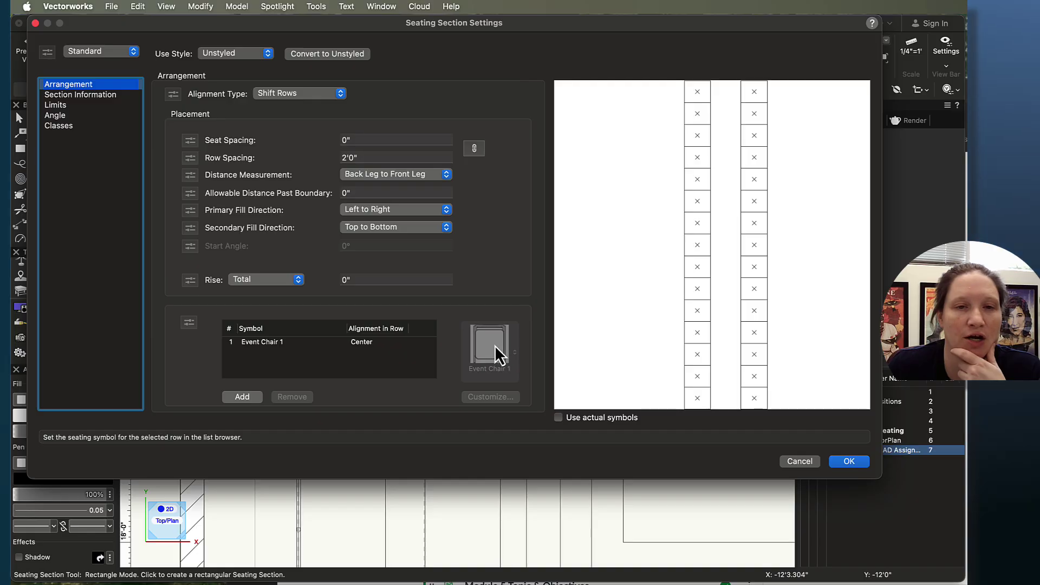
Browse the seat symbols in Seat Symbols.vwx and Seating.vwx, keeping Event Chair 1 for the section.
{"action": "left_click", "coordinate": [272, 341]}
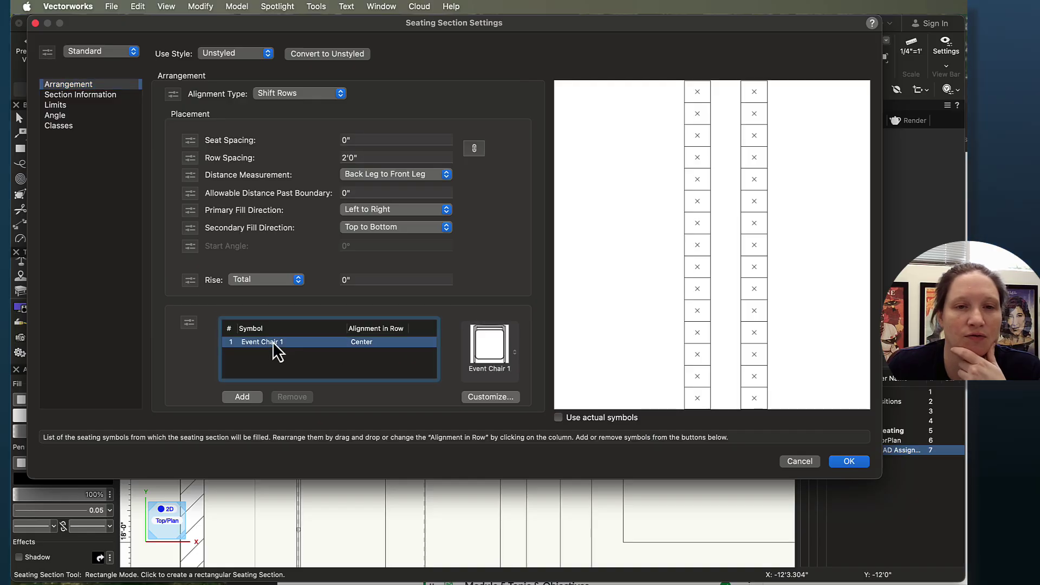
{"action": "left_click", "coordinate": [501, 349]}
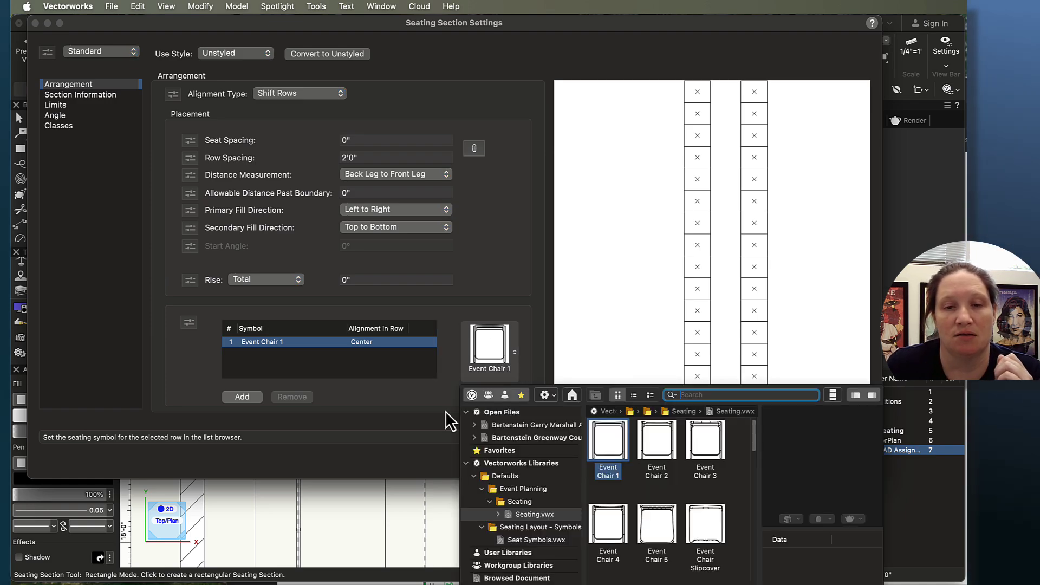
{"action": "left_click", "coordinate": [522, 538]}
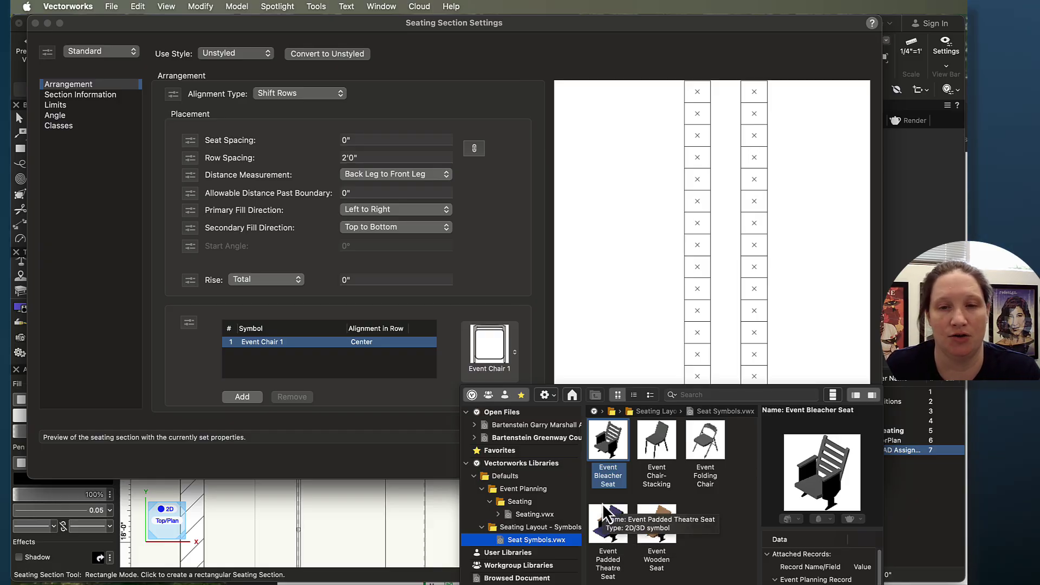
{"action": "left_click", "coordinate": [523, 512]}
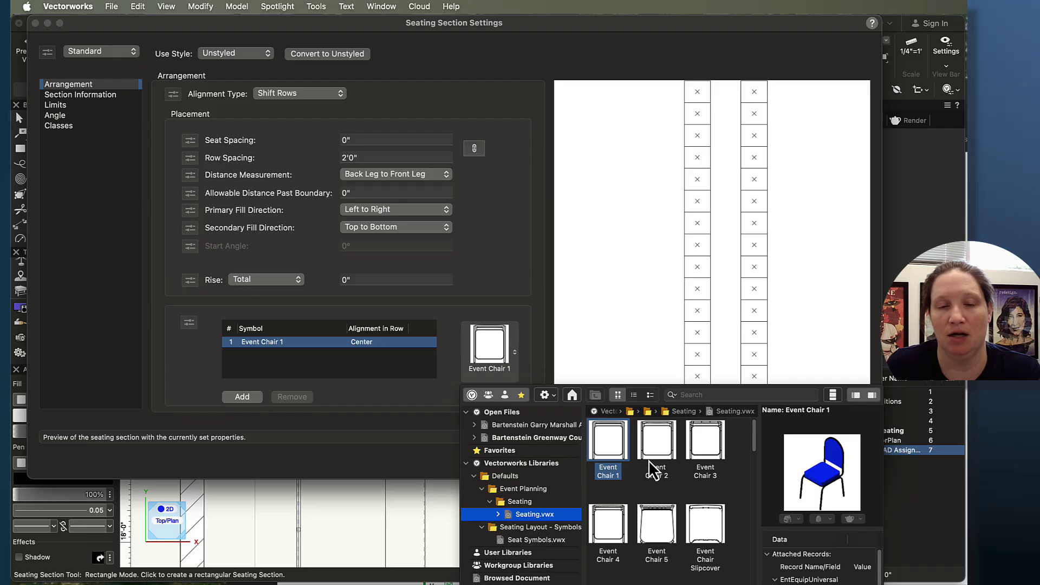
{"action": "left_click", "coordinate": [500, 268]}
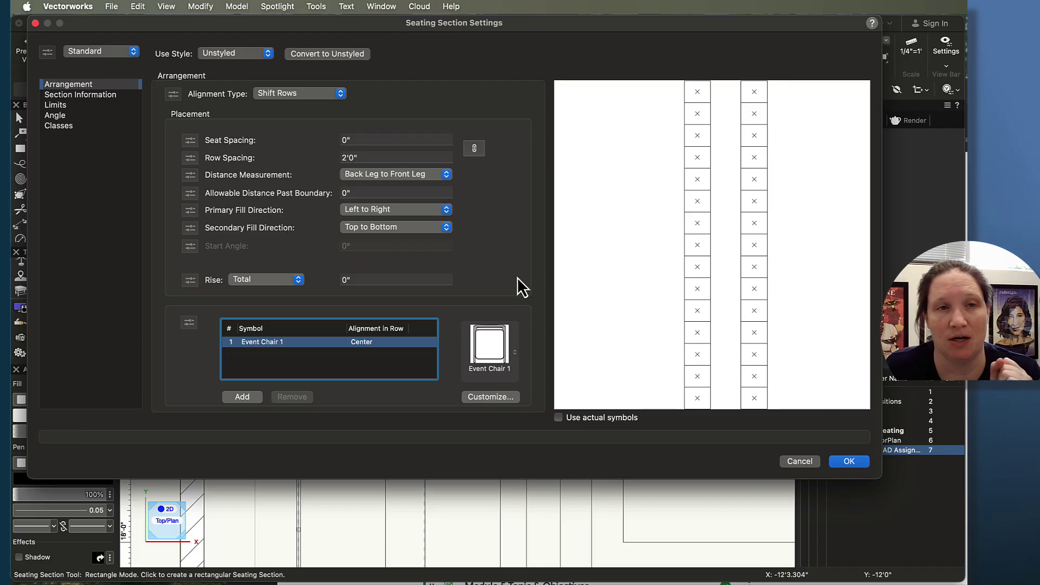
Measure the row distance Front Leg to Front Leg and set the row spacing to 4'0".
{"action": "left_click", "coordinate": [385, 171]}
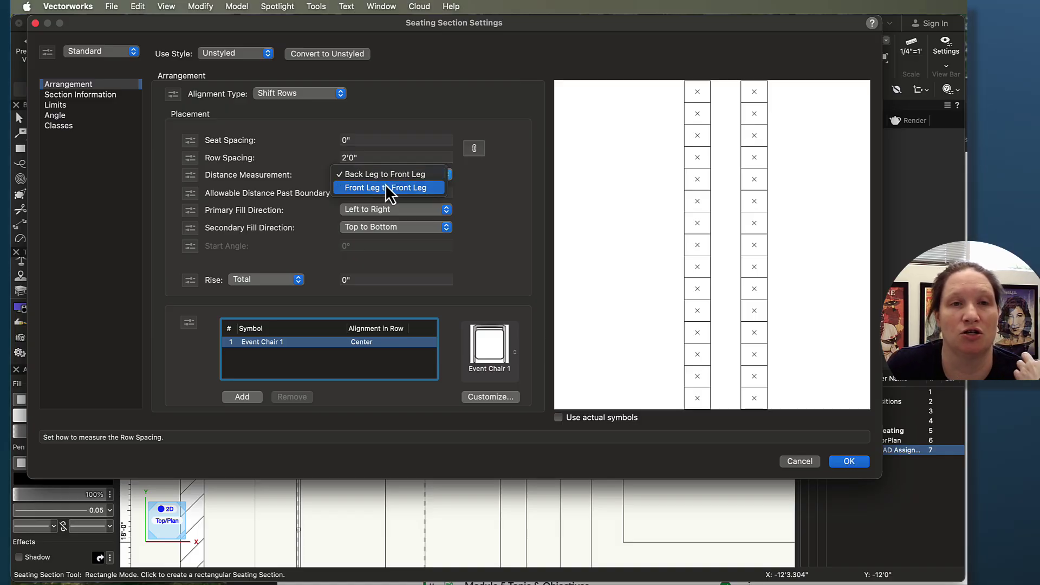
{"action": "left_click", "coordinate": [388, 193]}
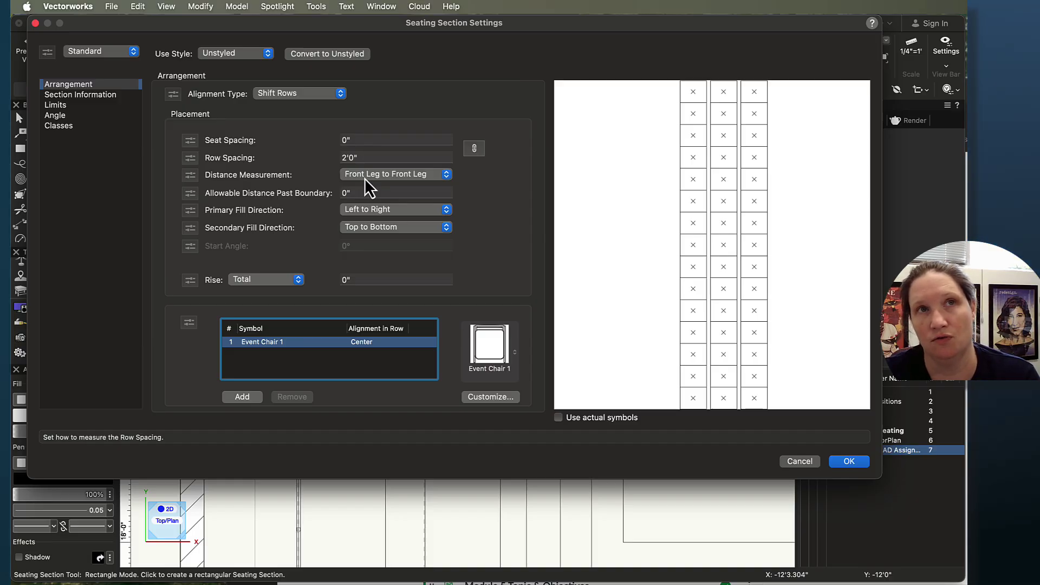
{"action": "left_click", "coordinate": [339, 157]}
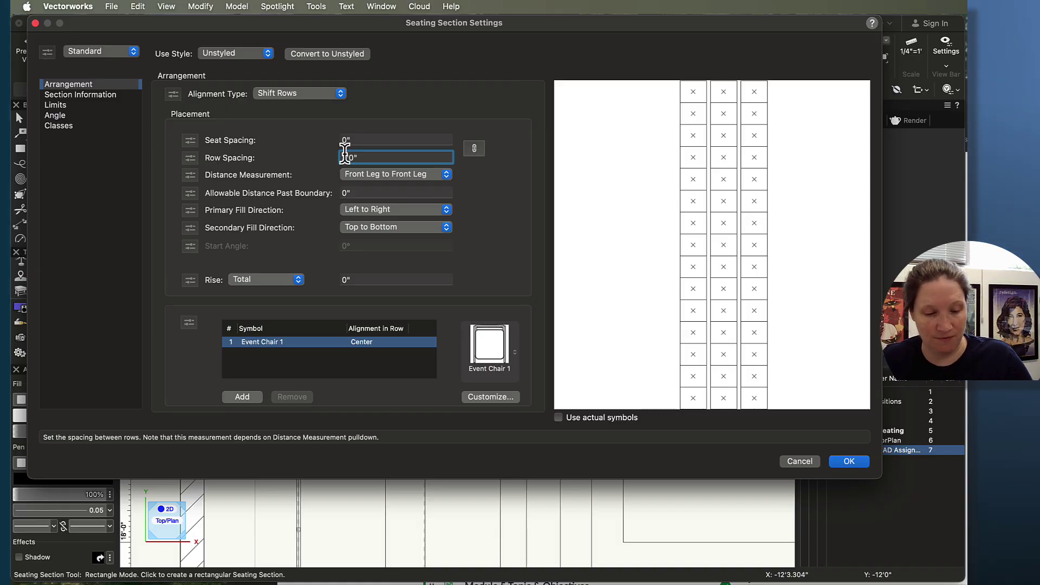
{"action": "type", "text": "4"}
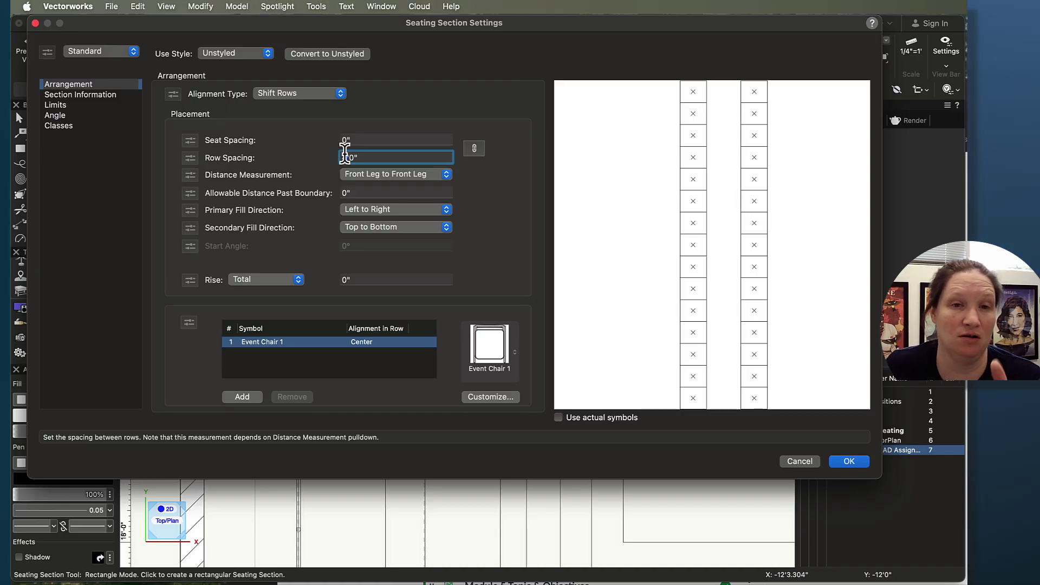
Set the rise to Per Row with a value of 1'6" and create the seating section.
{"action": "left_click", "coordinate": [374, 278]}
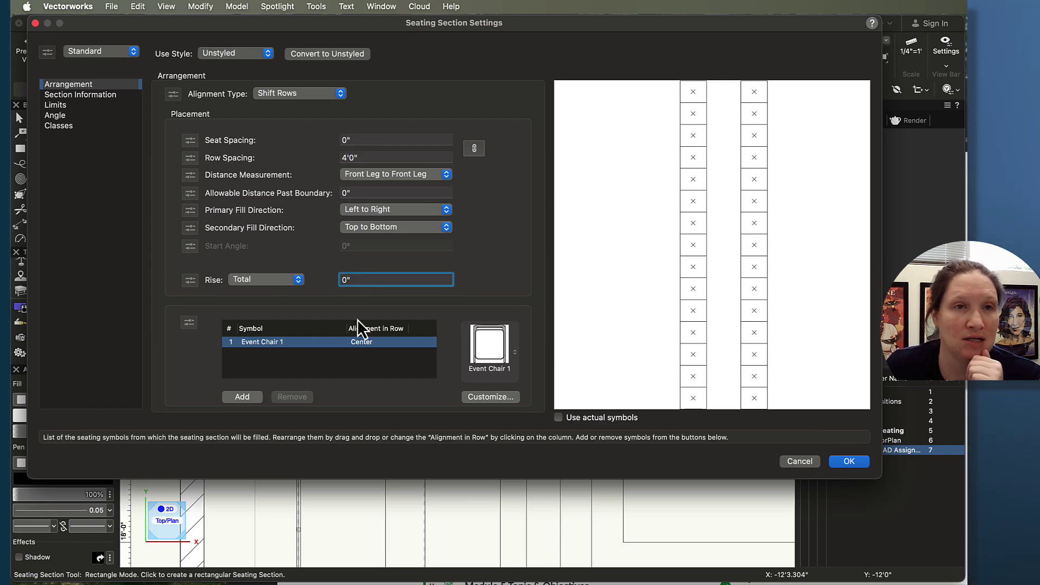
{"action": "left_click", "coordinate": [241, 278]}
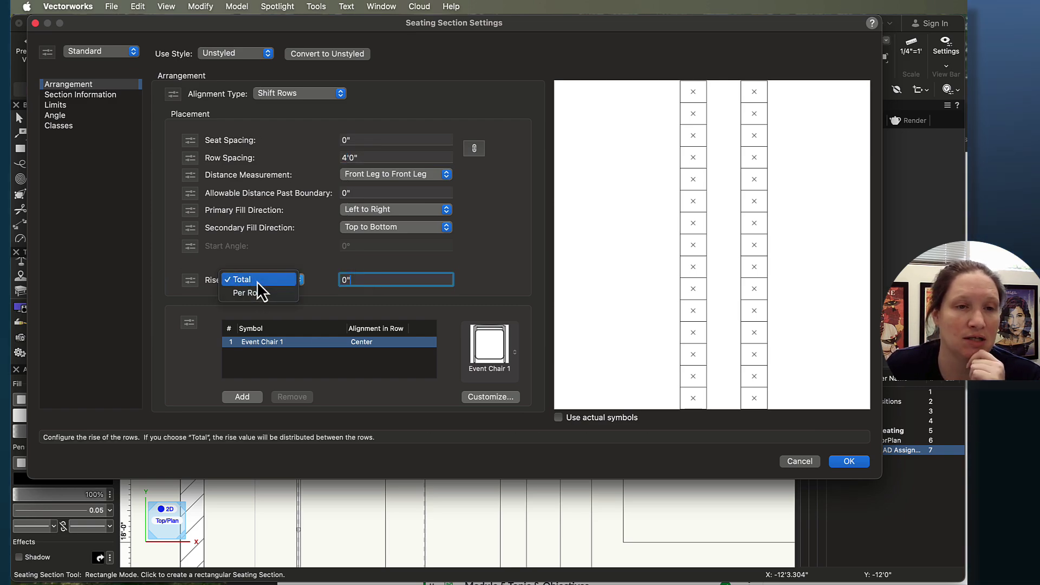
{"action": "left_click", "coordinate": [260, 293]}
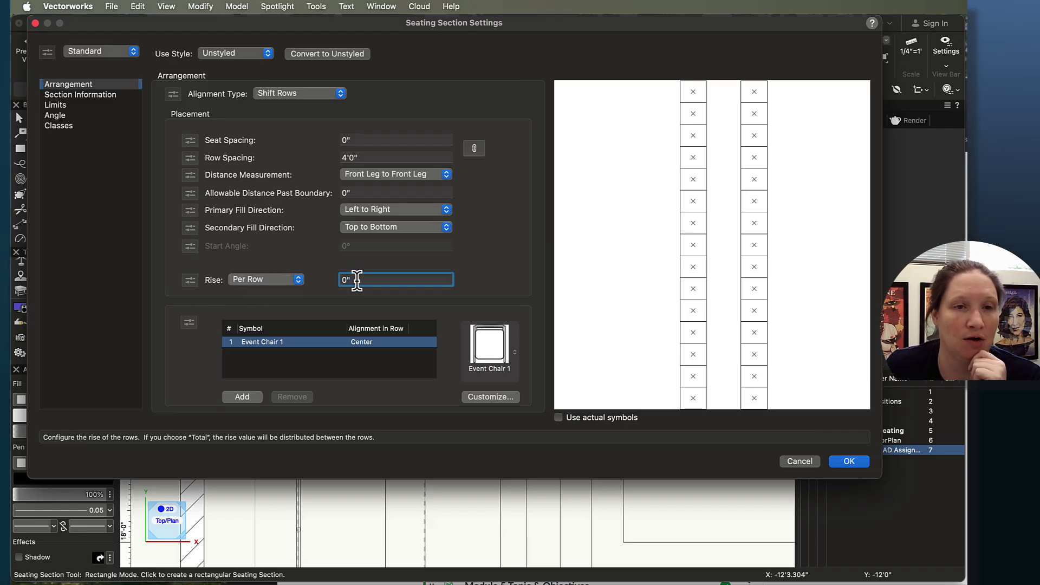
{"action": "left_click_drag", "start_coordinate": [356, 281], "coordinate": [345, 281]}
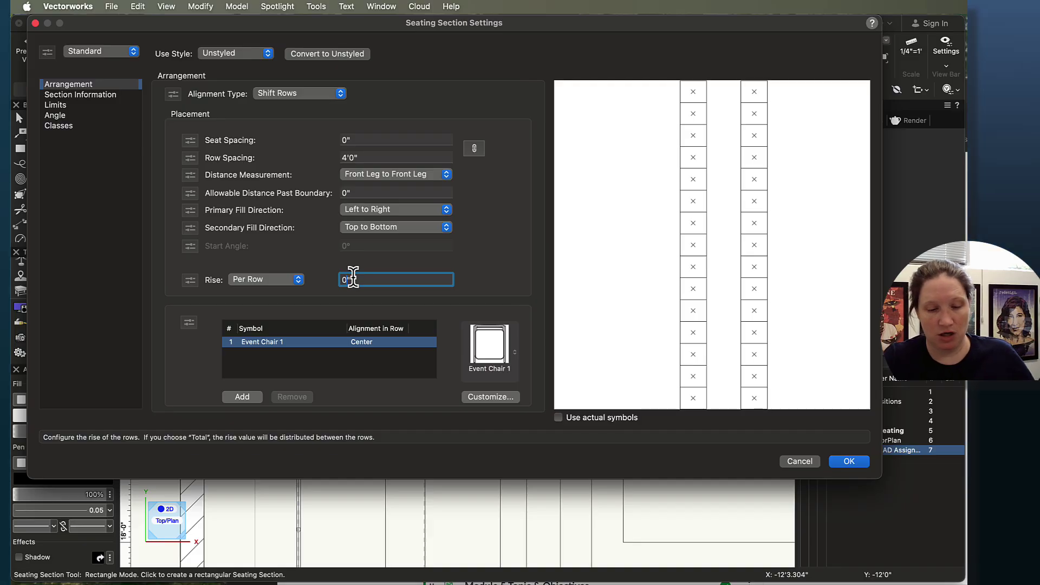
{"action": "type", "text": "1'6"}
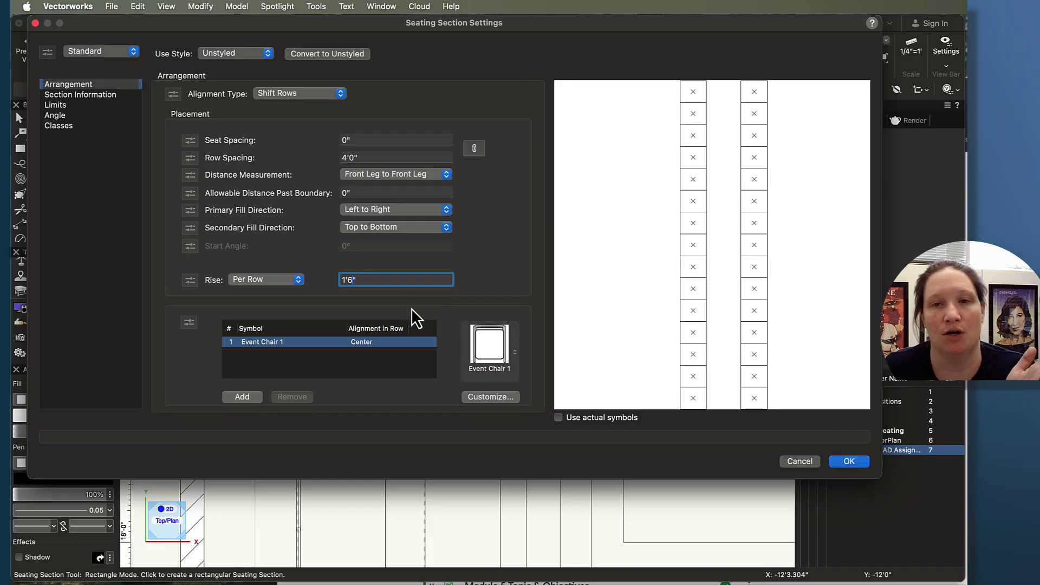
{"action": "left_click", "coordinate": [849, 462]}
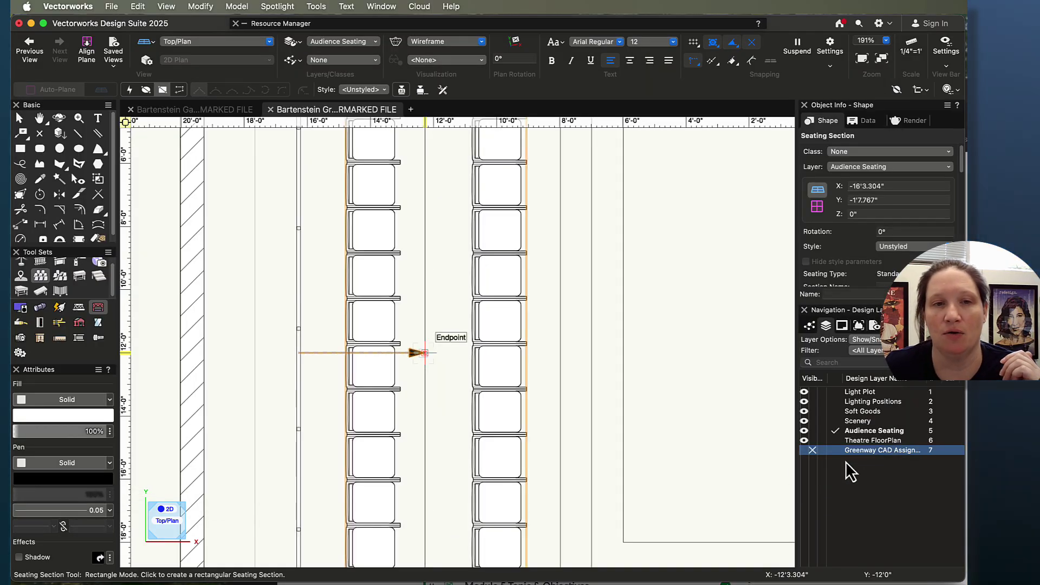
Move the new seating section outward about 1'6" so the rear row's chair backs meet the left side platform's railing.
{"action": "scroll", "coordinate": [502, 512], "scroll_direction": "down", "scroll_amount": 3}
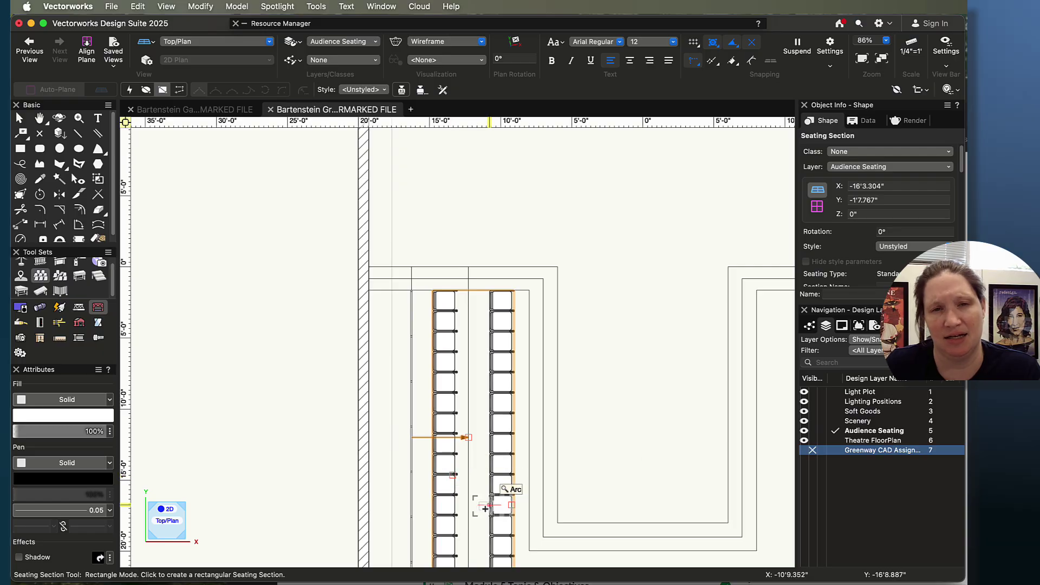
{"action": "middle_click_drag", "start_coordinate": [467, 460], "coordinate": [487, 388]}
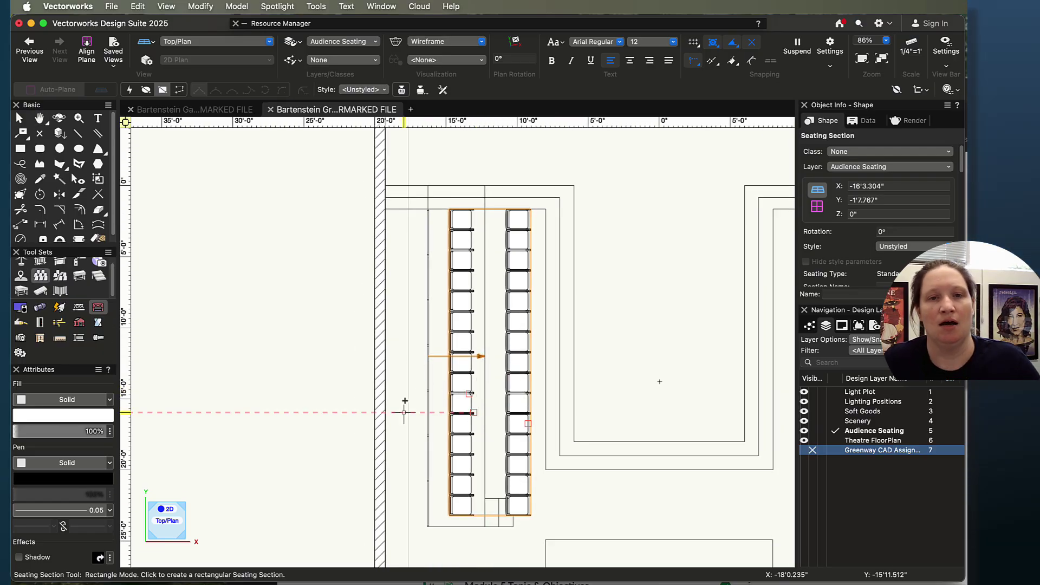
{"action": "scroll", "coordinate": [410, 347], "scroll_direction": "up", "scroll_amount": 2}
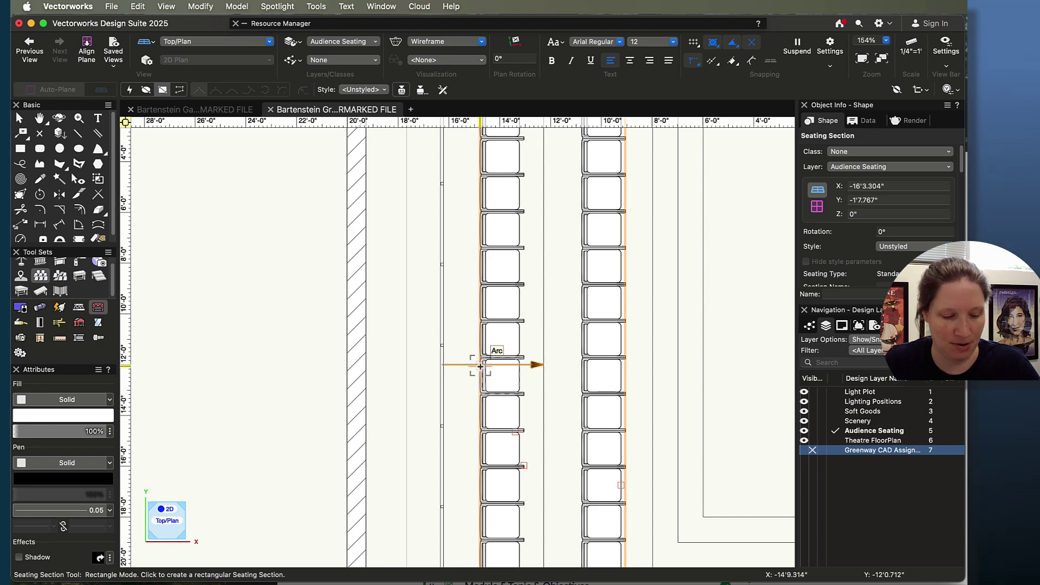
{"action": "left_click", "coordinate": [19, 117]}
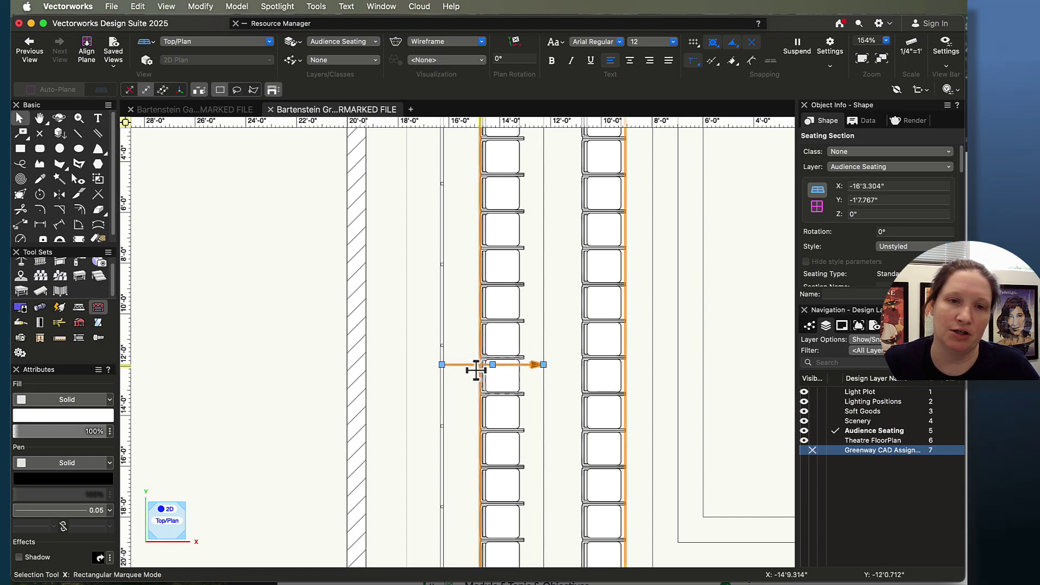
{"action": "left_click_drag", "start_coordinate": [477, 366], "coordinate": [441, 365]}
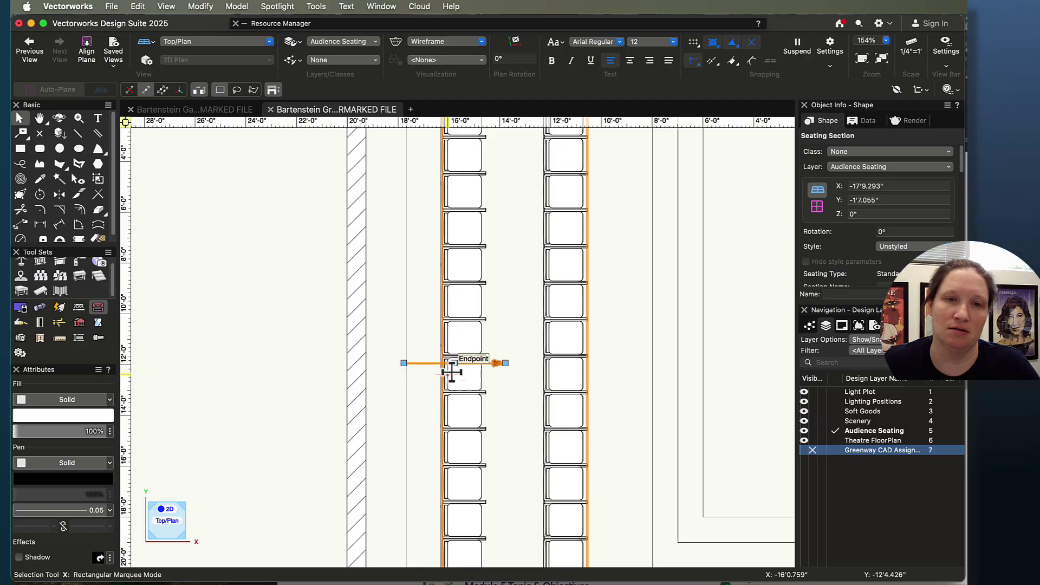
Nudge the seating section slightly inward until the rear row's chair backs clear the railing, ending at X -17'7.426".
{"action": "key", "text": "shift+Right"}
{"action": "key", "text": "shift+Right"}
{"action": "key", "text": "shift+Right"}
{"action": "key", "text": "shift+Right"}
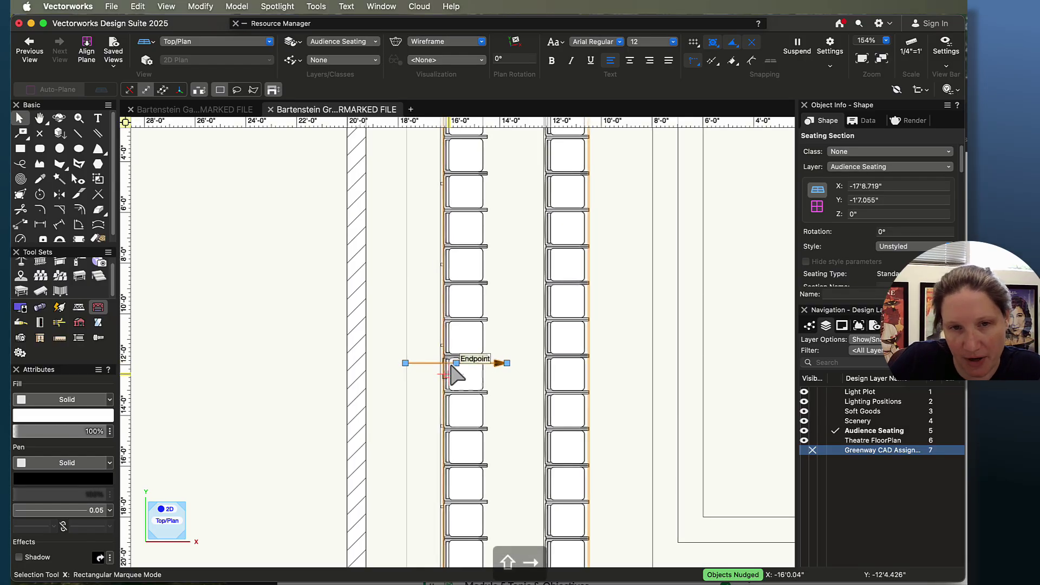
{"action": "key", "text": "shift+Right"}
{"action": "key", "text": "shift+Right"}
{"action": "key", "text": "shift+Right"}
{"action": "key", "text": "shift+Right"}
{"action": "key", "text": "shift+Right"}
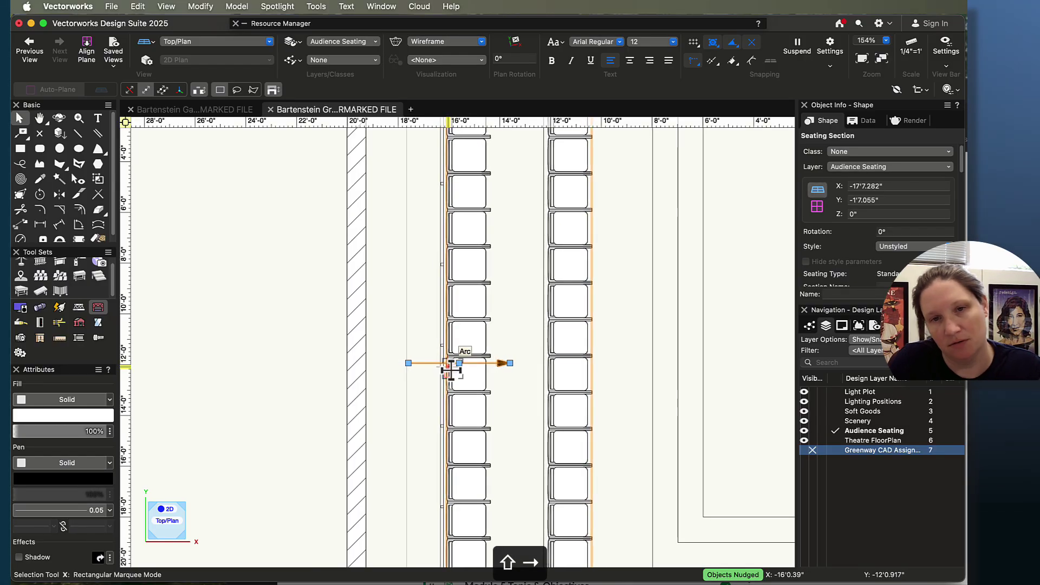
{"action": "key", "text": "shift+Left"}
Inspect both chair rows on the left side platform in a shaded 3D view, from the side and the front.
{"action": "scroll", "coordinate": [455, 372], "scroll_direction": "left", "scroll_amount": 10}
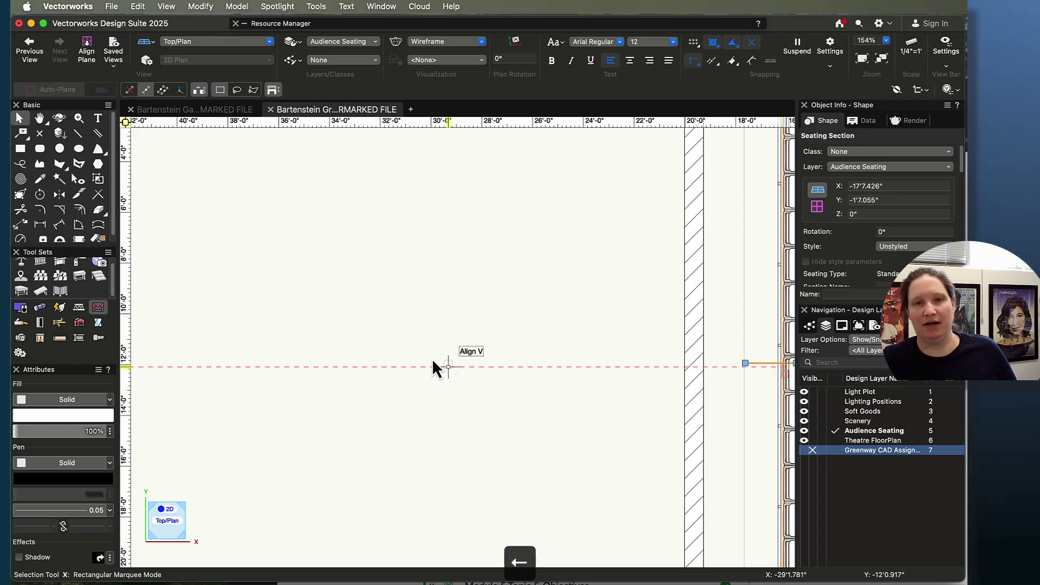
{"action": "scroll", "coordinate": [642, 384], "scroll_direction": "right", "scroll_amount": 10}
{"action": "scroll", "coordinate": [503, 373], "scroll_direction": "down", "scroll_amount": 5}
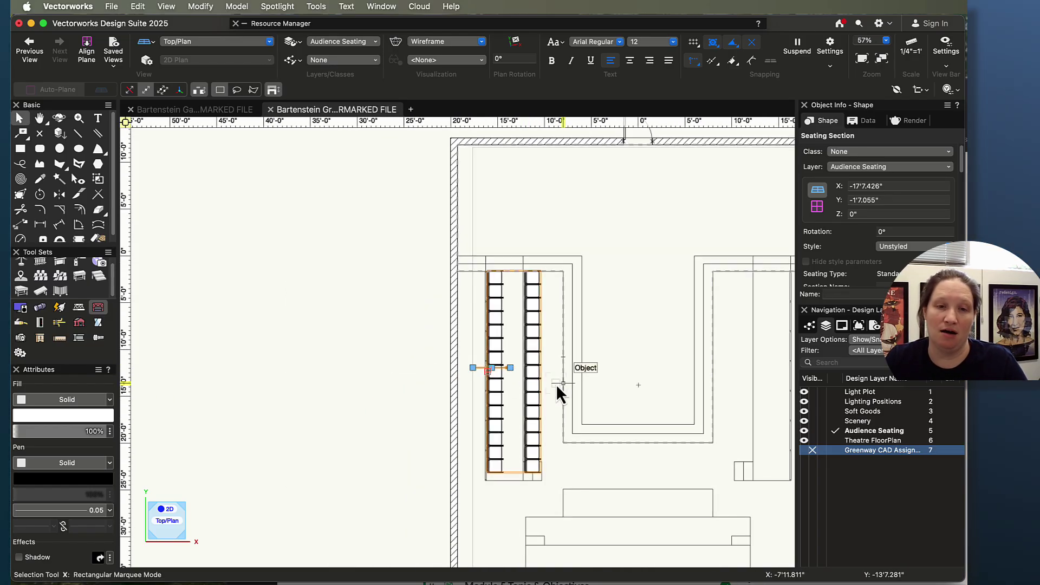
{"action": "key", "text": "shift+c"}
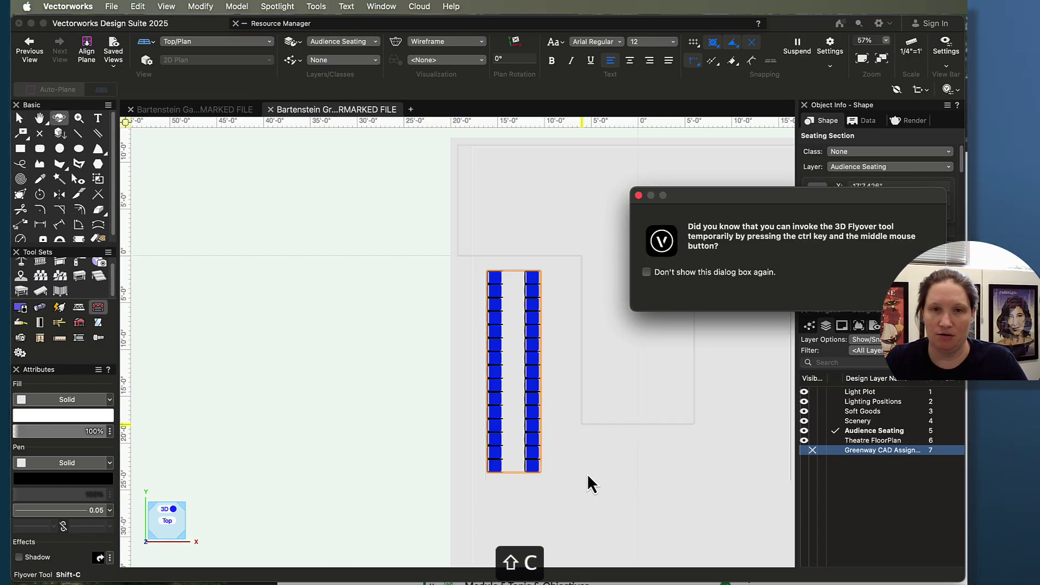
{"action": "mouse_move", "coordinate": [657, 395]}
{"action": "left_mouse_down"}
{"action": "mouse_move", "coordinate": [517, 333]}
{"action": "mouse_move", "coordinate": [538, 276]}
{"action": "mouse_move", "coordinate": [392, 292]}
{"action": "mouse_move", "coordinate": [411, 290]}
{"action": "left_mouse_up"}
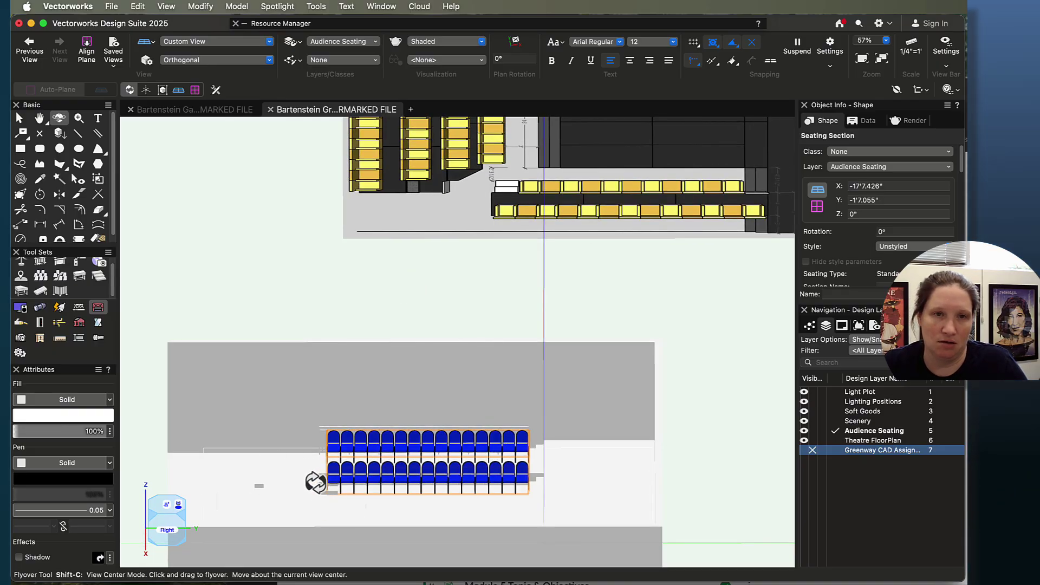
{"action": "scroll", "coordinate": [316, 482], "scroll_direction": "up", "scroll_amount": 3}
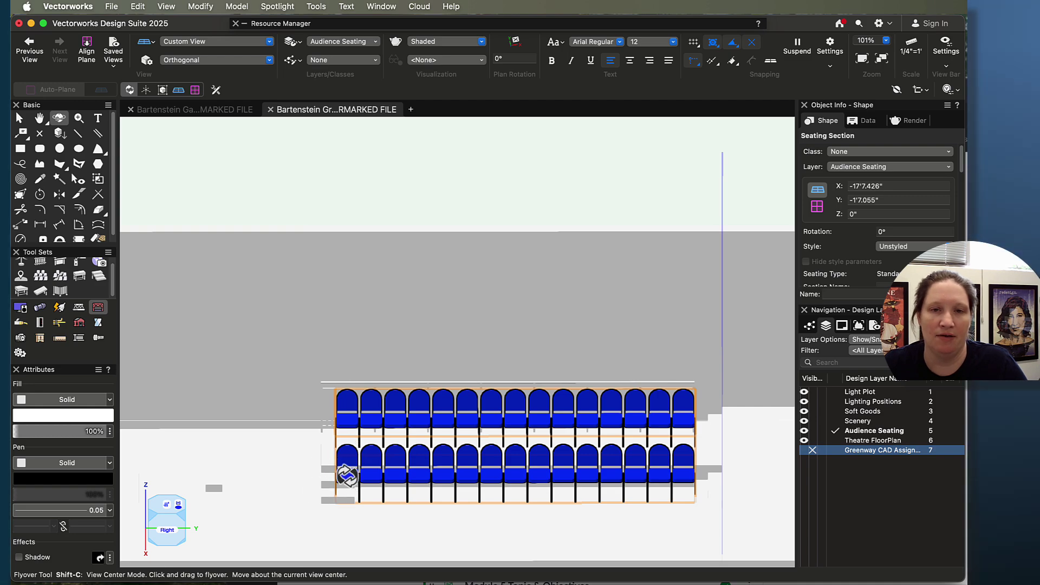
{"action": "left_click_drag", "start_coordinate": [394, 493], "coordinate": [517, 469]}
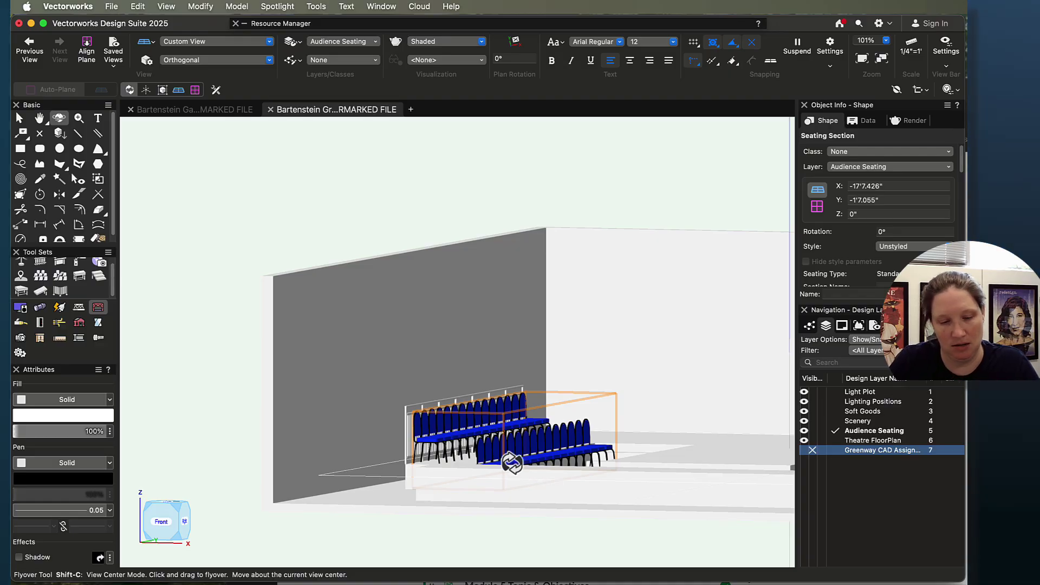
Delete the inner row's chair over the access steps in the left seating section, modifying the boundary so that it fits all seats.
{"action": "key", "text": "super+t"}
{"action": "key", "text": "super+5"}
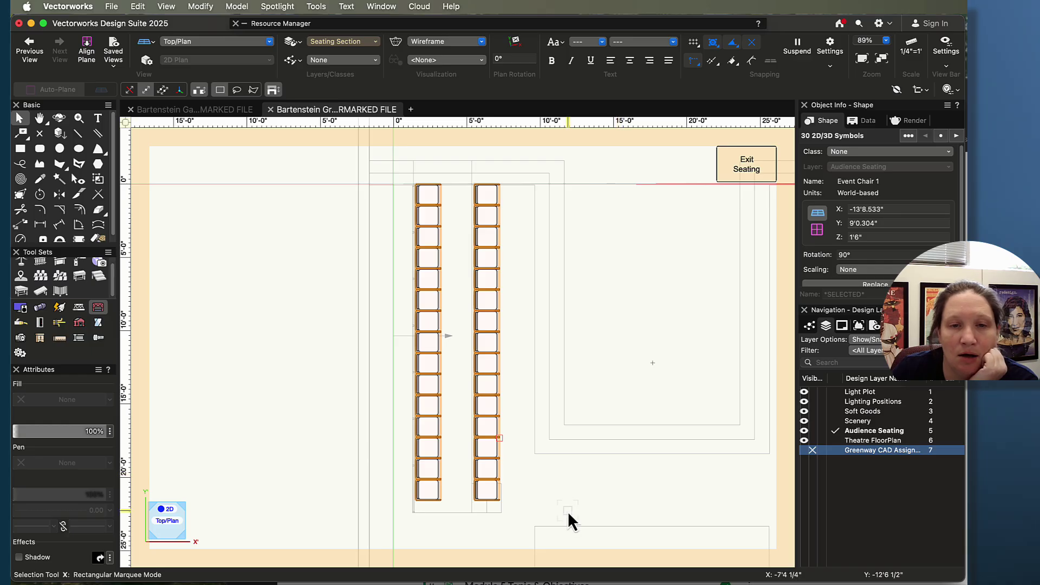
{"action": "left_click", "coordinate": [623, 493]}
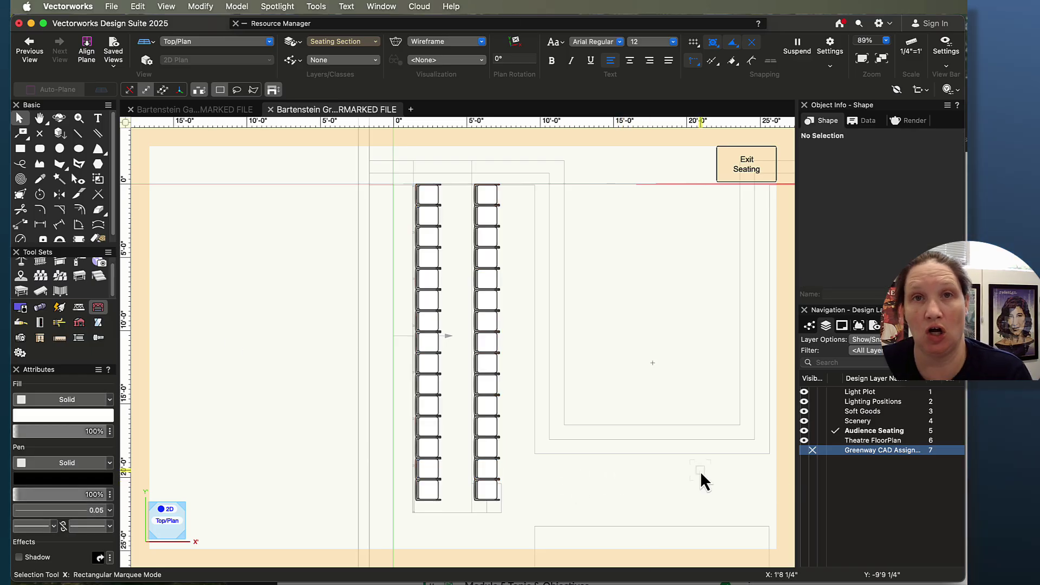
{"action": "left_click_drag", "start_coordinate": [487, 490], "coordinate": [496, 504]}
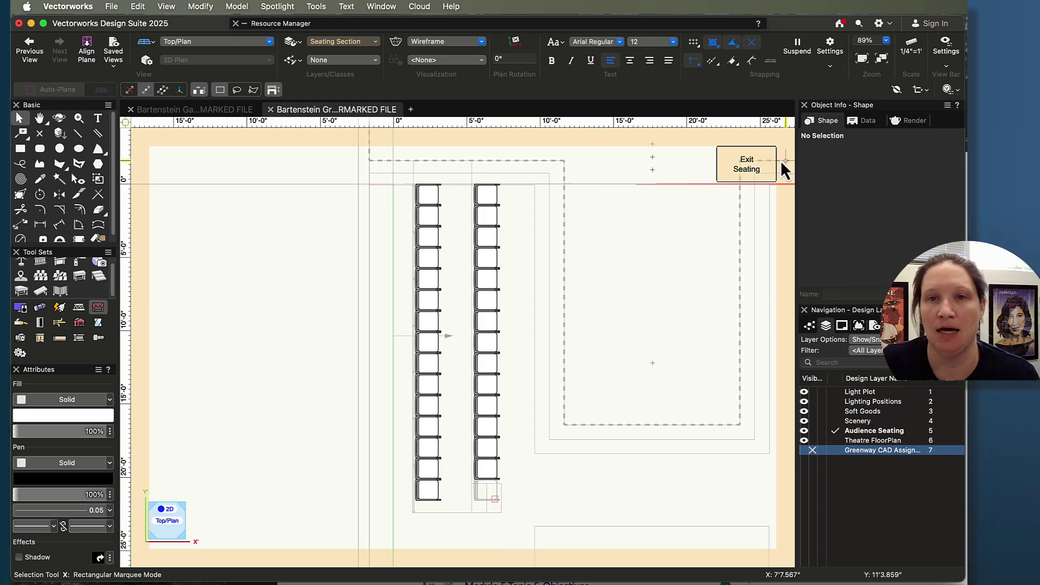
{"action": "left_click", "coordinate": [751, 169]}
{"action": "left_click_drag", "start_coordinate": [825, 194], "coordinate": [451, 206]}
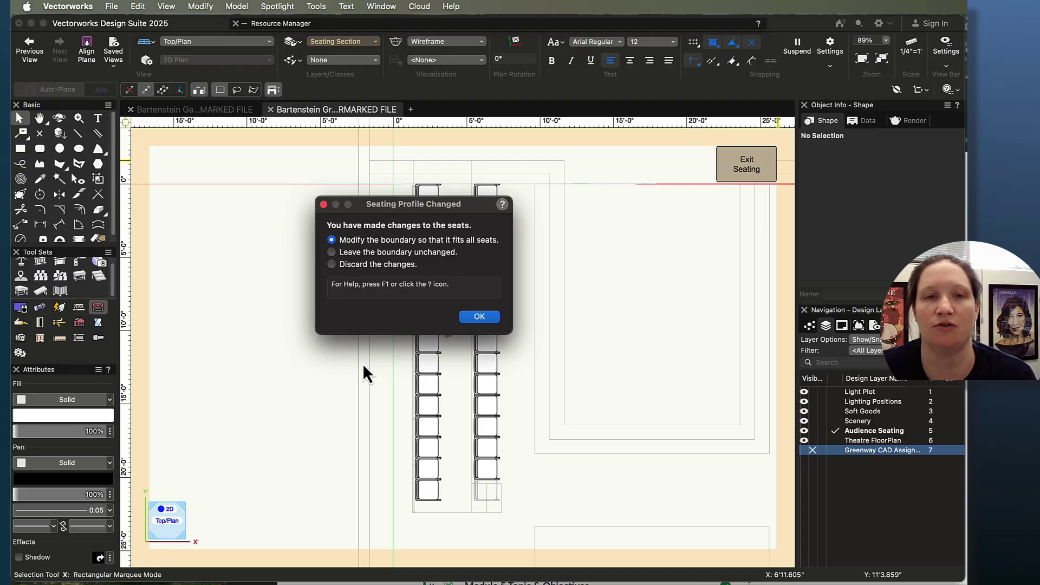
{"action": "left_click", "coordinate": [486, 319]}
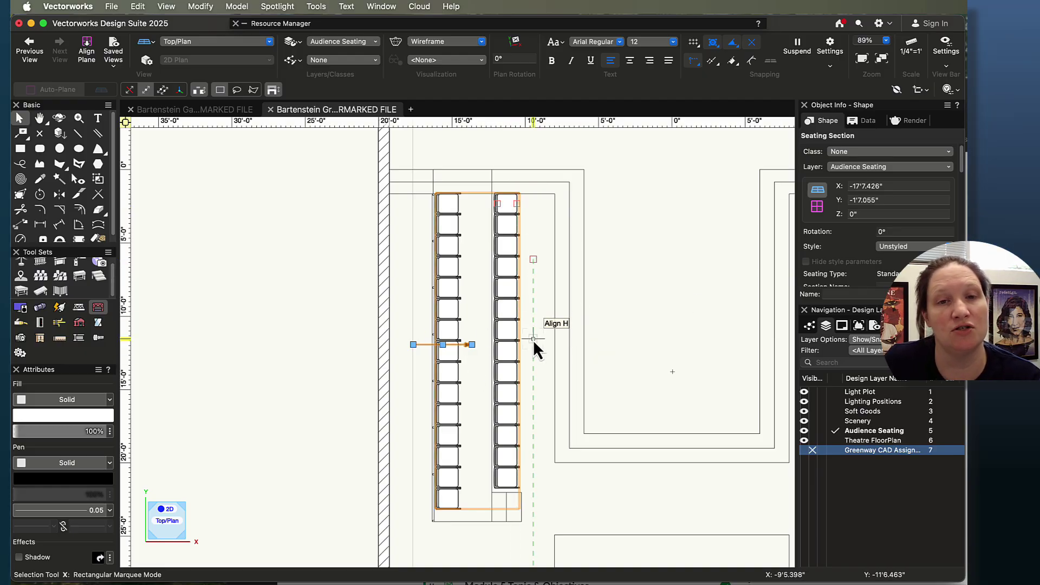
Turn off the focus line display for the left seating section.
{"action": "left_click", "coordinate": [537, 355]}
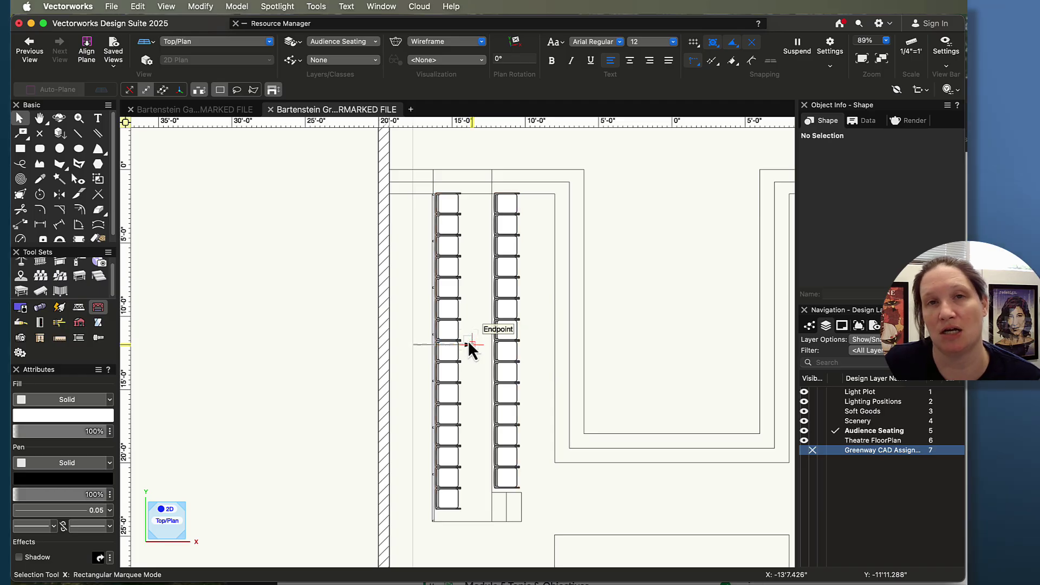
{"action": "left_click", "coordinate": [488, 339]}
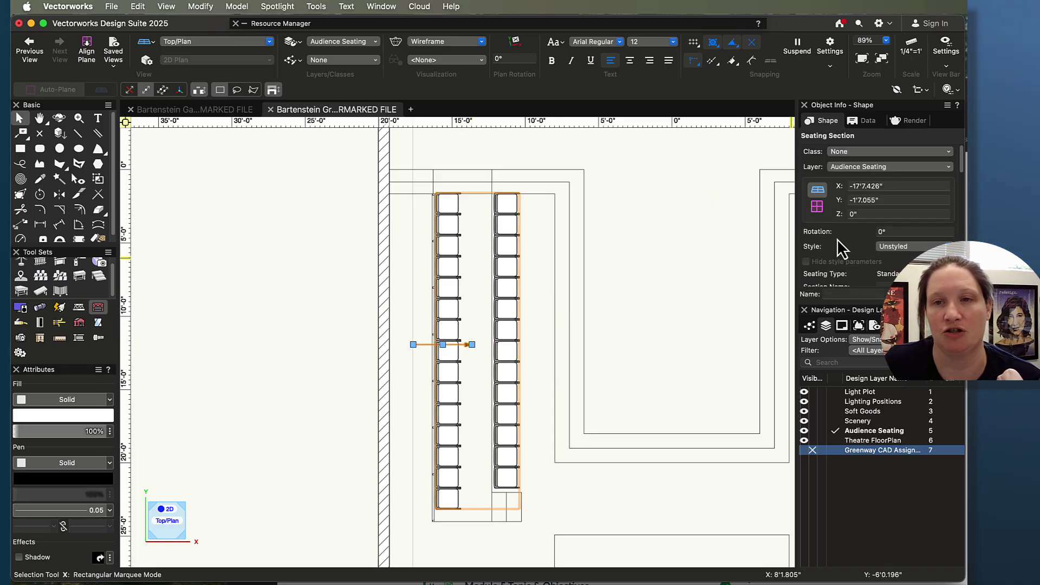
{"action": "scroll", "coordinate": [837, 241], "scroll_direction": "down", "scroll_amount": 5}
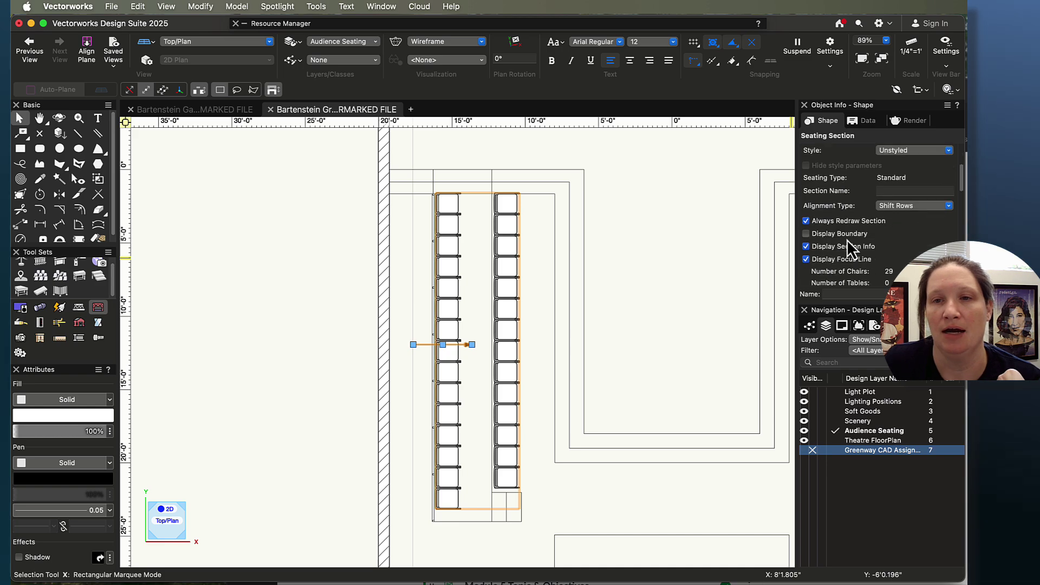
{"action": "scroll", "coordinate": [845, 241], "scroll_direction": "down", "scroll_amount": 1}
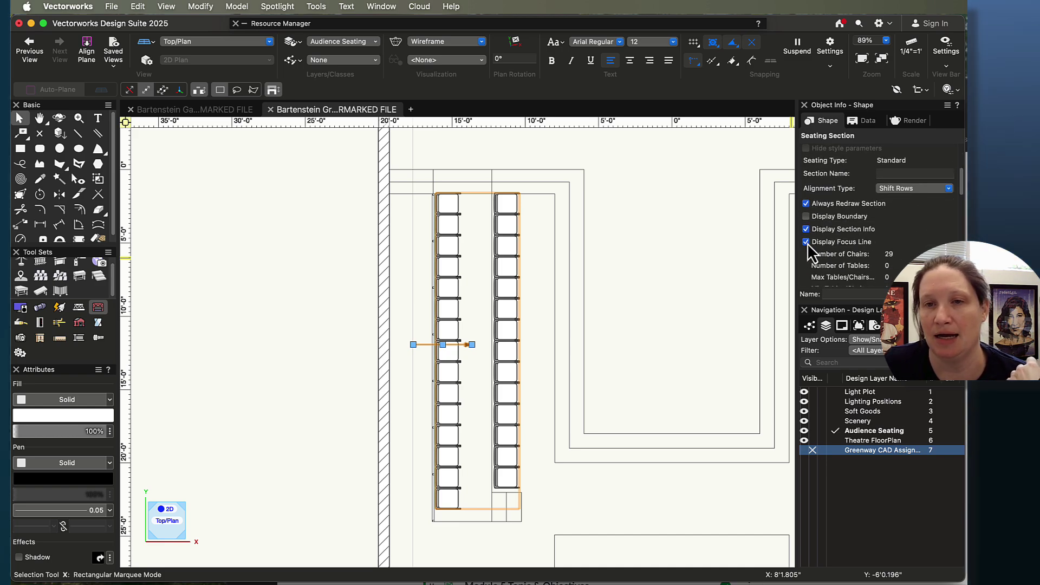
{"action": "left_click", "coordinate": [806, 242]}
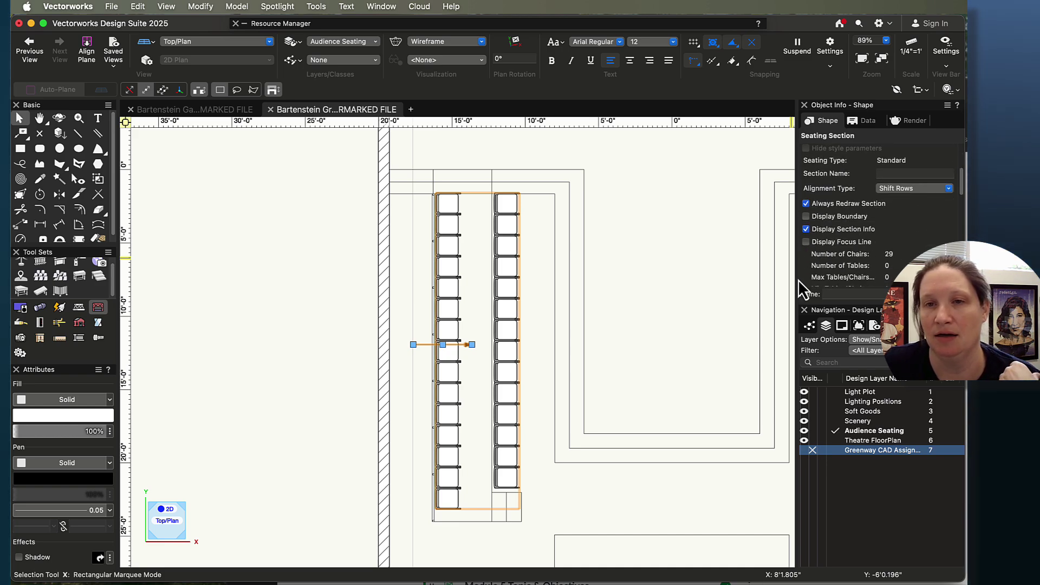
{"action": "left_click", "coordinate": [580, 493]}
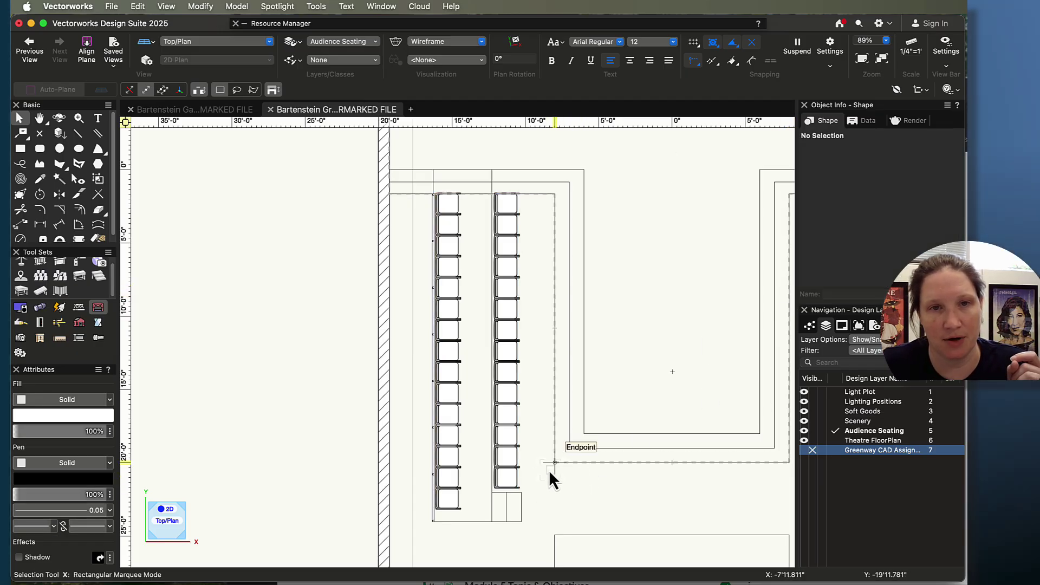
Nudge the left seating section slightly along the platform until the inner row's last chair sits just short of the access steps.
{"action": "left_click", "coordinate": [502, 471]}
{"action": "key", "text": "shift+Down"}
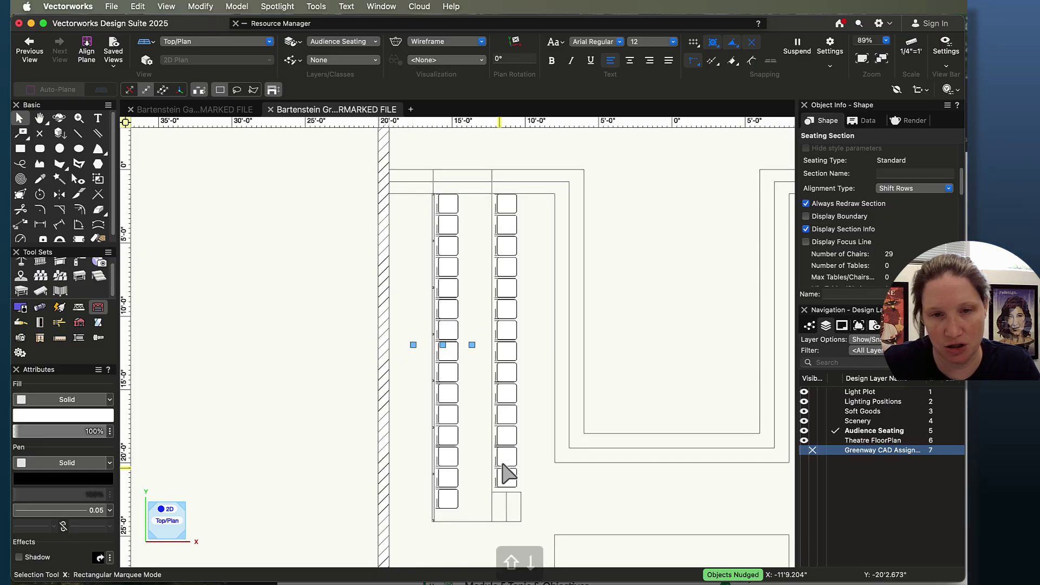
{"action": "key", "text": "shift+Down"}
{"action": "key", "text": "shift+Down"}
{"action": "key", "text": "shift+Down"}
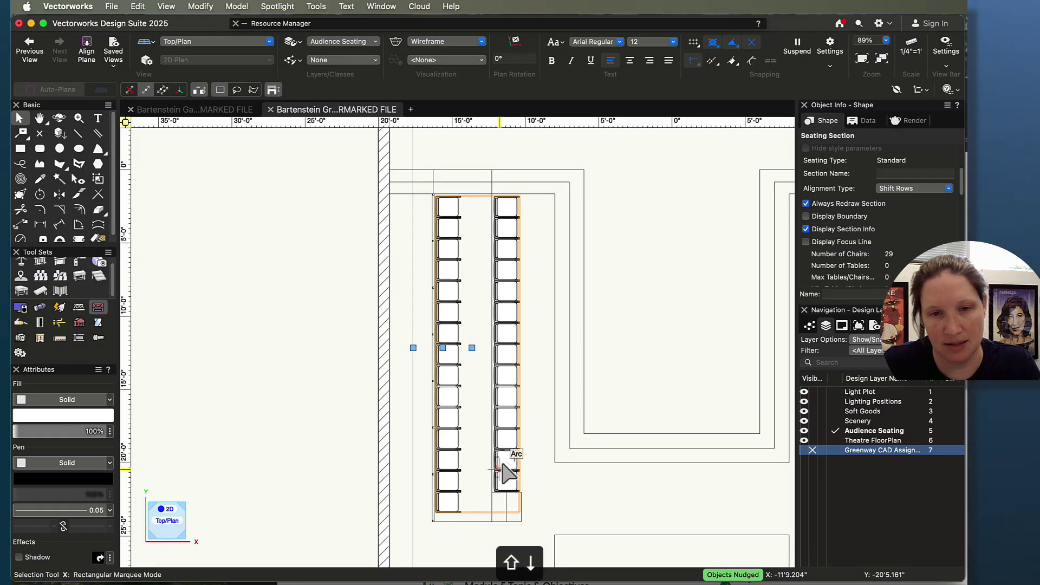
{"action": "key", "text": "shift+Up"}
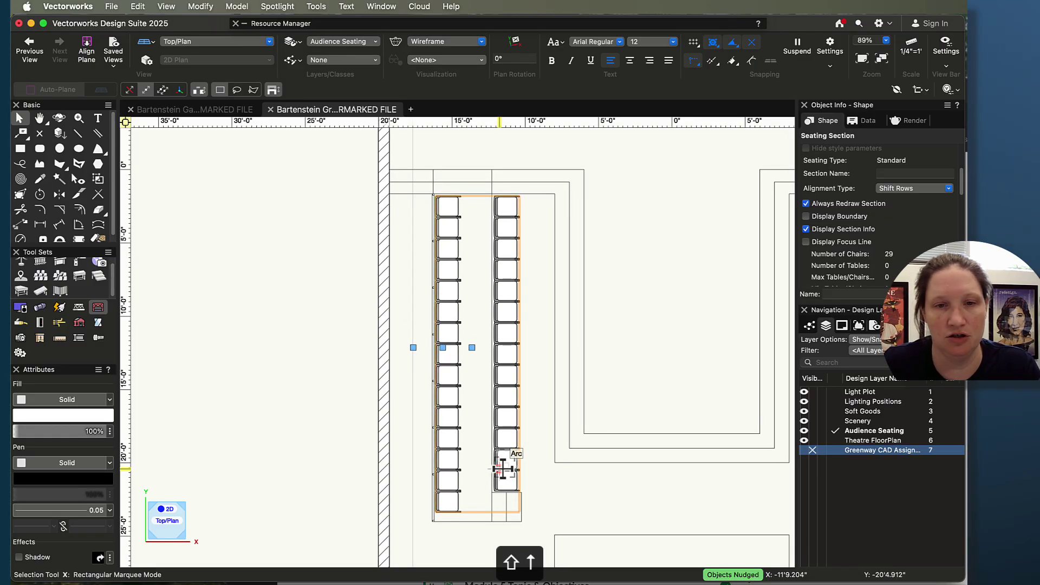
{"action": "left_click", "coordinate": [563, 498]}
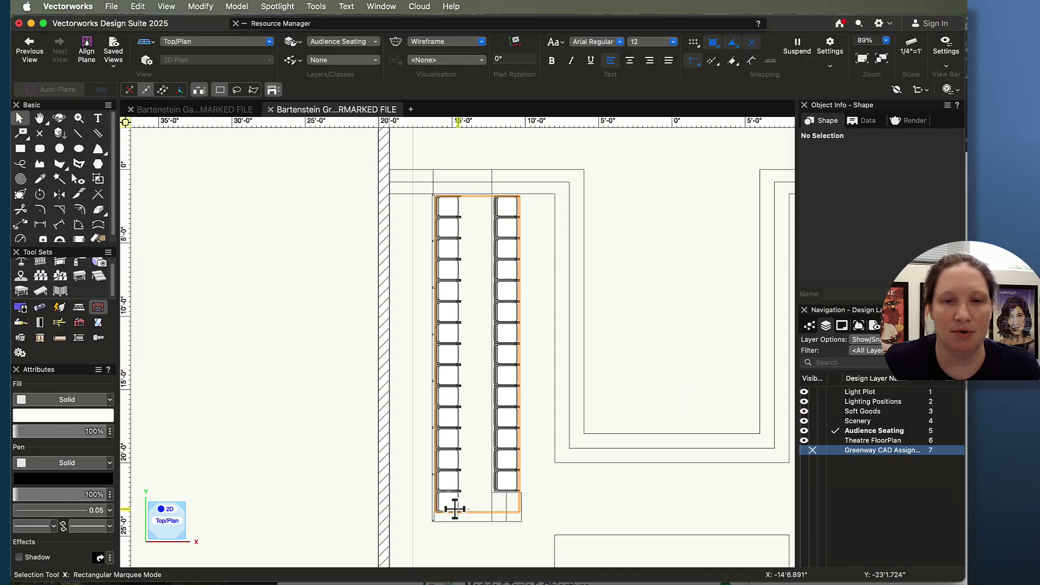
Mirror a duplicate of the left seating section across the theatre's vertical centre line onto the right side platform.
{"action": "scroll", "coordinate": [612, 424], "scroll_direction": "down", "scroll_amount": 5}
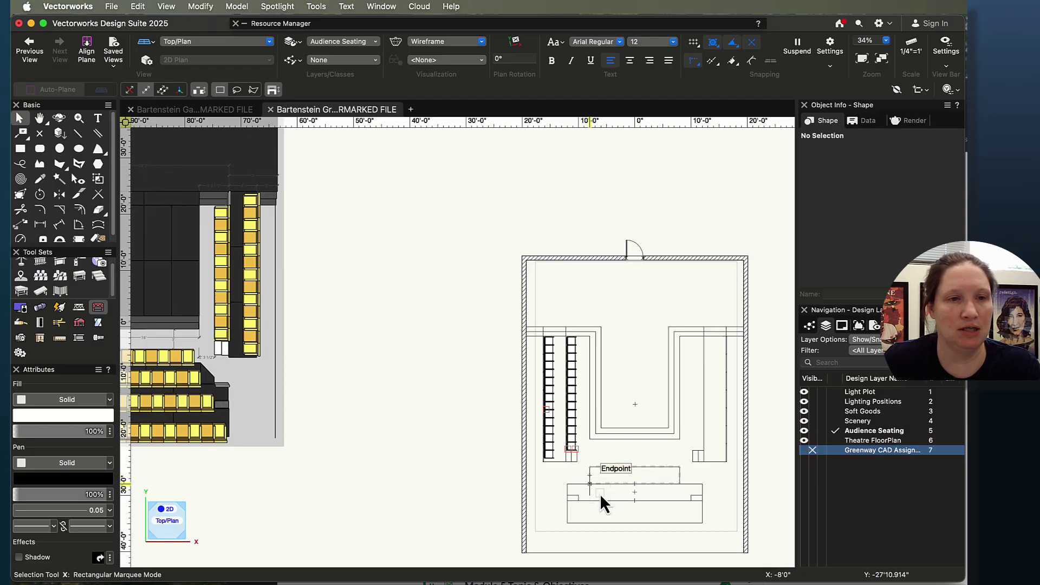
{"action": "middle_click_drag", "start_coordinate": [667, 469], "coordinate": [564, 461]}
{"action": "scroll", "coordinate": [562, 461], "scroll_direction": "up", "scroll_amount": 1}
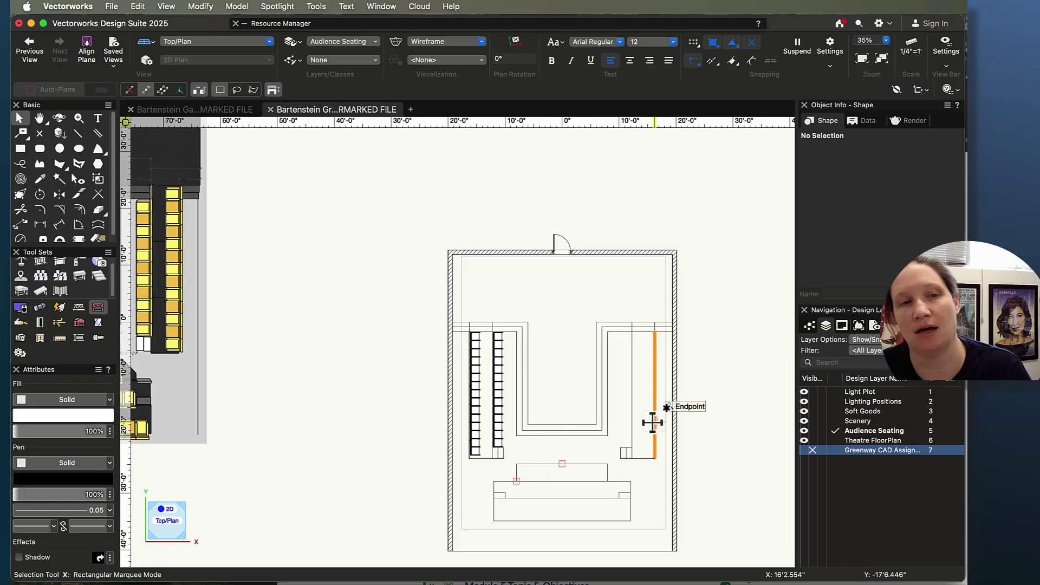
{"action": "left_click", "coordinate": [60, 195]}
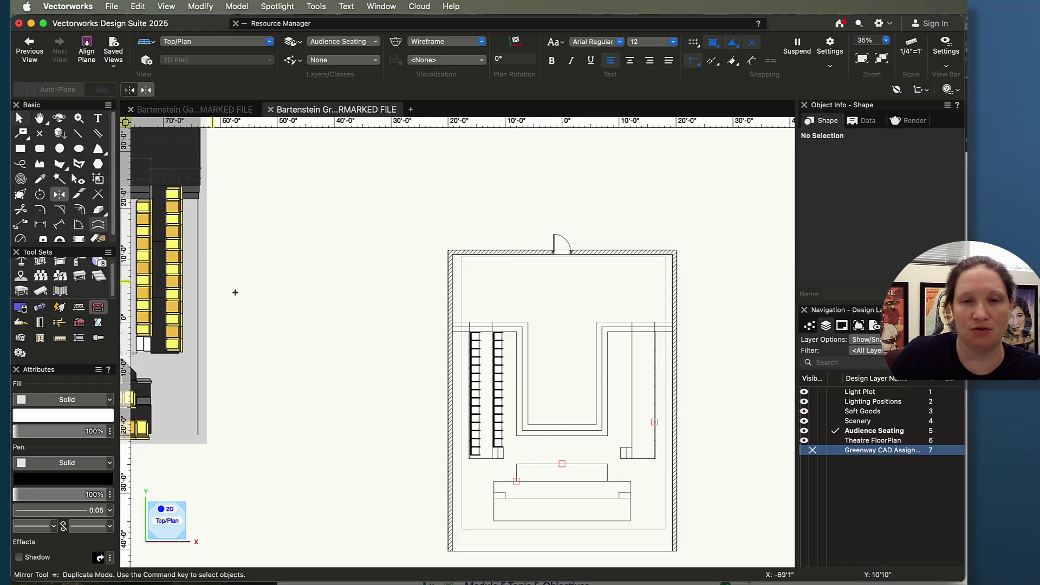
{"action": "left_click", "coordinate": [563, 461]}
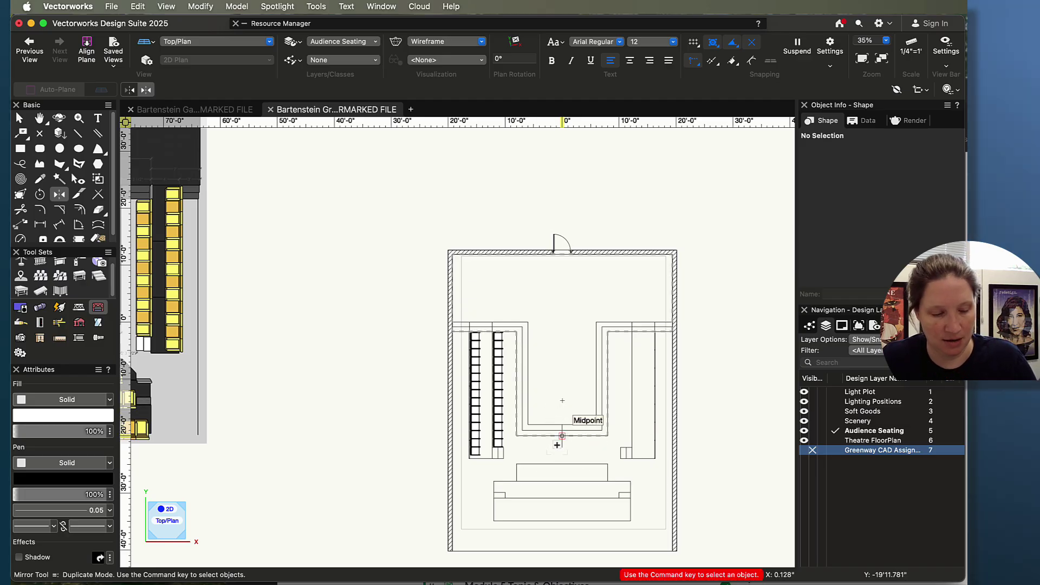
{"action": "left_click", "coordinate": [499, 429], "text": "super"}
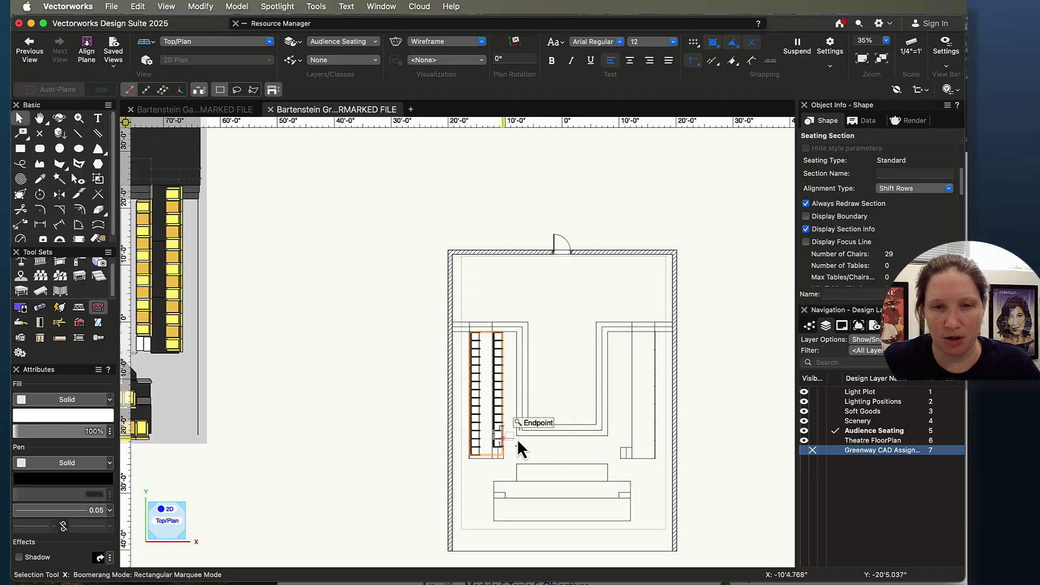
{"action": "left_click", "coordinate": [562, 460]}
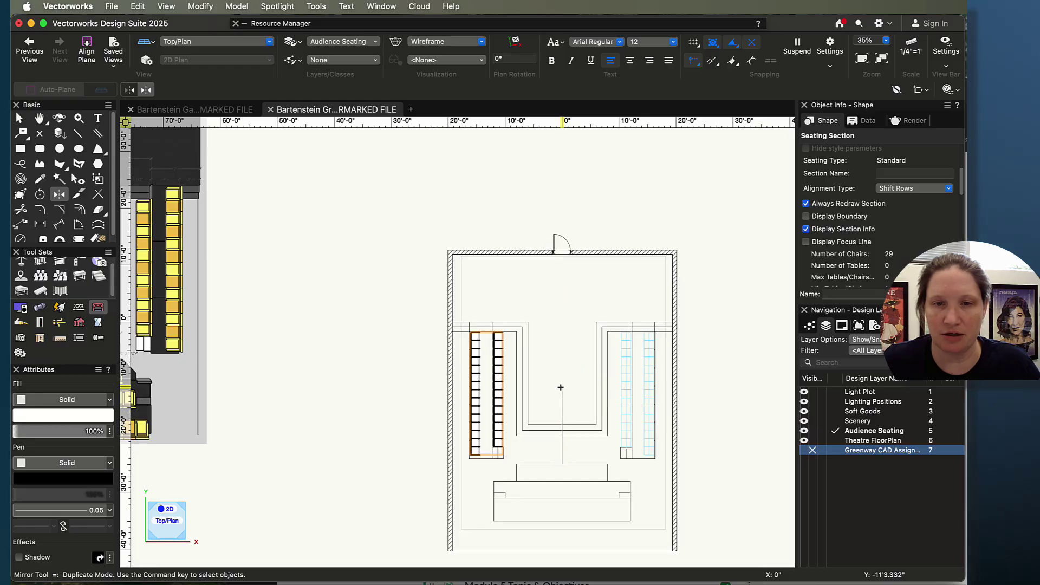
{"action": "left_click", "coordinate": [561, 387]}
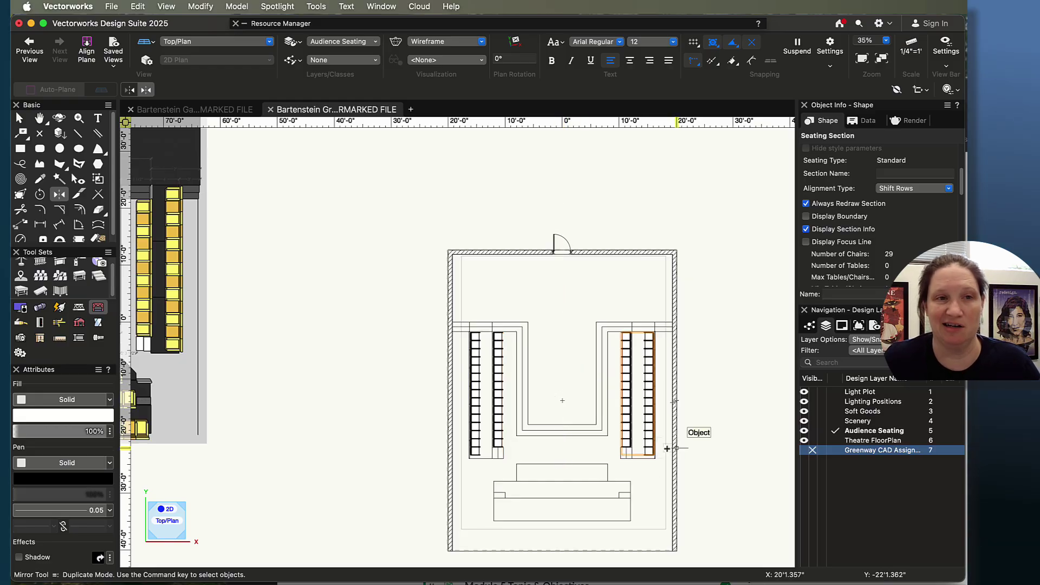
Draw a rectangular seating section over the centre rear platforms between the side banks, with its focus line on the centre line toward the stage.
{"action": "scroll", "coordinate": [562, 471], "scroll_direction": "down", "scroll_amount": 2}
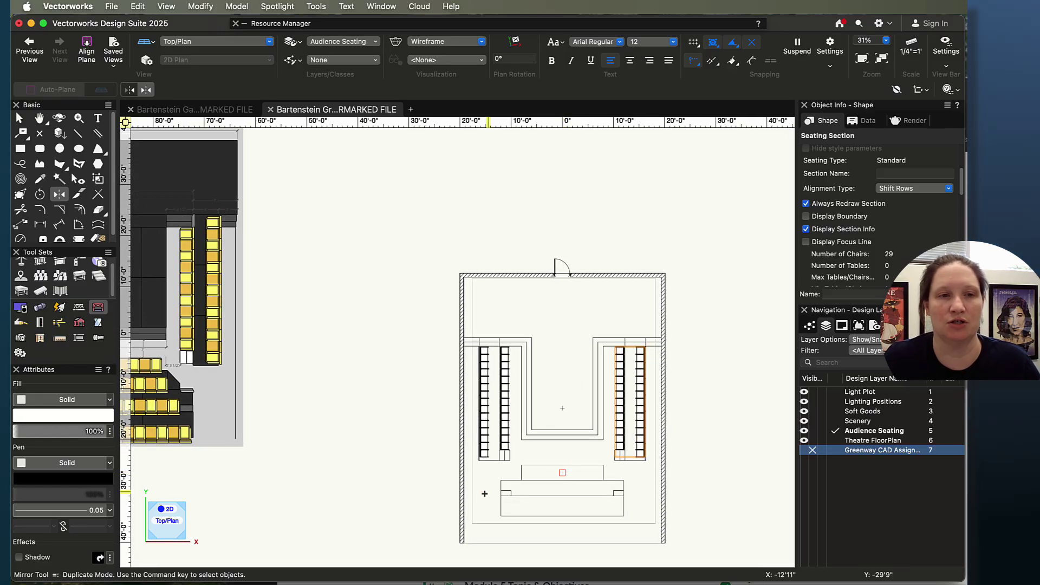
{"action": "mouse_move", "coordinate": [542, 516]}
{"action": "middle_mouse_down"}
{"action": "mouse_move", "coordinate": [634, 441]}
{"action": "mouse_move", "coordinate": [637, 455]}
{"action": "middle_mouse_up"}
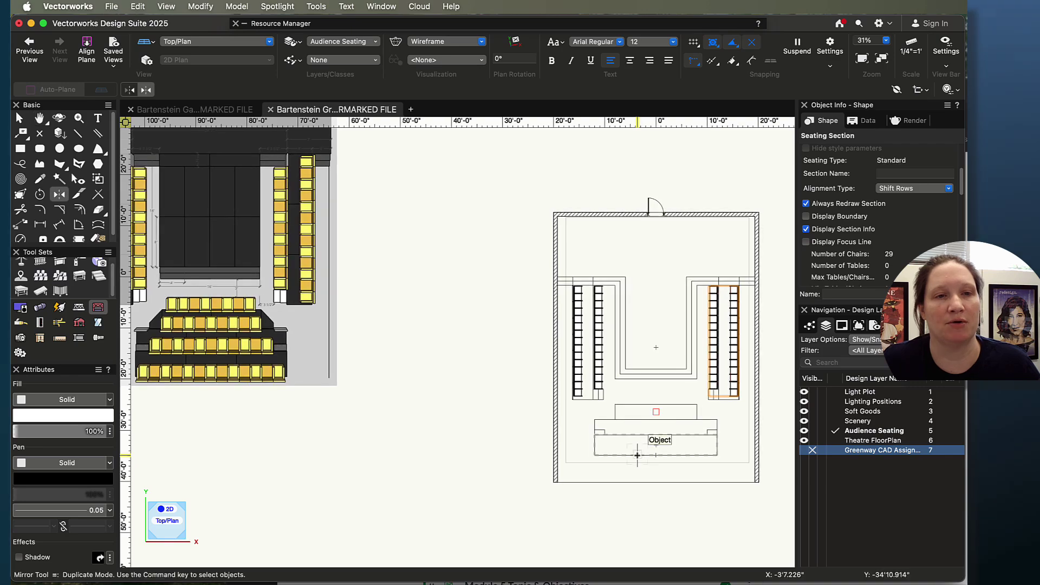
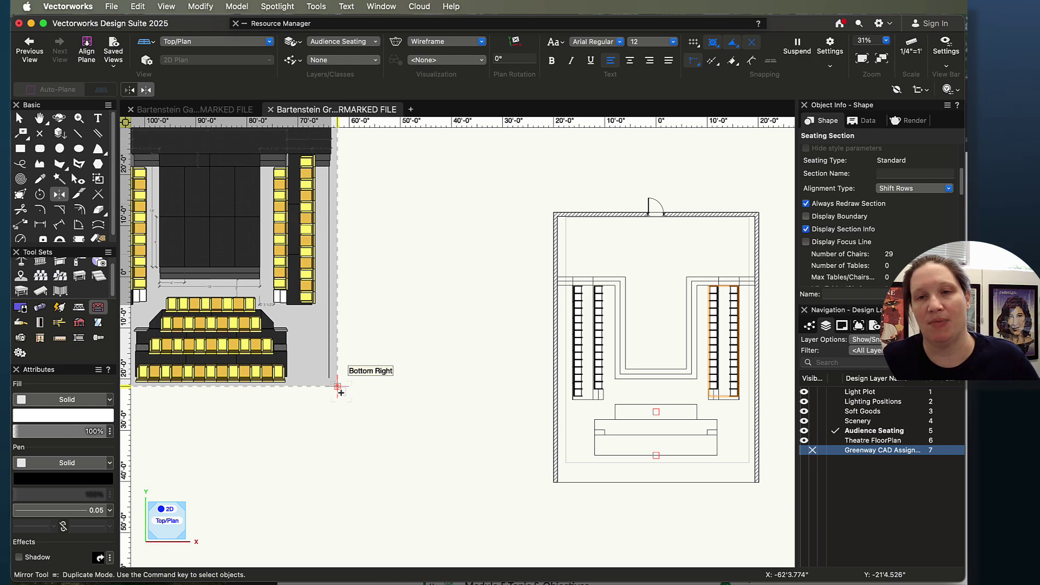
{"action": "key", "text": "h"}
{"action": "mouse_move", "coordinate": [738, 449]}
{"action": "left_mouse_down"}
{"action": "mouse_move", "coordinate": [627, 400]}
{"action": "mouse_move", "coordinate": [637, 414]}
{"action": "left_mouse_up"}
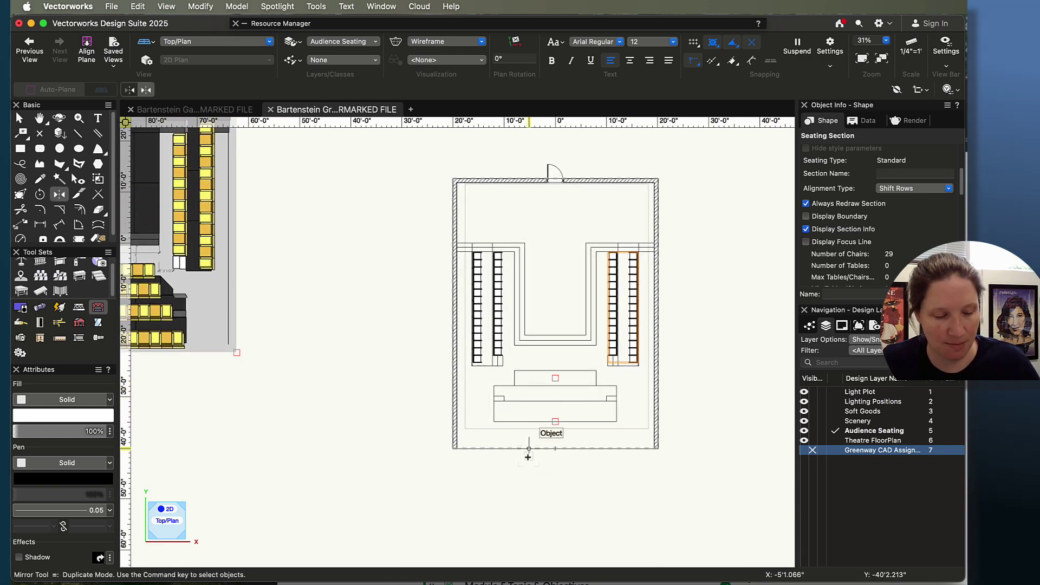
{"action": "left_click", "coordinate": [41, 278]}
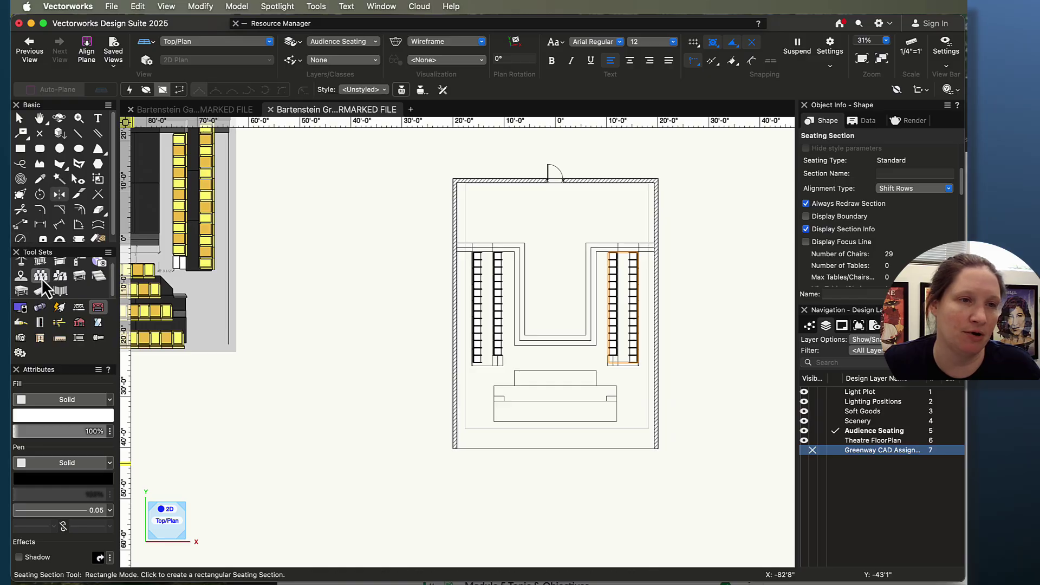
{"action": "left_click", "coordinate": [491, 423]}
{"action": "scroll", "coordinate": [613, 357], "scroll_direction": "up", "scroll_amount": 1}
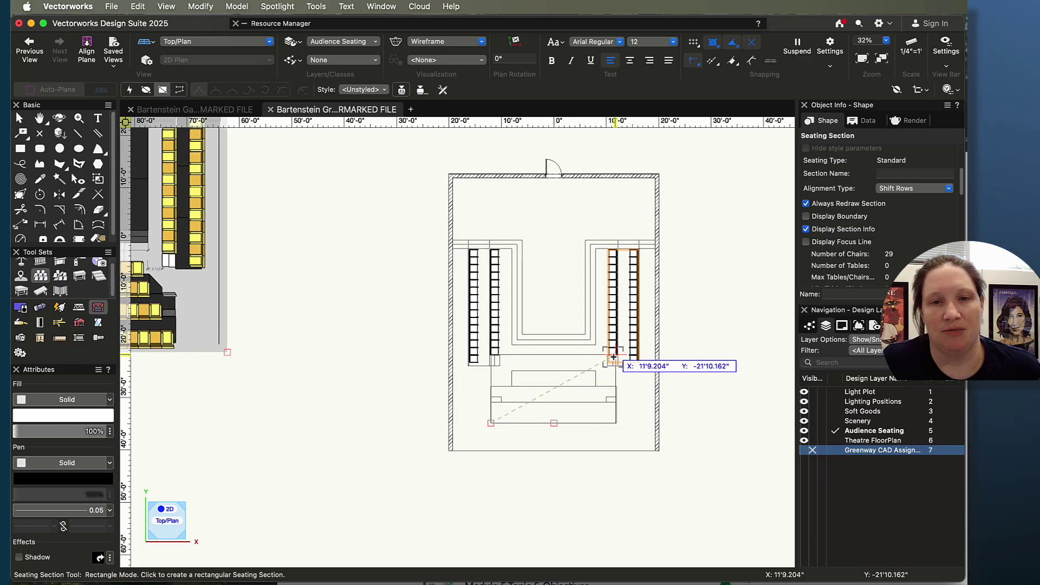
{"action": "scroll", "coordinate": [617, 352], "scroll_direction": "up", "scroll_amount": 3}
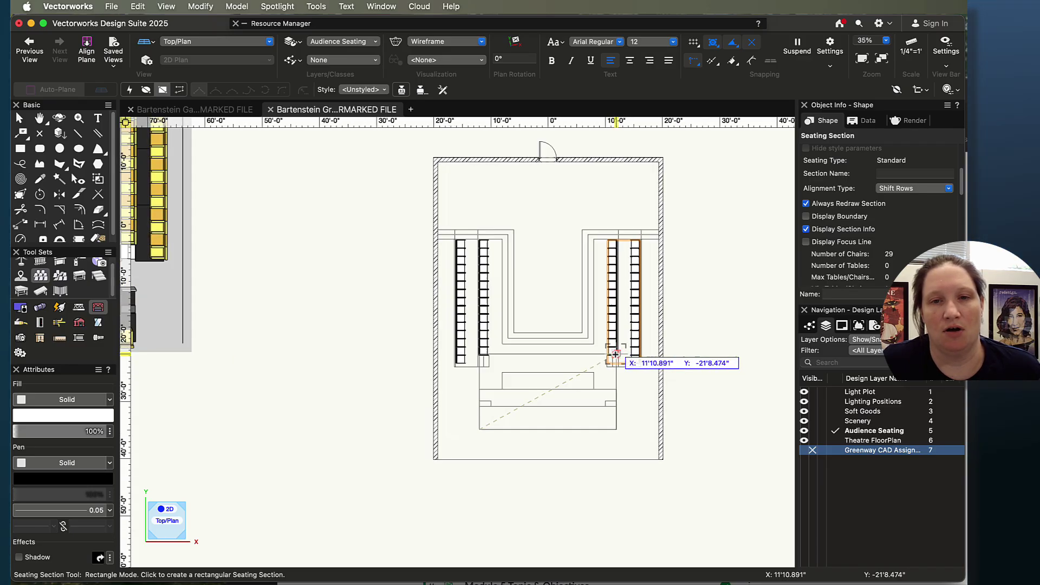
{"action": "left_click", "coordinate": [614, 352]}
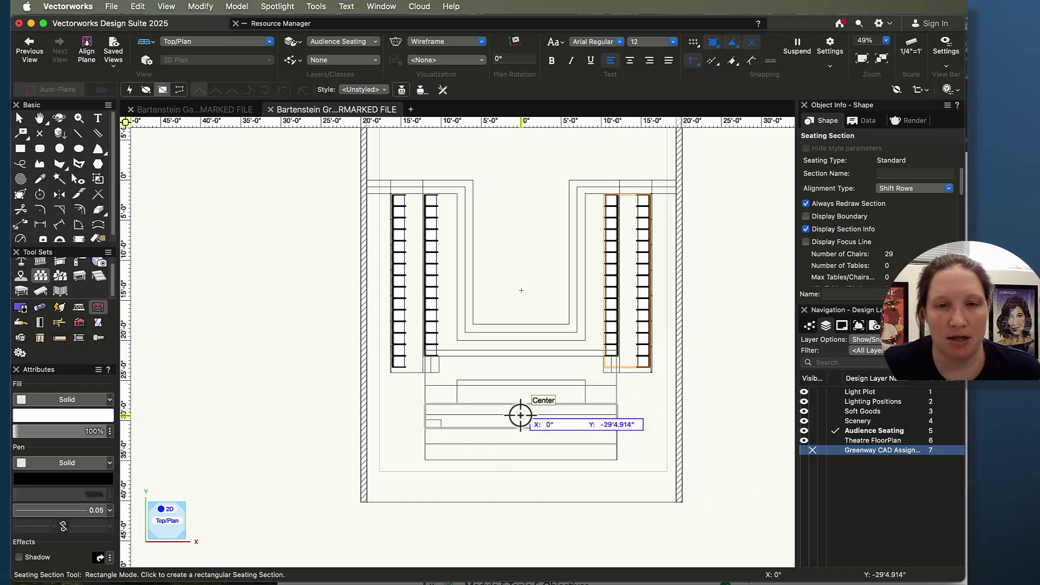
{"action": "left_click", "coordinate": [519, 380]}
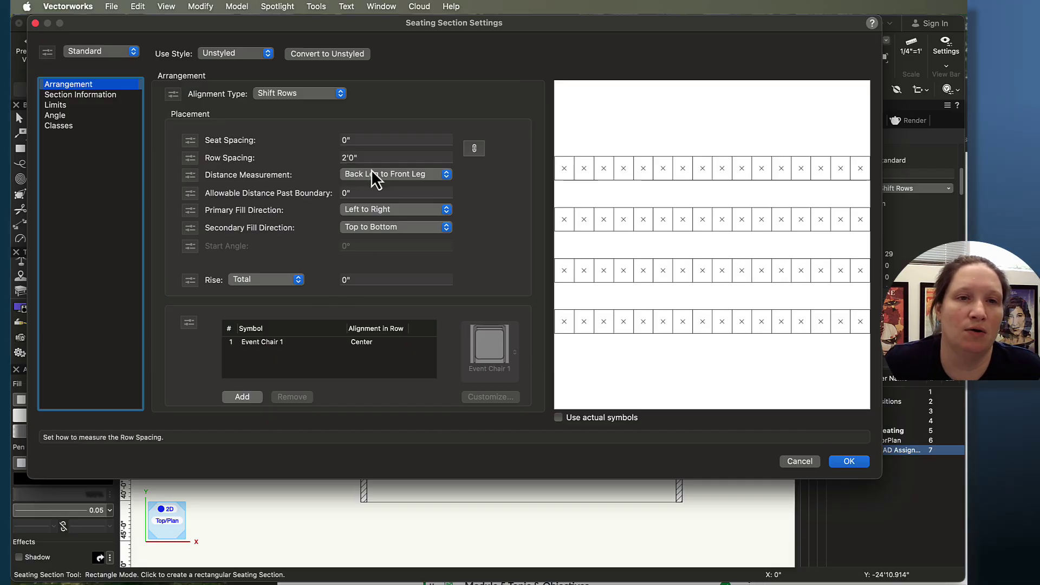
Set the new section's distance measurement to Front Leg to Front Leg and its row spacing to 3'0".
{"action": "left_click", "coordinate": [442, 179]}
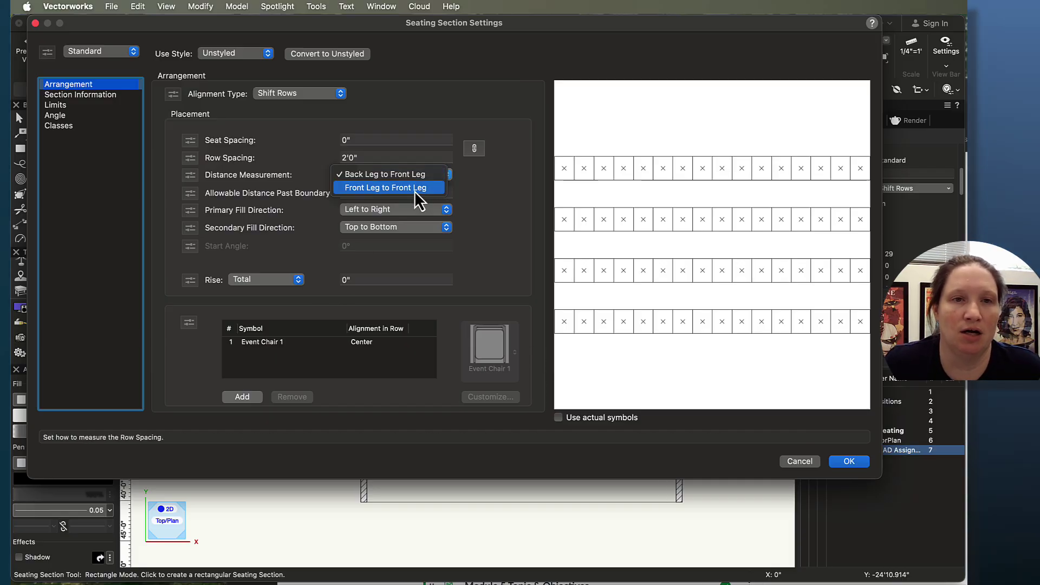
{"action": "left_click", "coordinate": [414, 190]}
{"action": "double_click", "coordinate": [343, 158]}
{"action": "type", "text": "3"}
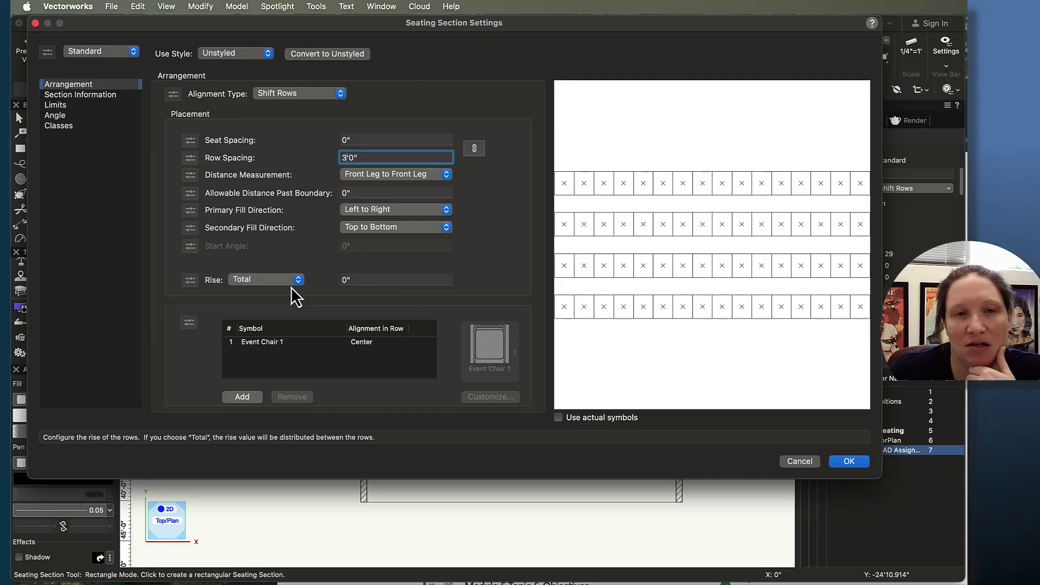
{"action": "left_click_drag", "start_coordinate": [539, 28], "coordinate": [547, 584]}
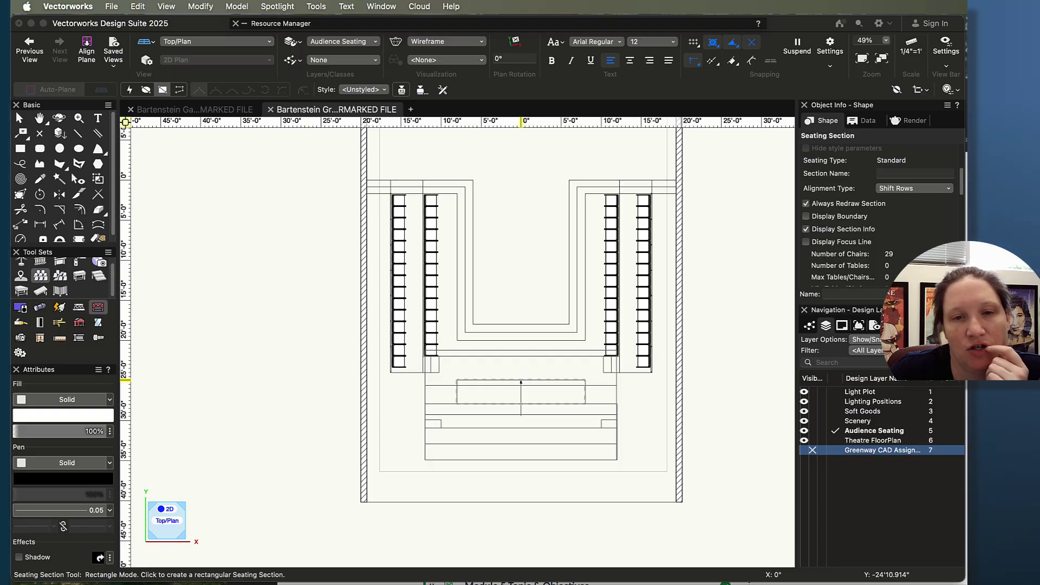
{"action": "left_click_drag", "start_coordinate": [574, 16], "coordinate": [554, 50]}
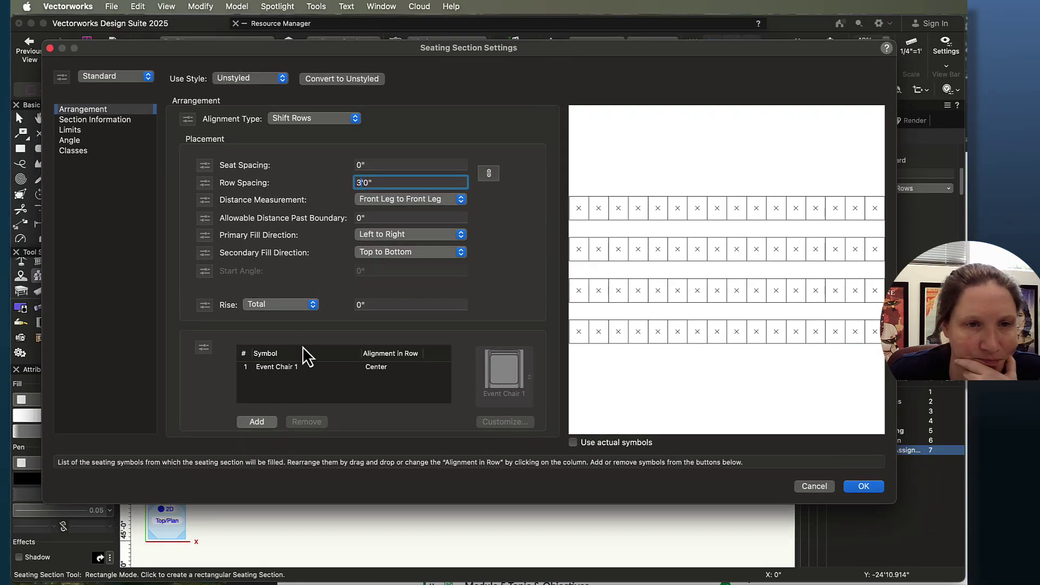
Set the seating section's rise to 6" per row and create the section.
{"action": "left_click", "coordinate": [289, 304]}
{"action": "left_click", "coordinate": [287, 317]}
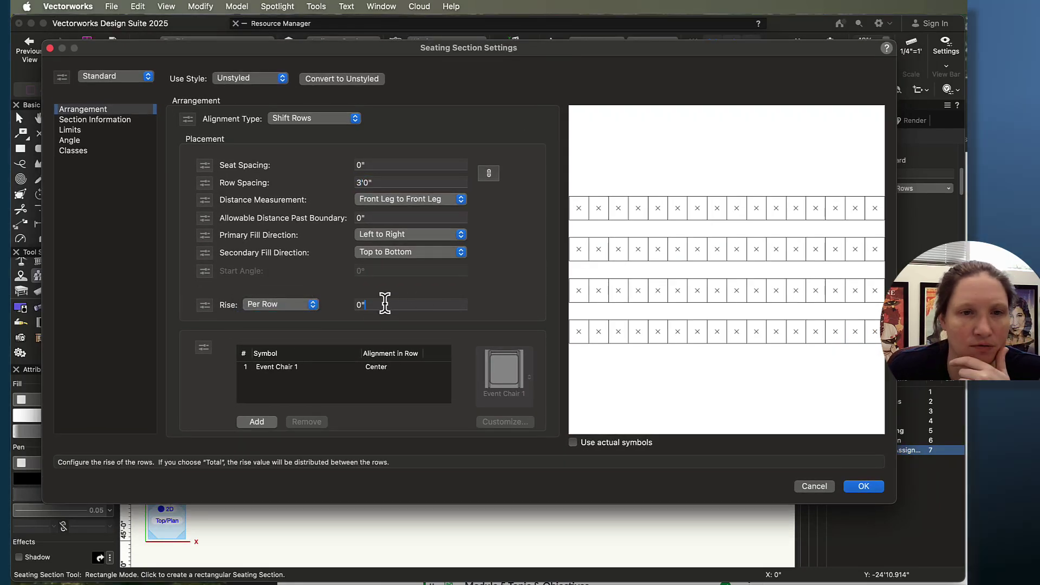
{"action": "left_click_drag", "start_coordinate": [385, 305], "coordinate": [344, 297]}
{"action": "type", "text": "6\""}
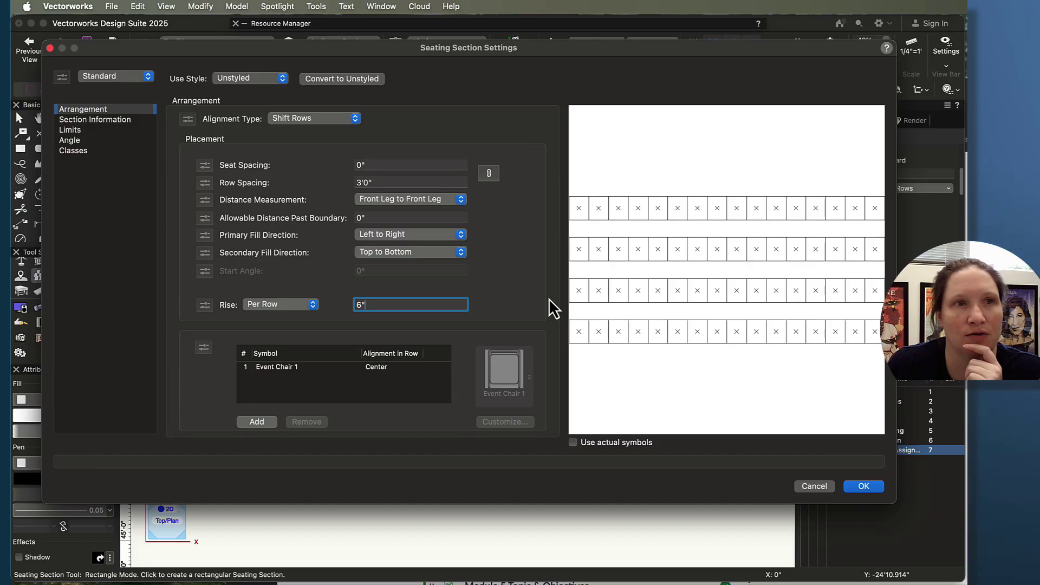
{"action": "left_click", "coordinate": [863, 486]}
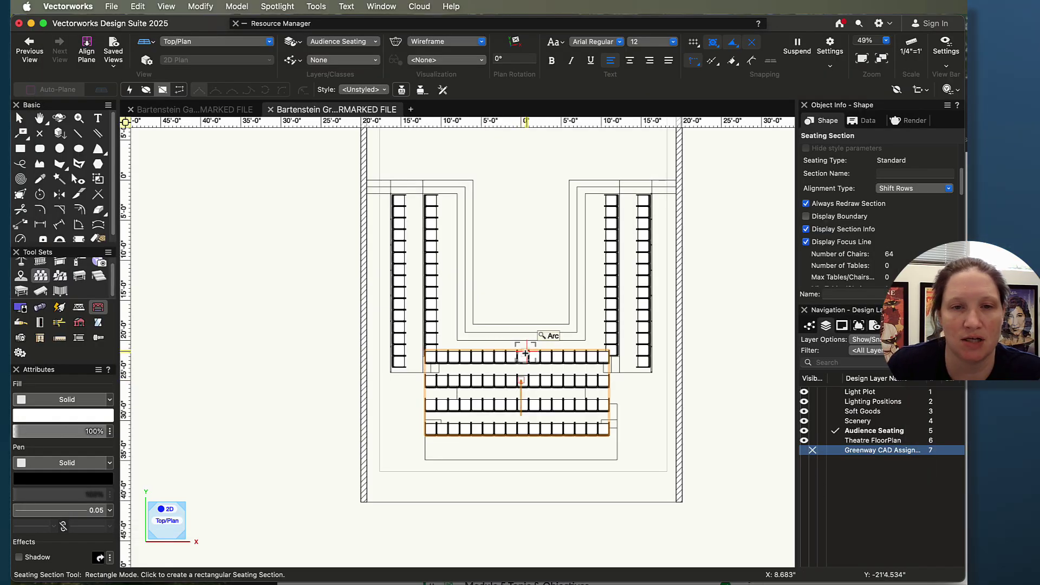
Shift the centre seating section slightly toward the rear until its front row sits just inside the platform's back edge.
{"action": "key", "text": "x"}
{"action": "scroll", "coordinate": [516, 346], "scroll_direction": "up", "scroll_amount": 3}
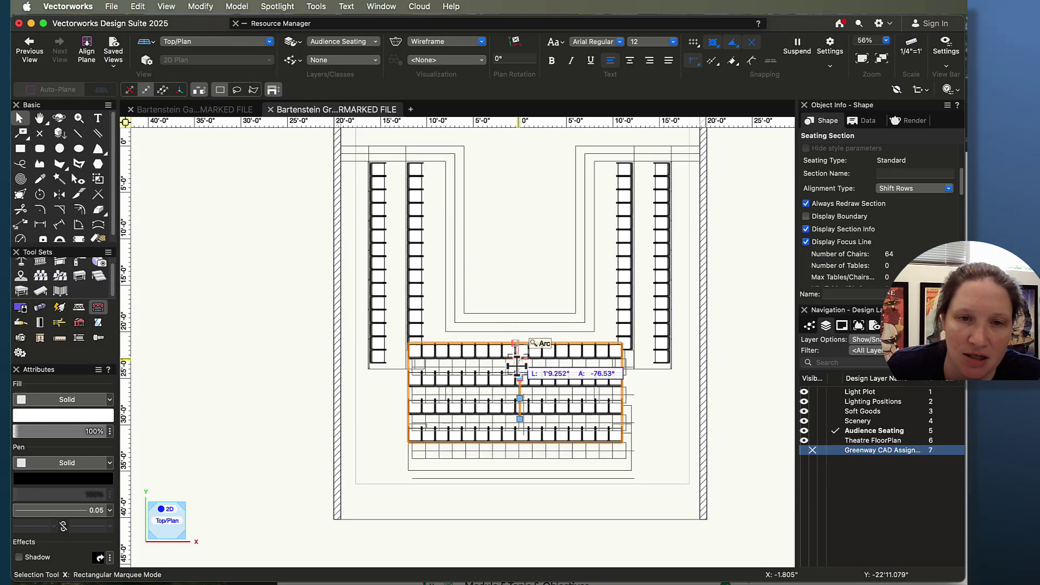
{"action": "scroll", "coordinate": [503, 430], "scroll_direction": "up", "scroll_amount": 3}
{"action": "scroll", "coordinate": [514, 312], "scroll_direction": "up", "scroll_amount": 3}
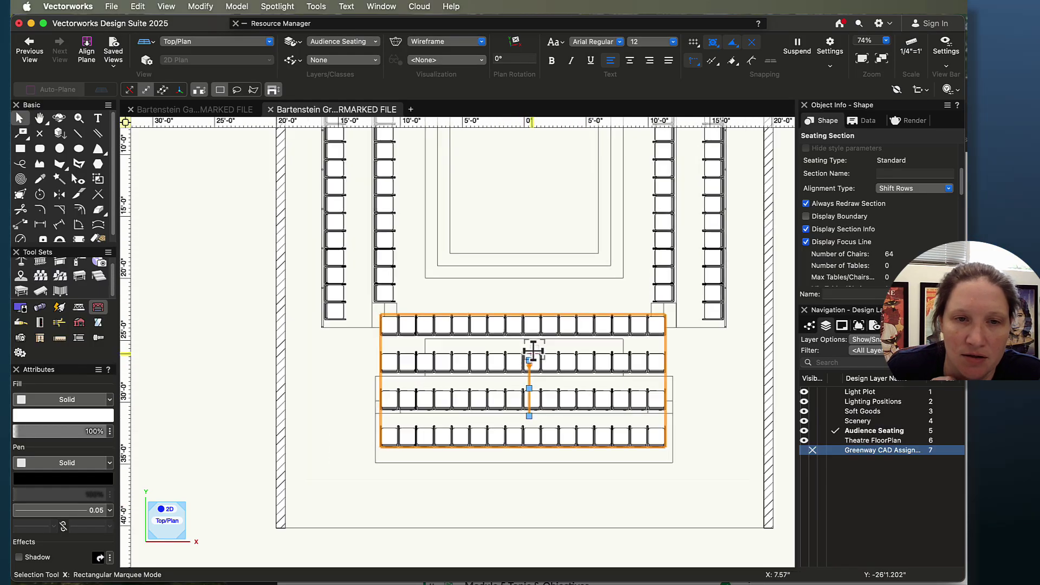
{"action": "left_click_drag", "start_coordinate": [517, 328], "coordinate": [578, 369]}
{"action": "scroll", "coordinate": [504, 367], "scroll_direction": "up", "scroll_amount": 5}
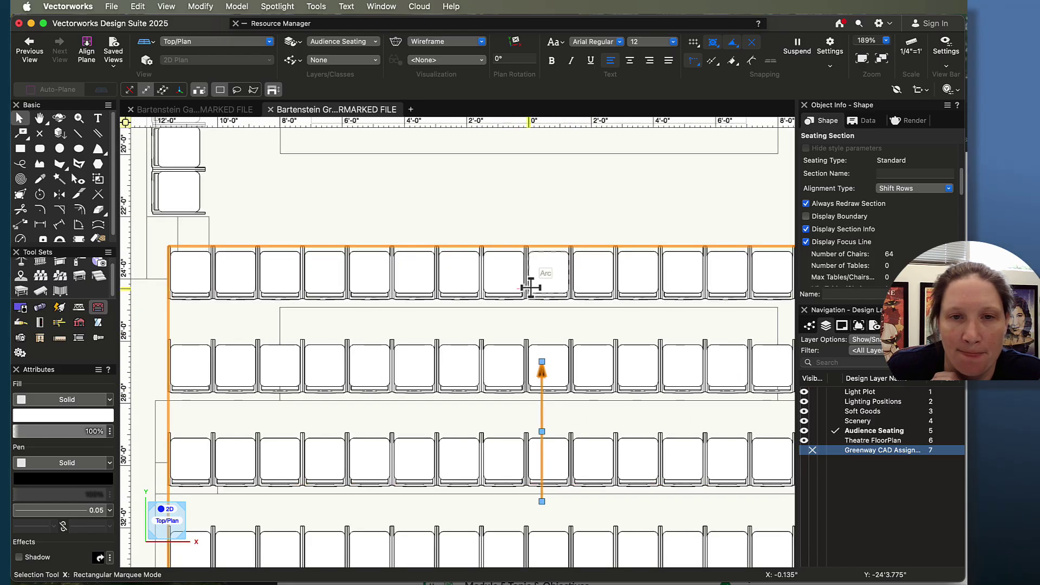
{"action": "left_click_drag", "start_coordinate": [529, 301], "coordinate": [524, 307]}
{"action": "key", "text": "shift+Down"}
{"action": "key", "text": "shift+Down"}
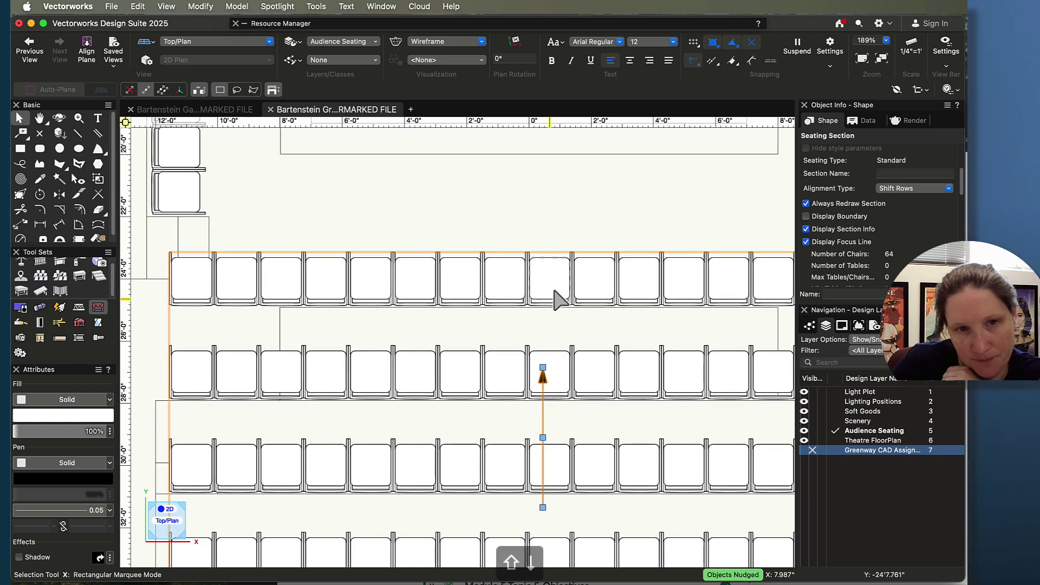
{"action": "scroll", "coordinate": [590, 347], "scroll_direction": "down", "scroll_amount": 1}
{"action": "scroll", "coordinate": [673, 378], "scroll_direction": "down", "scroll_amount": 3}
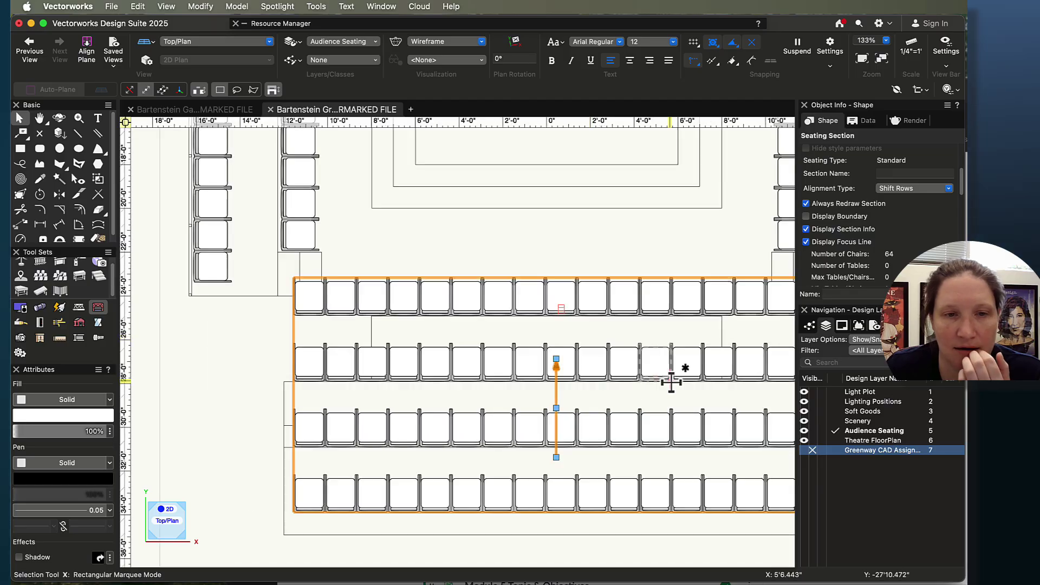
{"action": "middle_click_drag", "start_coordinate": [659, 414], "coordinate": [542, 402]}
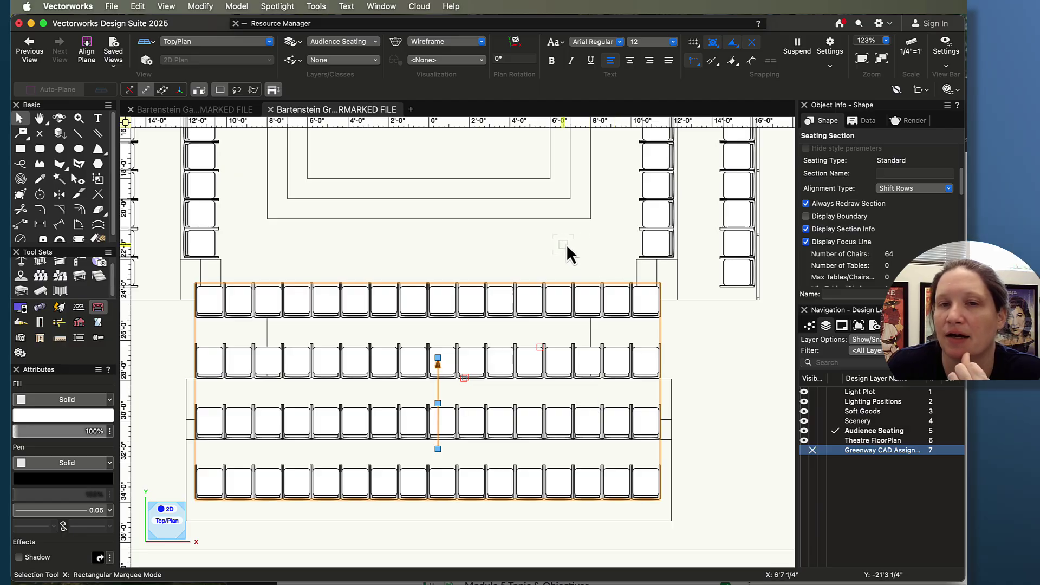
{"action": "left_click", "coordinate": [483, 256]}
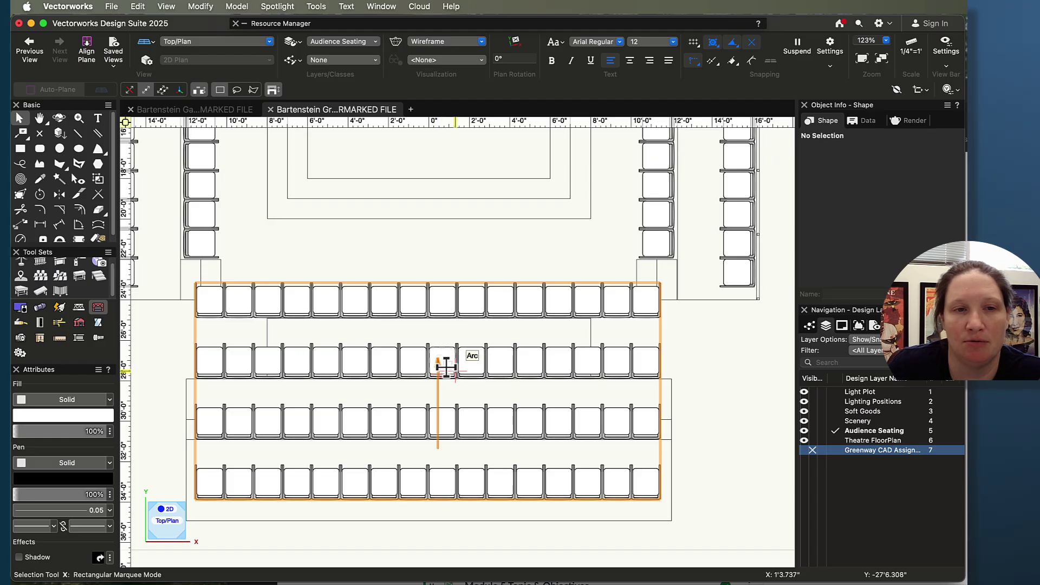
Open the centre section's seats for editing and delete three chairs from each end of the front row.
{"action": "left_click", "coordinate": [446, 366]}
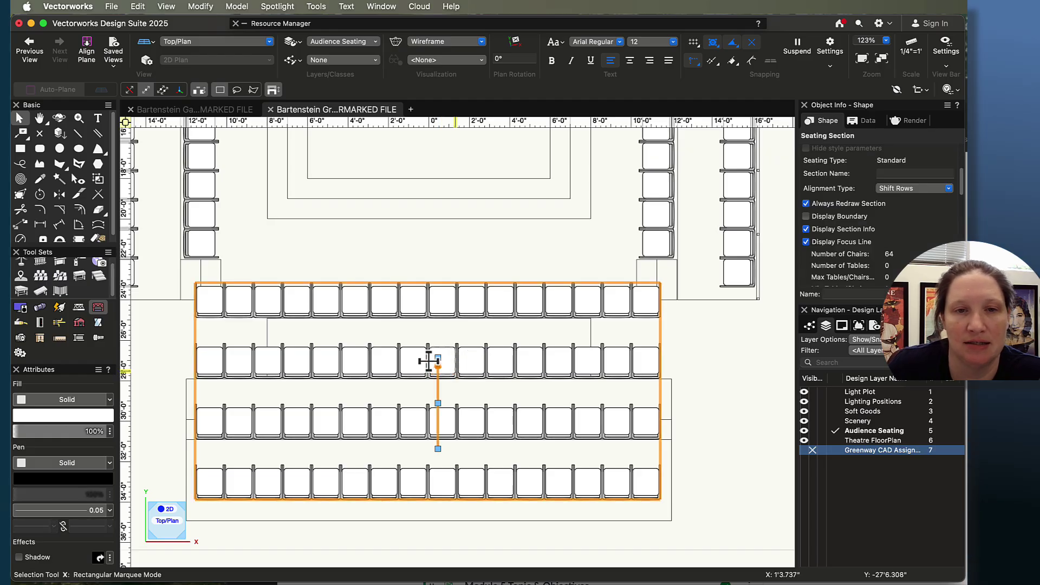
{"action": "double_click", "coordinate": [430, 361]}
{"action": "left_click", "coordinate": [728, 325]}
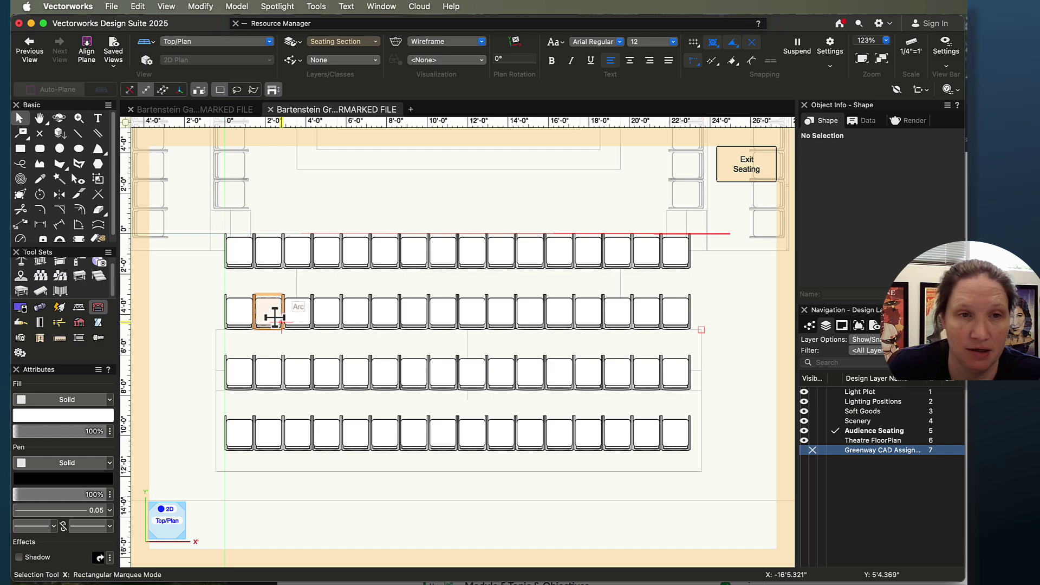
{"action": "left_click_drag", "start_coordinate": [216, 274], "coordinate": [318, 216]}
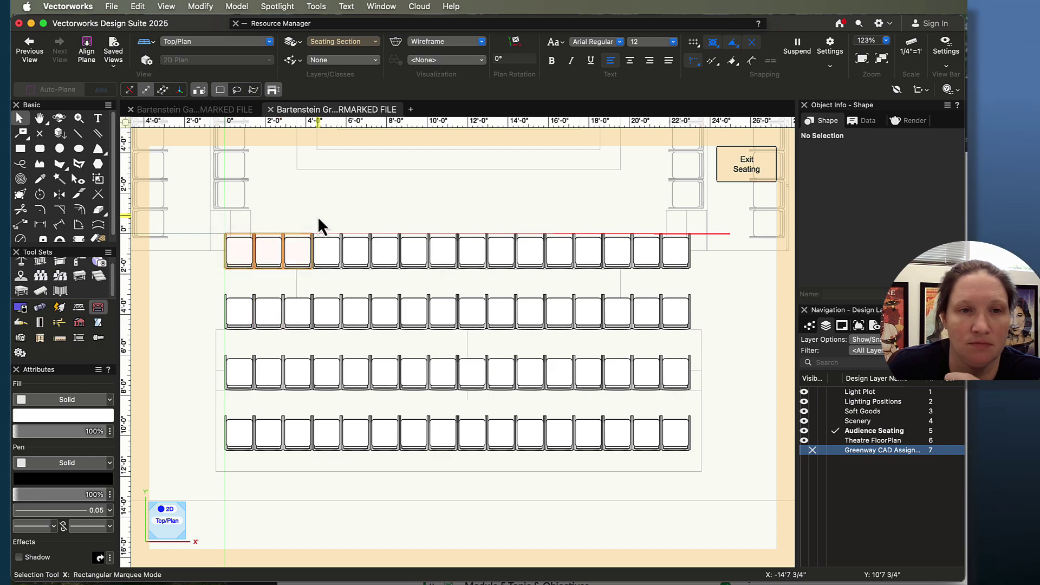
{"action": "key", "text": "Delete"}
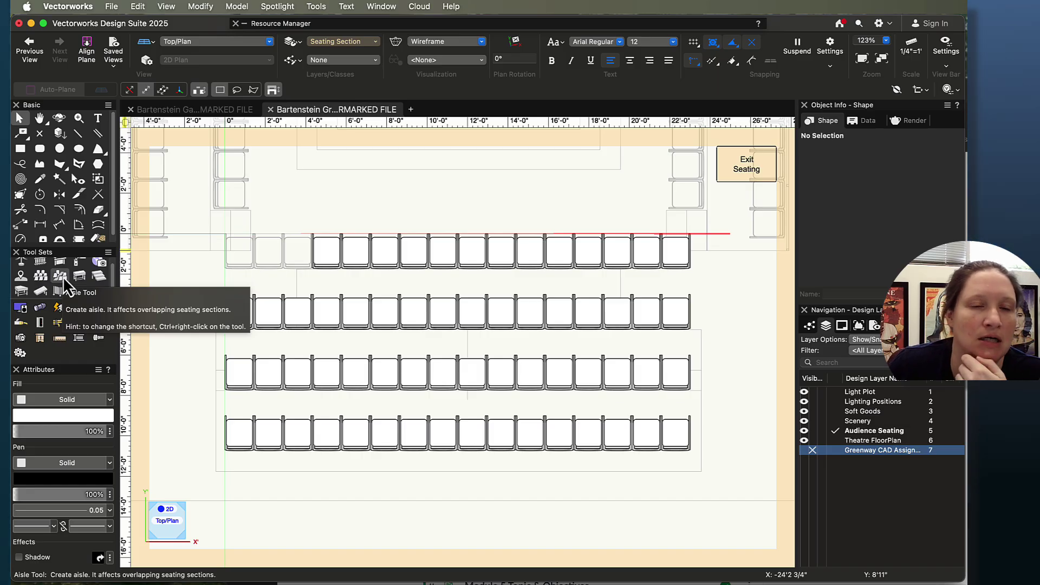
{"action": "left_click_drag", "start_coordinate": [723, 277], "coordinate": [596, 222]}
{"action": "key", "text": "Delete"}
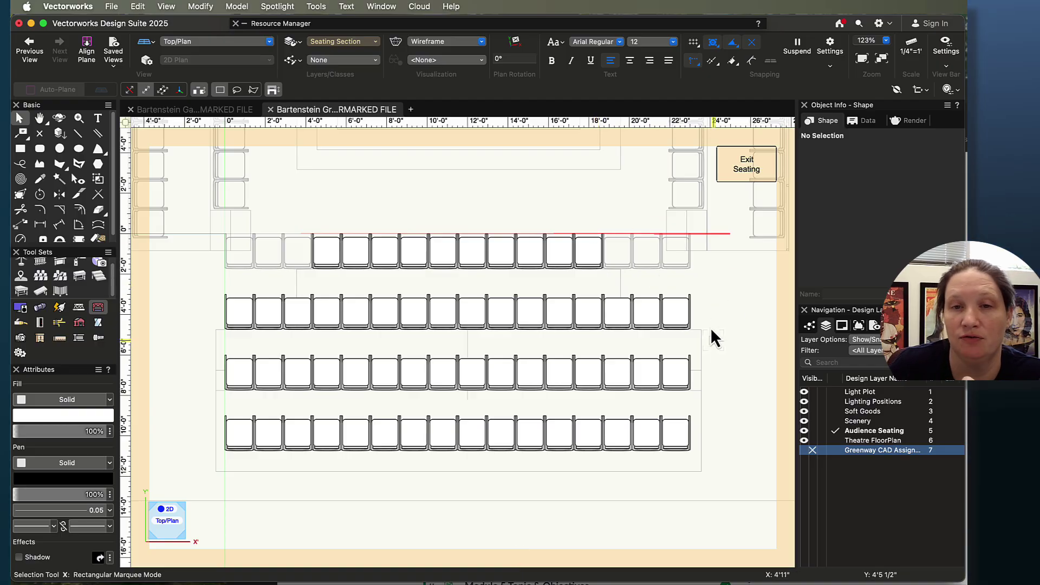
Delete two chairs from each end of the second row.
{"action": "left_click_drag", "start_coordinate": [708, 285], "coordinate": [629, 350]}
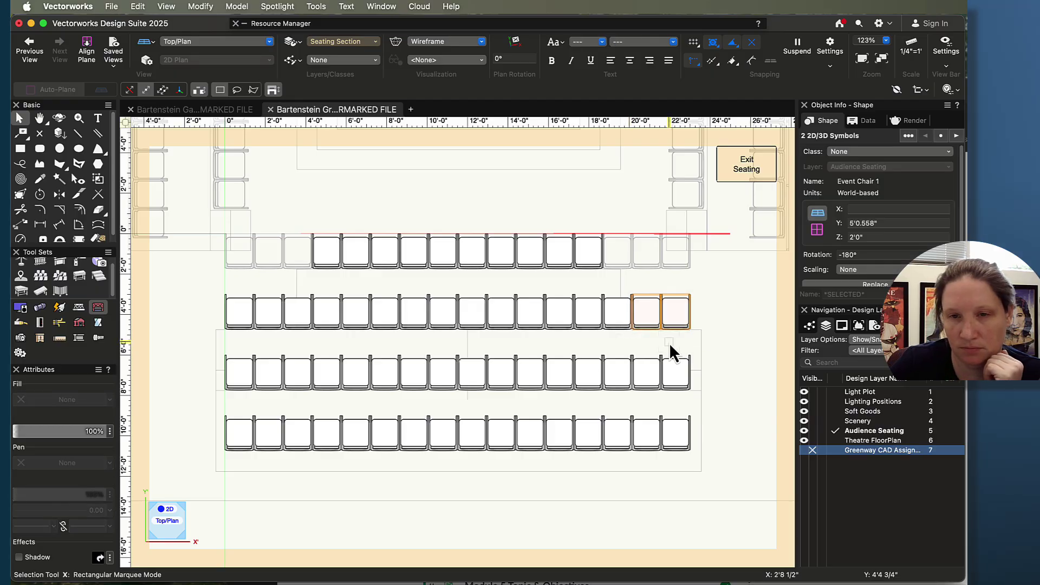
{"action": "key", "text": "Delete"}
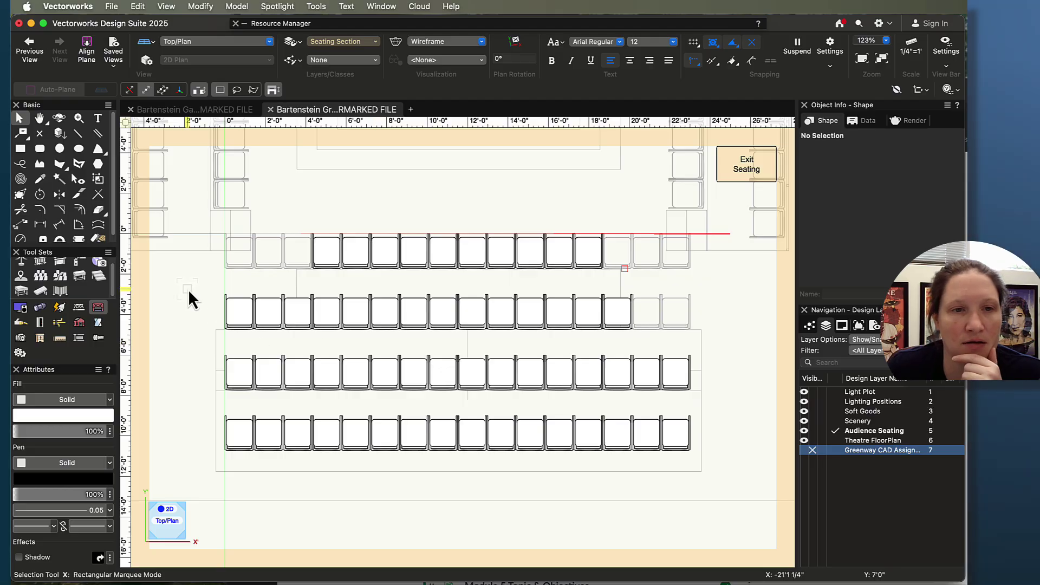
{"action": "left_click_drag", "start_coordinate": [211, 285], "coordinate": [303, 346]}
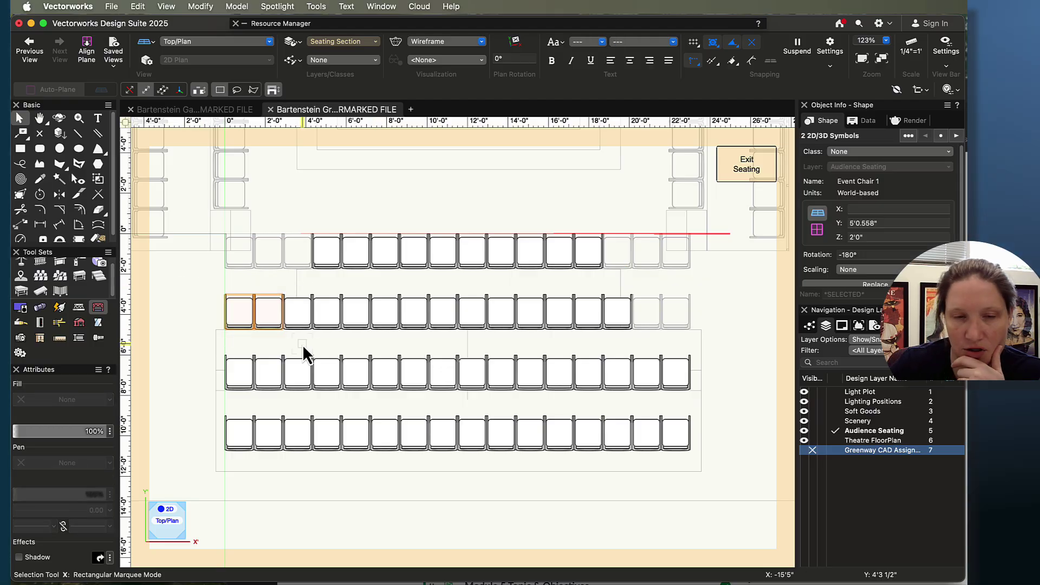
{"action": "key", "text": "Delete"}
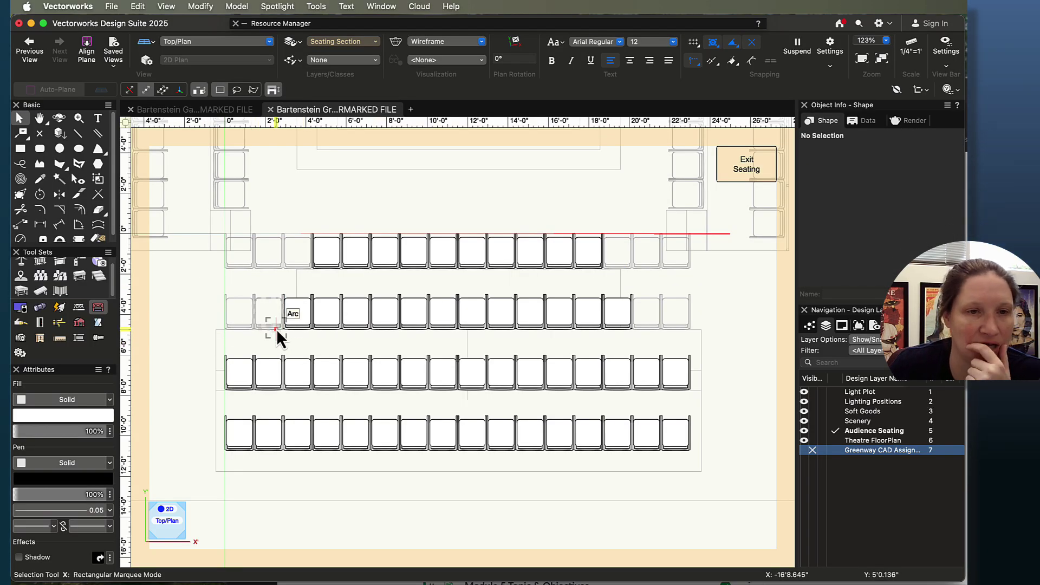
Delete two chairs from the left end and one chair from the right end of the third row.
{"action": "left_click_drag", "start_coordinate": [185, 338], "coordinate": [287, 405]}
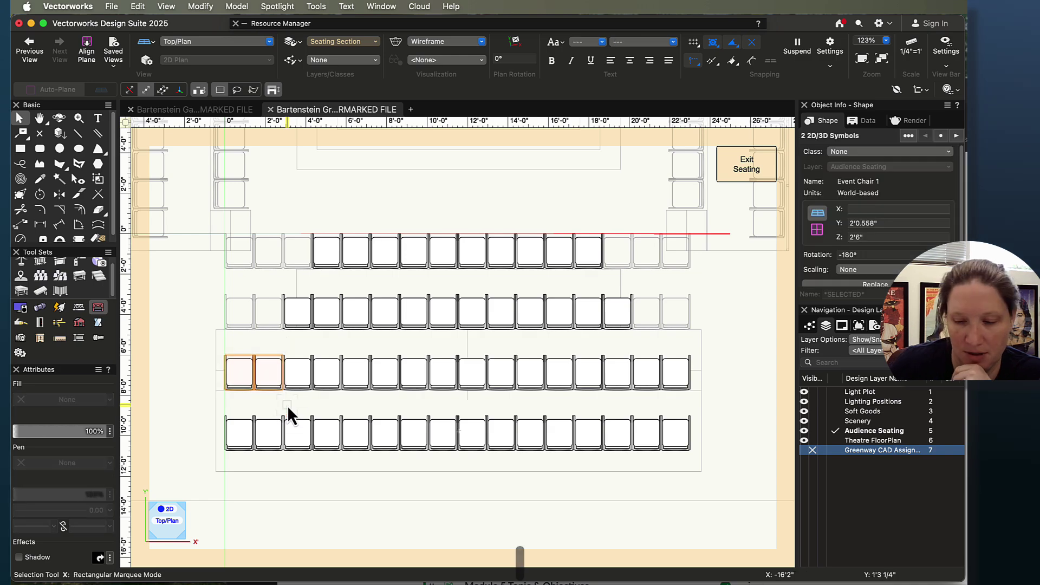
{"action": "key", "text": "Delete"}
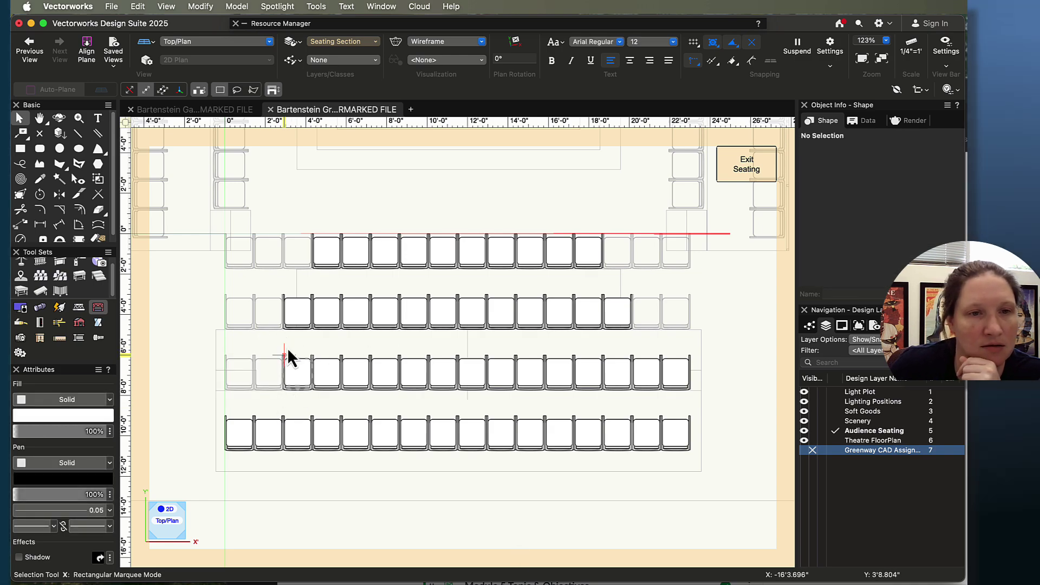
{"action": "left_click_drag", "start_coordinate": [265, 343], "coordinate": [424, 365]}
{"action": "left_click", "coordinate": [670, 368]}
{"action": "key", "text": "Delete"}
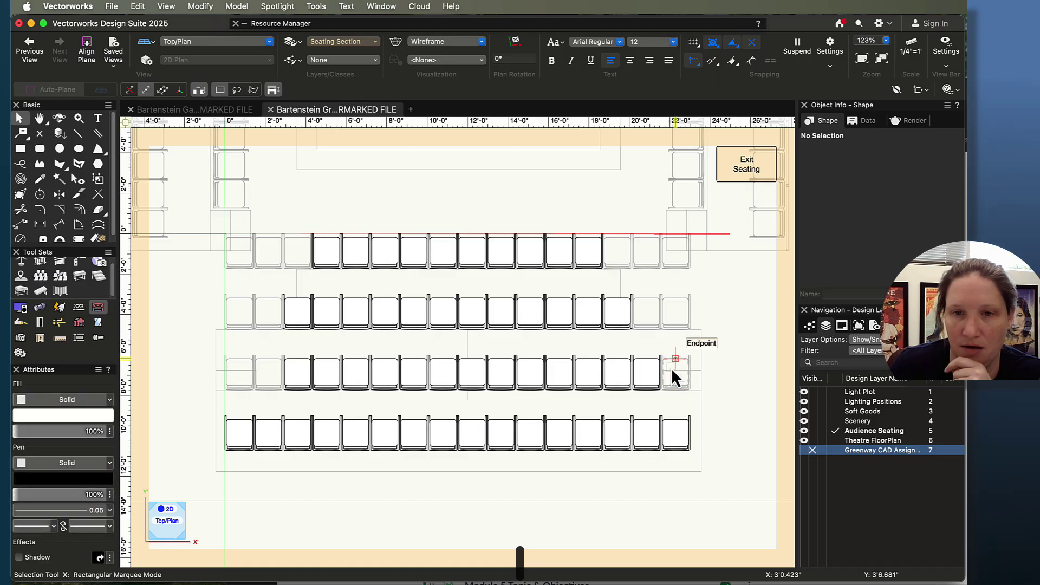
Move the third row's 13 remaining chairs so they sit centred across the platform with their backs along its rear edge.
{"action": "left_click_drag", "start_coordinate": [675, 349], "coordinate": [276, 409]}
{"action": "scroll", "coordinate": [456, 403], "scroll_direction": "up", "scroll_amount": 5}
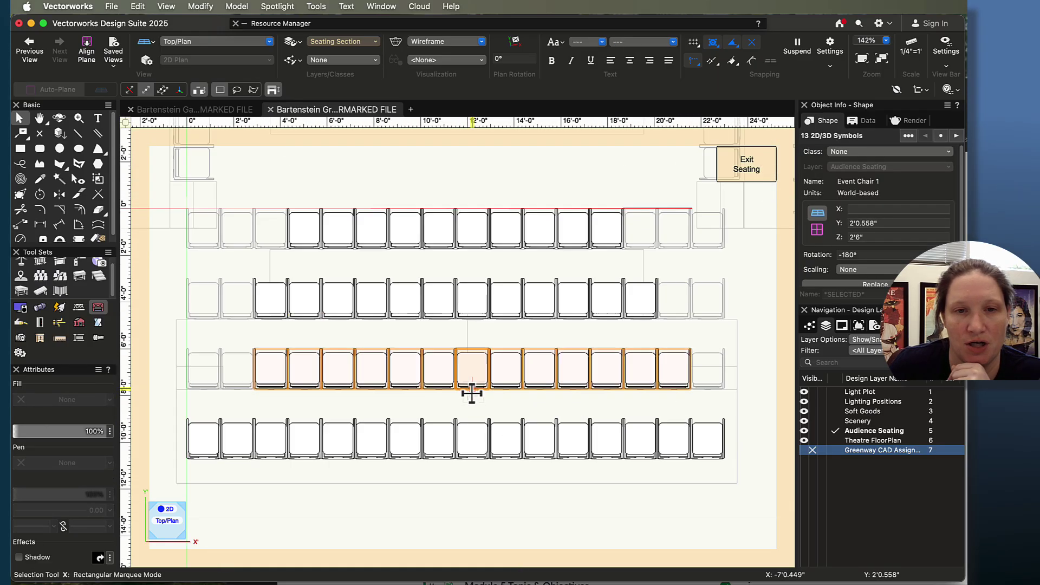
{"action": "left_click_drag", "start_coordinate": [470, 391], "coordinate": [456, 390]}
{"action": "scroll", "coordinate": [452, 381], "scroll_direction": "up", "scroll_amount": 1}
{"action": "key", "text": "shift+Right"}
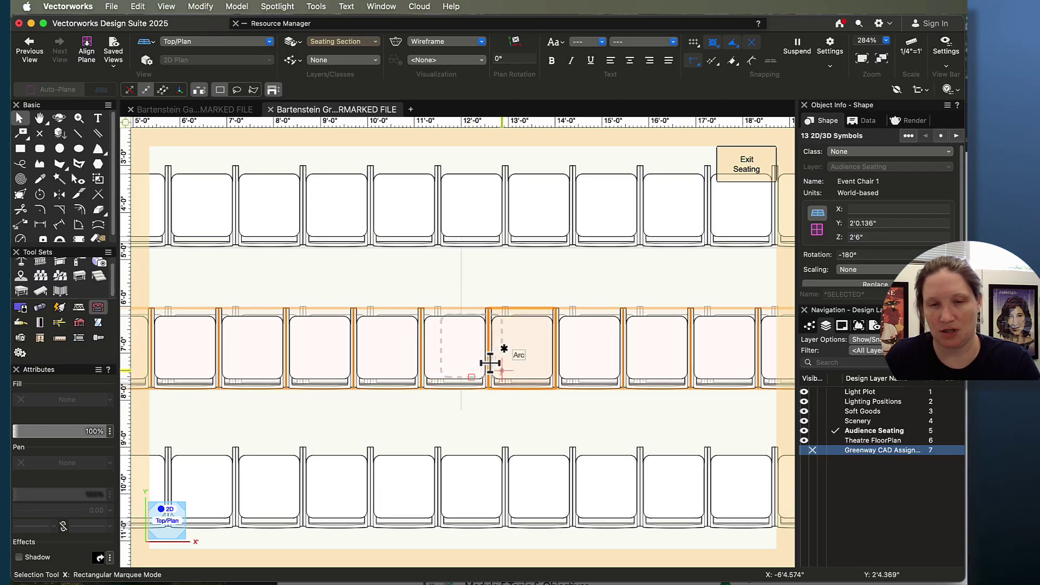
{"action": "key", "text": "shift+Right"}
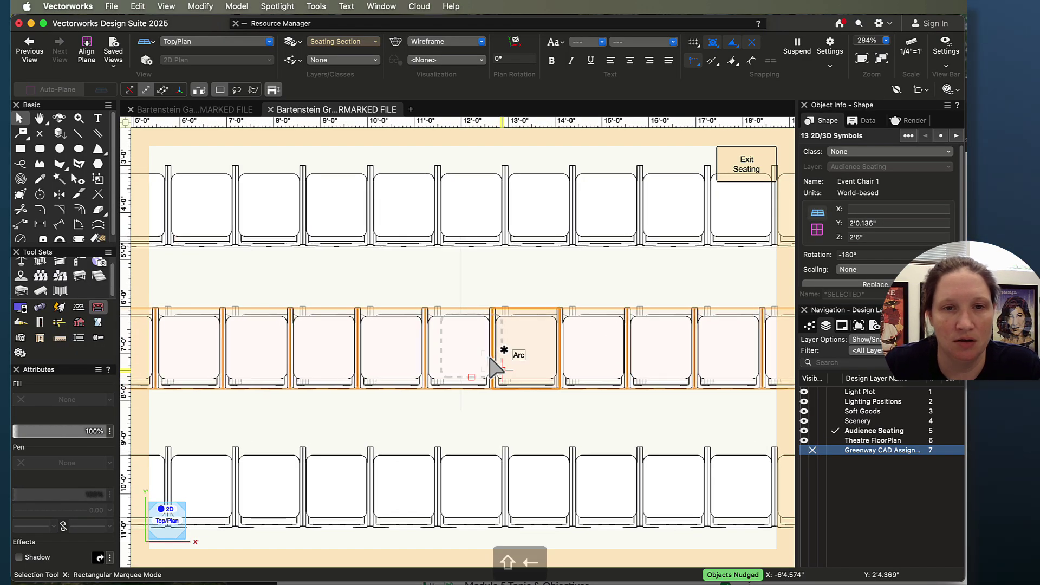
{"action": "key", "text": "shift+Up"}
{"action": "key", "text": "shift+Up"}
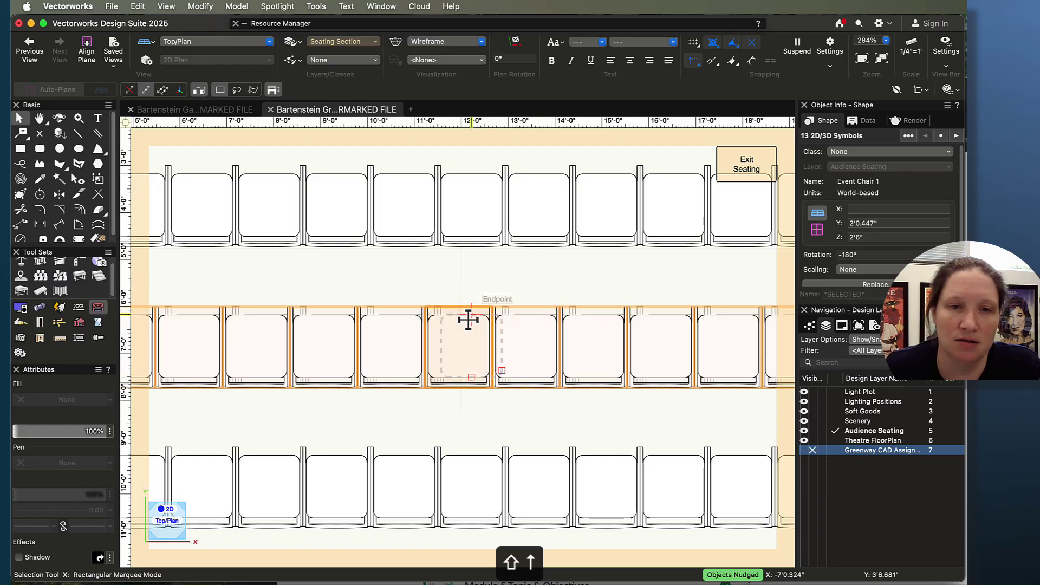
{"action": "scroll", "coordinate": [465, 325], "scroll_direction": "down", "scroll_amount": 3}
{"action": "left_click", "coordinate": [357, 491]}
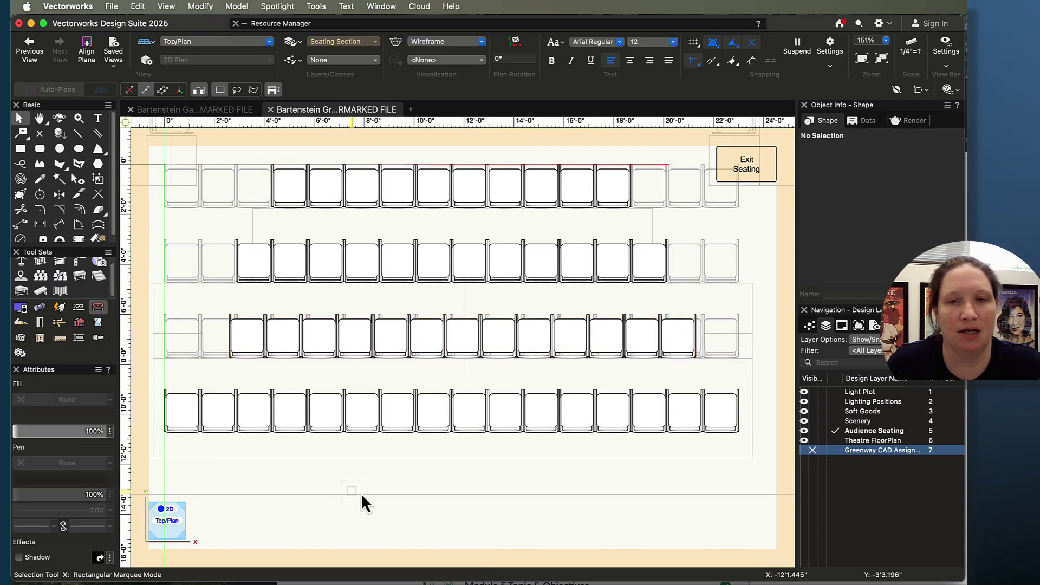
{"action": "scroll", "coordinate": [392, 490], "scroll_direction": "down", "scroll_amount": 1}
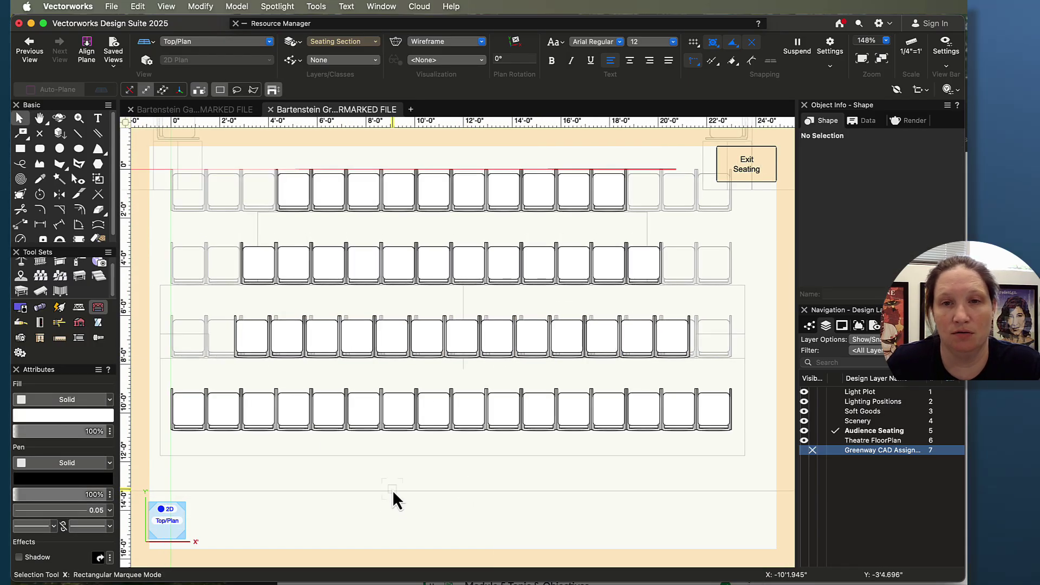
{"action": "left_click_drag", "start_coordinate": [238, 298], "coordinate": [709, 385]}
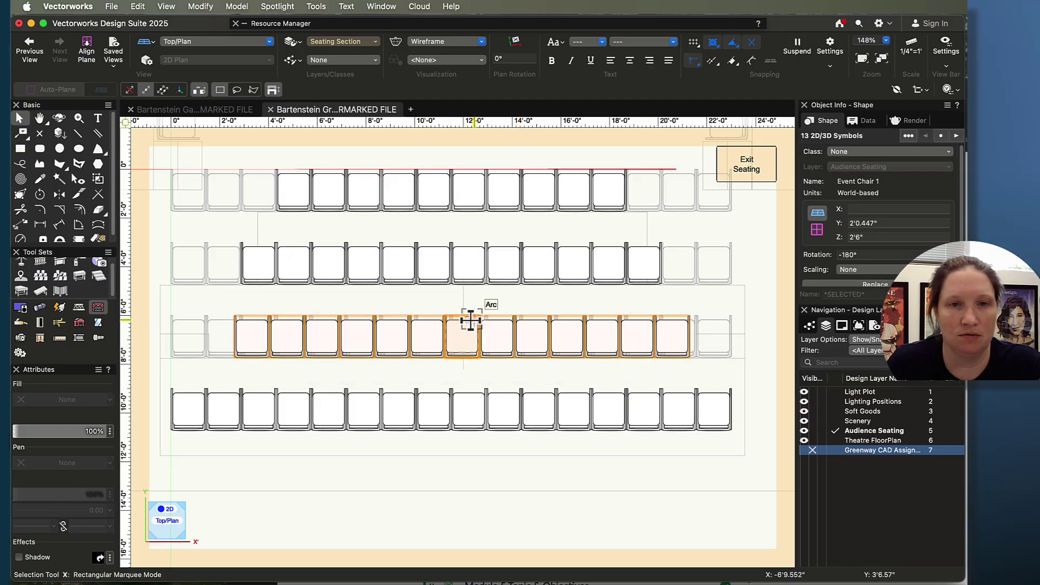
{"action": "left_click_drag", "start_coordinate": [471, 321], "coordinate": [459, 320]}
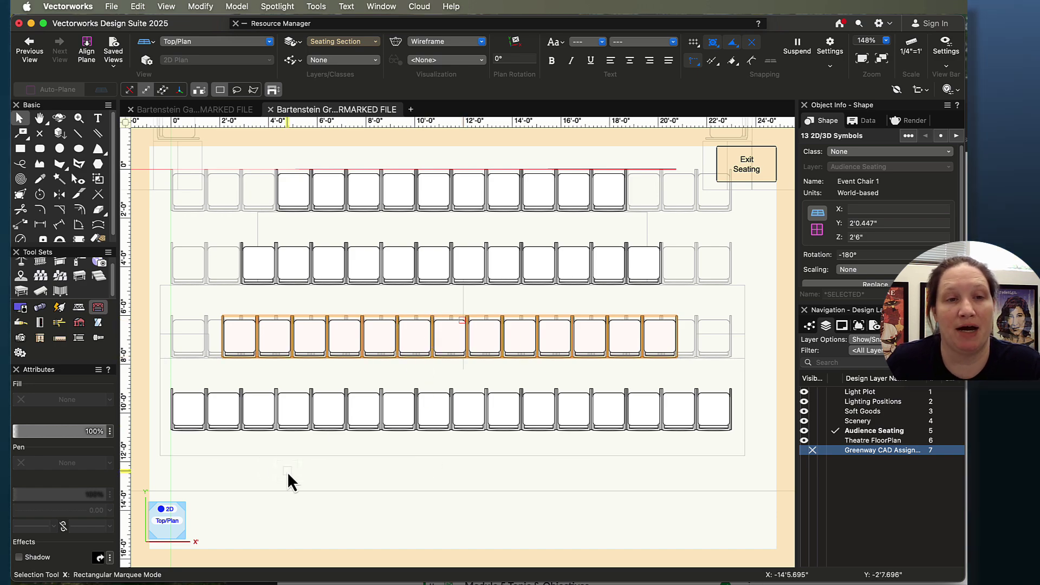
Move all 16 chairs of the last row straight back until they sit just inside the rearmost platform's back edge.
{"action": "key", "text": "h"}
{"action": "left_click_drag", "start_coordinate": [401, 483], "coordinate": [409, 458]}
{"action": "key", "text": "x"}
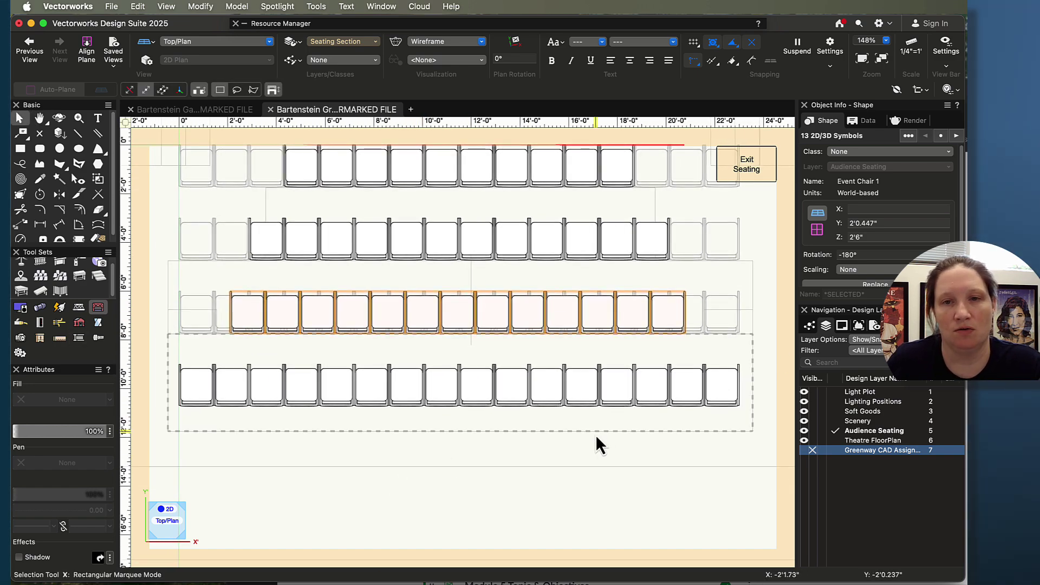
{"action": "left_click", "coordinate": [771, 357]}
{"action": "left_click_drag", "start_coordinate": [679, 389], "coordinate": [172, 432]}
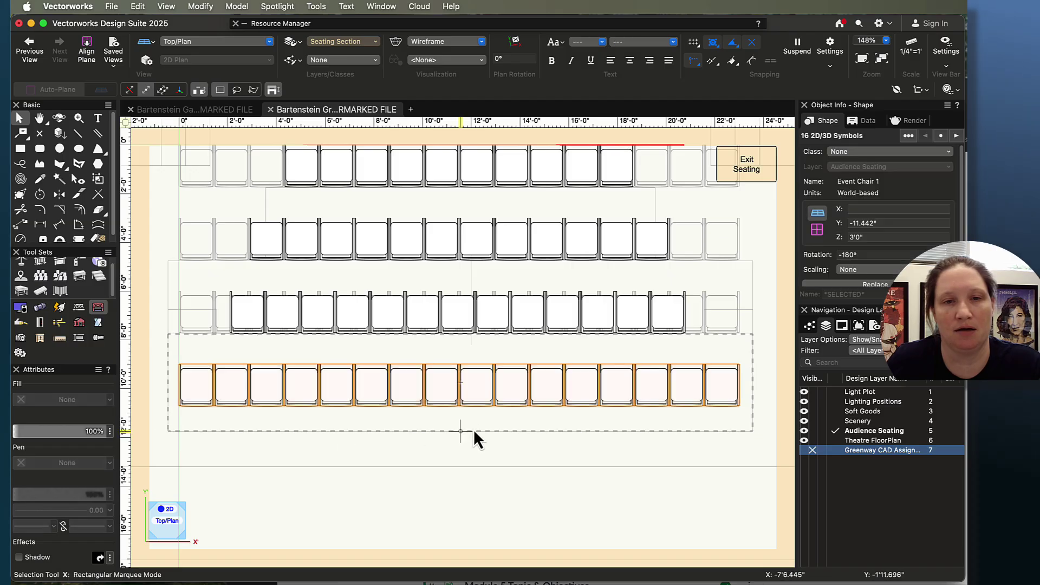
{"action": "left_click_drag", "start_coordinate": [468, 408], "coordinate": [460, 424]}
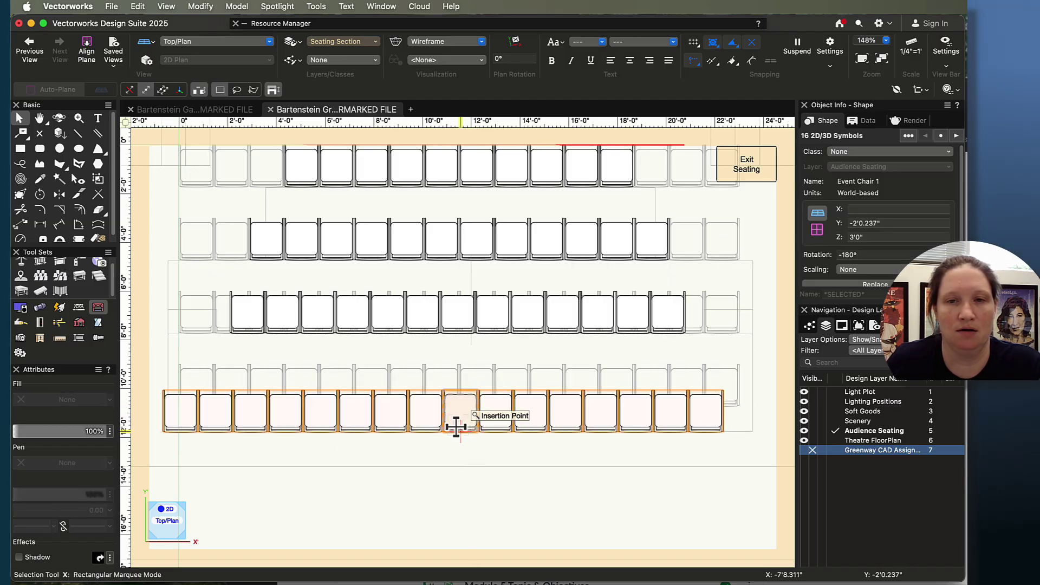
{"action": "key", "text": "super+z"}
{"action": "scroll", "coordinate": [432, 434], "scroll_direction": "up", "scroll_amount": 3}
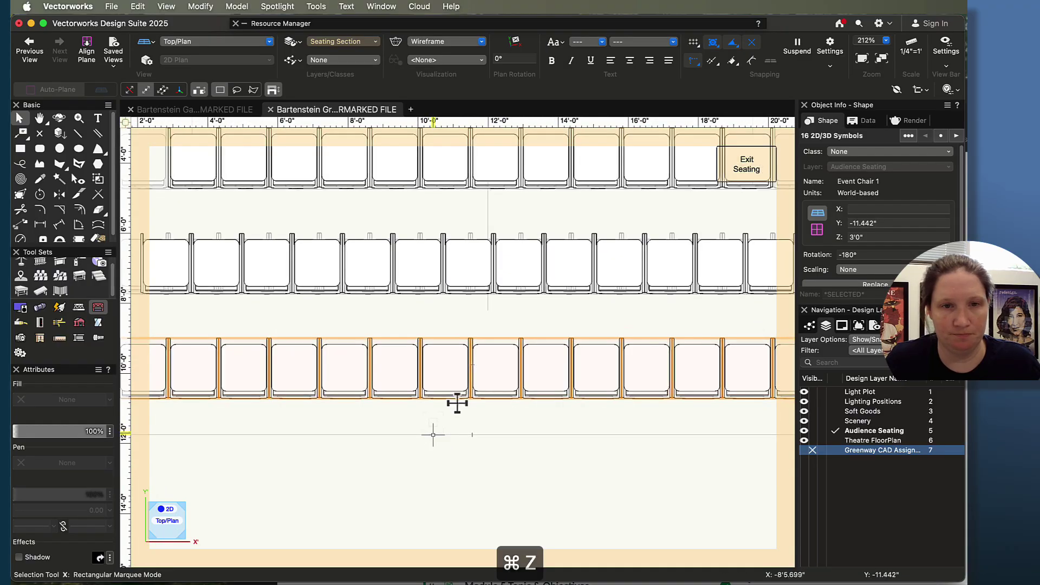
{"action": "left_click_drag", "start_coordinate": [451, 398], "coordinate": [454, 427]}
{"action": "scroll", "coordinate": [466, 436], "scroll_direction": "down", "scroll_amount": 3}
{"action": "middle_click_drag", "start_coordinate": [469, 469], "coordinate": [425, 478]}
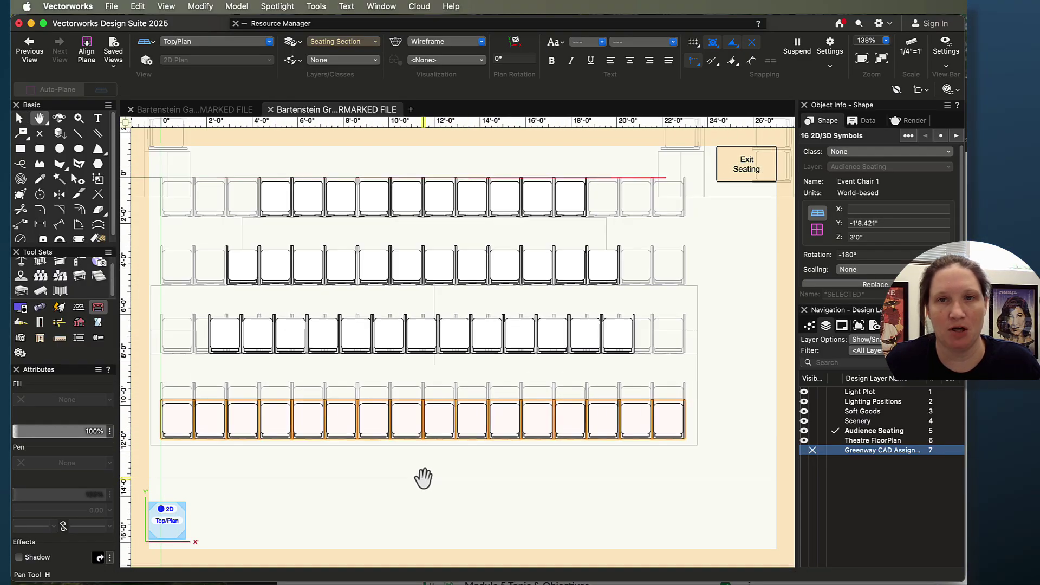
Set the Z height of the front row's 10 chairs to 0.
{"action": "scroll", "coordinate": [476, 432], "scroll_direction": "down", "scroll_amount": 2}
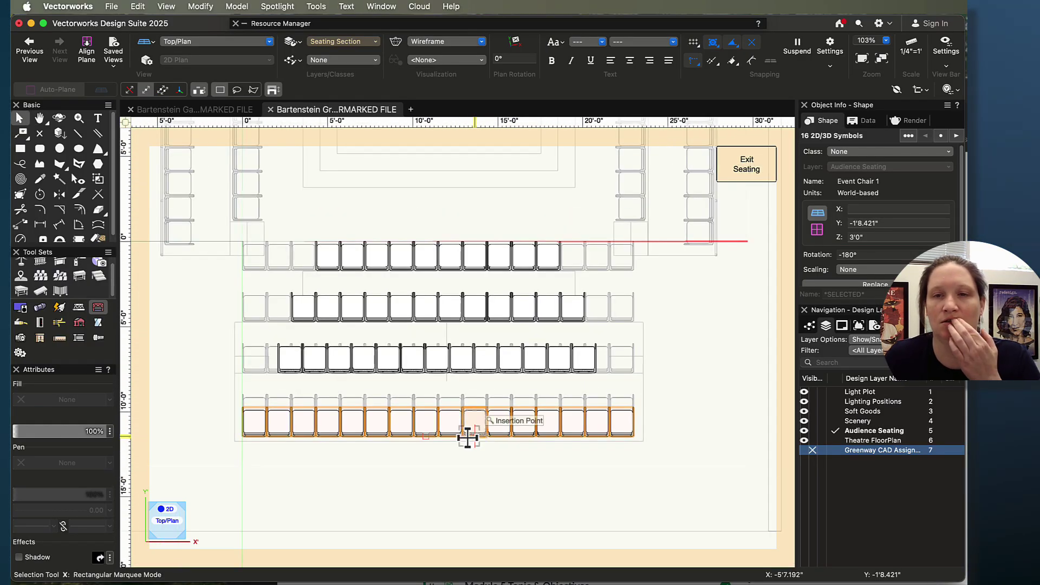
{"action": "left_click", "coordinate": [582, 357]}
{"action": "left_click", "coordinate": [574, 310]}
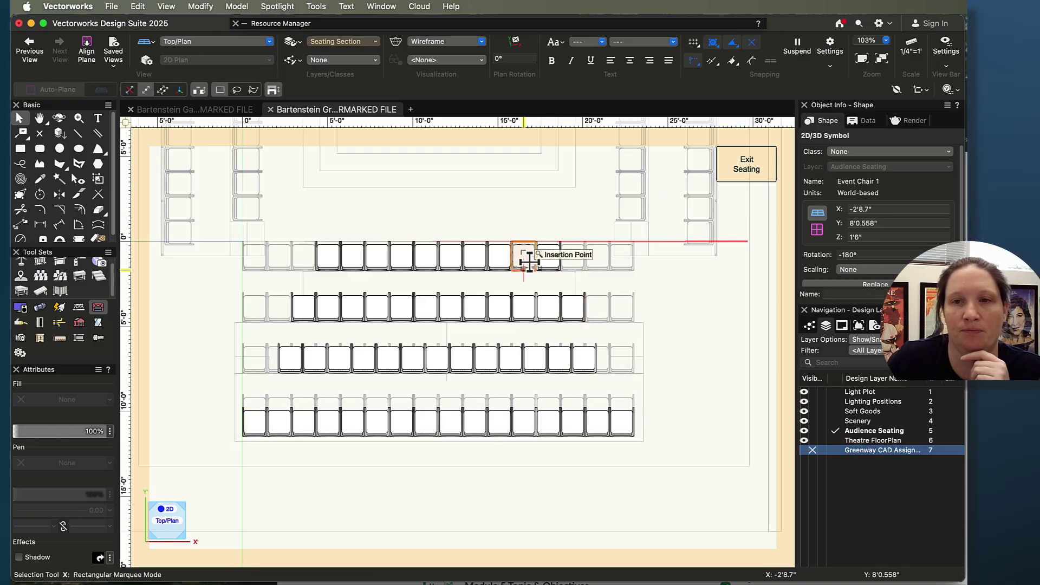
{"action": "left_click", "coordinate": [310, 225]}
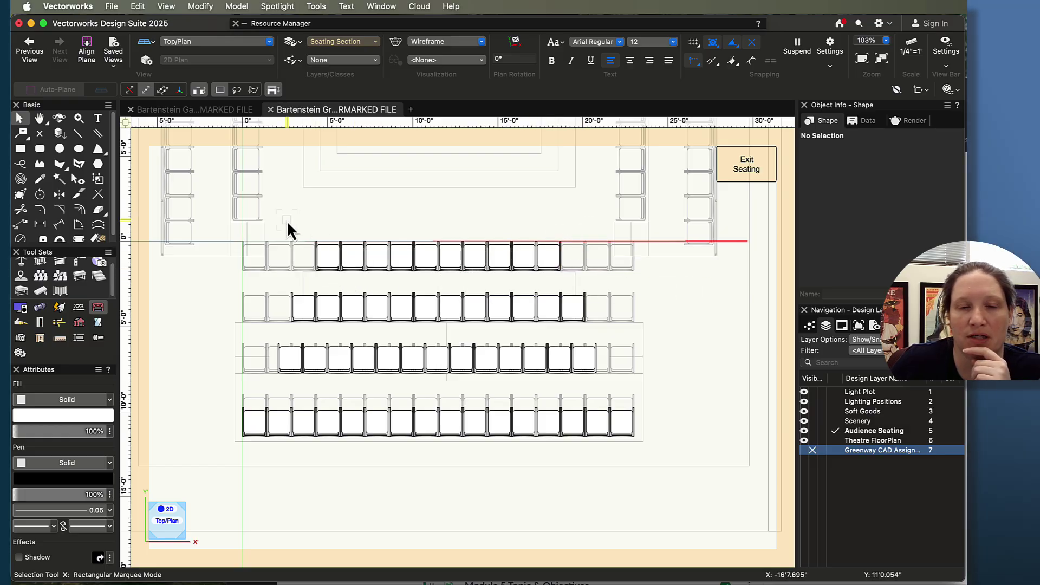
{"action": "left_click_drag", "start_coordinate": [287, 220], "coordinate": [596, 297]}
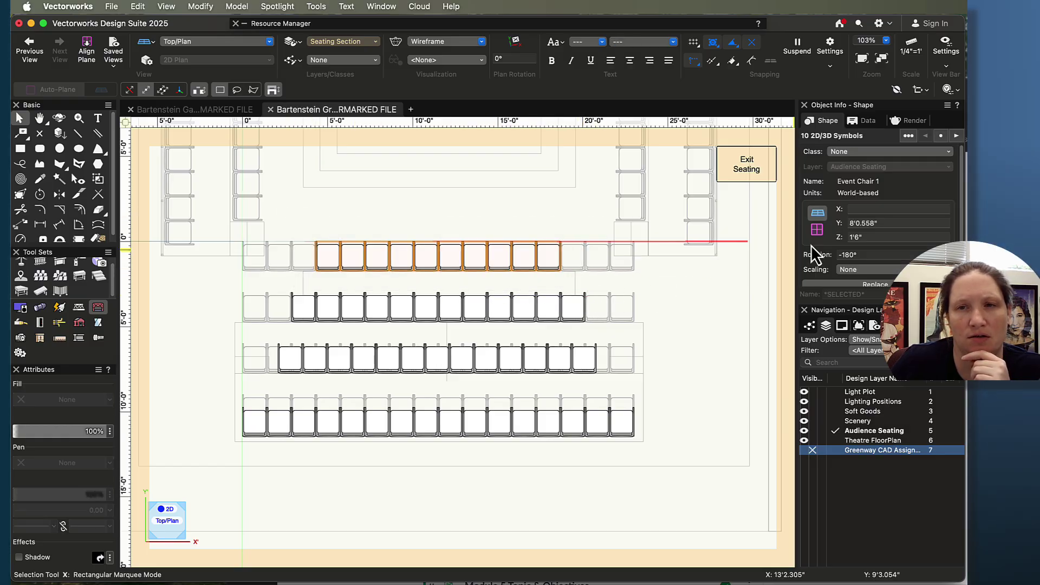
{"action": "left_click", "coordinate": [866, 237]}
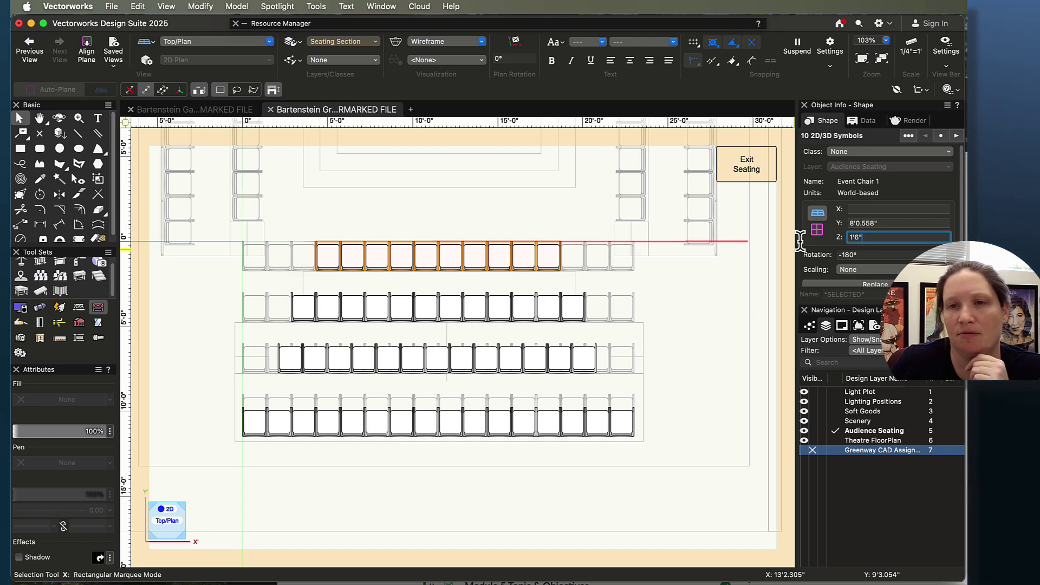
{"action": "type", "text": "0"}
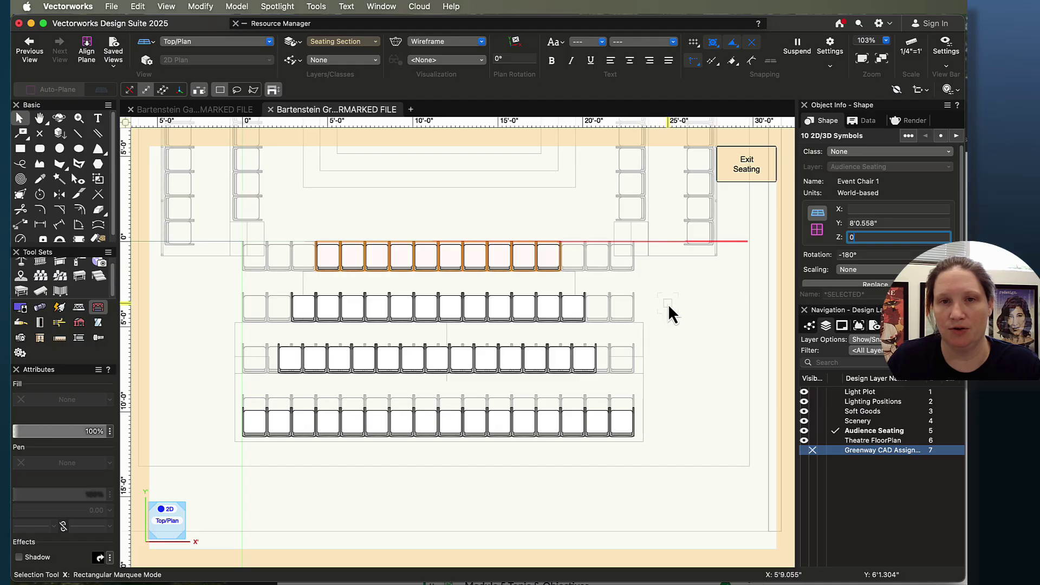
{"action": "left_click", "coordinate": [664, 301]}
Set the Z height of the second row's 12 chairs to 6".
{"action": "left_click_drag", "start_coordinate": [644, 286], "coordinate": [284, 329]}
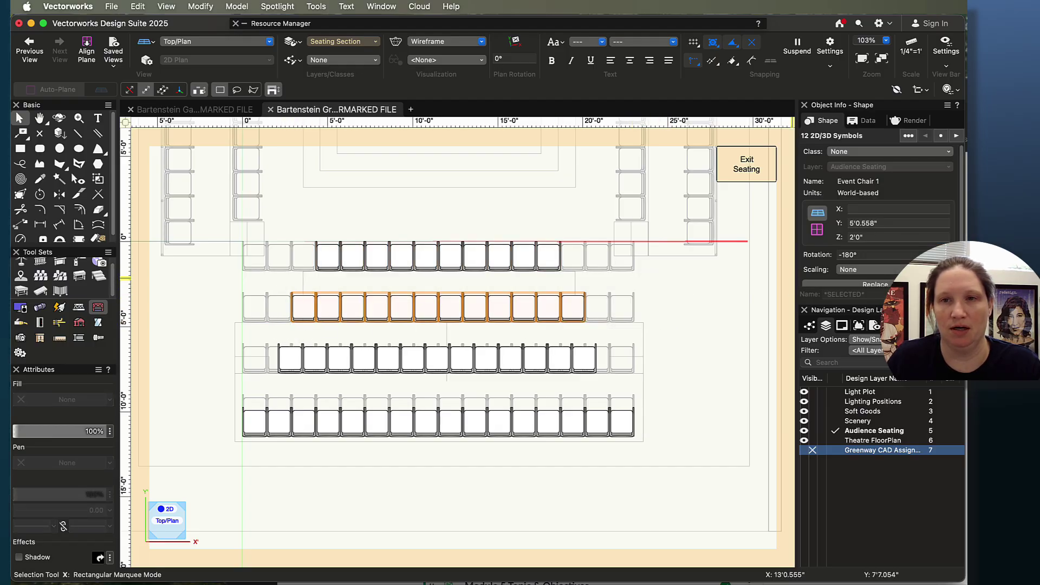
{"action": "left_click_drag", "start_coordinate": [855, 233], "coordinate": [815, 240]}
{"action": "type", "text": "6\""}
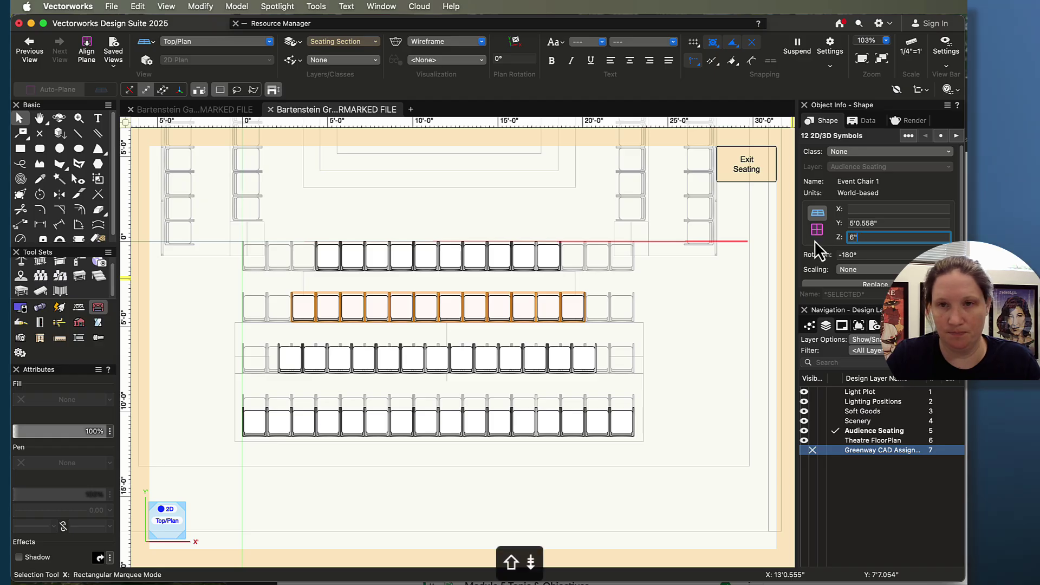
{"action": "key", "text": "Return"}
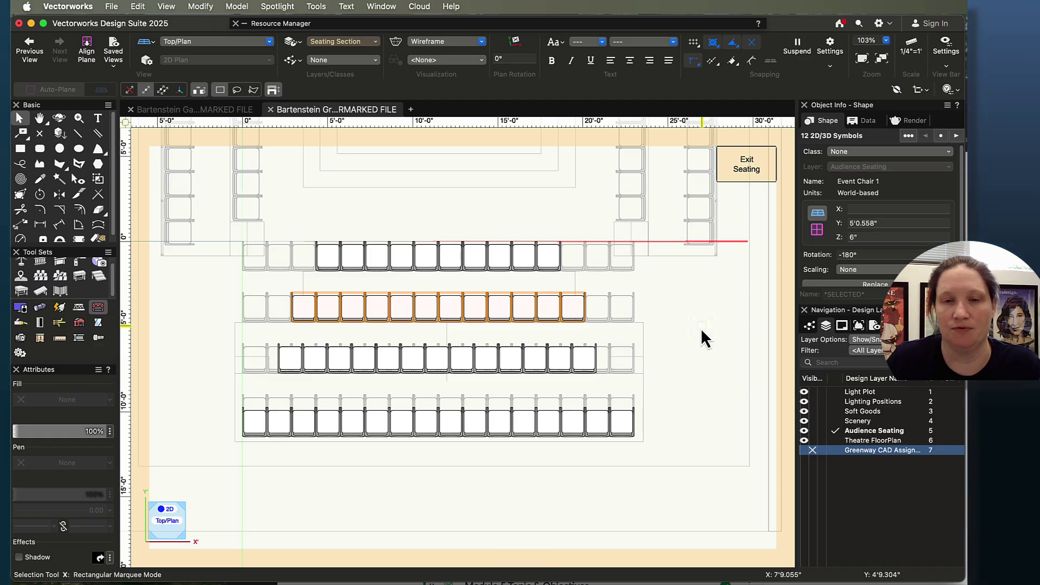
Set the Z height of the third row's 13 chairs to 1'6".
{"action": "left_click", "coordinate": [661, 335]}
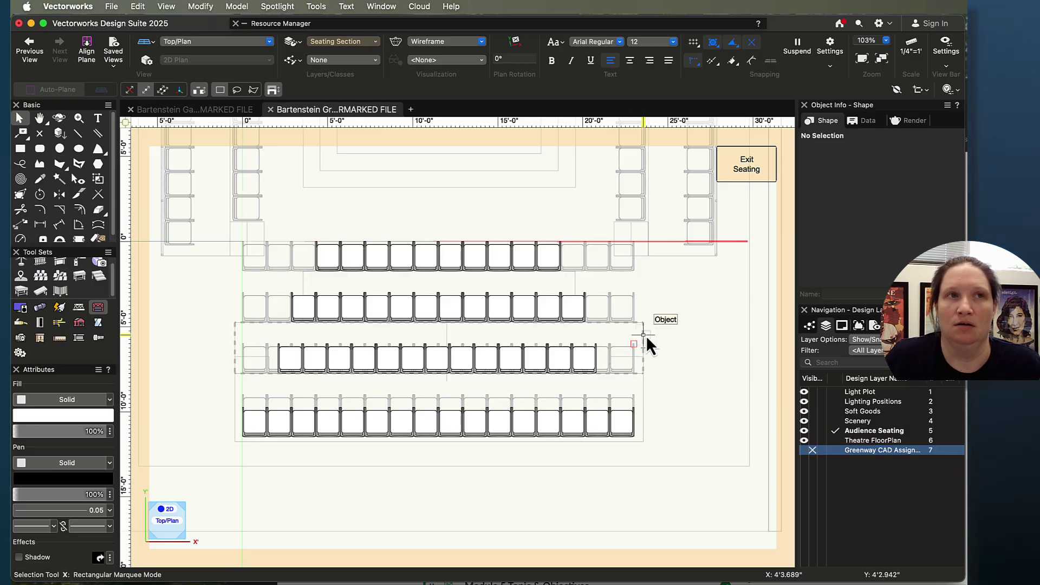
{"action": "left_click_drag", "start_coordinate": [674, 332], "coordinate": [240, 386]}
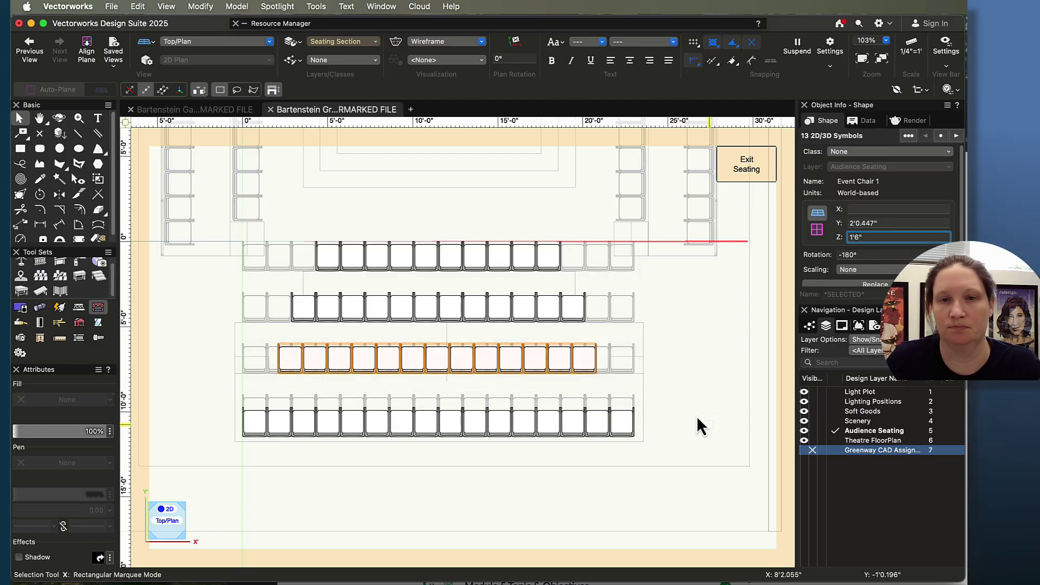
{"action": "left_click", "coordinate": [676, 389]}
Set the last row's 16 chairs to a Z height of 2'6" and exit seat editing, modifying the boundary to fit all seats.
{"action": "left_click_drag", "start_coordinate": [663, 388], "coordinate": [241, 458]}
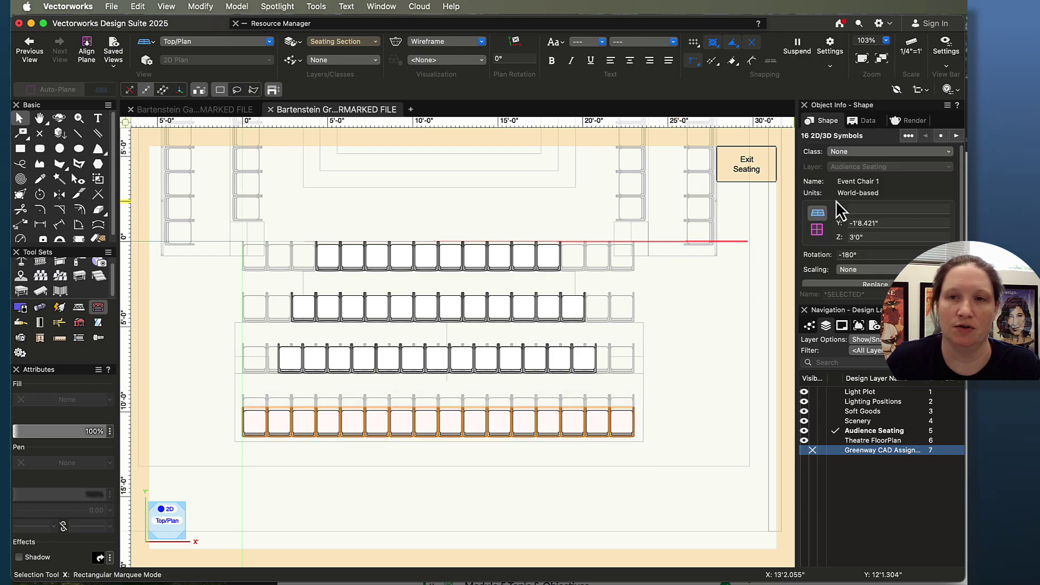
{"action": "left_click", "coordinate": [865, 239]}
{"action": "type", "text": "2'"}
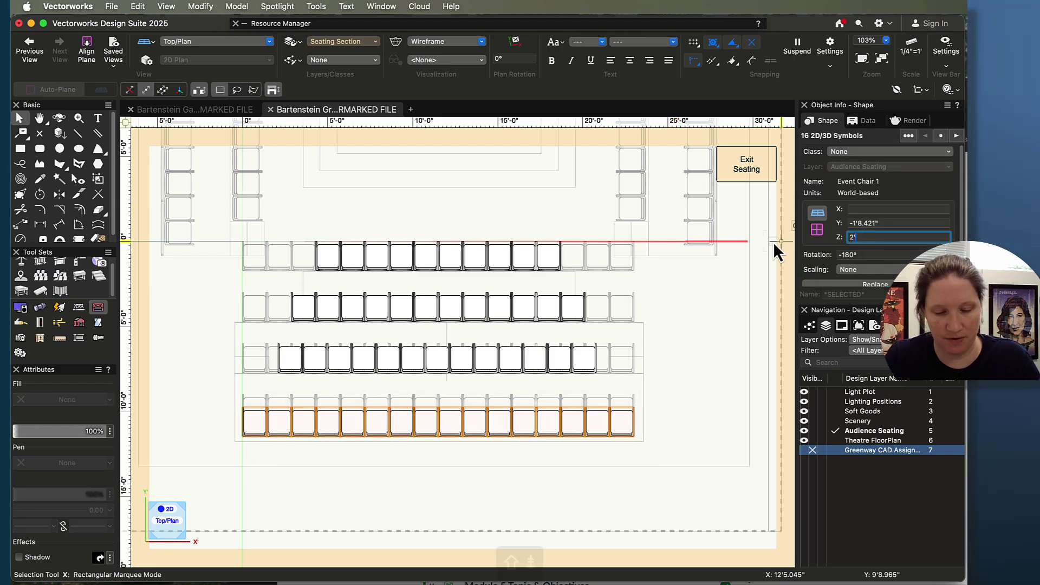
{"action": "type", "text": "6"}
{"action": "key", "text": "Return"}
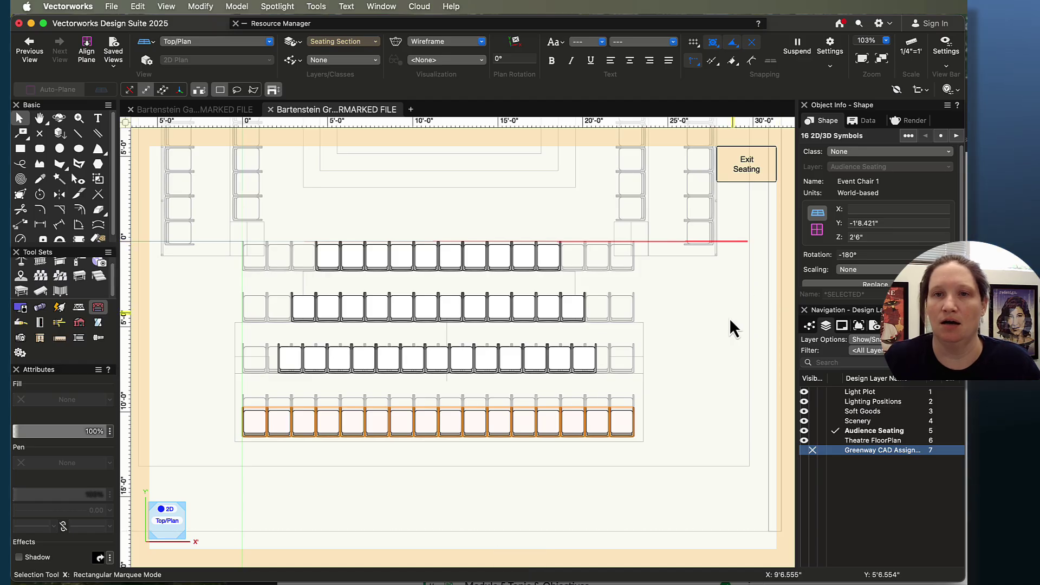
{"action": "left_click", "coordinate": [745, 167]}
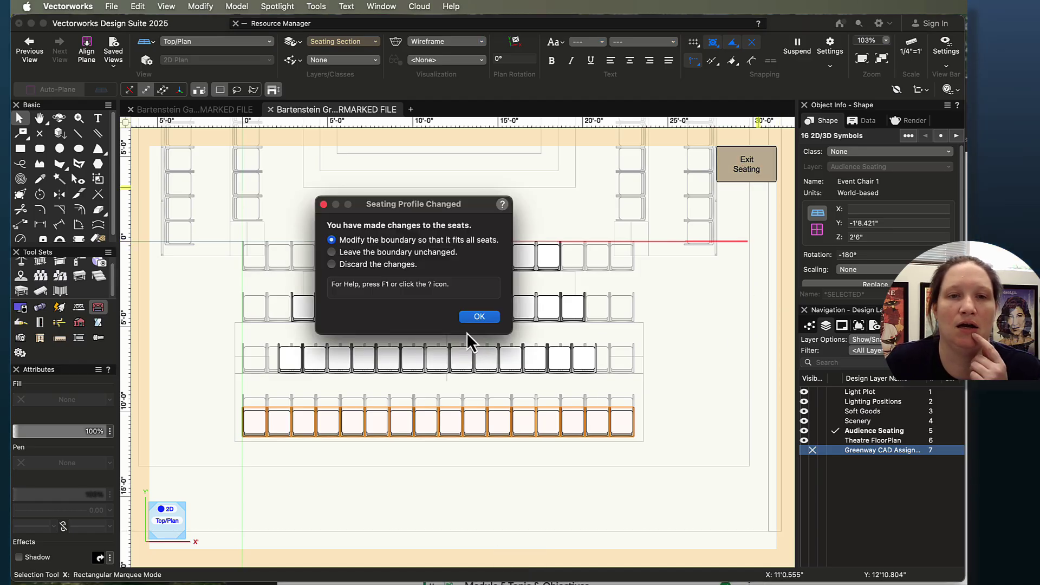
{"action": "left_click", "coordinate": [479, 318]}
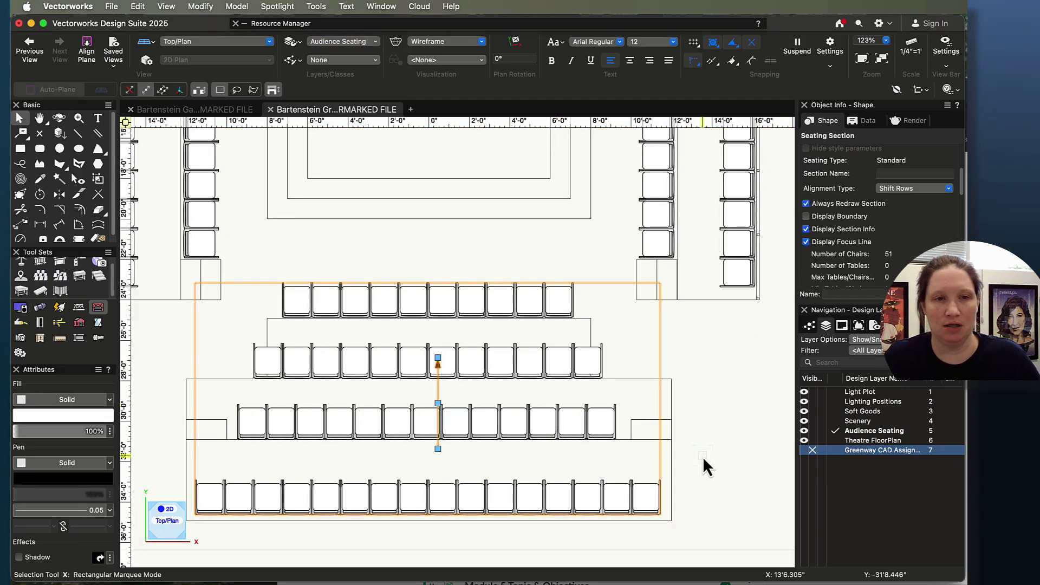
Create the backup copy and set the whole centre seating section's Z height to 1'6".
{"action": "key", "text": "shift+c"}
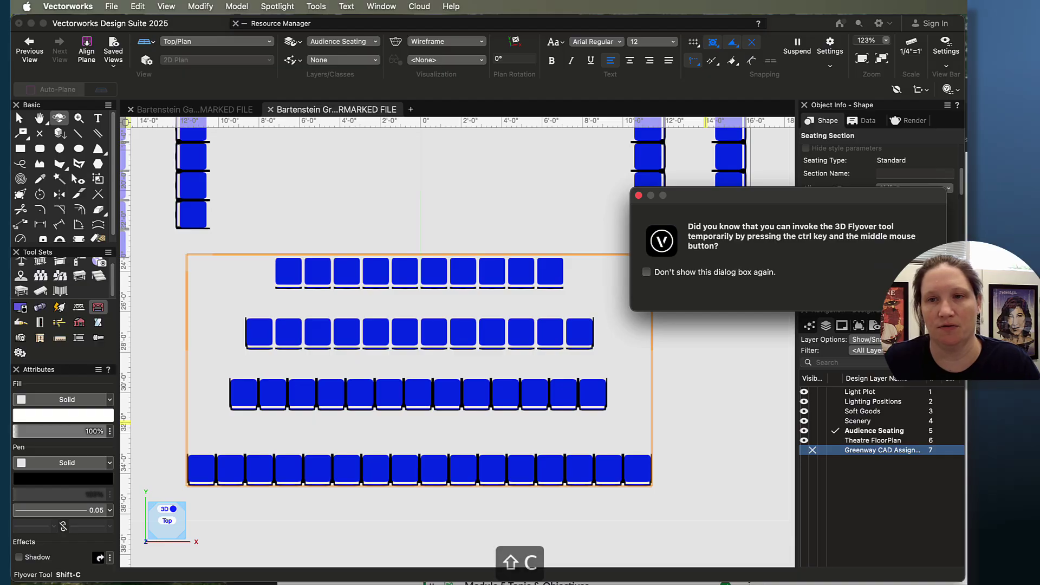
{"action": "mouse_move", "coordinate": [790, 407]}
{"action": "left_mouse_down"}
{"action": "mouse_move", "coordinate": [702, 441]}
{"action": "mouse_move", "coordinate": [553, 318]}
{"action": "mouse_move", "coordinate": [833, 281]}
{"action": "mouse_move", "coordinate": [913, 357]}
{"action": "mouse_move", "coordinate": [939, 338]}
{"action": "mouse_move", "coordinate": [955, 347]}
{"action": "mouse_move", "coordinate": [983, 309]}
{"action": "mouse_move", "coordinate": [1018, 298]}
{"action": "left_mouse_up"}
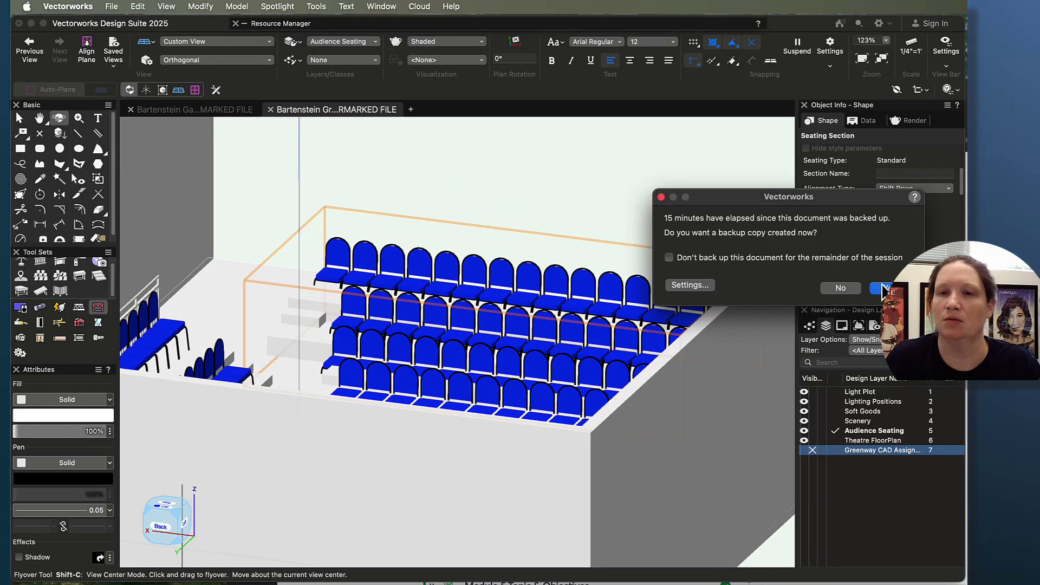
{"action": "left_click", "coordinate": [880, 287]}
{"action": "scroll", "coordinate": [838, 187], "scroll_direction": "up", "scroll_amount": 5}
{"action": "left_click", "coordinate": [873, 214]}
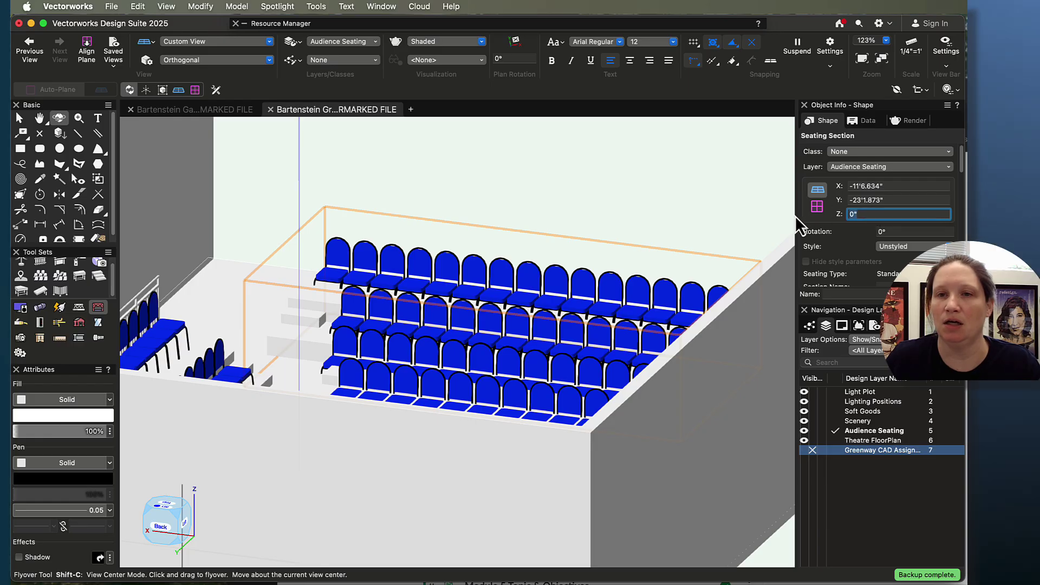
{"action": "type", "text": "1"}
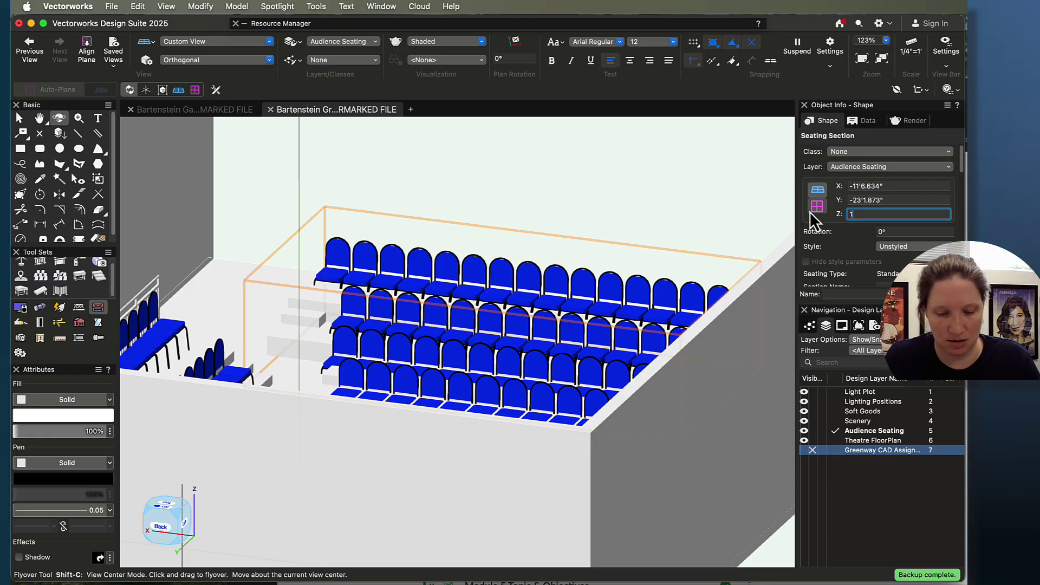
{"action": "type", "text": "'6\""}
{"action": "key", "text": "Return"}
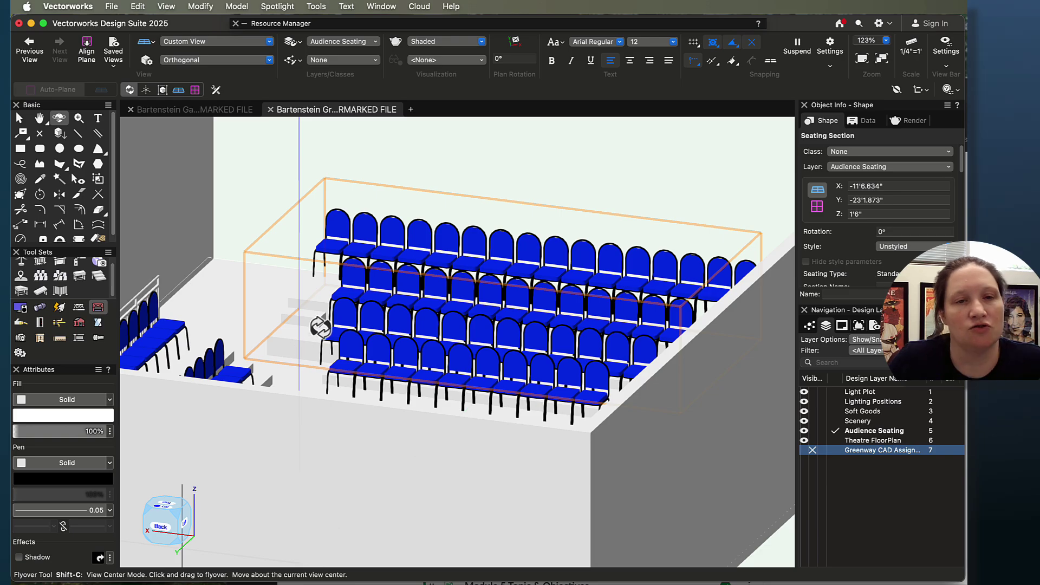
Hide the Theatre FloorPlan layer and show the centre seating from the Right view to compare the chair legs with the platforms.
{"action": "left_click_drag", "start_coordinate": [372, 380], "coordinate": [730, 371]}
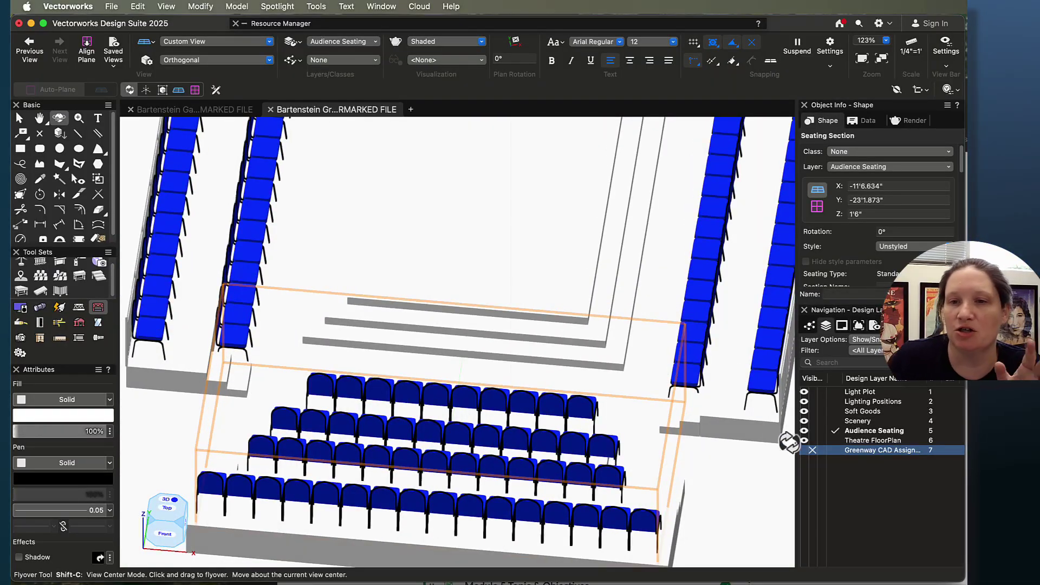
{"action": "left_click", "coordinate": [812, 440]}
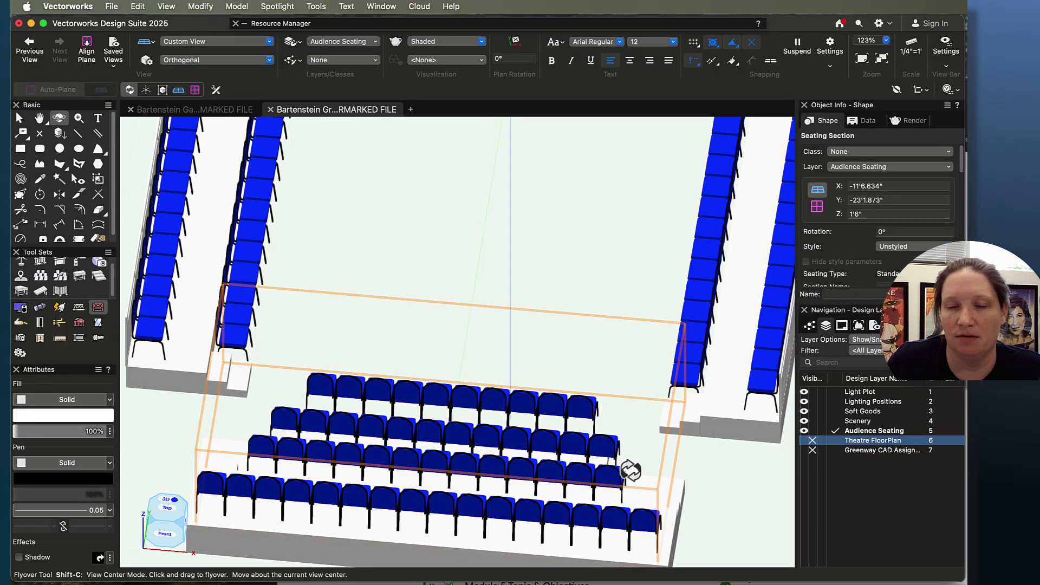
{"action": "left_click_drag", "start_coordinate": [733, 524], "coordinate": [571, 448]}
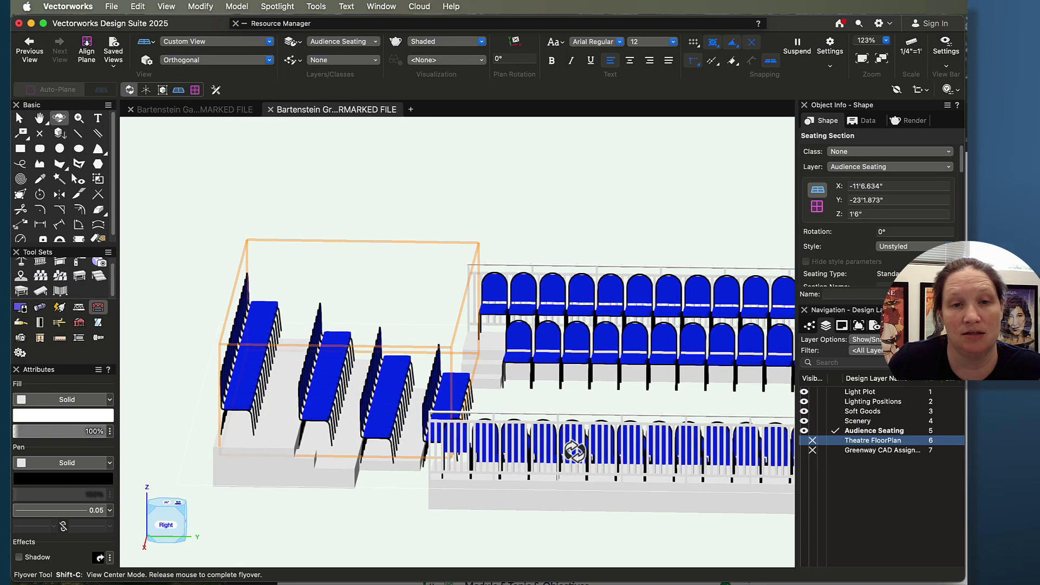
{"action": "scroll", "coordinate": [332, 463], "scroll_direction": "up", "scroll_amount": 5}
{"action": "left_click_drag", "start_coordinate": [374, 525], "coordinate": [368, 327]}
{"action": "scroll", "coordinate": [344, 379], "scroll_direction": "down", "scroll_amount": 2}
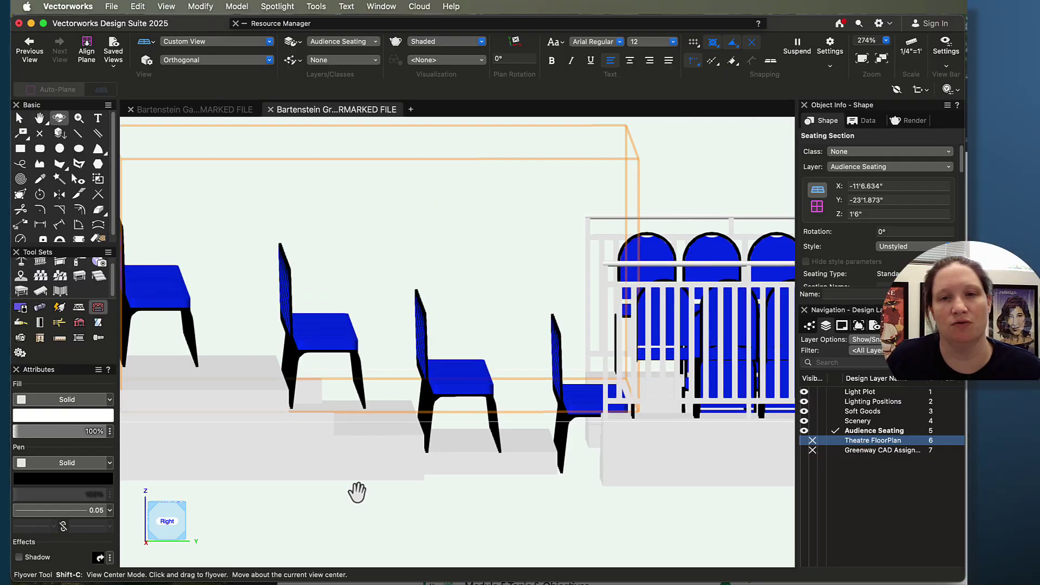
{"action": "middle_click_drag", "start_coordinate": [357, 491], "coordinate": [524, 504]}
{"action": "scroll", "coordinate": [450, 495], "scroll_direction": "down", "scroll_amount": 2}
{"action": "left_click_drag", "start_coordinate": [483, 538], "coordinate": [475, 530]}
{"action": "left_click", "coordinate": [172, 525]}
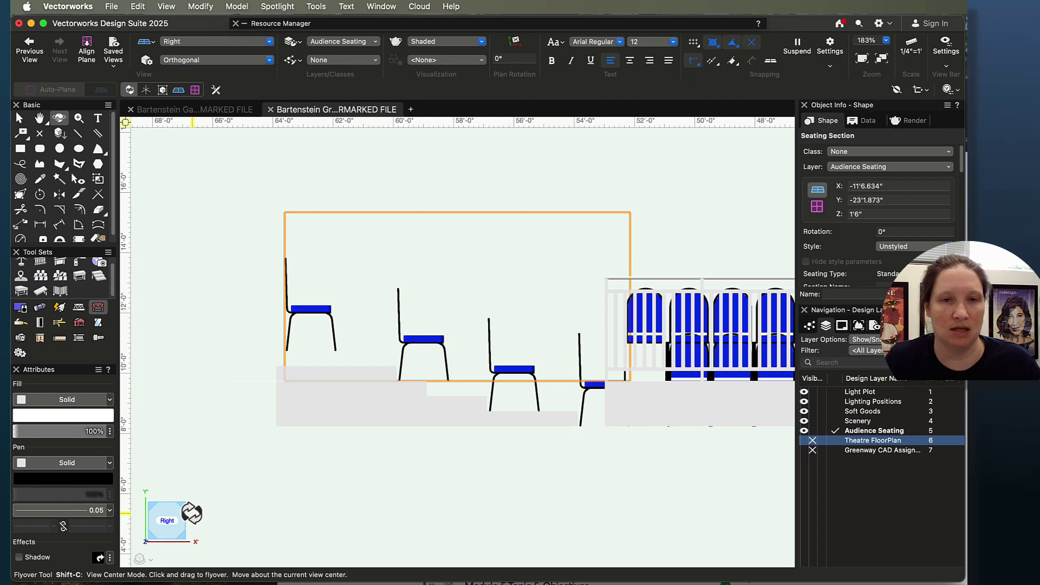
Reopen the centre section's seats for editing and lower the last row's 16 chairs to a Z height of 2'0".
{"action": "key", "text": "x"}
{"action": "key", "text": "x"}
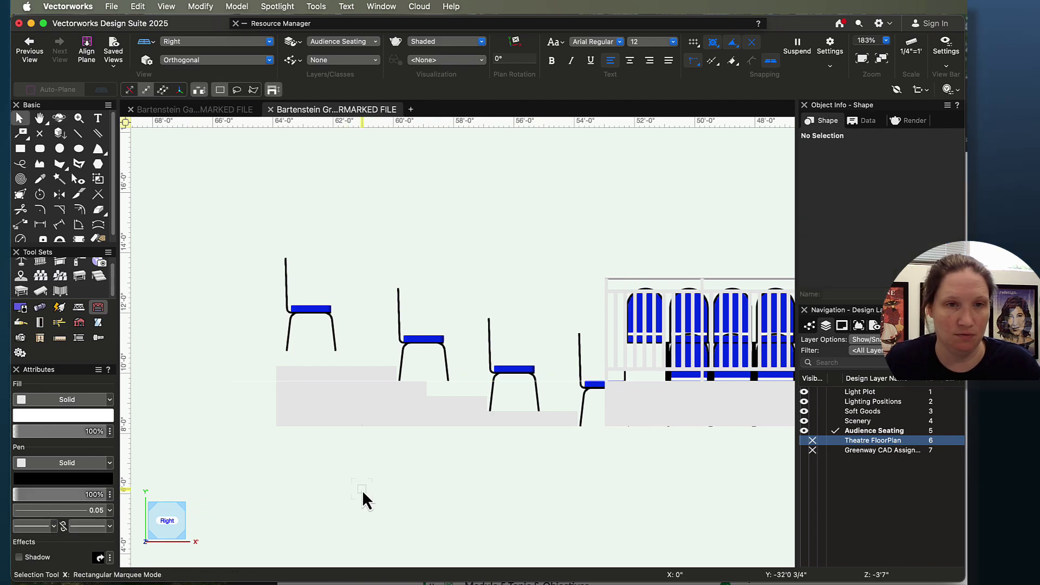
{"action": "key", "text": "F5"}
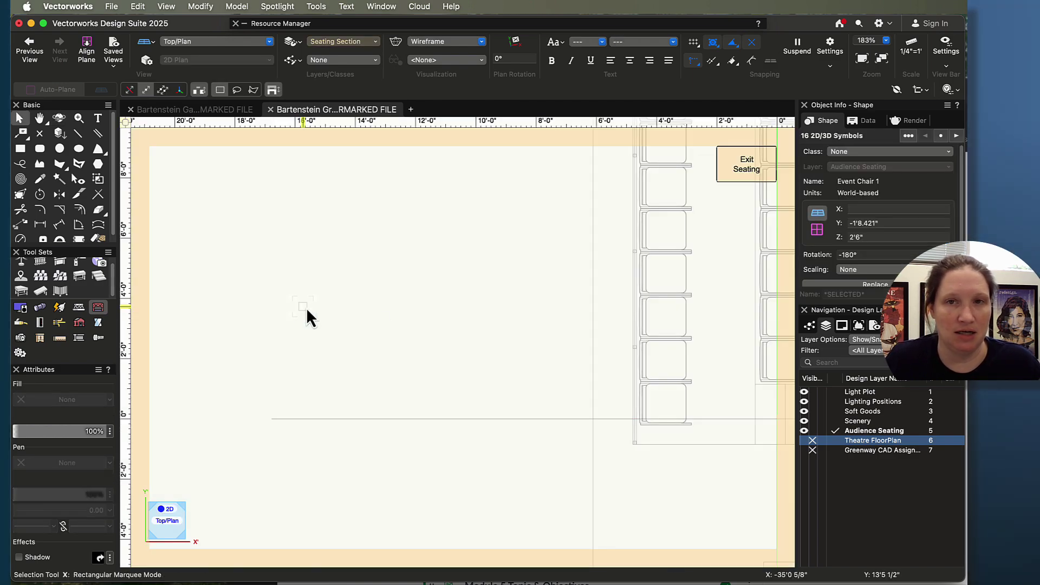
{"action": "scroll", "coordinate": [642, 233], "scroll_direction": "down", "scroll_amount": 2}
{"action": "middle_click_drag", "start_coordinate": [696, 222], "coordinate": [418, 221]}
{"action": "scroll", "coordinate": [510, 334], "scroll_direction": "up", "scroll_amount": 1}
{"action": "scroll", "coordinate": [628, 366], "scroll_direction": "up", "scroll_amount": 1}
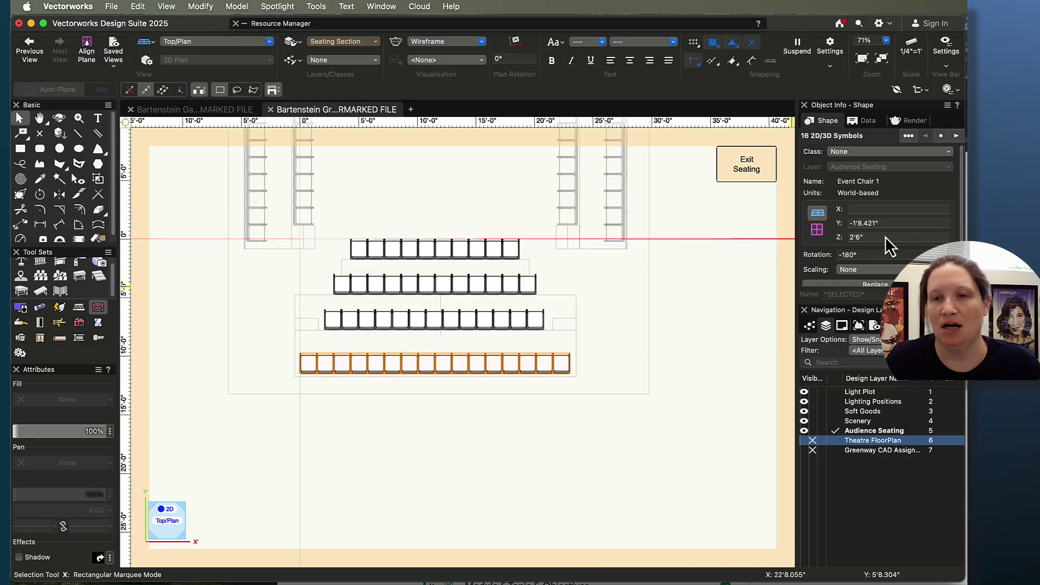
{"action": "left_click", "coordinate": [857, 236]}
{"action": "type", "text": "24'-6"}
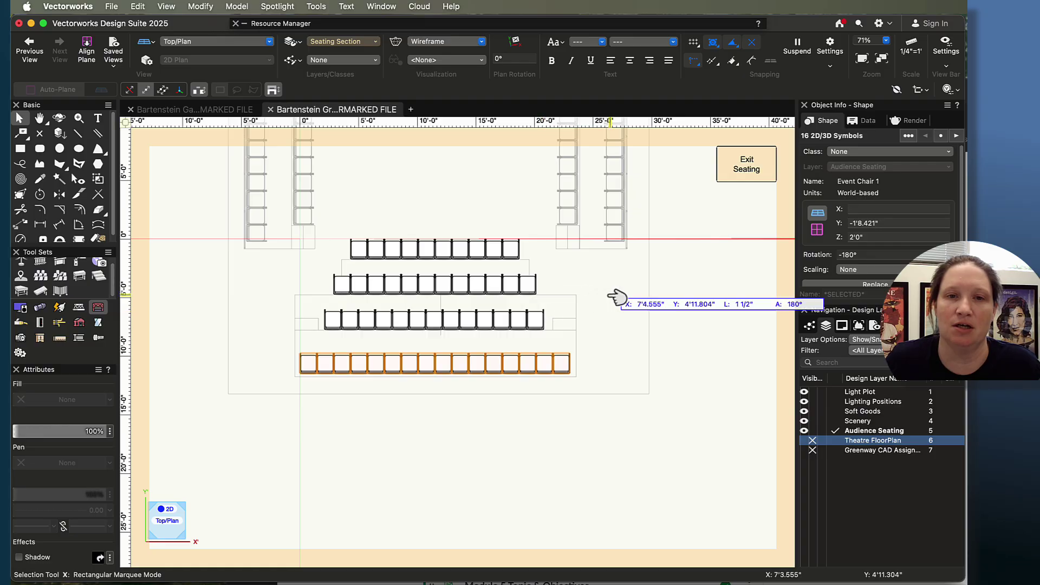
Lower the third row's 13 chairs by 6" to a Z height of 1'0".
{"action": "left_click_drag", "start_coordinate": [614, 294], "coordinate": [323, 359]}
{"action": "left_click", "coordinate": [877, 235]}
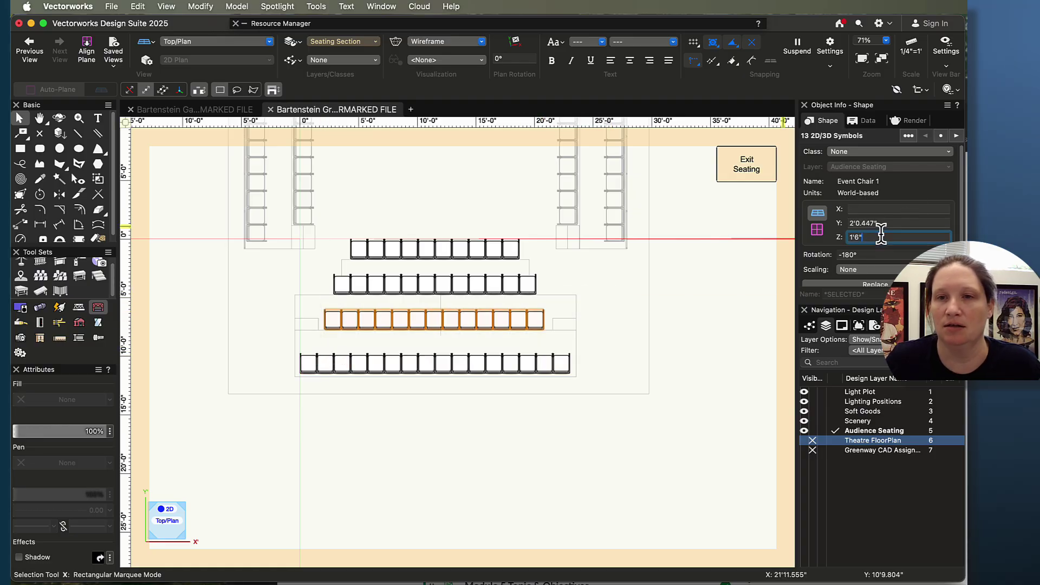
{"action": "type", "text": "-6\""}
{"action": "key", "text": "Return"}
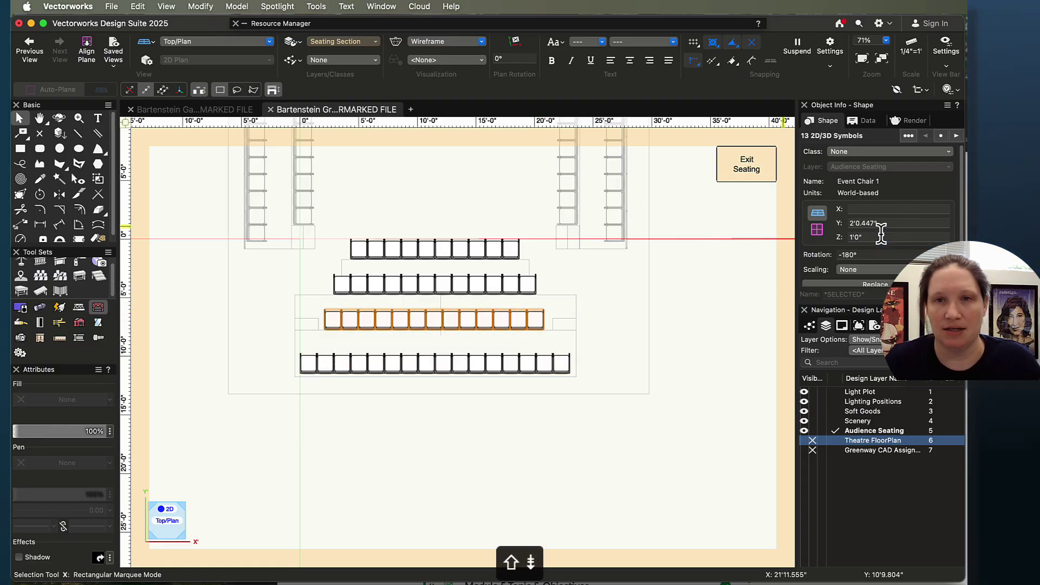
Exit seat editing and modify the section's boundary so that it fits all seats.
{"action": "left_click", "coordinate": [745, 171]}
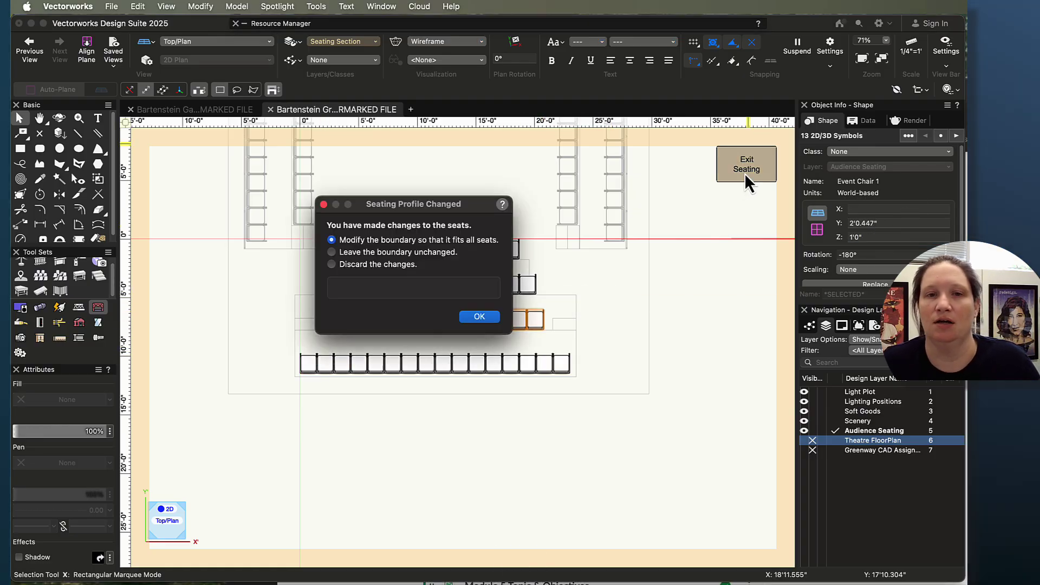
{"action": "left_click", "coordinate": [492, 318]}
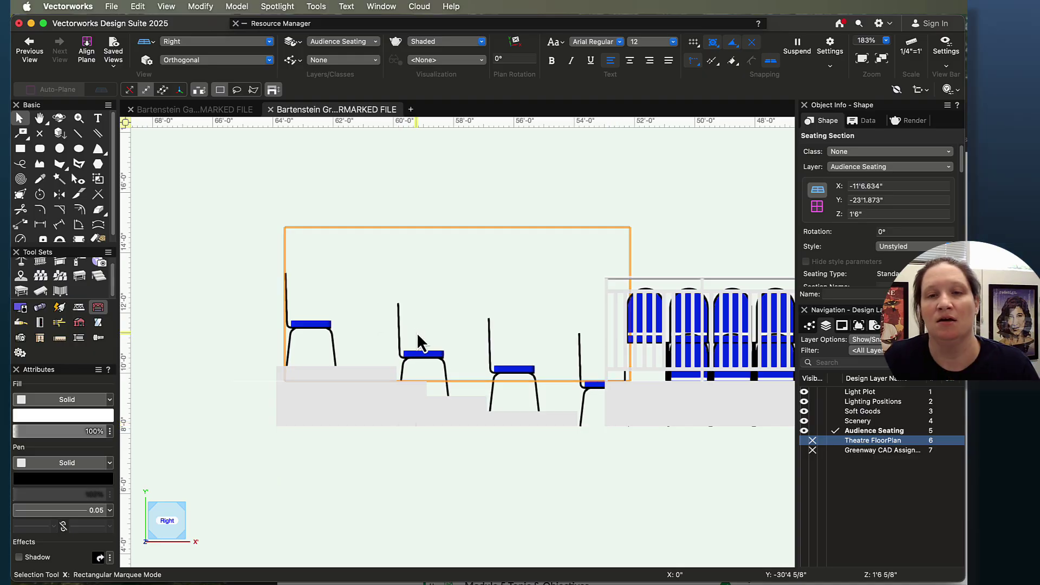
{"action": "scroll", "coordinate": [411, 330], "scroll_direction": "down", "scroll_amount": 2}
{"action": "scroll", "coordinate": [522, 436], "scroll_direction": "down", "scroll_amount": 1}
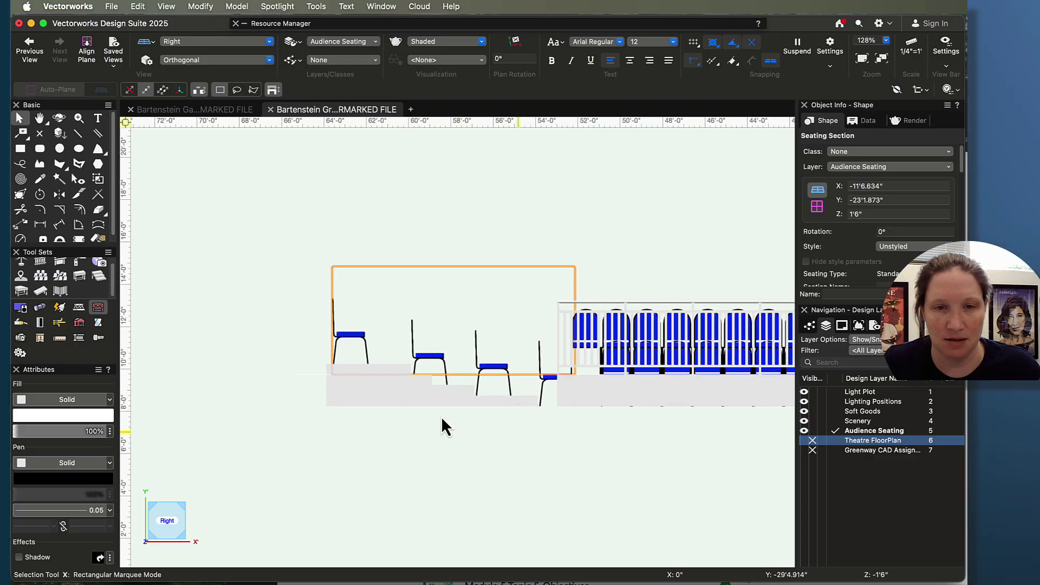
Orbit around the centre seating section to inspect its chairs on the platforms in 3D, and return to the Top/Plan view.
{"action": "key", "text": "shift+c"}
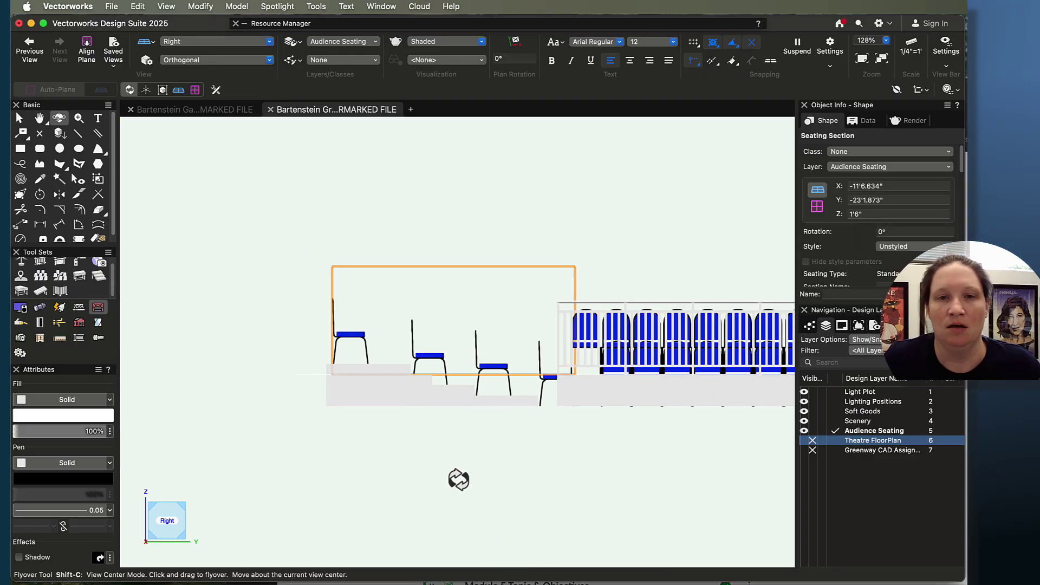
{"action": "left_click_drag", "start_coordinate": [457, 478], "coordinate": [533, 436]}
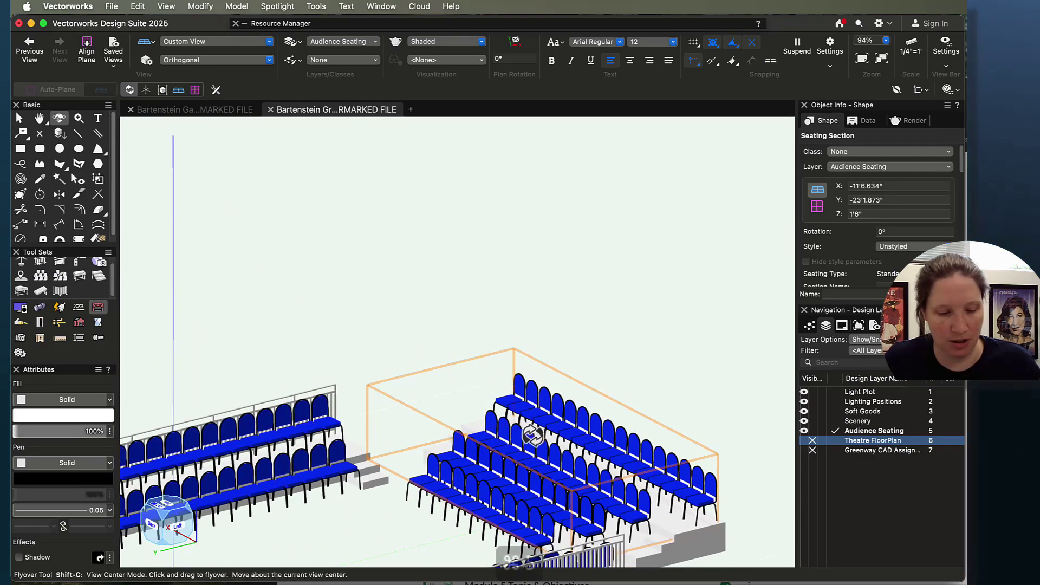
{"action": "key", "text": "super+5"}
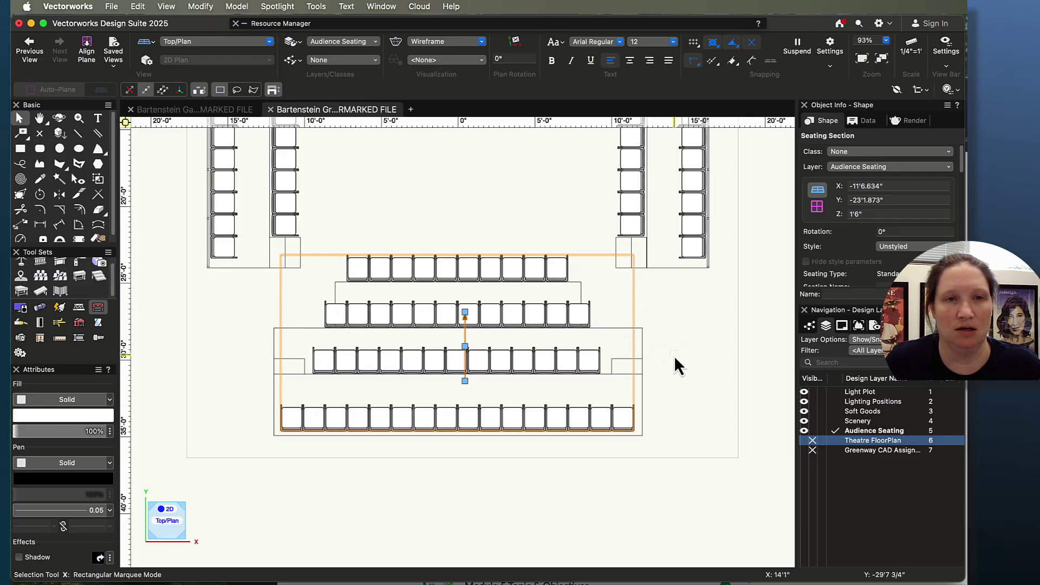
Make the Theatre FloorPlan layer visible again and compare the complete seating layout with the coloured reference plan.
{"action": "scroll", "coordinate": [425, 343], "scroll_direction": "down", "scroll_amount": 5}
{"action": "scroll", "coordinate": [627, 329], "scroll_direction": "up", "scroll_amount": 1}
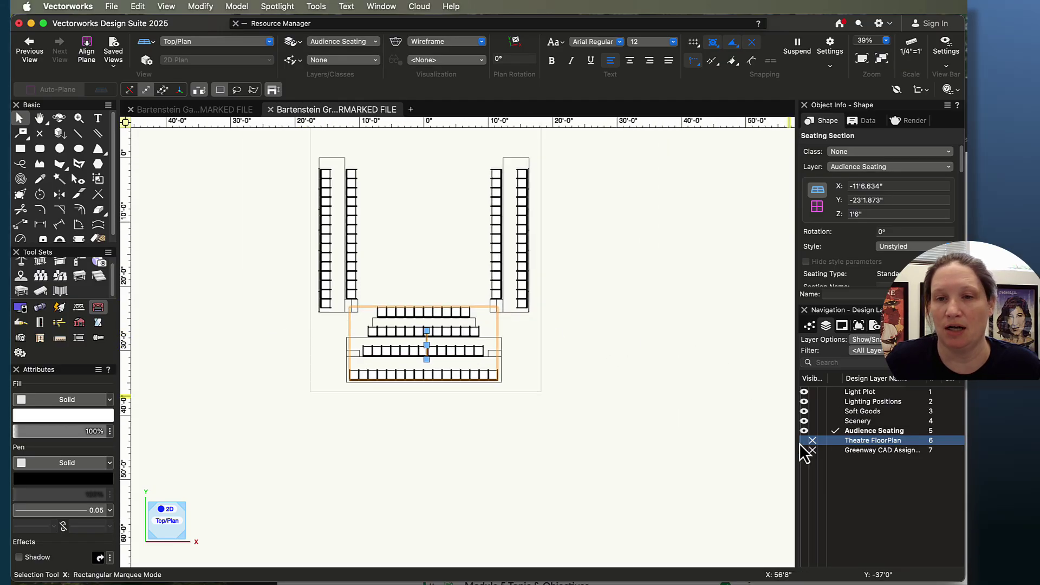
{"action": "middle_click_drag", "start_coordinate": [222, 291], "coordinate": [414, 372]}
{"action": "scroll", "coordinate": [406, 370], "scroll_direction": "down", "scroll_amount": 2}
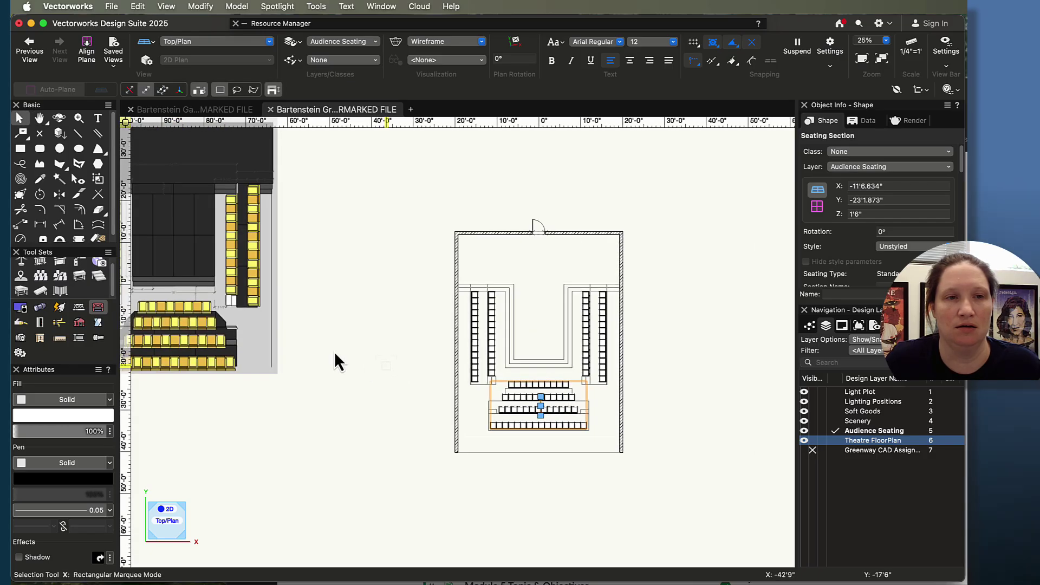
{"action": "scroll", "coordinate": [216, 309], "scroll_direction": "up", "scroll_amount": 2}
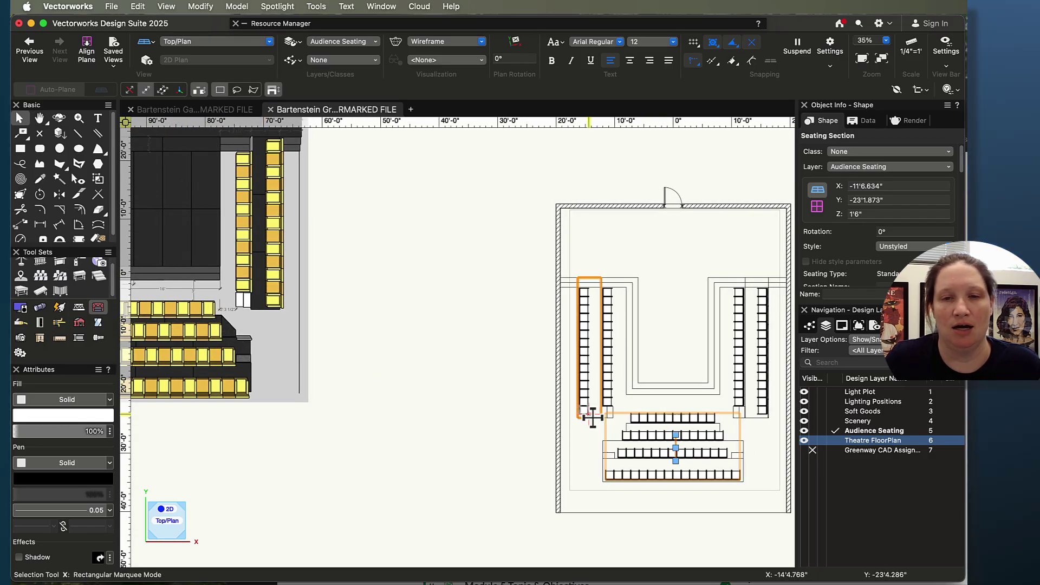
{"action": "middle_click_drag", "start_coordinate": [511, 410], "coordinate": [379, 374]}
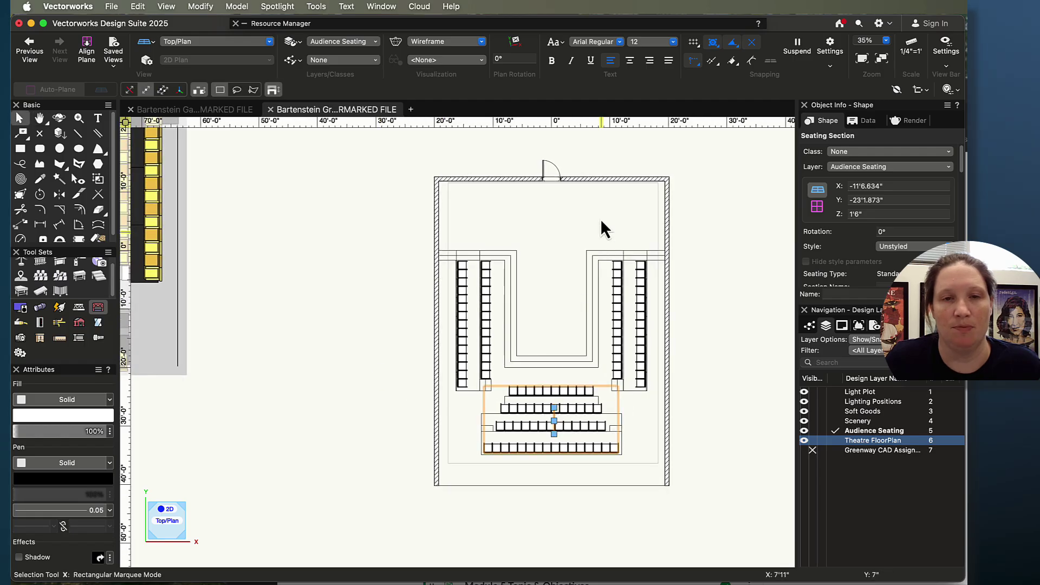
{"action": "scroll", "coordinate": [596, 379], "scroll_direction": "down", "scroll_amount": 2}
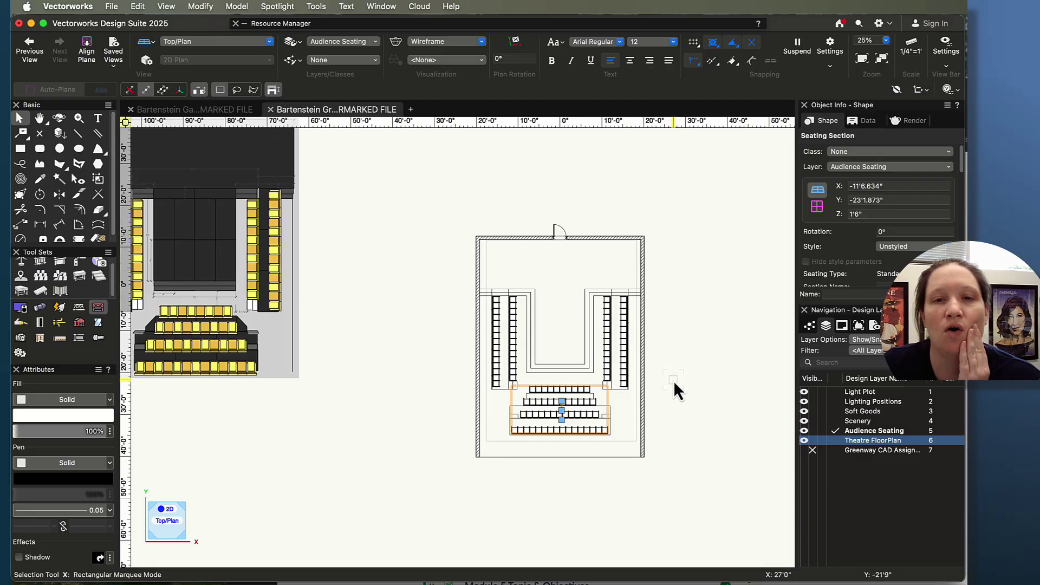
{"action": "scroll", "coordinate": [664, 377], "scroll_direction": "up", "scroll_amount": 2}
{"action": "middle_click_drag", "start_coordinate": [662, 375], "coordinate": [614, 392]}
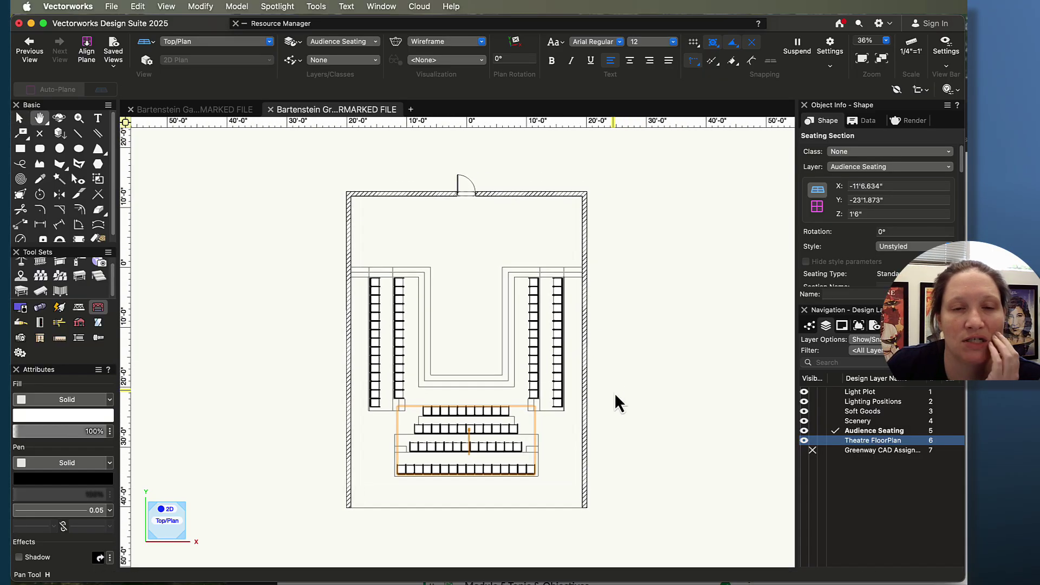